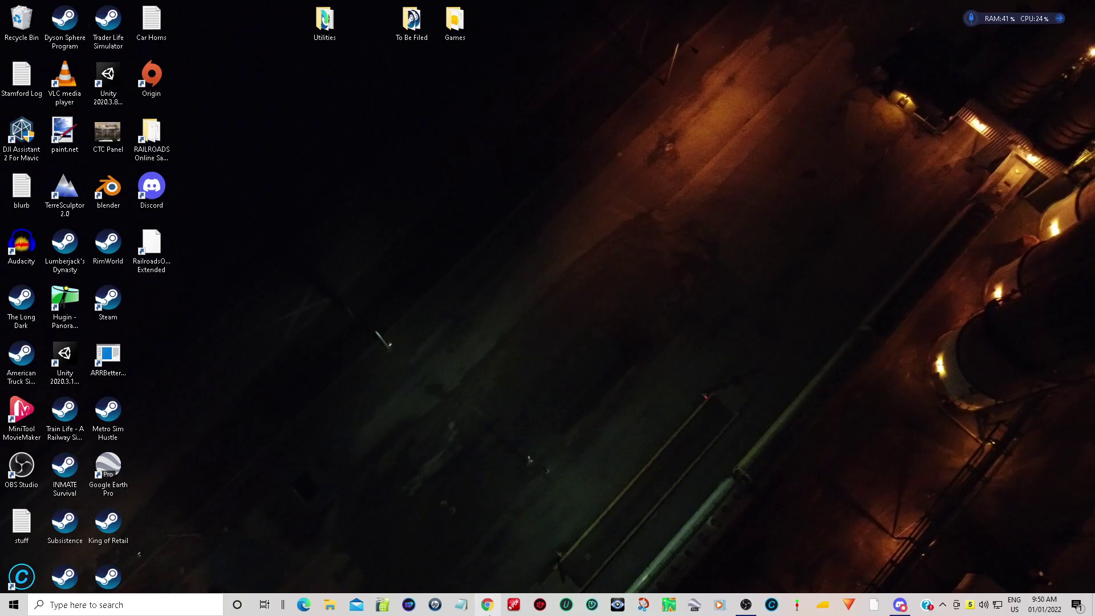
Switch to the RTS for Railroads Online! spreadsheet in Chrome and open the Info sheet to read its list of tabs.
left_click(487, 605)
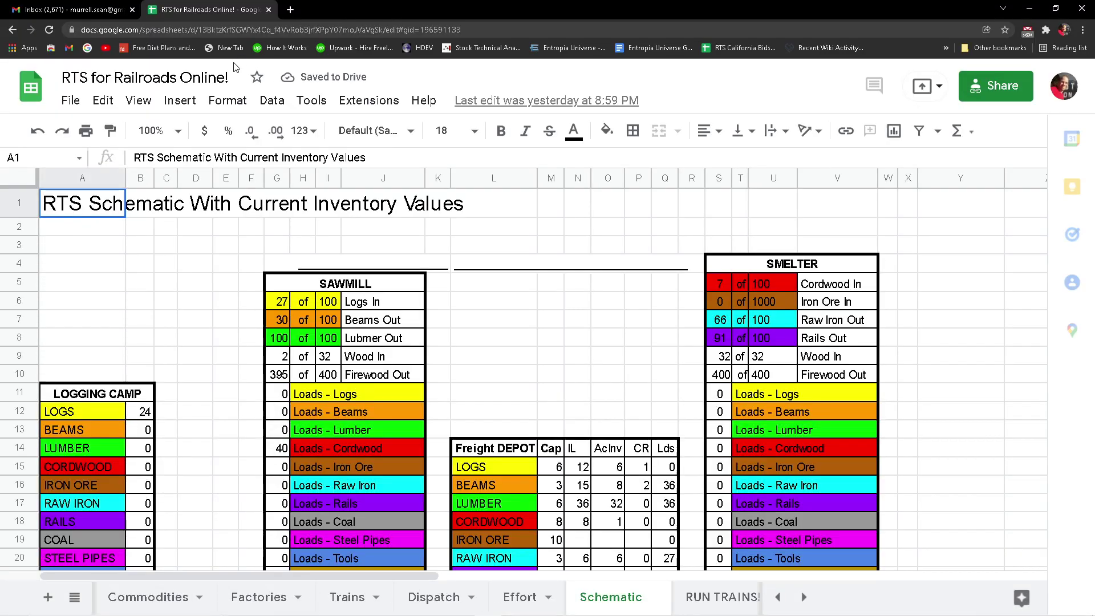
left_click(775, 595)
left_click(774, 596)
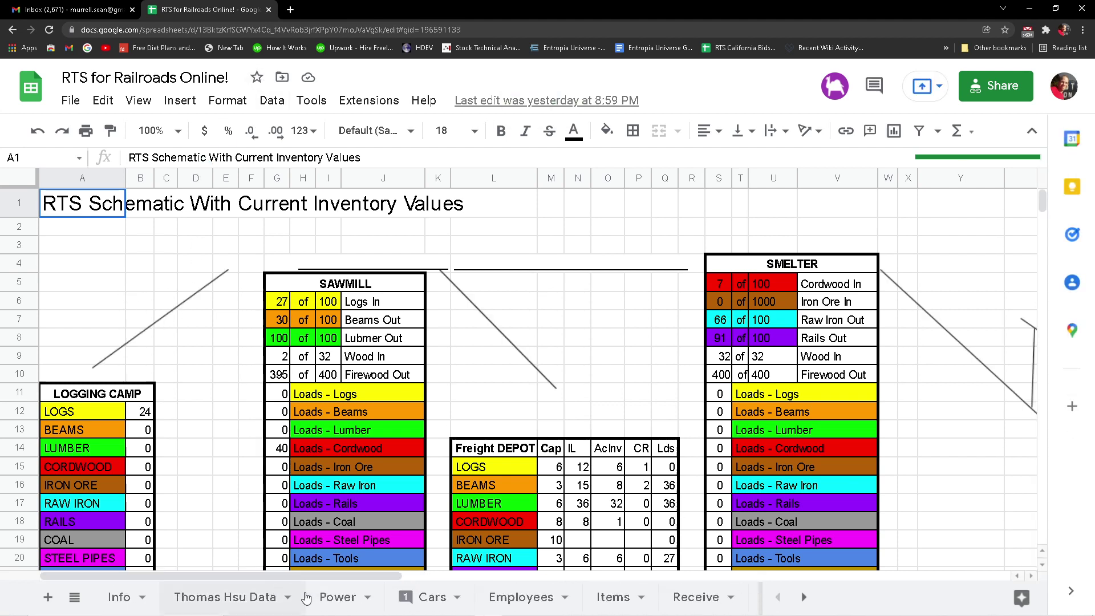
left_click(135, 598)
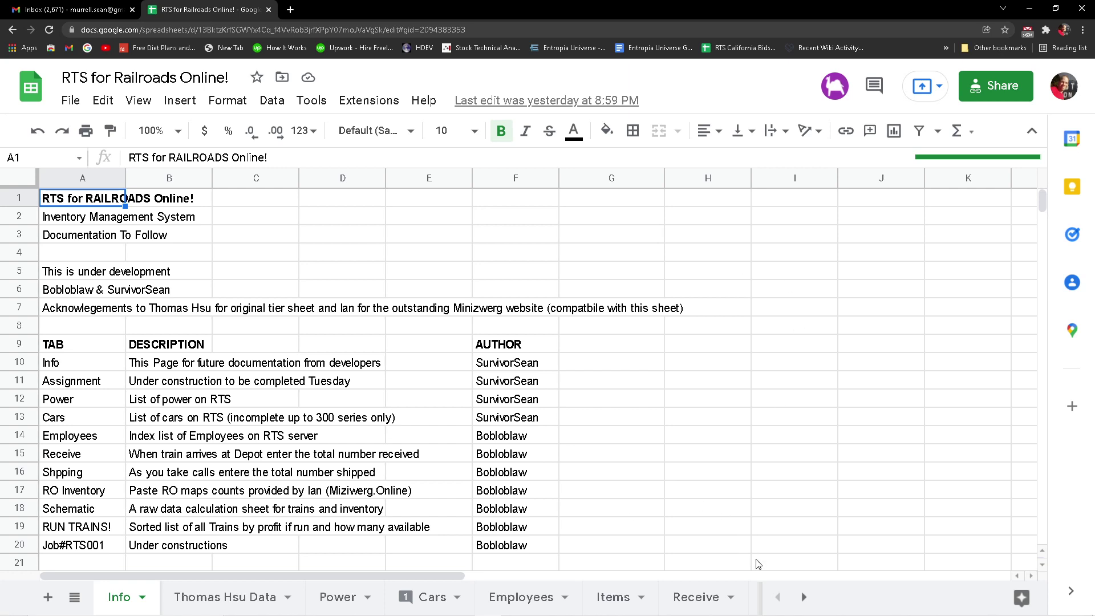
Look through the available sheets and open the Cars sheet to view the railcar list.
left_click(806, 599)
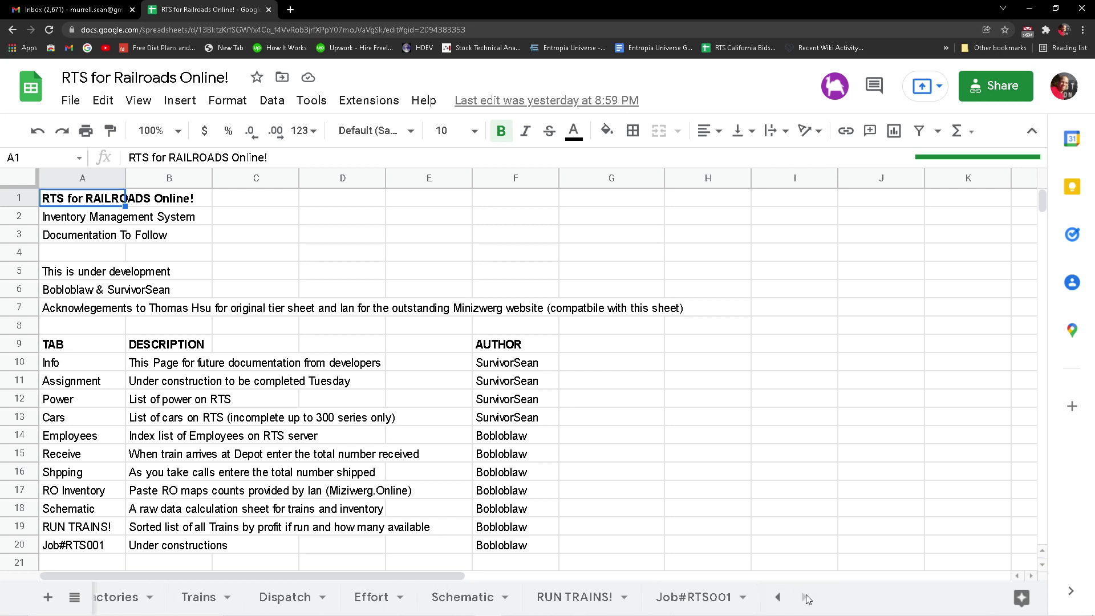
left_click(777, 599)
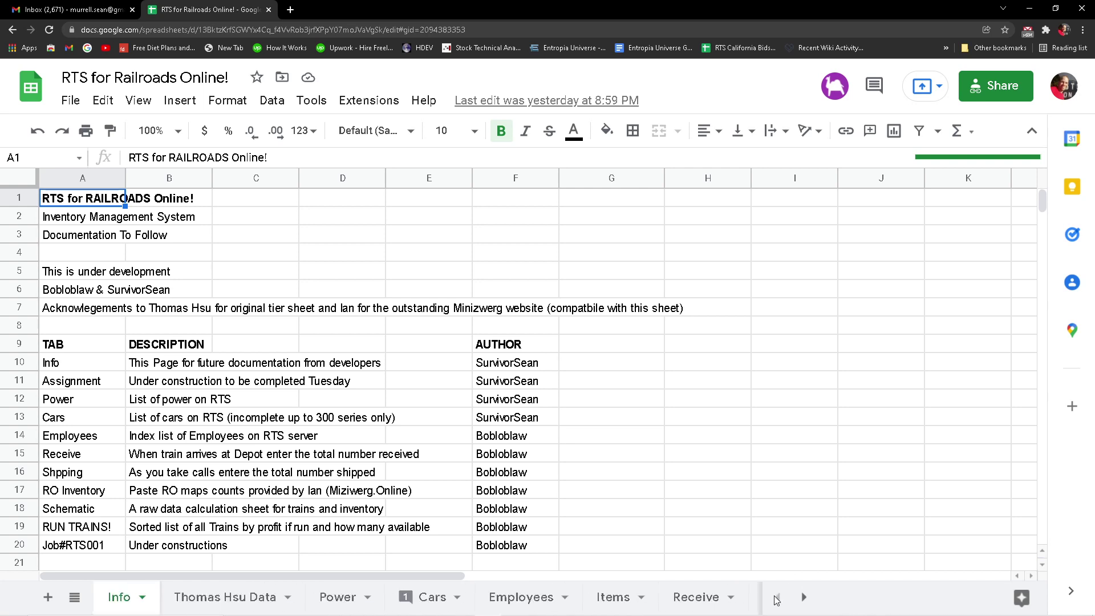
left_click(428, 602)
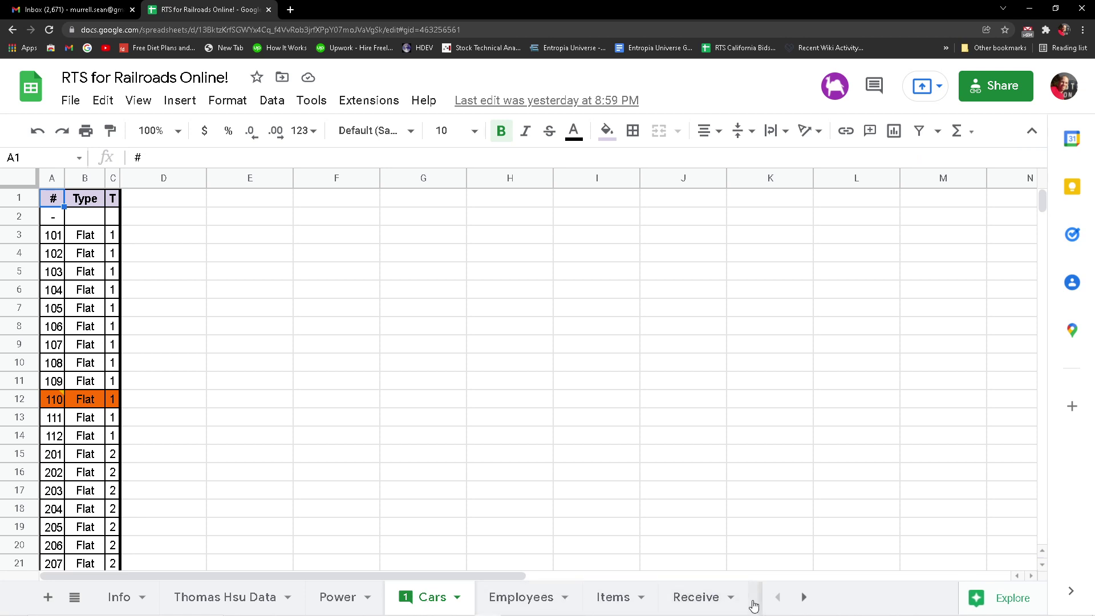
Open the Schematic sheet and examine the inventory and load tables of the logging camp, sawmill, smelter, freight depot, oil field, iron works and refinery.
left_click(804, 597)
left_click(804, 597)
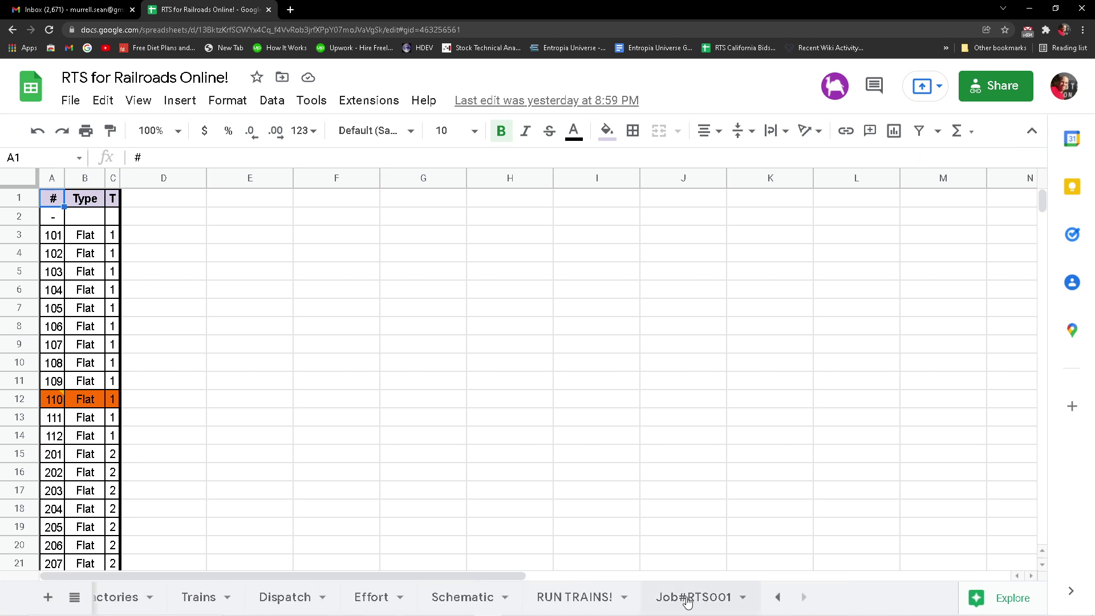
left_click(463, 609)
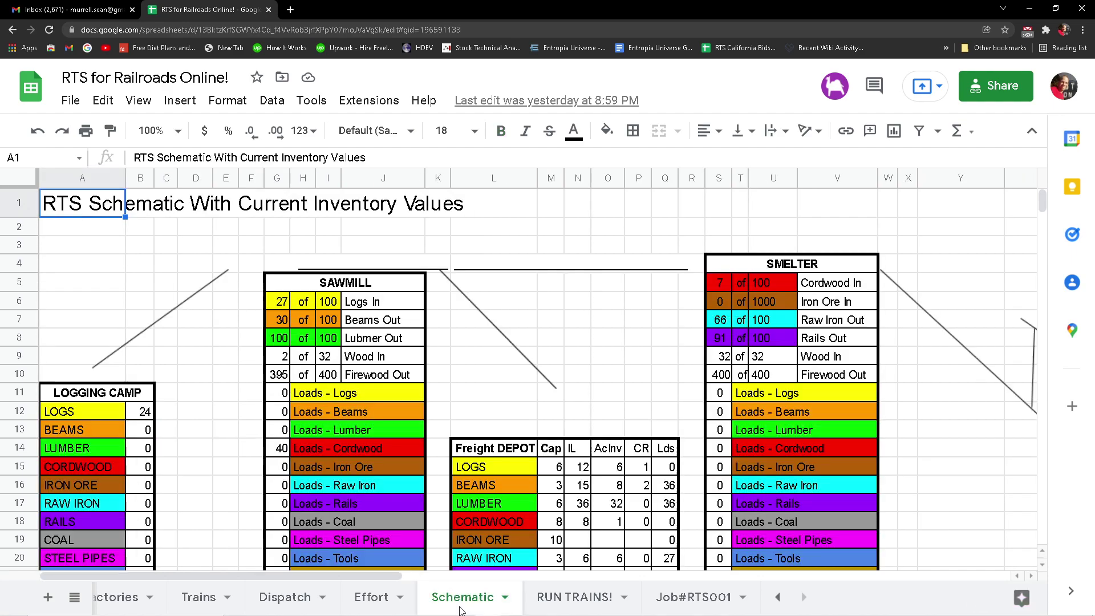
scroll(217, 390, "down", 5)
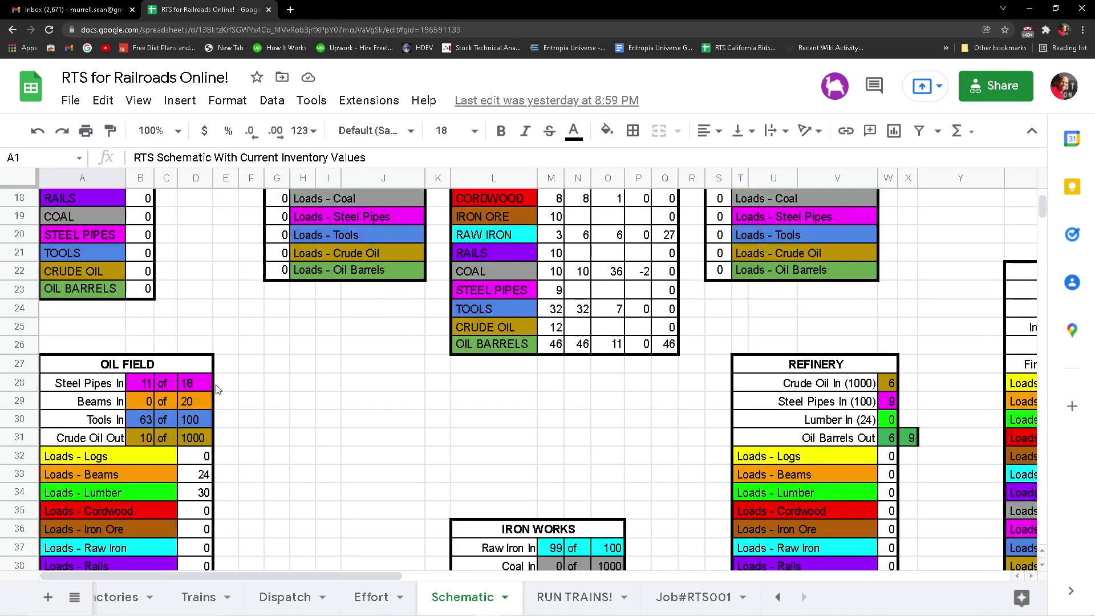
scroll(216, 390, "up", 5)
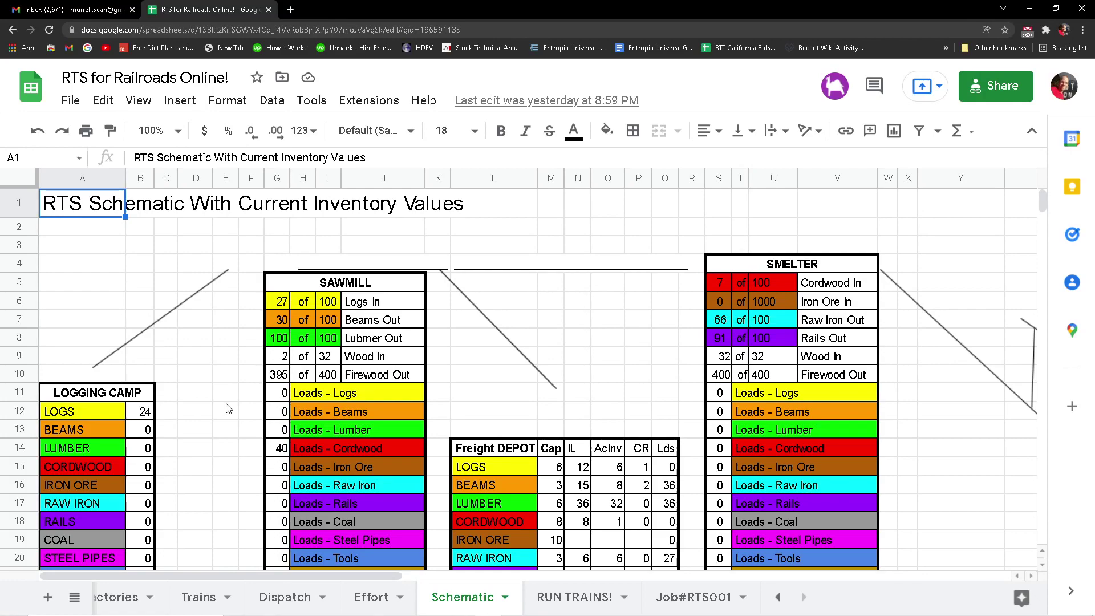
scroll(227, 408, "down", 5)
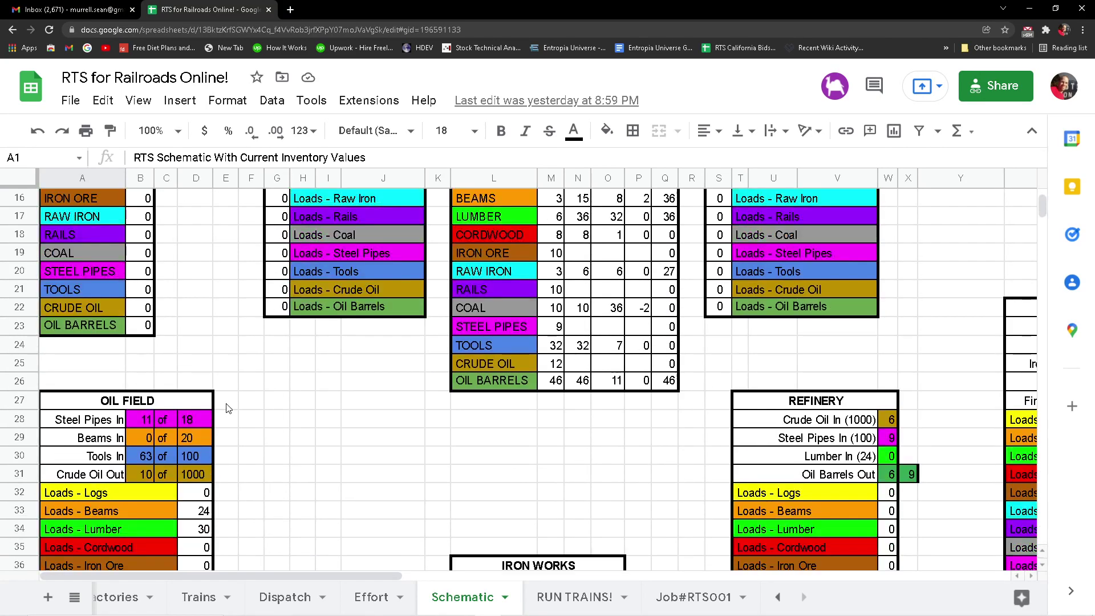
scroll(227, 408, "down", 5)
scroll(336, 483, "down", 3)
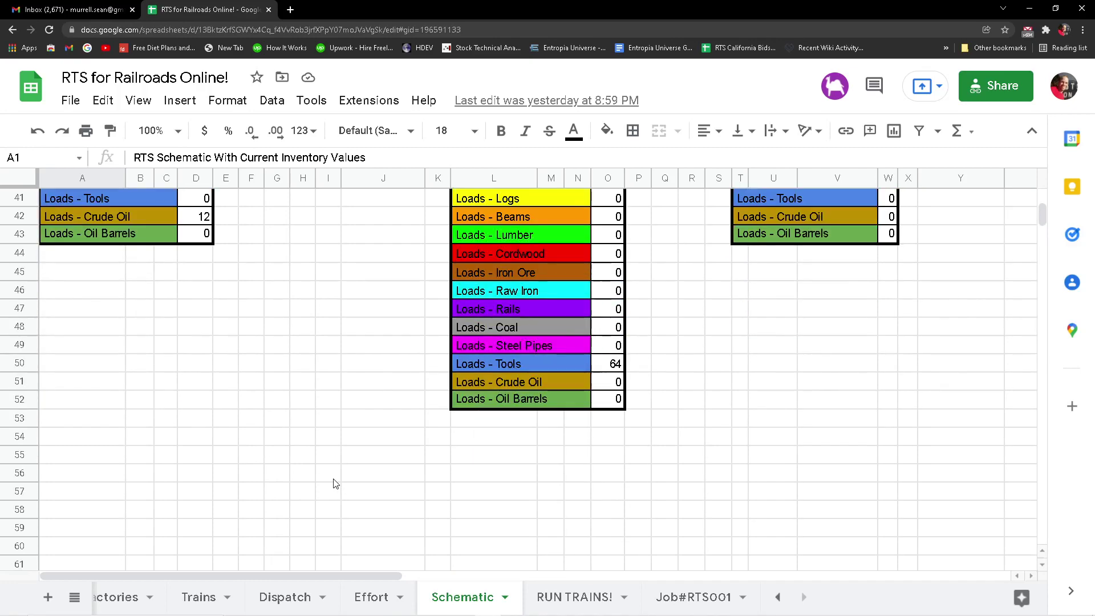
scroll(336, 483, "up", 9)
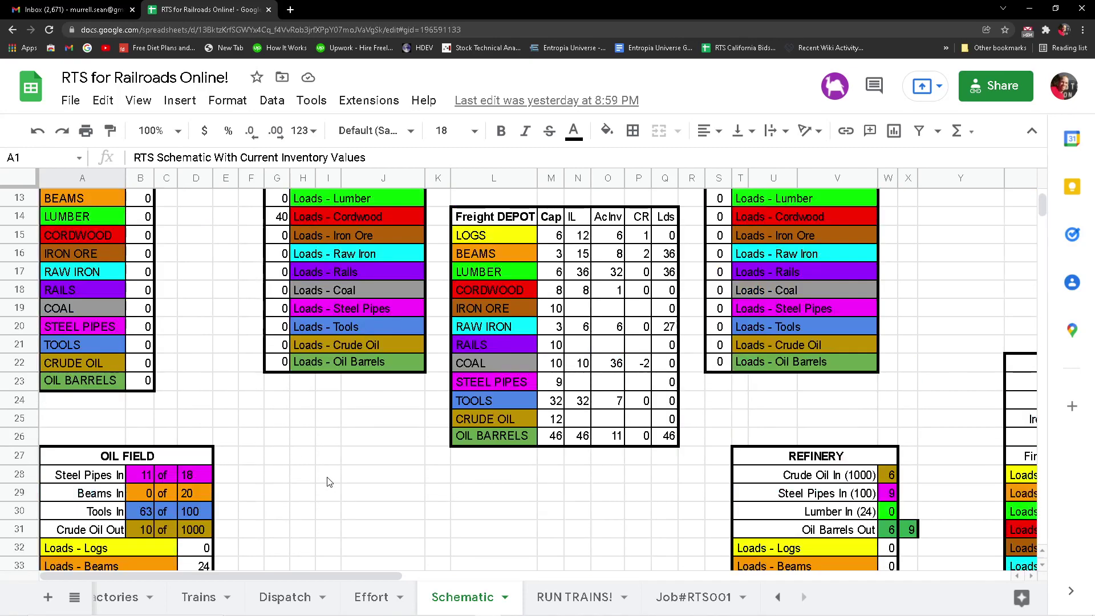
scroll(329, 482, "up", 4)
scroll(328, 483, "down", 5)
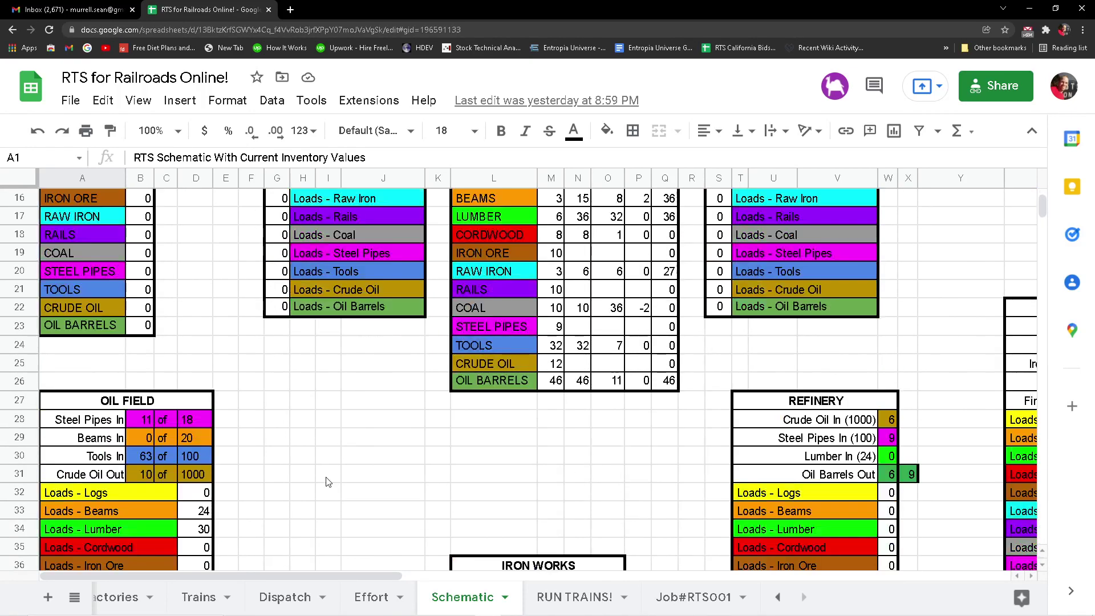
scroll(328, 482, "down", 5)
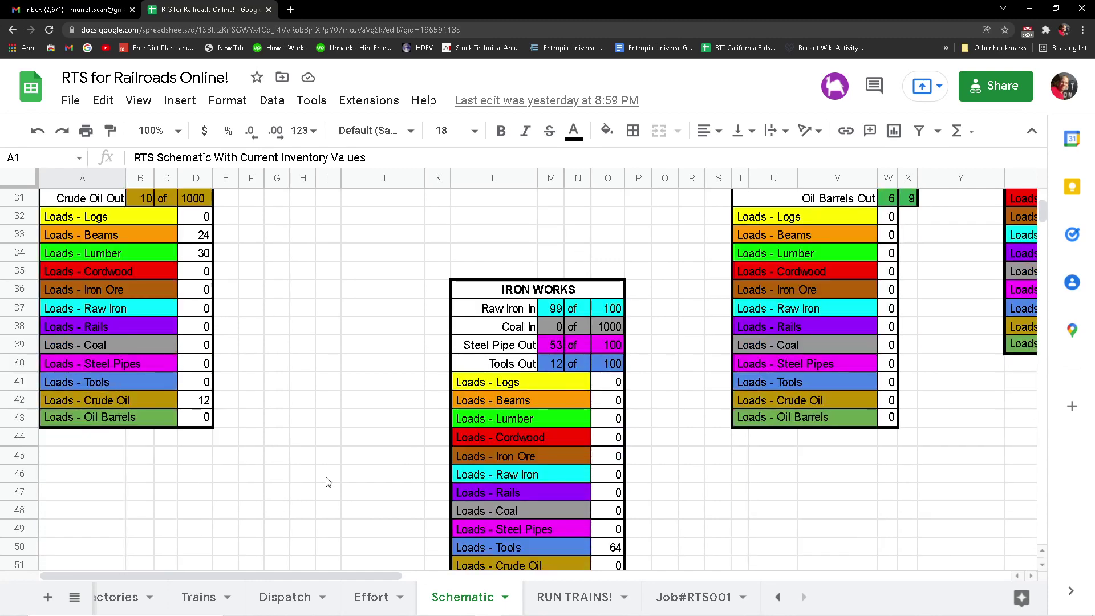
scroll(327, 482, "up", 5)
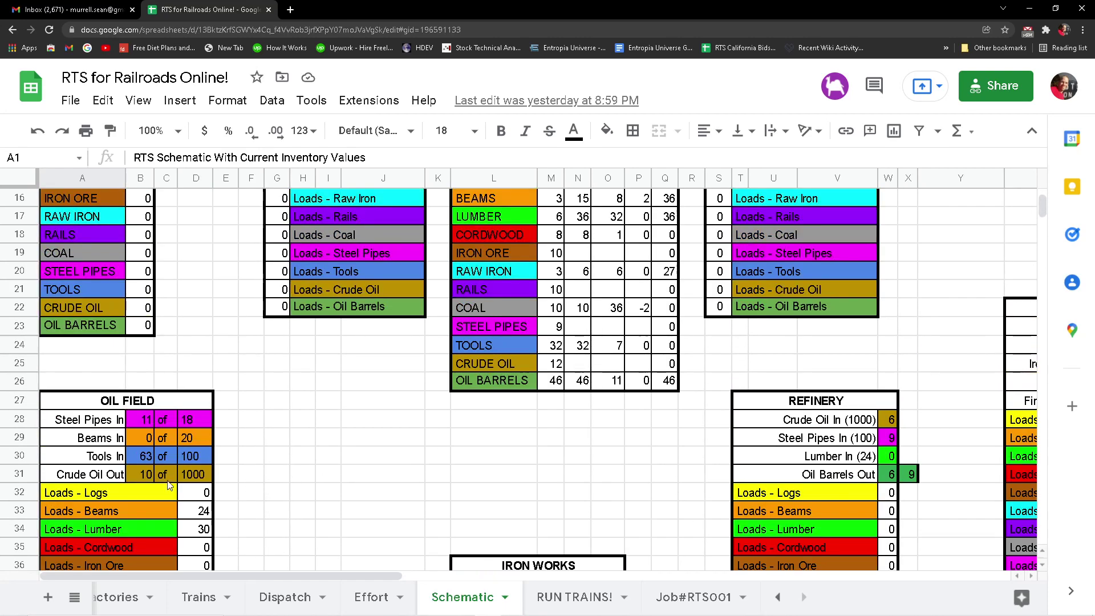
scroll(428, 454, "down", 7)
scroll(429, 456, "down", 2)
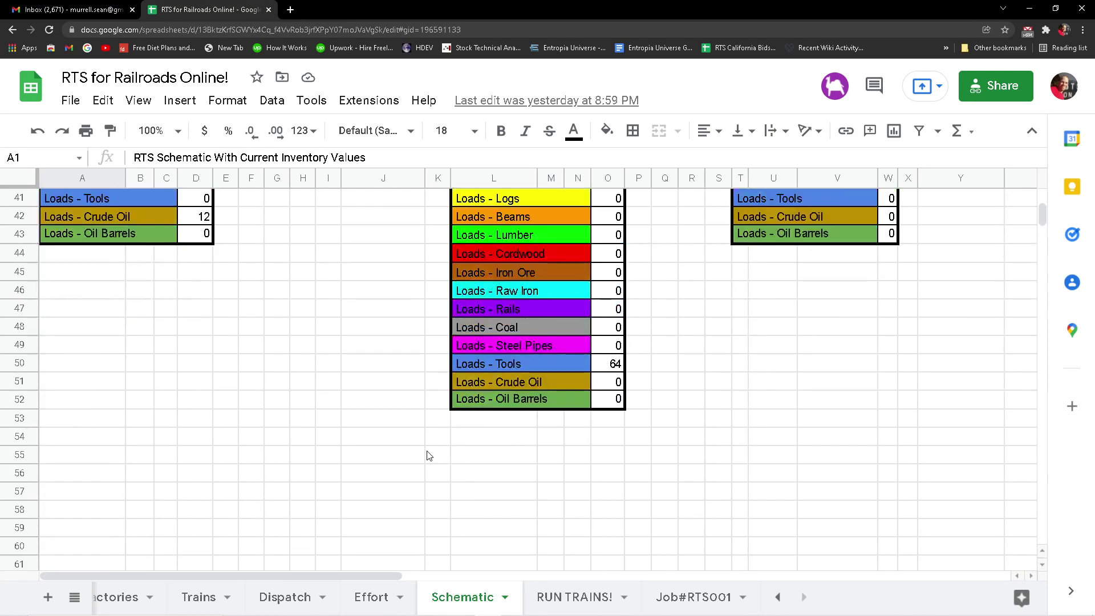
scroll(427, 456, "up", 7)
scroll(346, 472, "up", 6)
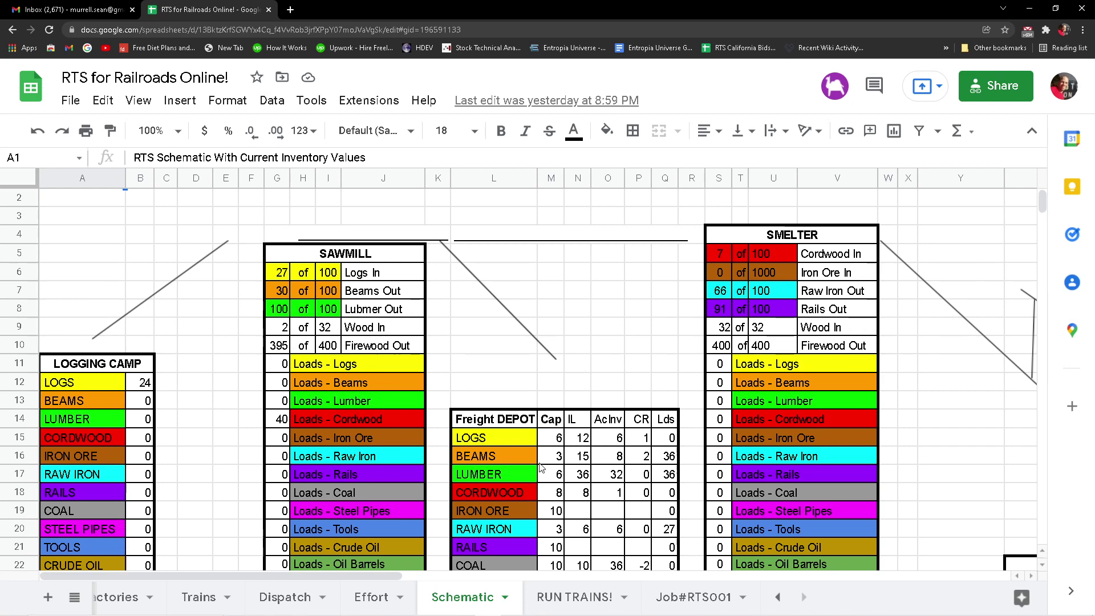
scroll(541, 466, "down", 10)
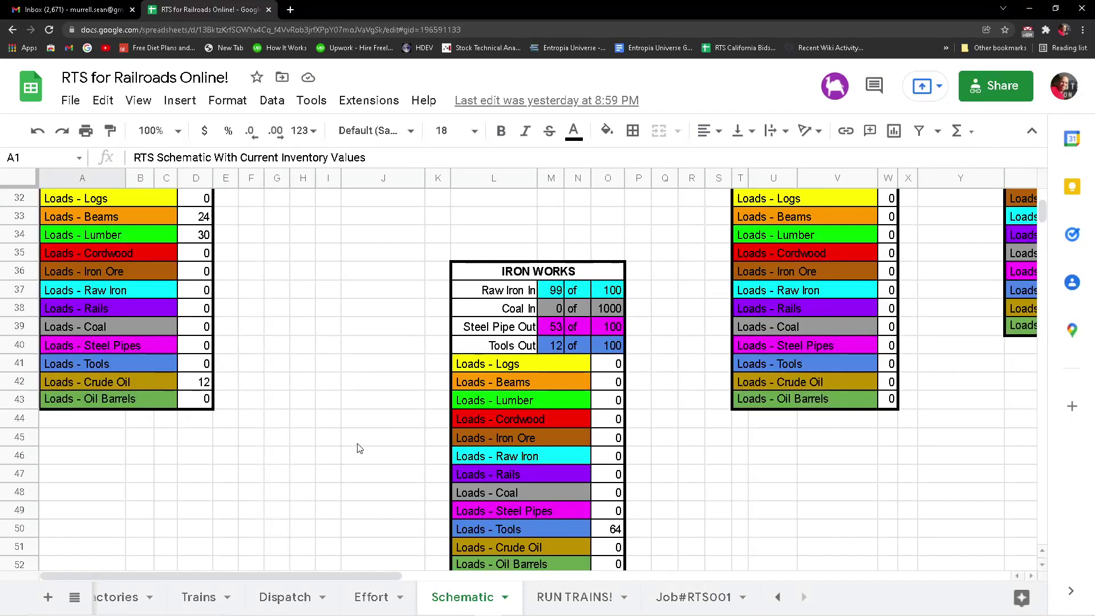
scroll(359, 448, "up", 10)
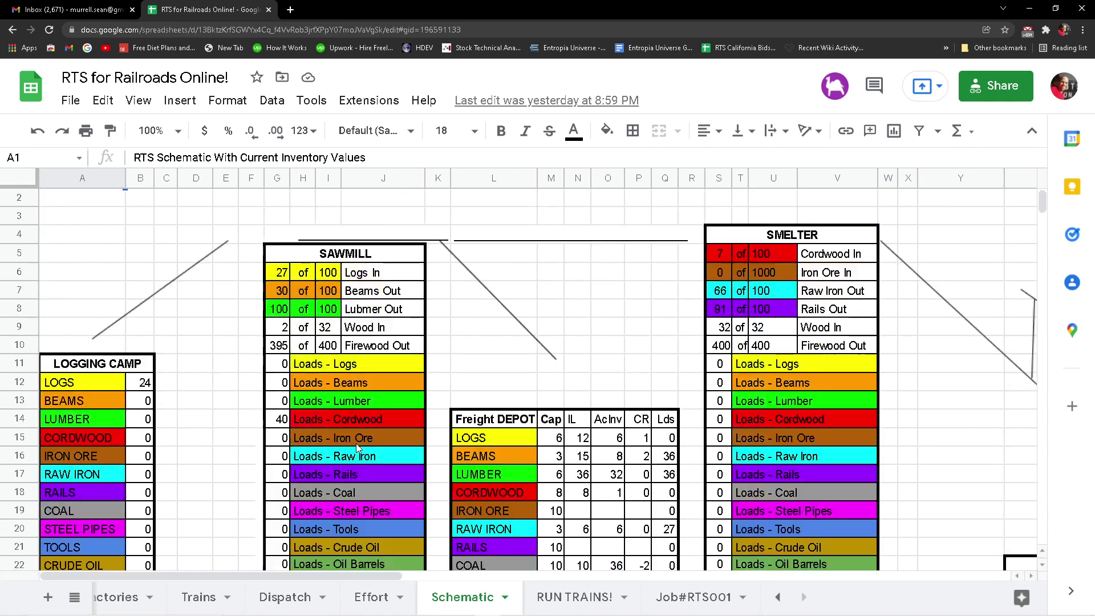
scroll(355, 443, "down", 4)
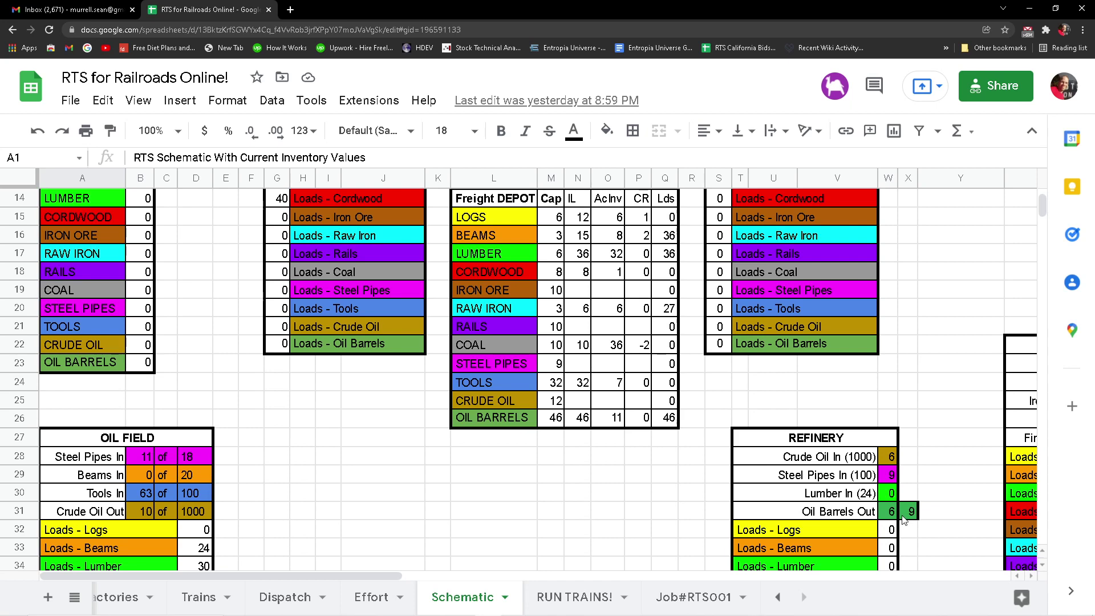
scroll(315, 471, "up", 5)
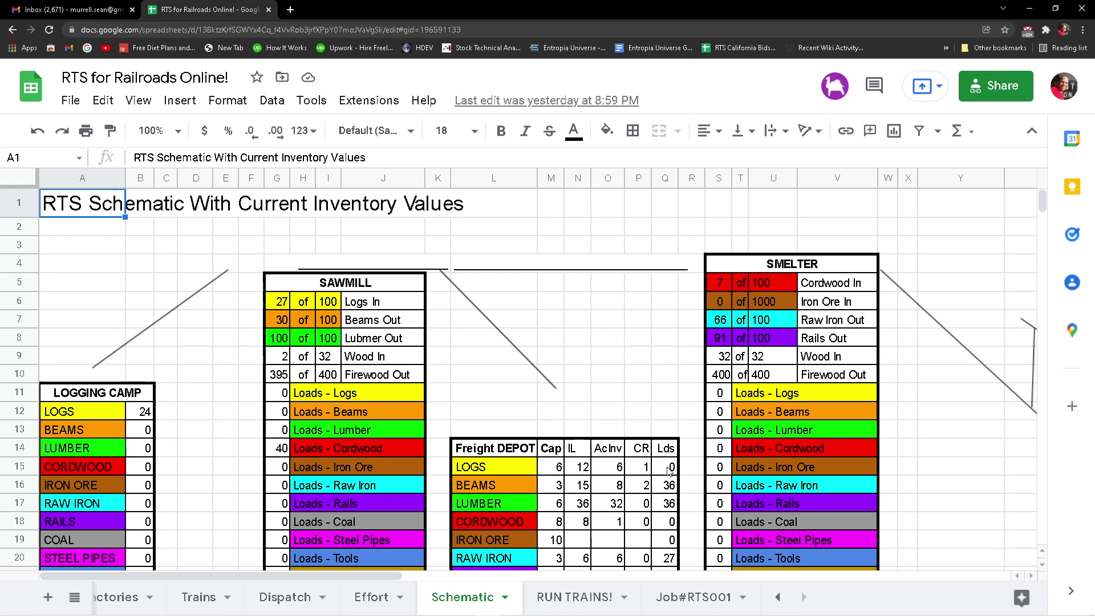
Open the Receive sheet and review the dated log of received railcars from the first to the most recent entries.
left_click(778, 597)
left_click(779, 596)
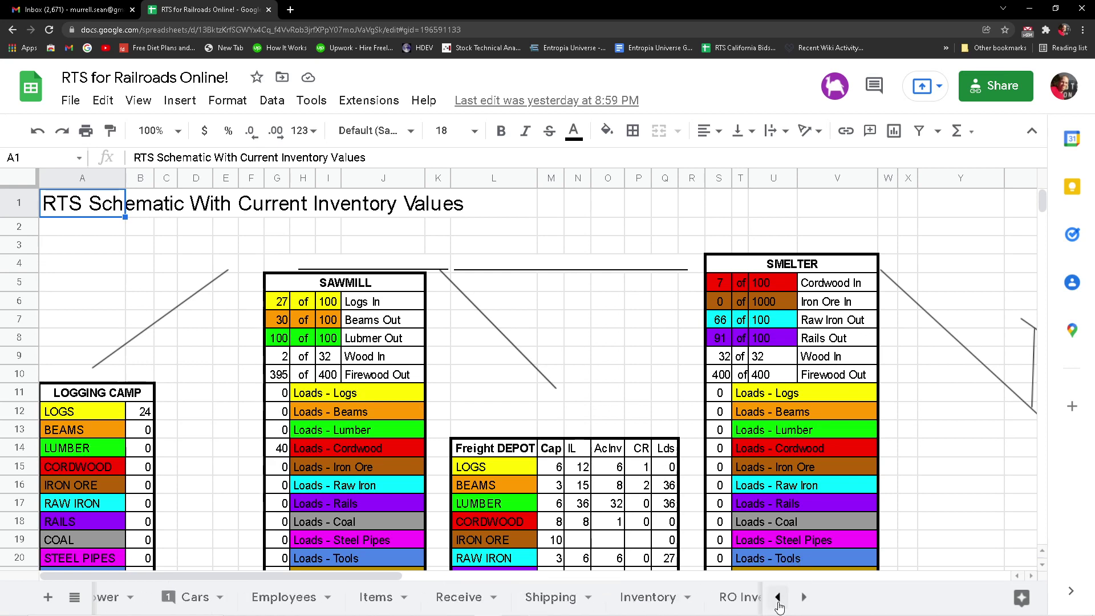
left_click(778, 597)
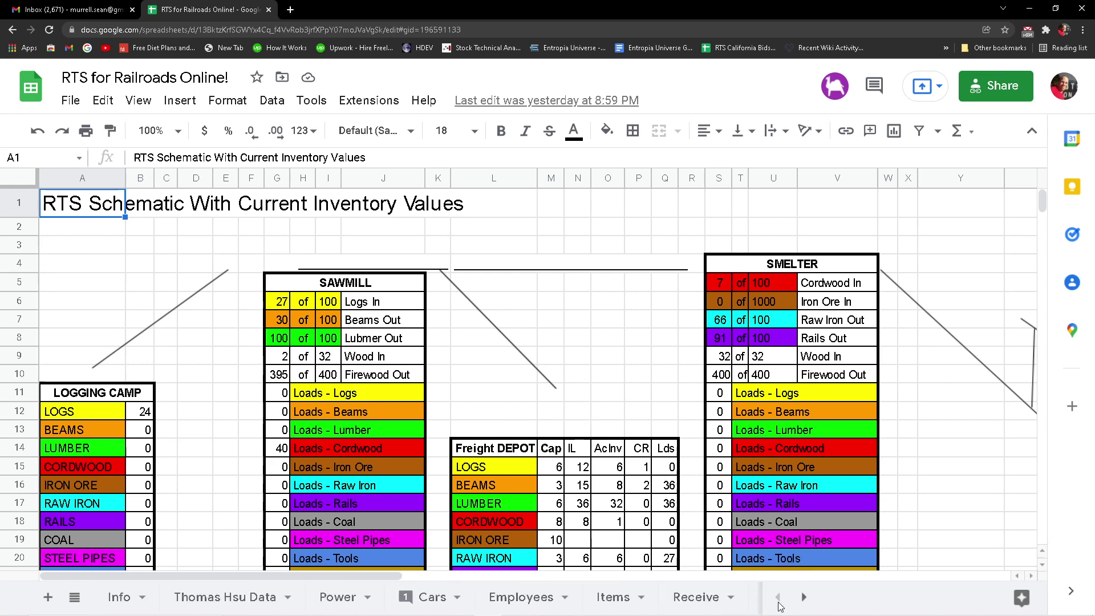
left_click(695, 599)
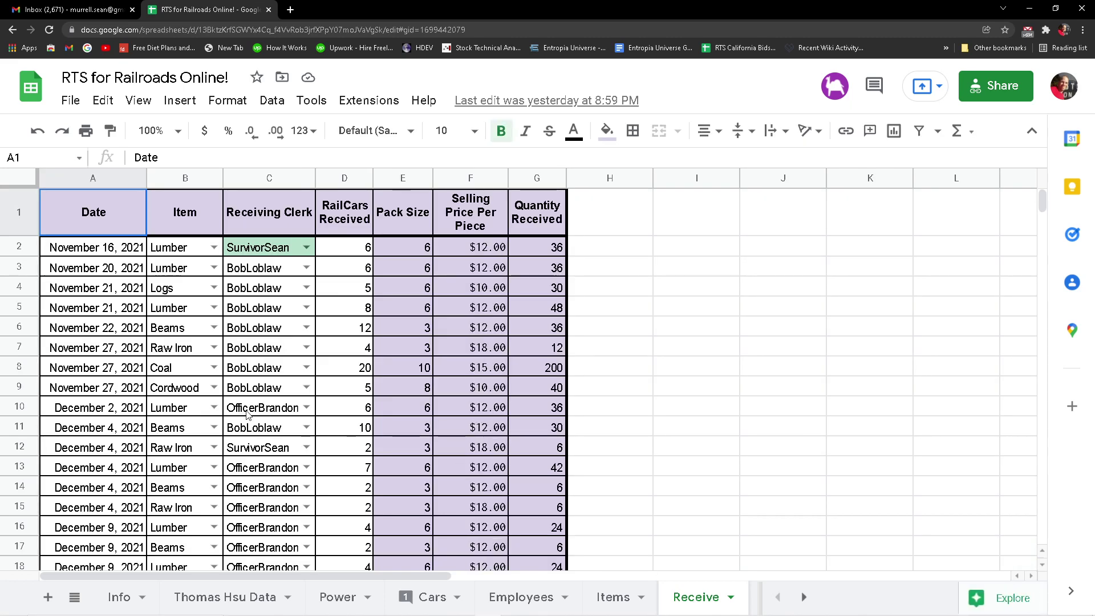
scroll(130, 426, "down", 10)
scroll(130, 427, "down", 2)
scroll(130, 426, "up", 11)
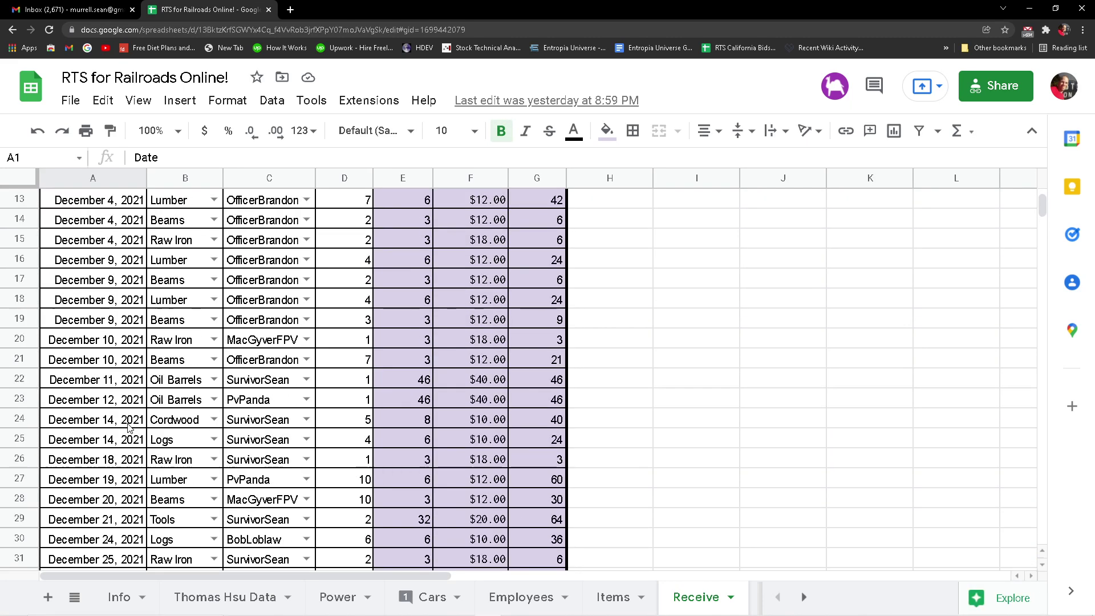
scroll(130, 427, "down", 5)
scroll(130, 427, "down", 4)
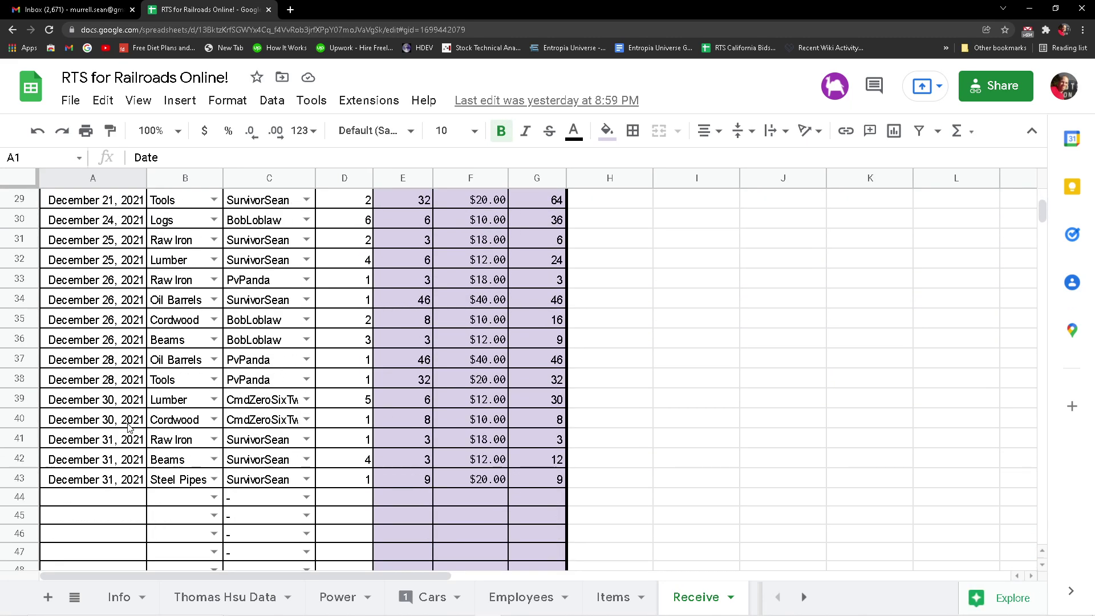
scroll(130, 426, "up", 6)
scroll(130, 427, "down", 5)
scroll(129, 427, "down", 2)
scroll(130, 429, "up", 9)
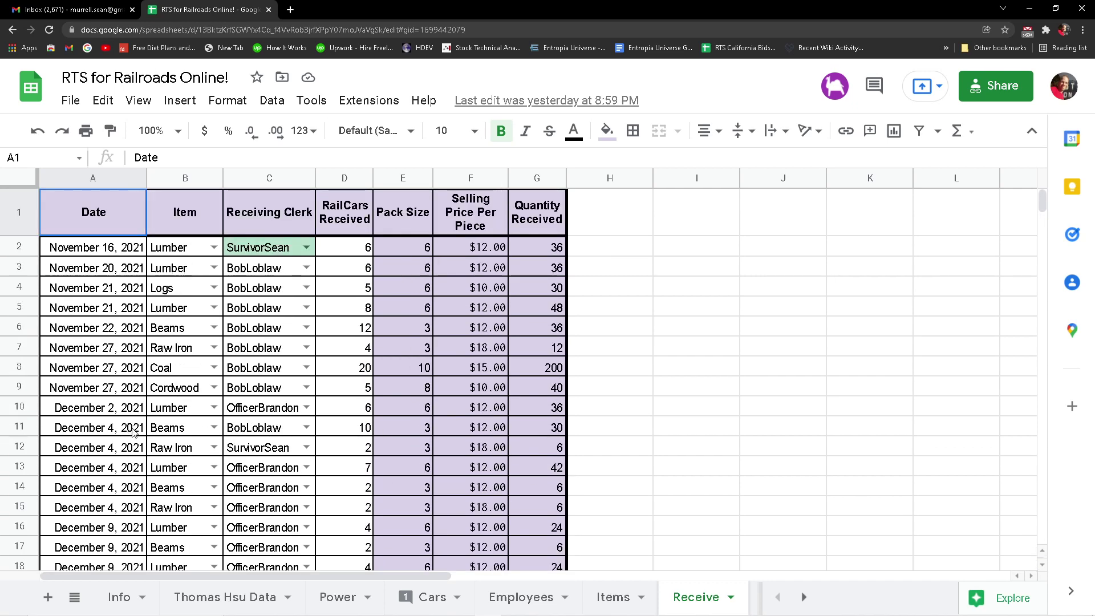
Open the Shipping sheet and review the on-hand and random pick table together with the dated sales records.
left_click(804, 597)
left_click(803, 596)
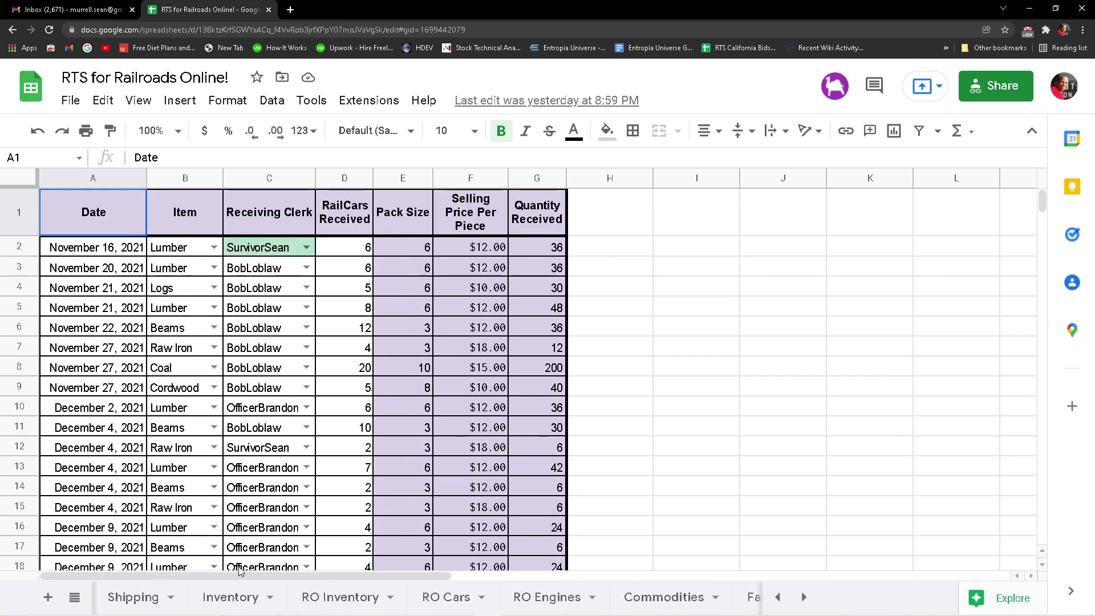
left_click(130, 597)
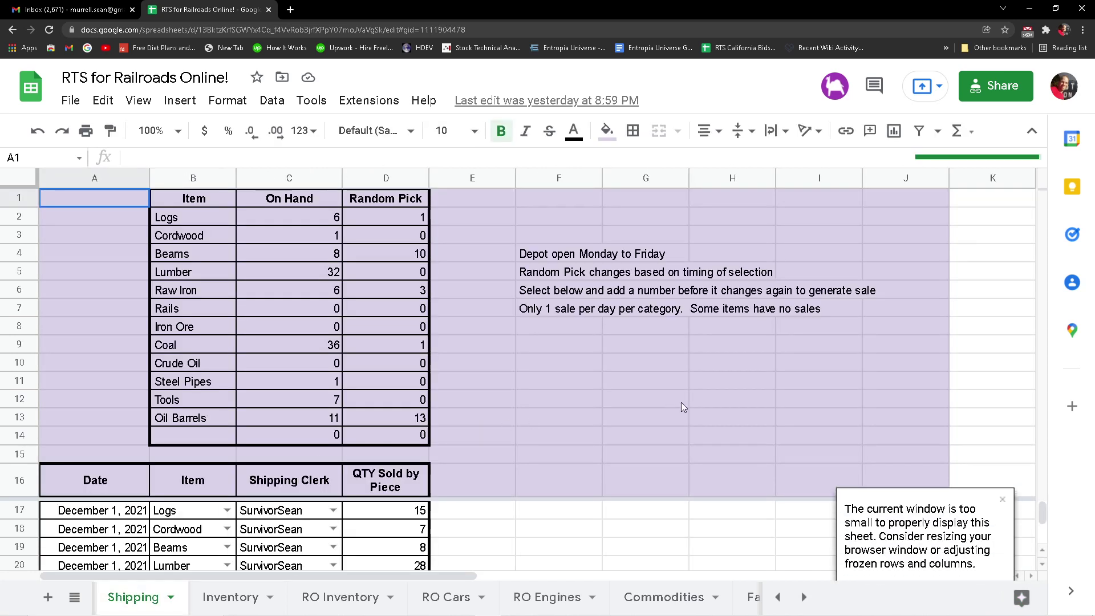
scroll(497, 526, "down", 5)
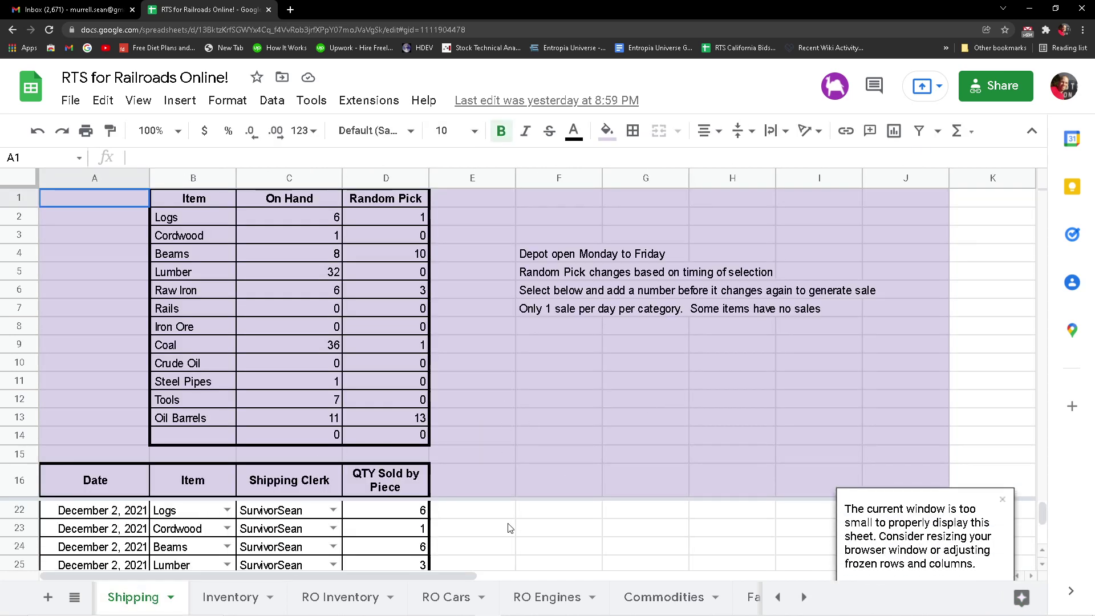
scroll(497, 527, "up", 5)
scroll(673, 557, "down", 5)
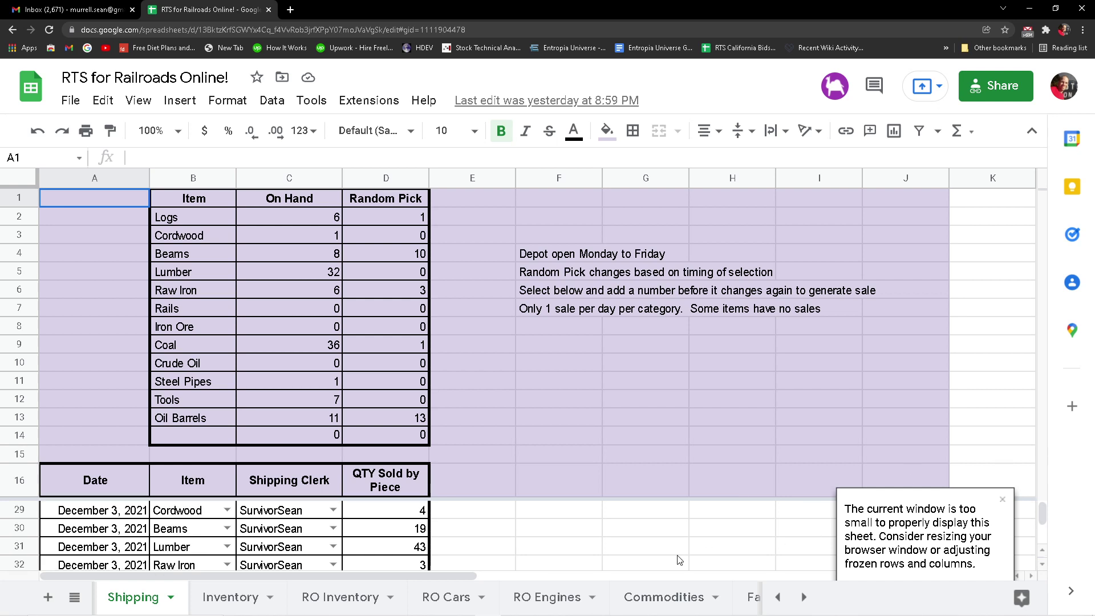
scroll(673, 557, "down", 20)
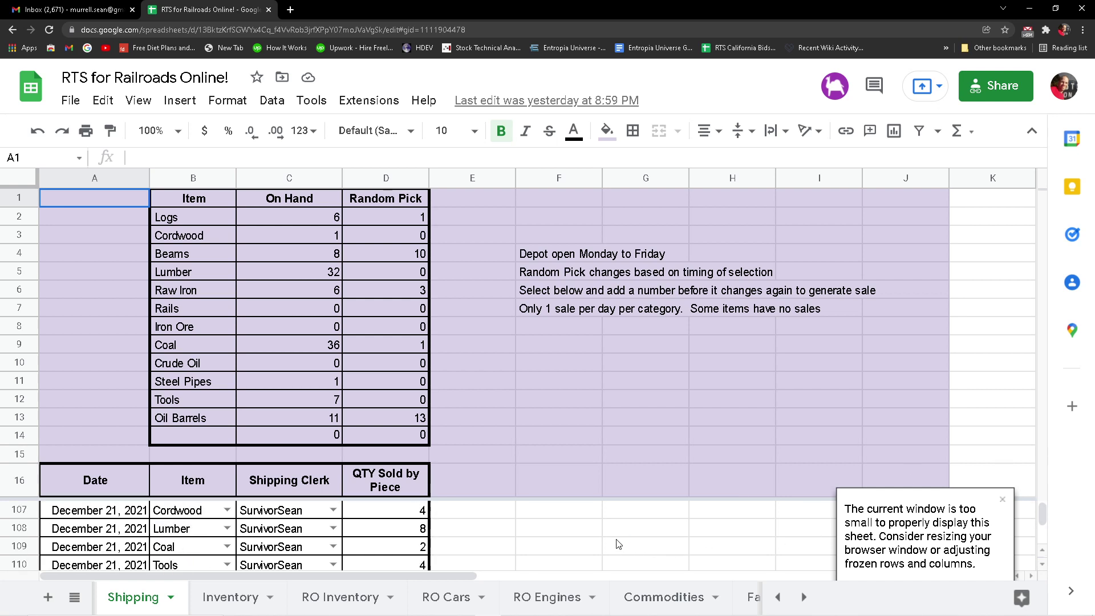
scroll(618, 544, "up", 20)
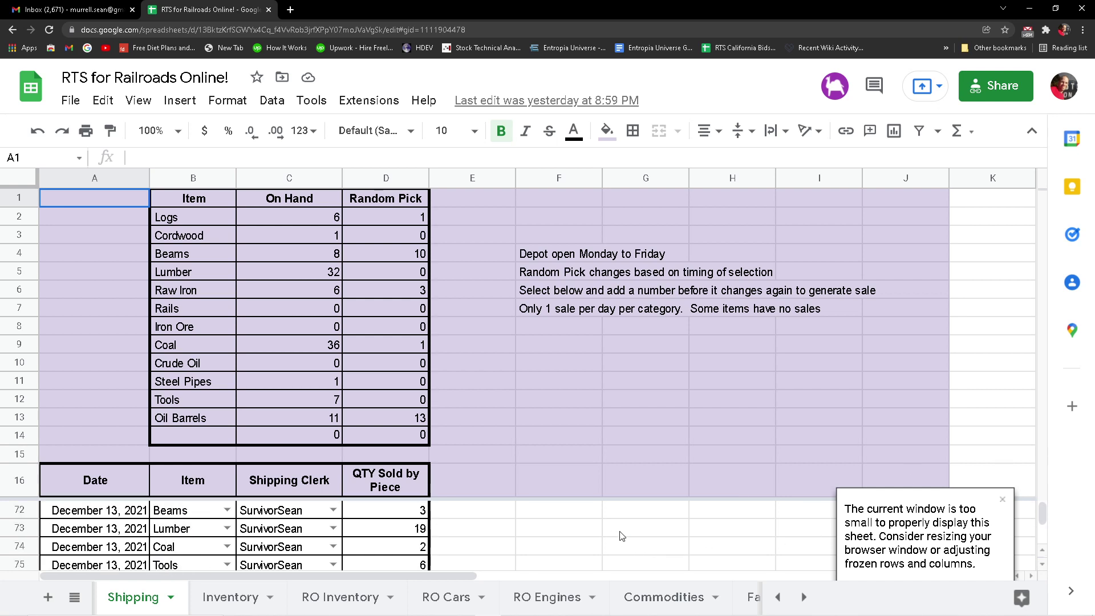
scroll(622, 534, "up", 6)
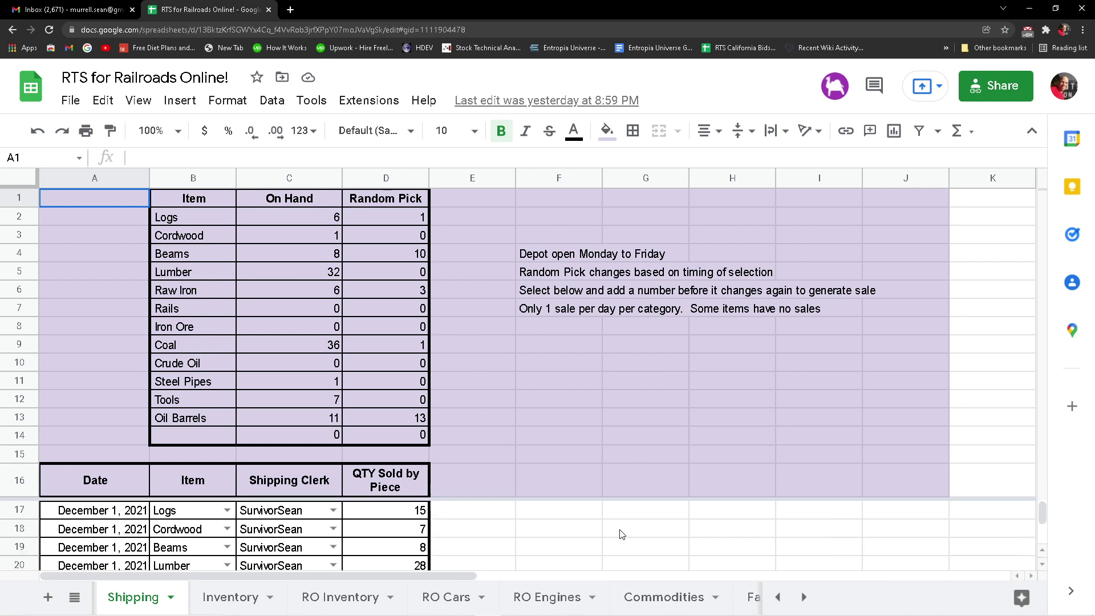
Review the dated sales records on the Shipping sheet through the last December 31, 2021 entry and the empty rows below.
scroll(621, 535, "down", 20)
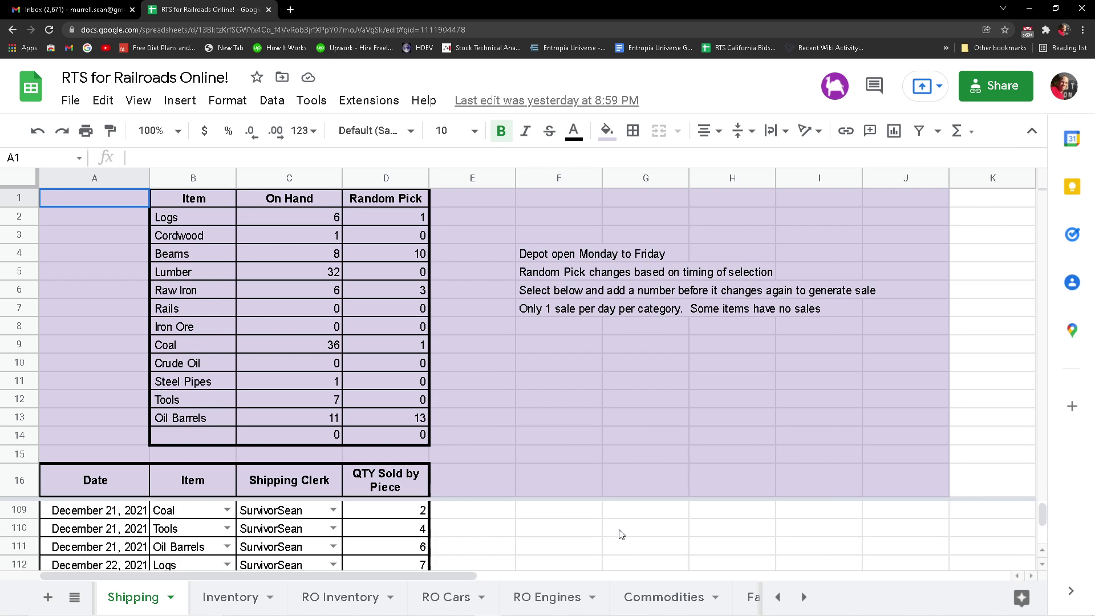
scroll(622, 535, "down", 12)
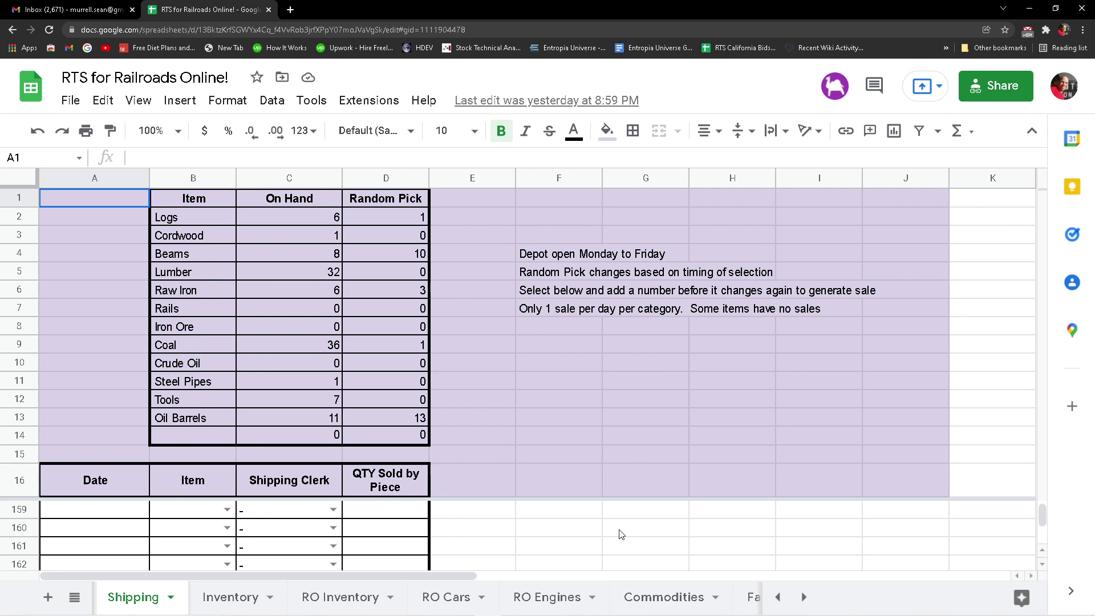
scroll(621, 534, "up", 1)
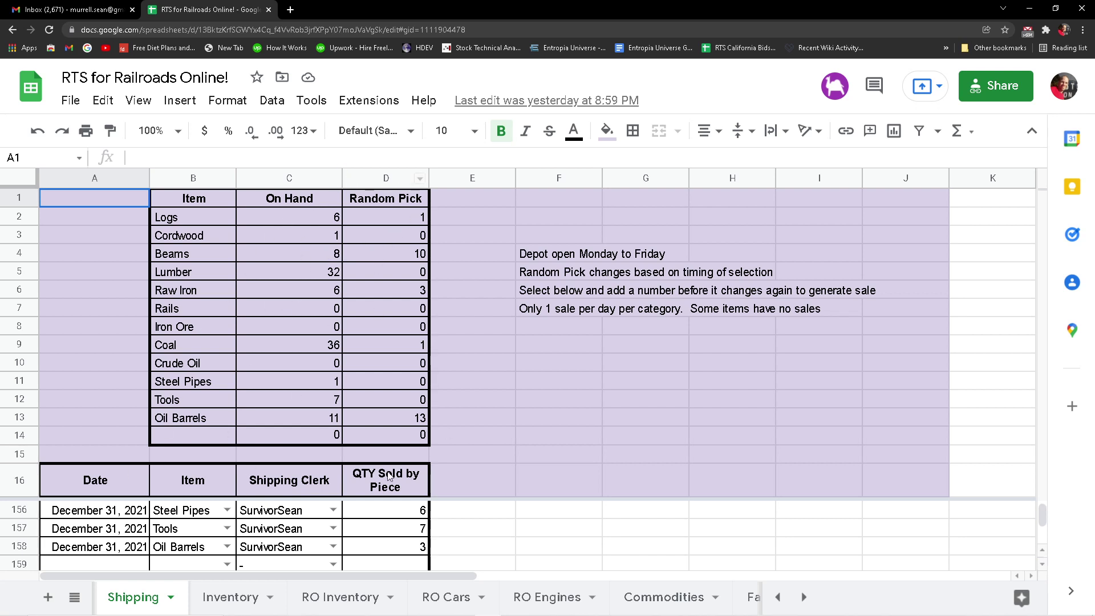
scroll(539, 540, "down", 1)
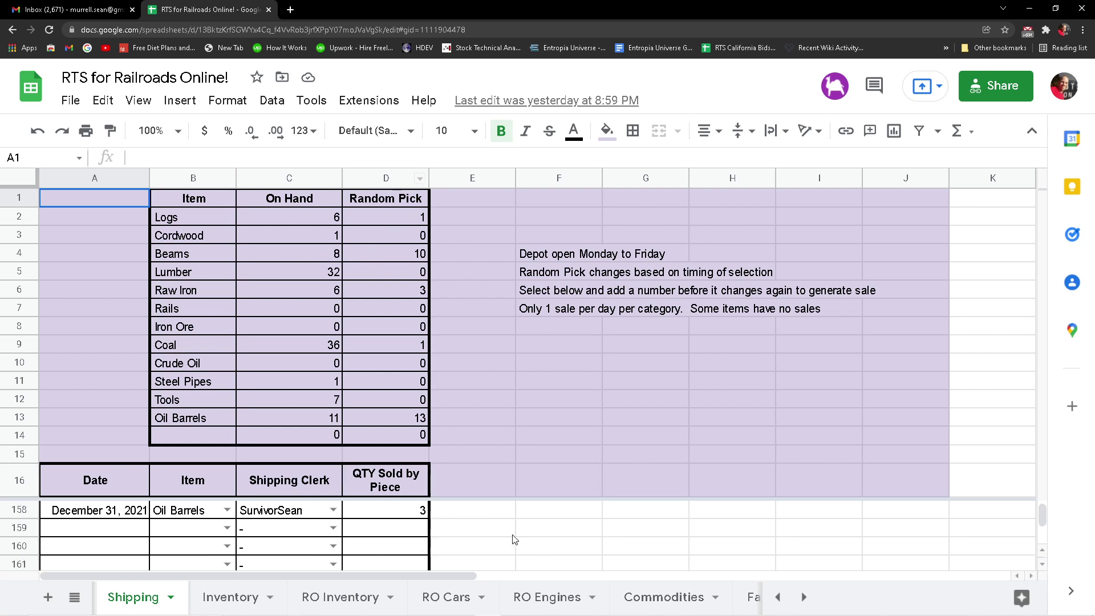
Assign a shipping clerk in row 159 to refresh the random picks, and reset the clerk to "-".
left_click(333, 528)
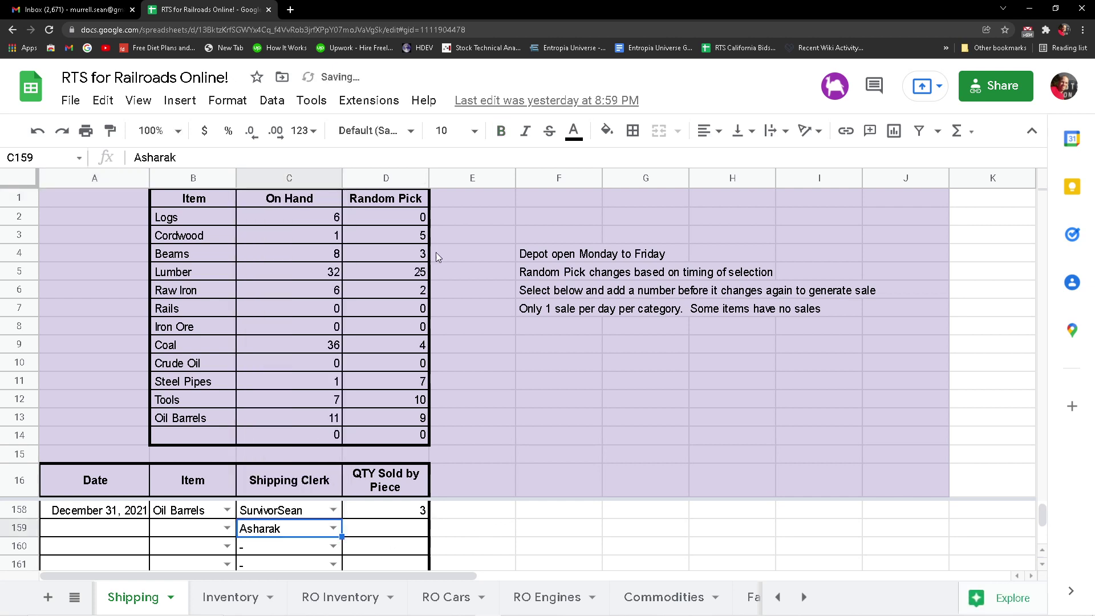
left_click(278, 467)
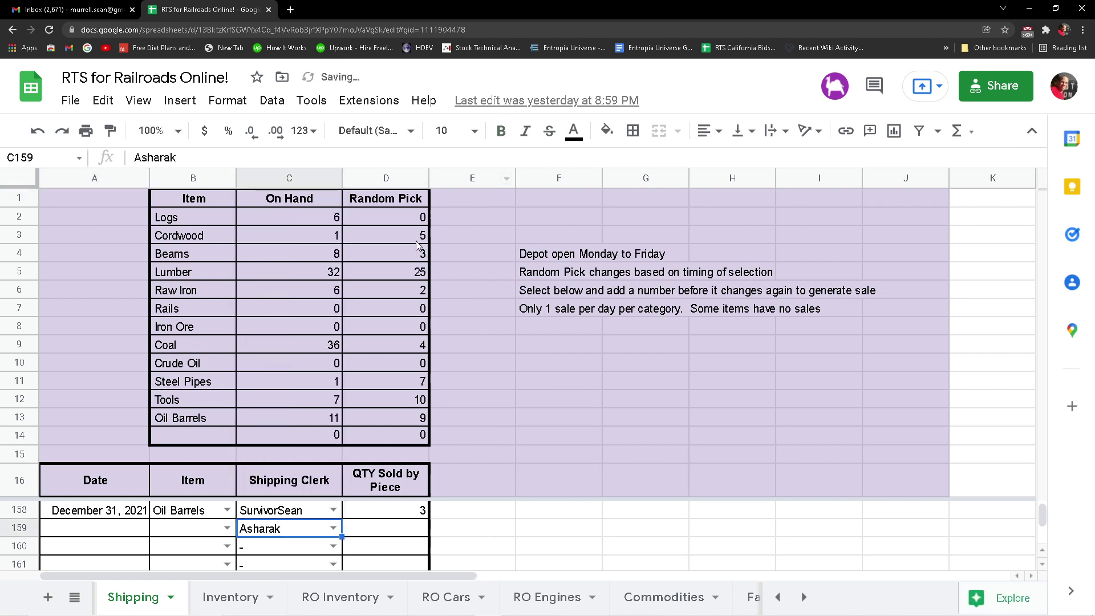
left_click(333, 528)
left_click(271, 507)
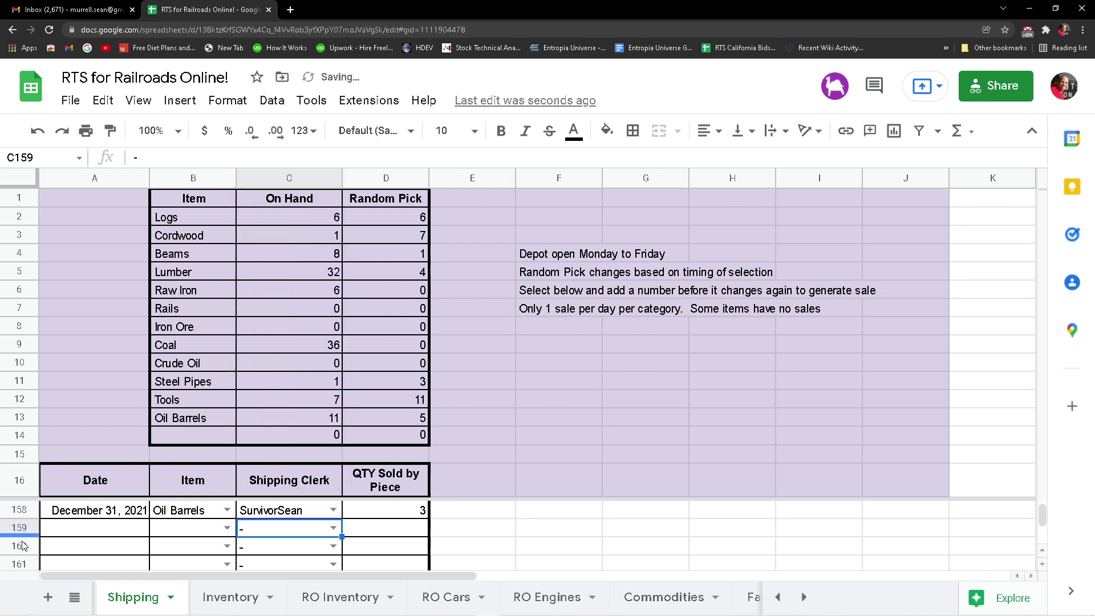
Enter January 1, 2022 as the sale date in row 159 and change it to January 4, 2022.
double_click(122, 529)
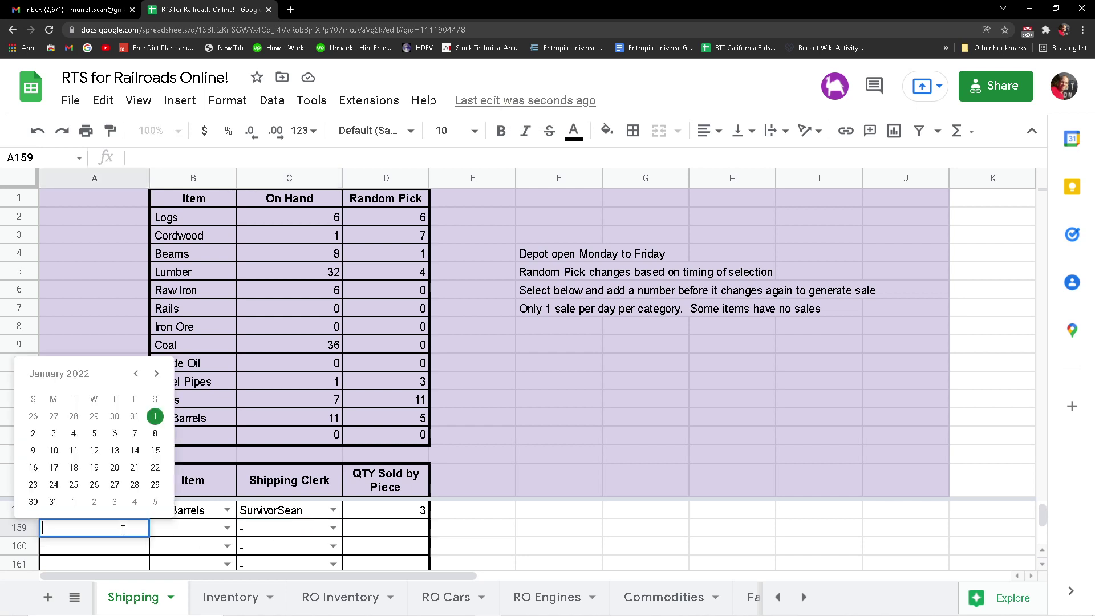
left_click(158, 420)
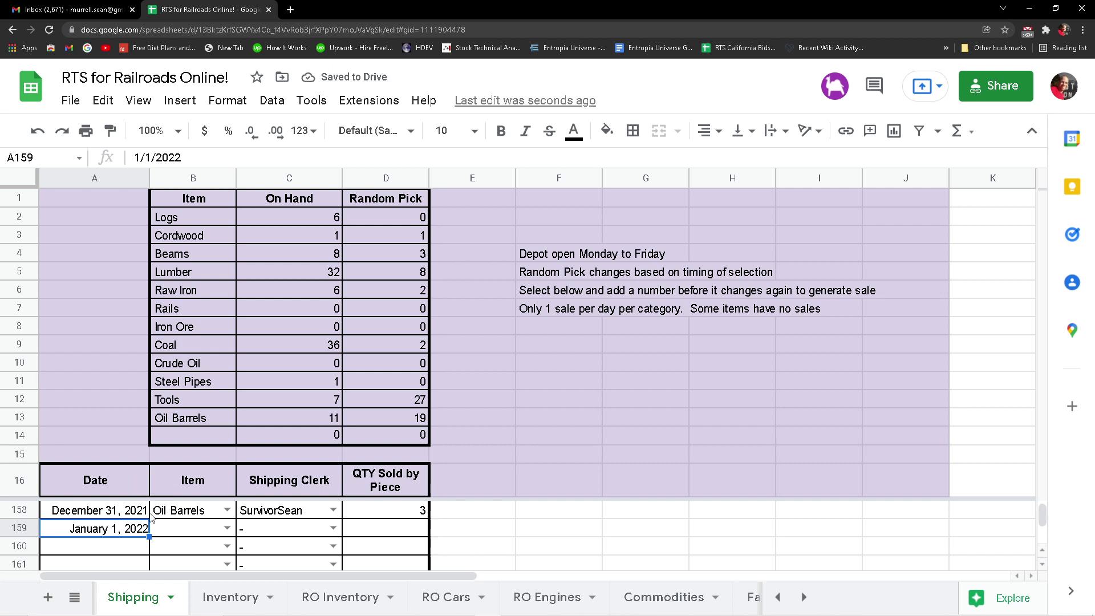
double_click(125, 527)
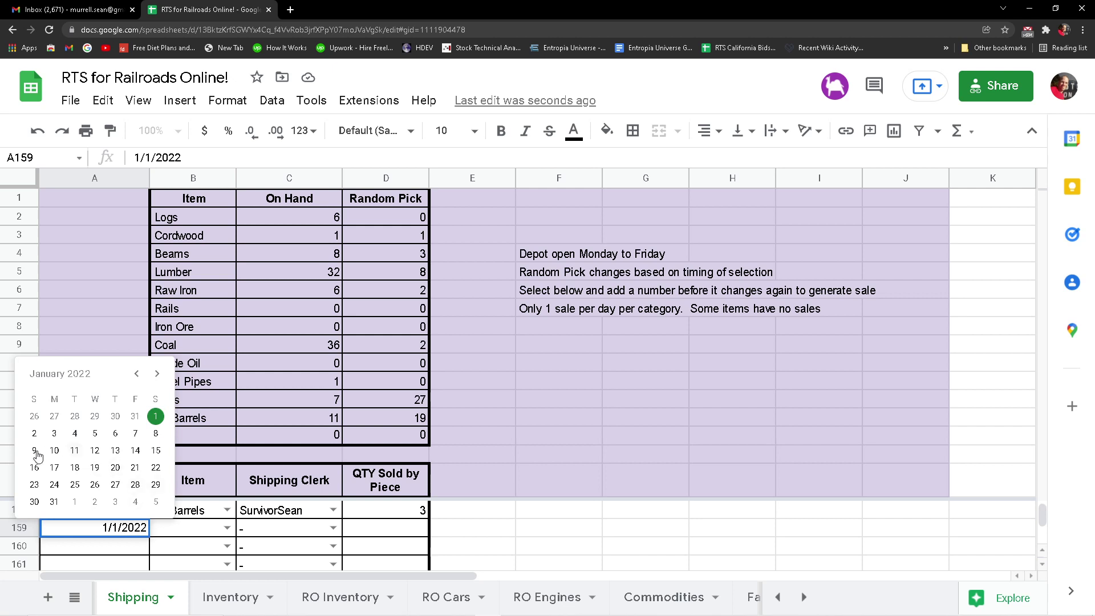
left_click(75, 434)
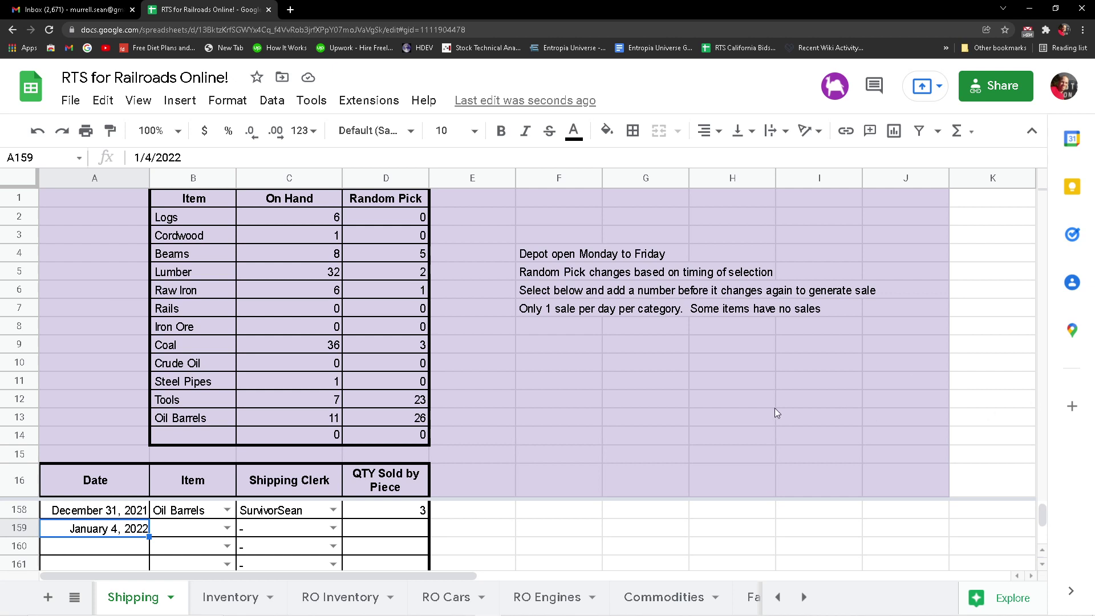
Open the Receive sheet and review its dated entries down to the last filled row.
scroll(637, 438, "up", 4)
scroll(636, 437, "down", 1)
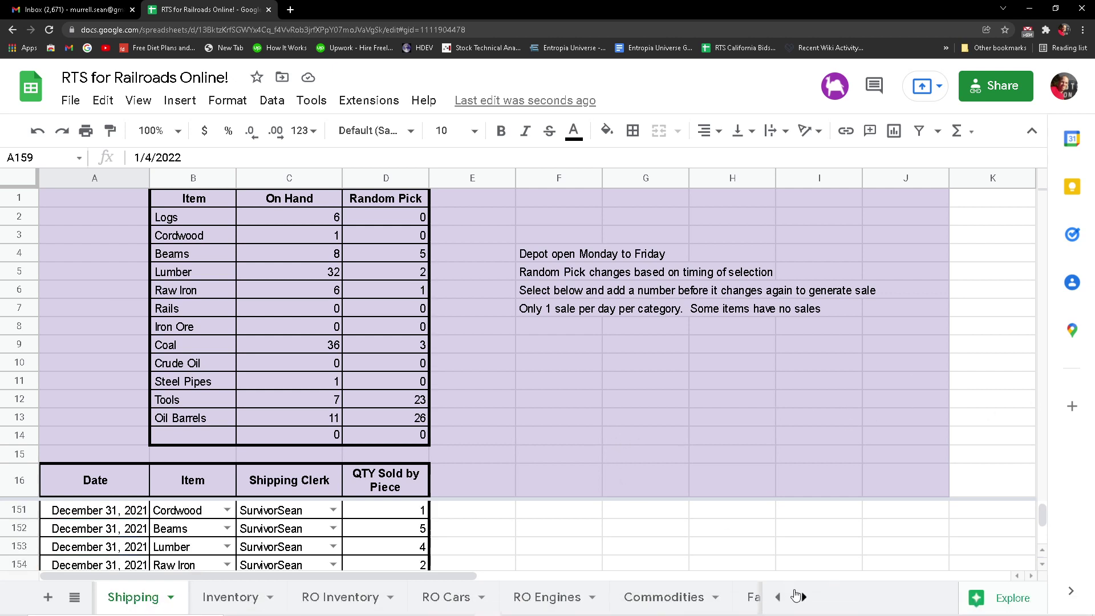
left_click(779, 599)
left_click(721, 599)
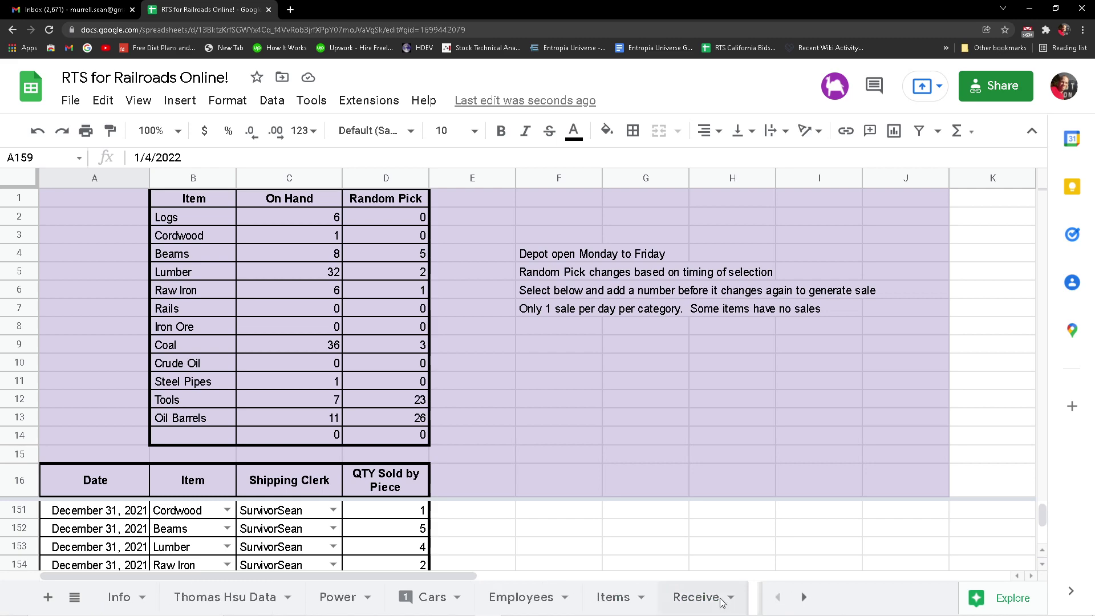
scroll(397, 461, "down", 9)
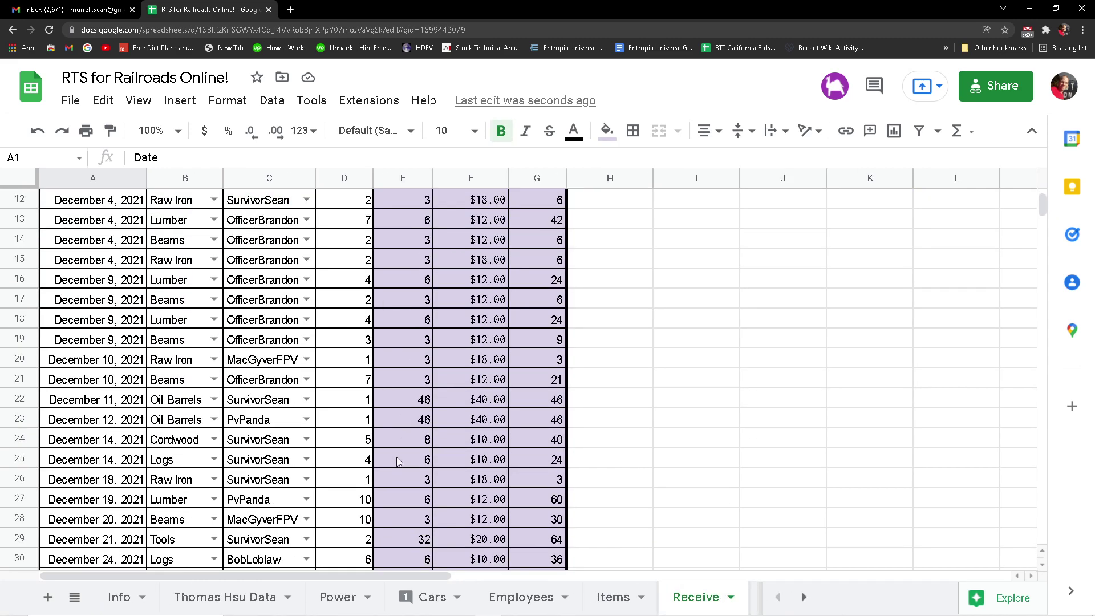
scroll(396, 458, "down", 5)
scroll(395, 459, "up", 3)
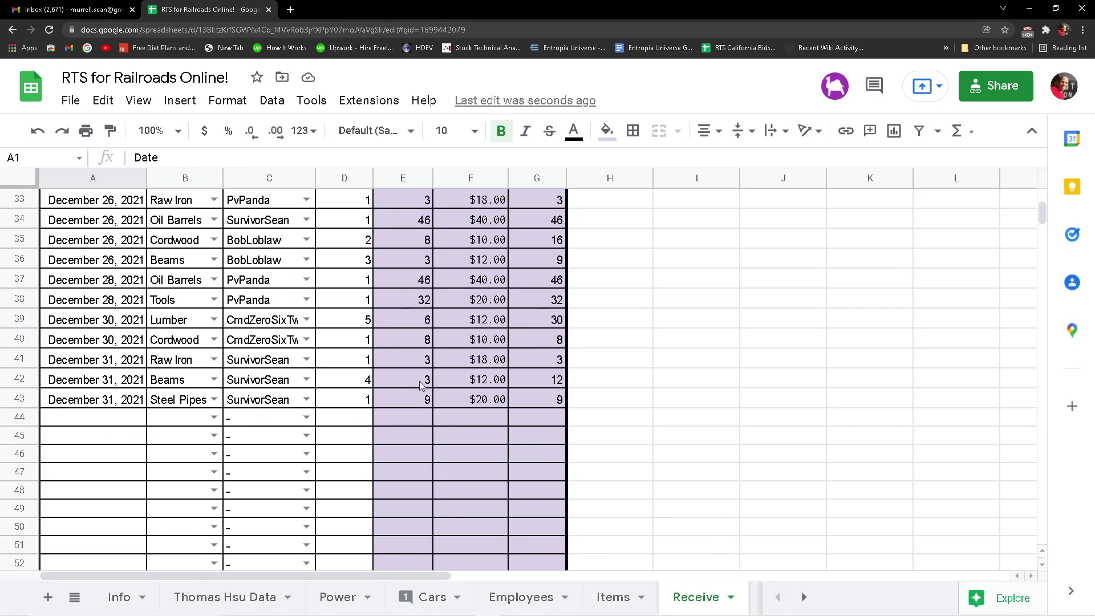
Look through the names of the remaining sheets, from Inventory and RO Cars to RUN TRAINS! and Job#RTS001.
left_click(804, 597)
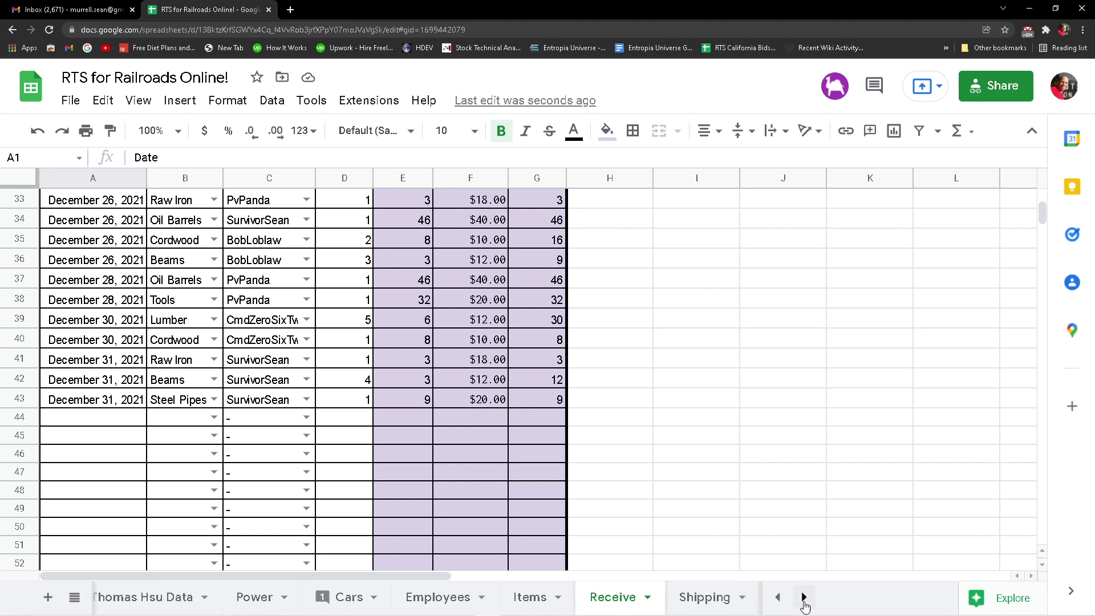
left_click(803, 597)
left_click(804, 597)
left_click(803, 599)
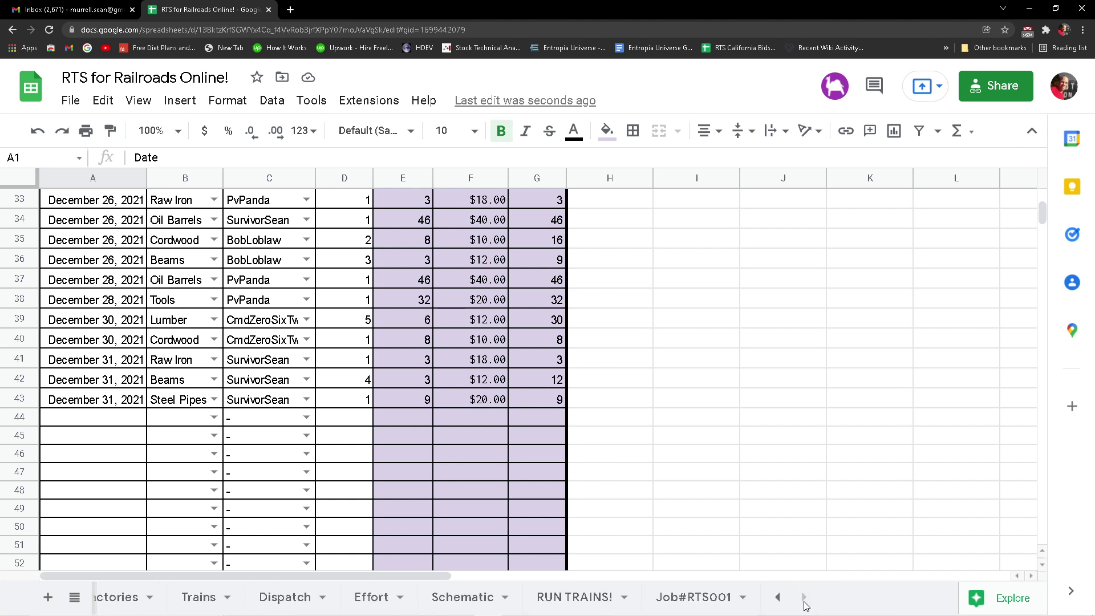
left_click(779, 597)
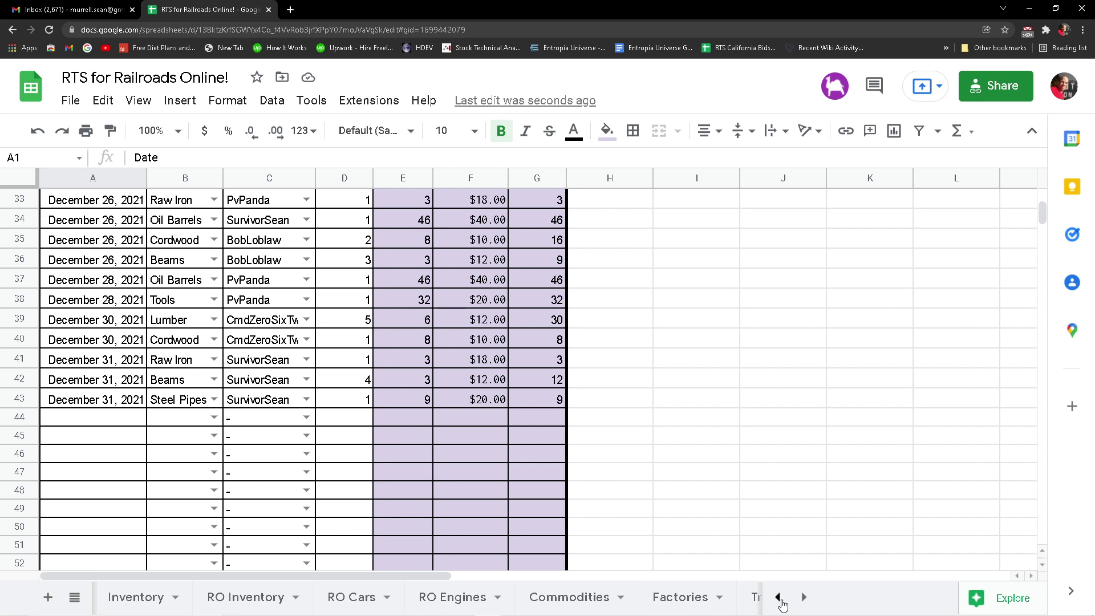
left_click(804, 597)
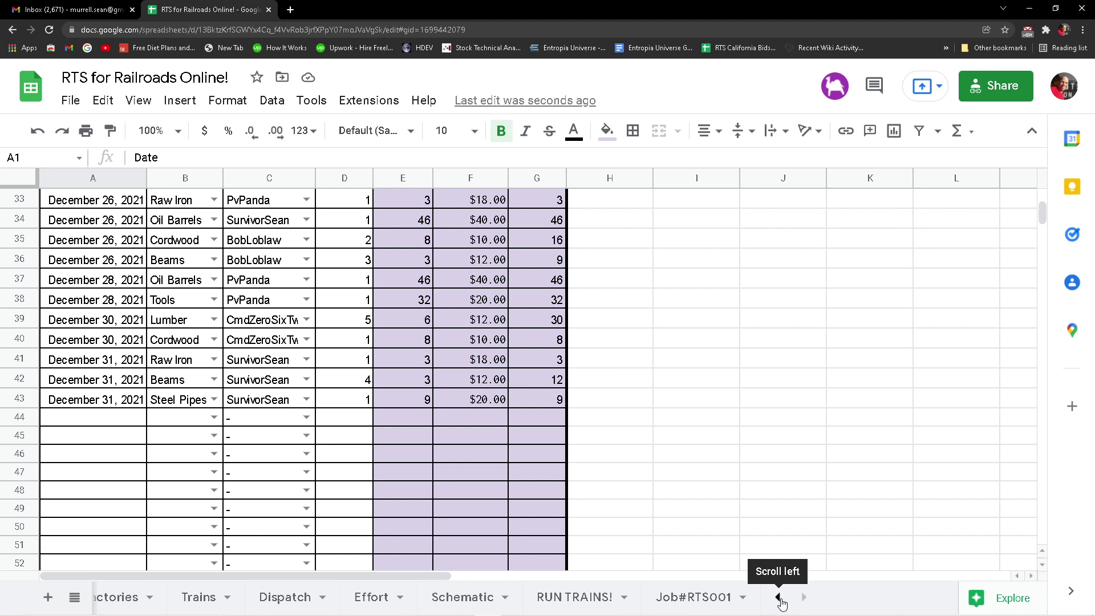
left_click(778, 596)
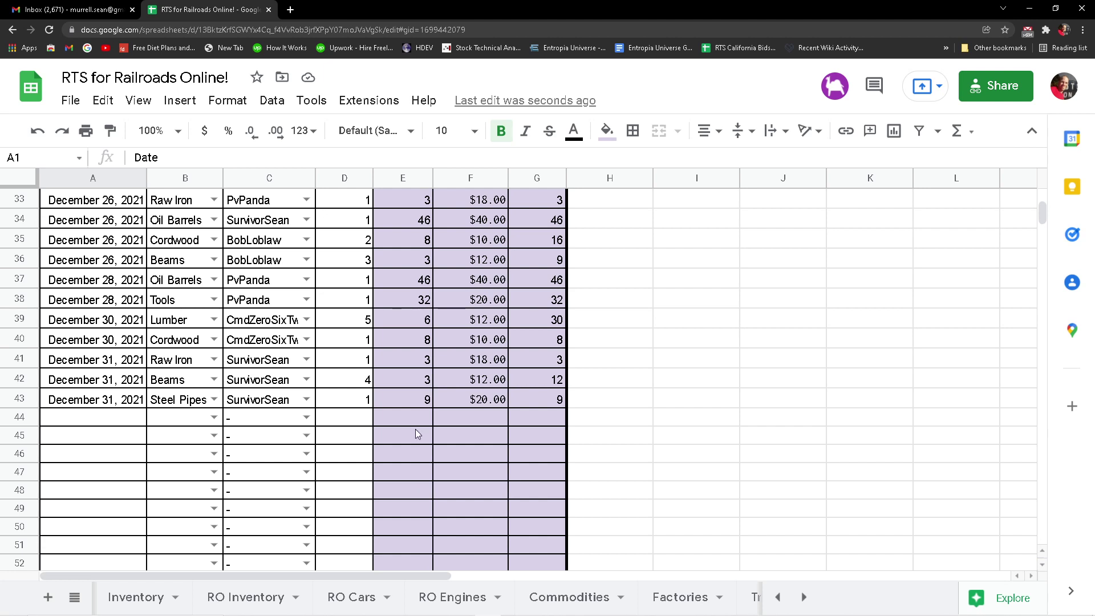
left_click(803, 597)
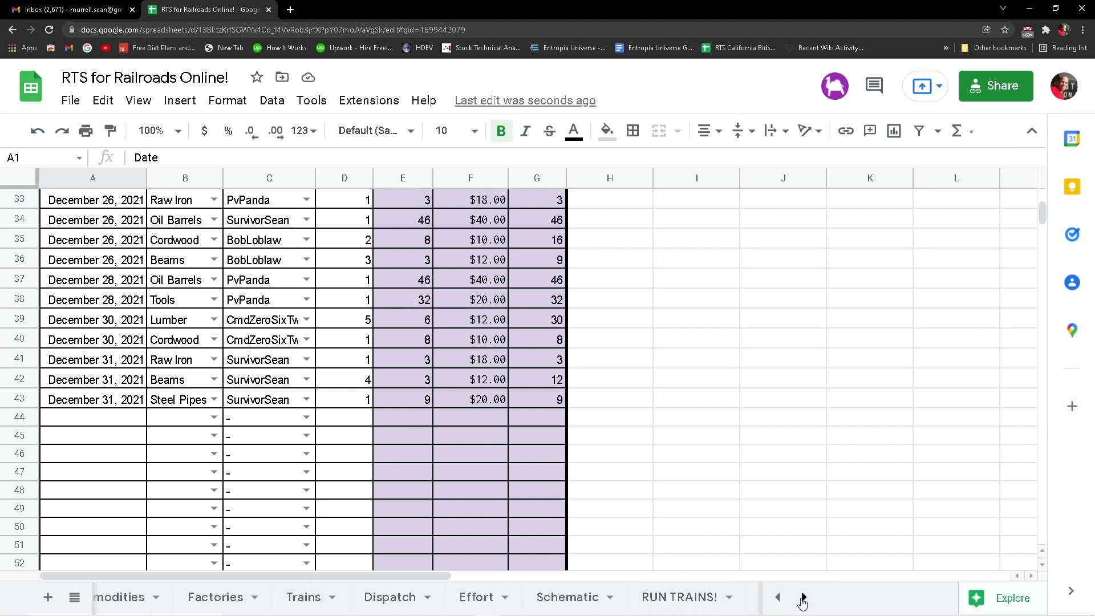
left_click(776, 602)
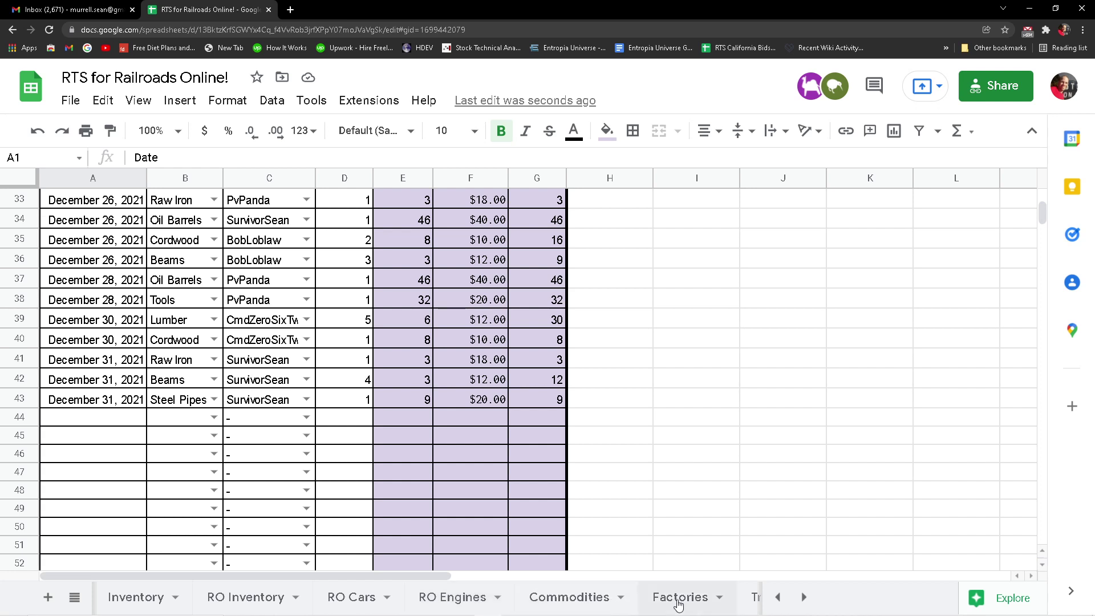
left_click(803, 597)
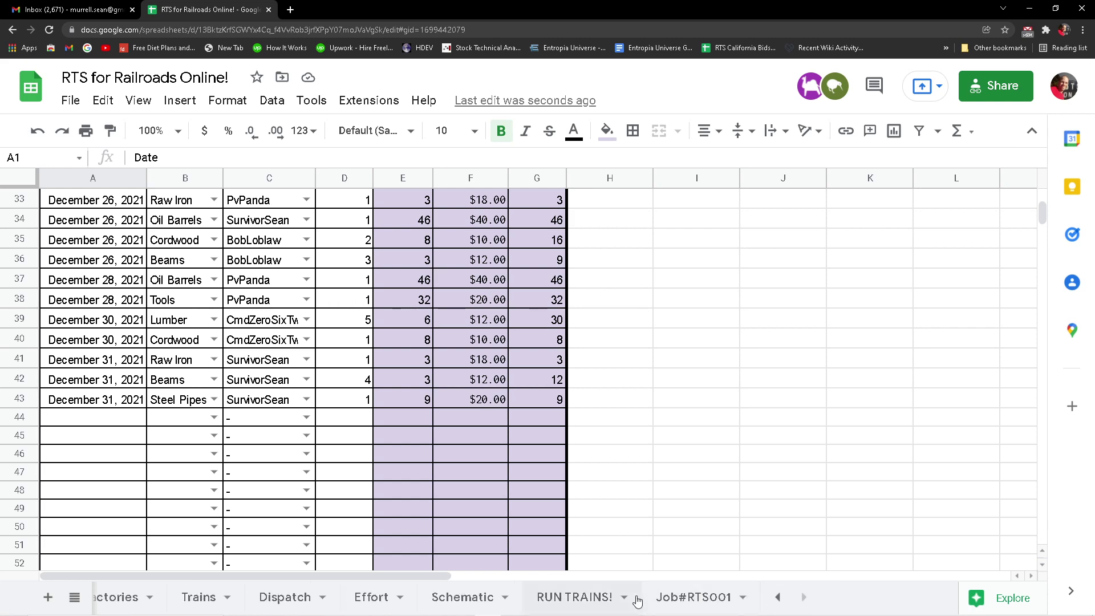
Open the Schematic sheet and examine the Freight Depot inventory table.
left_click(462, 597)
scroll(105, 435, "down", 2)
scroll(105, 435, "down", 2)
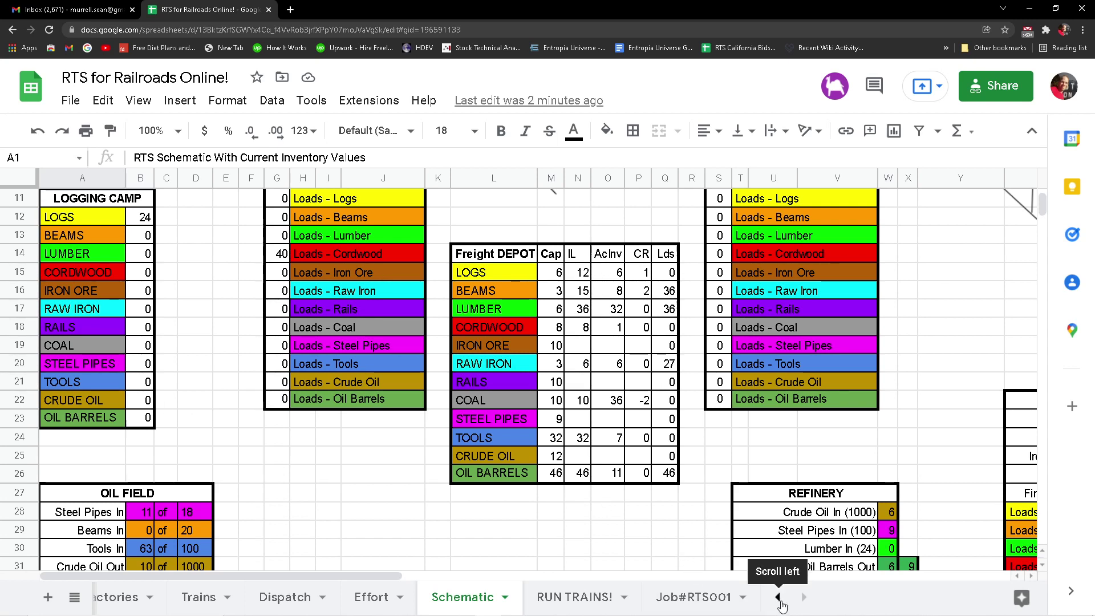
Return to the Receive sheet and enter December 31, 2021 as the date in row 44.
left_click(778, 597)
left_click(779, 597)
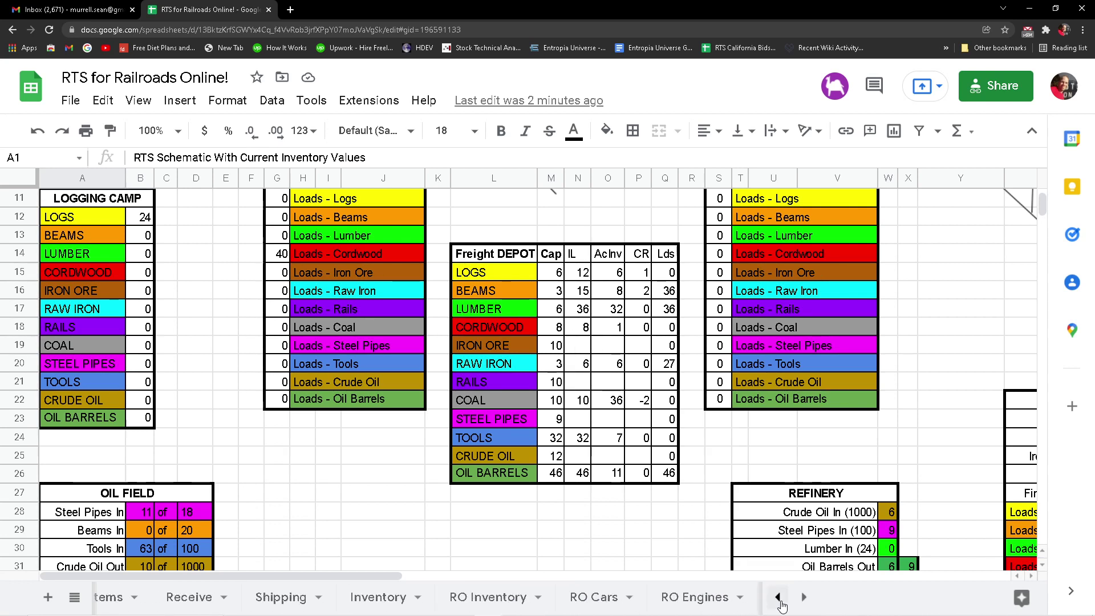
left_click(779, 597)
left_click(778, 598)
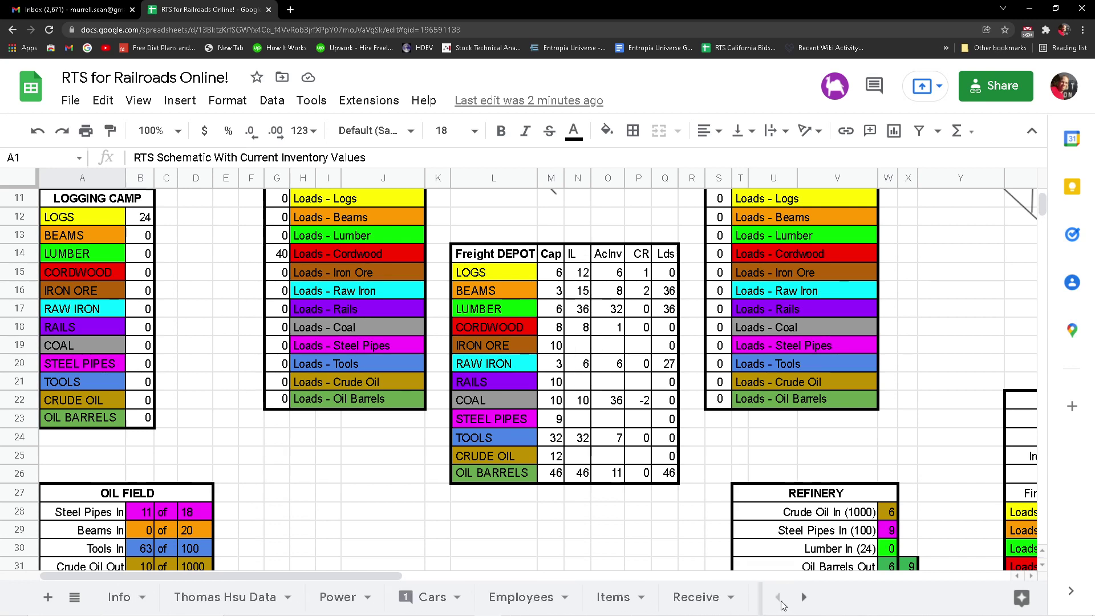
left_click(685, 600)
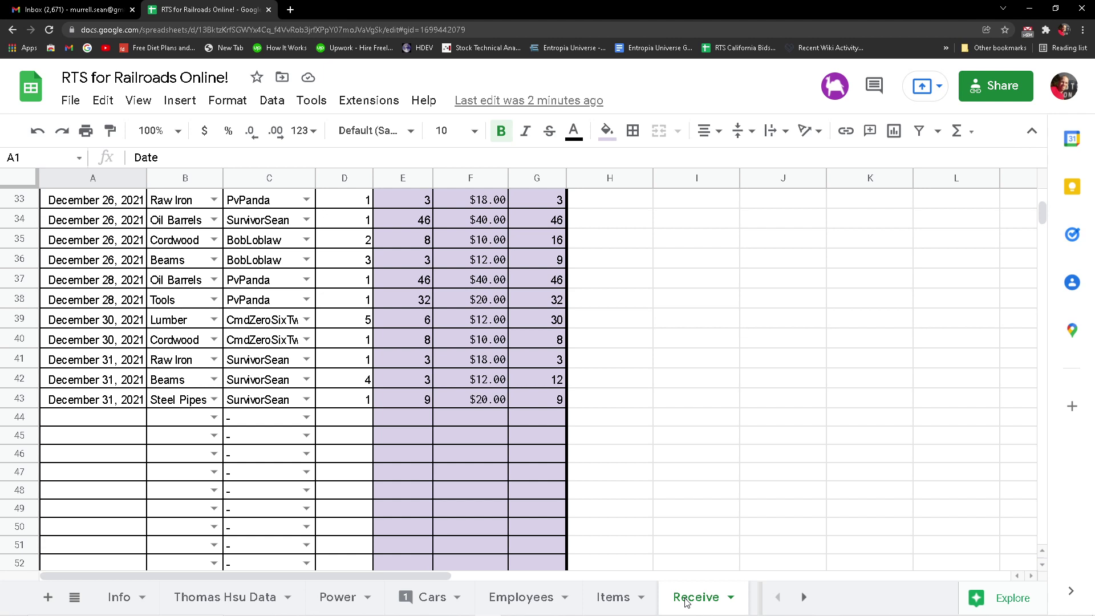
double_click(91, 424)
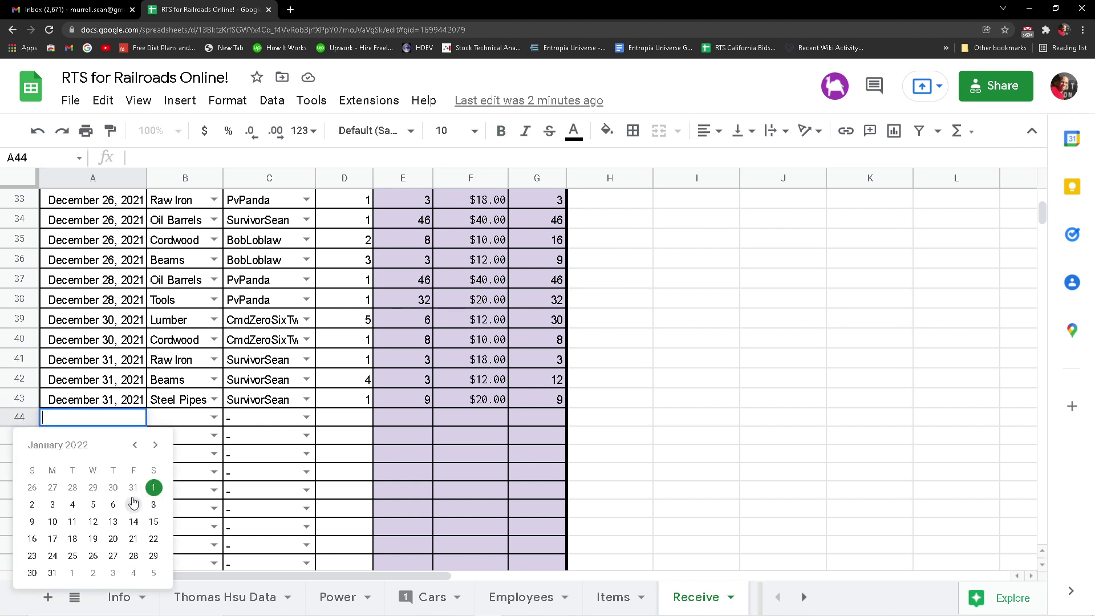
left_click(132, 487)
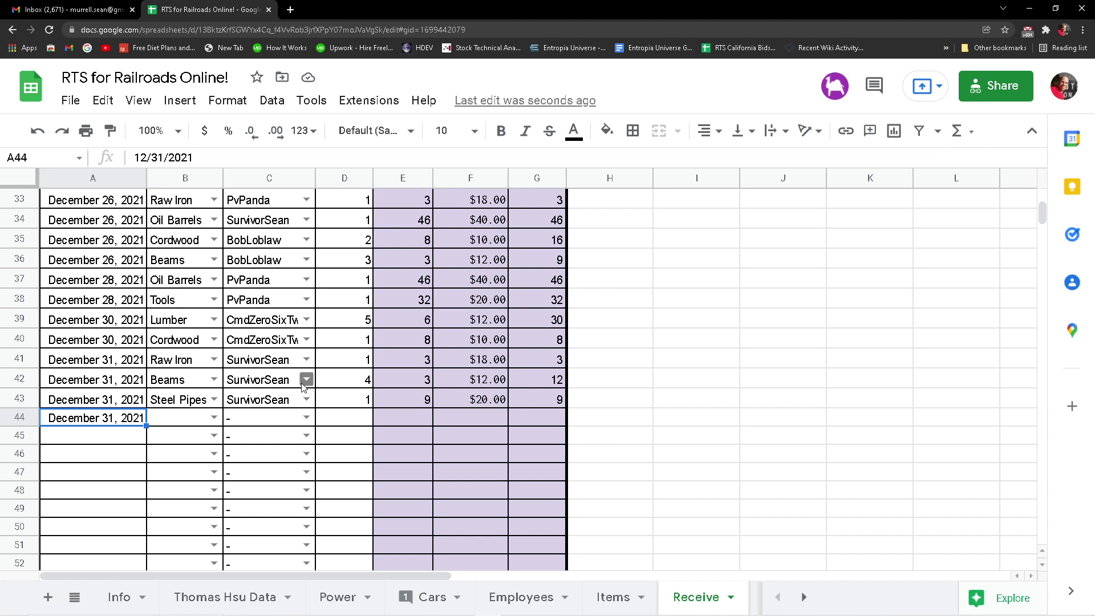
Change the employee on the December 31 Beams and Steel Pipes entries to the one listed for the December 30 entries.
left_click(307, 379)
scroll(254, 492, "down", 3)
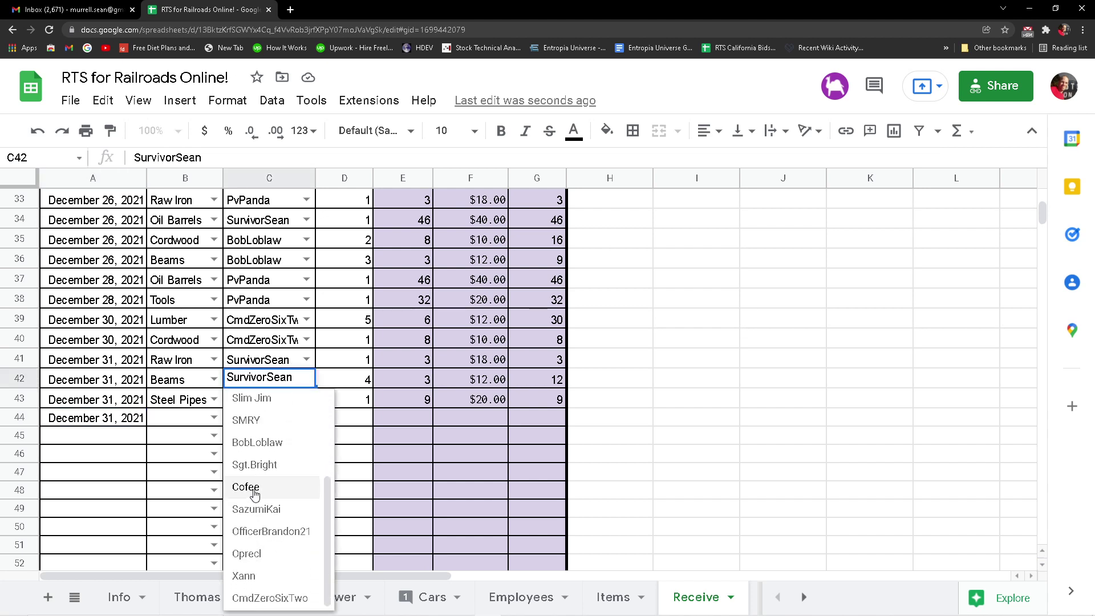
left_click(256, 596)
left_click(306, 399)
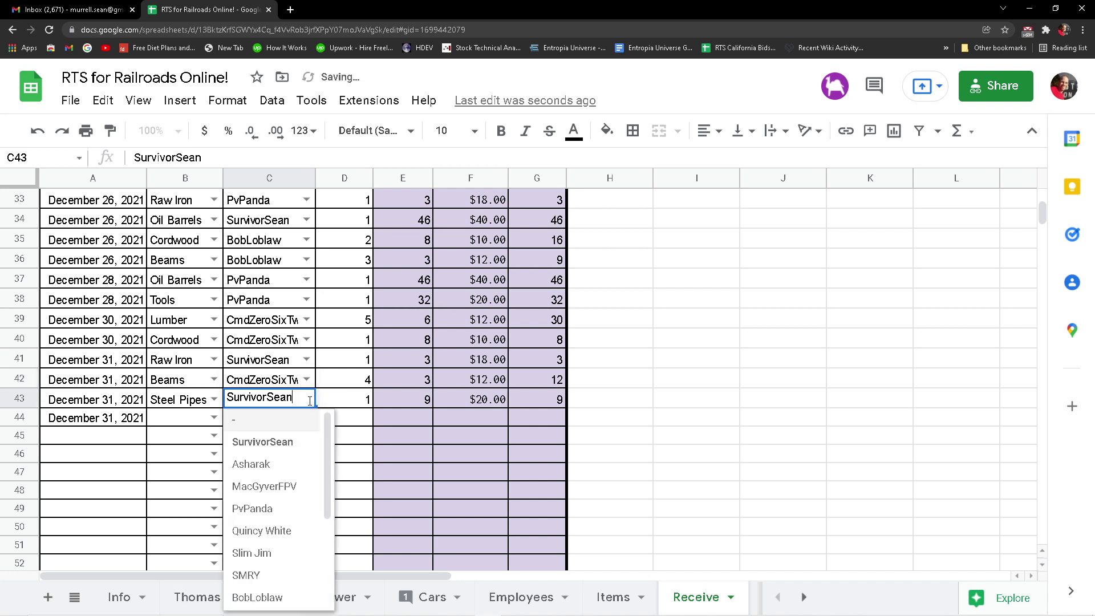
scroll(285, 498, "down", 3)
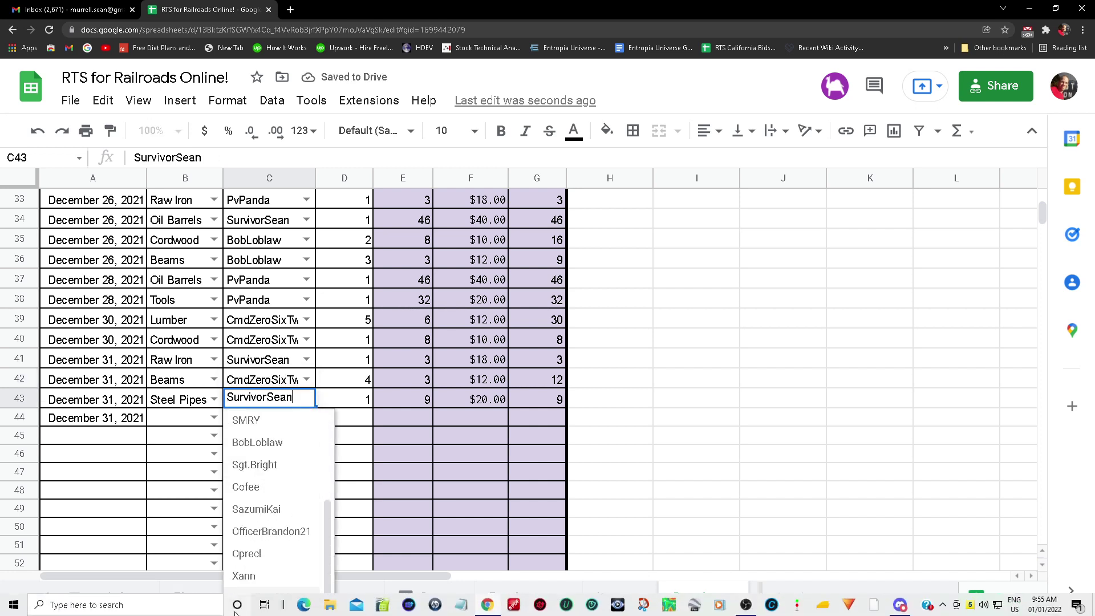
left_click(253, 598)
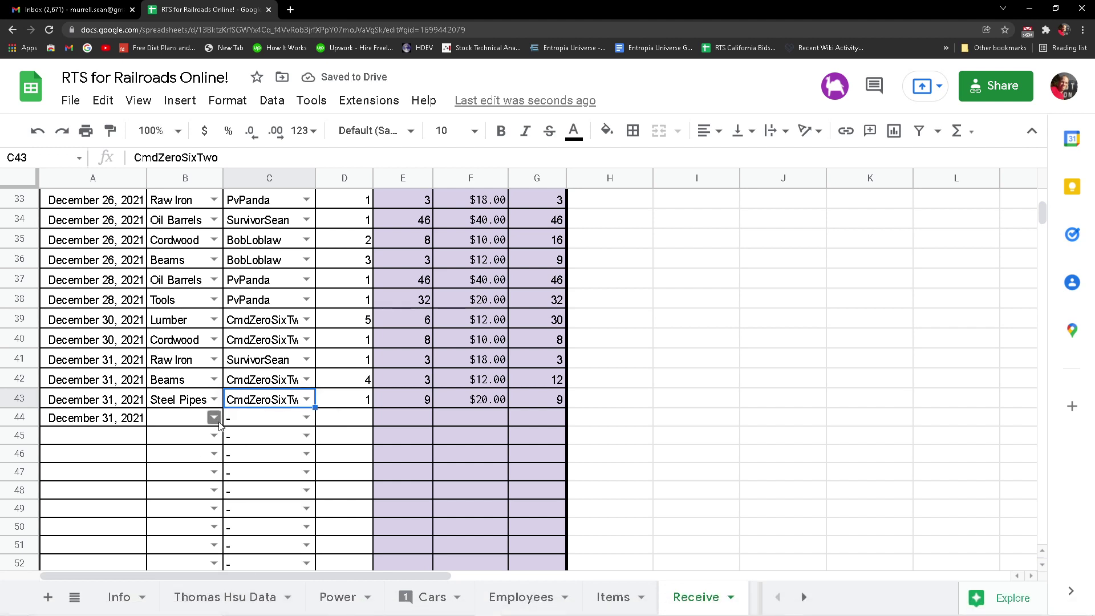
Set the column D quantity of the December 31 Beams entry in row 42 to 6.
left_click(367, 385)
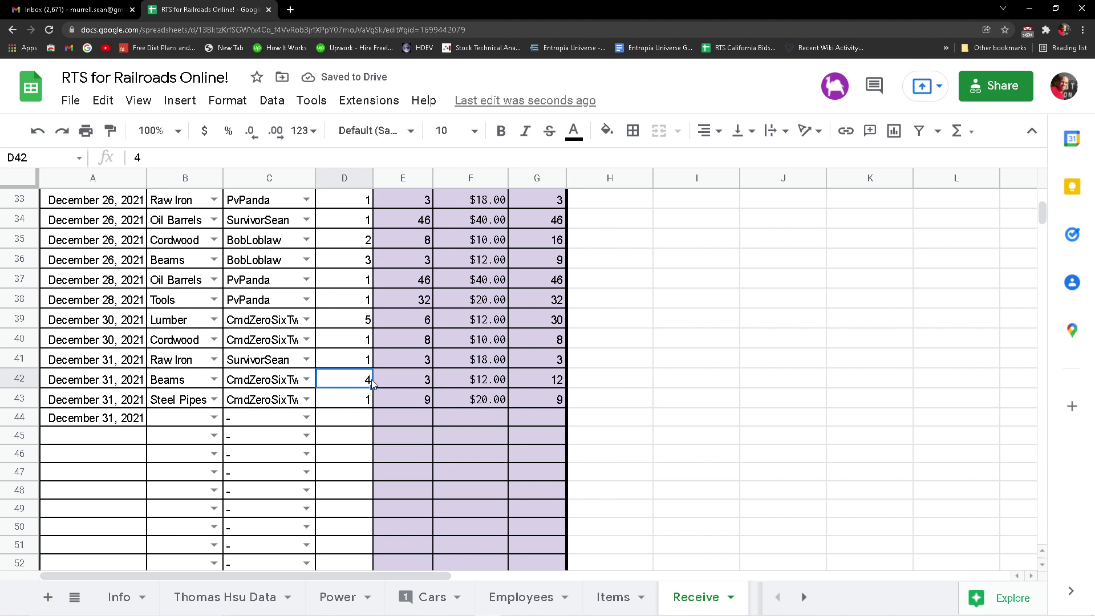
type("6")
key("Return")
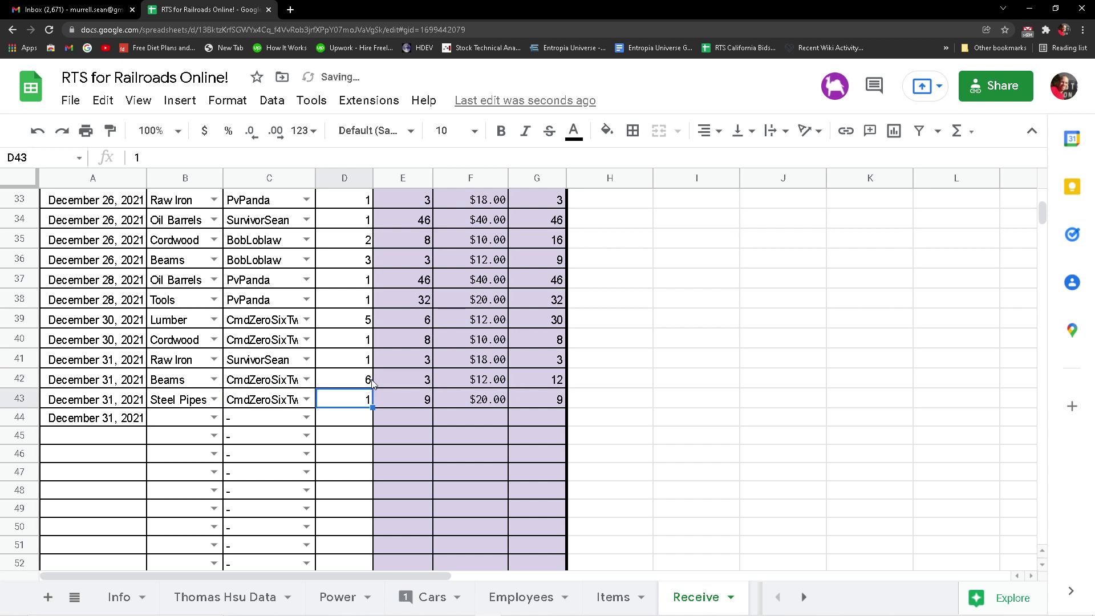
Open the Schematic sheet and check the Freight Depot inventory table.
left_click(804, 597)
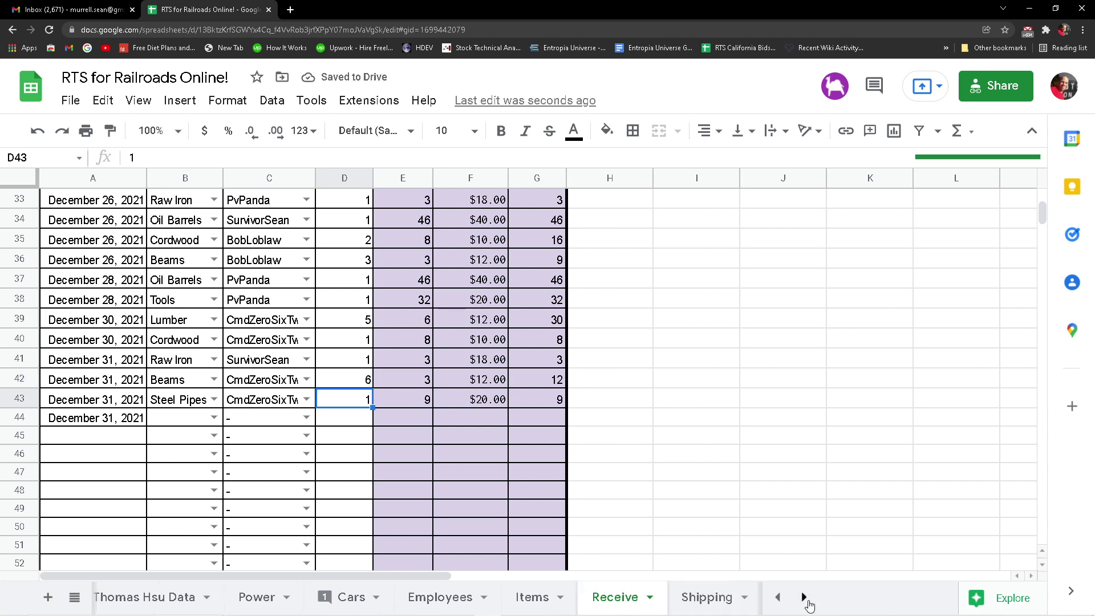
left_click(804, 597)
left_click(804, 596)
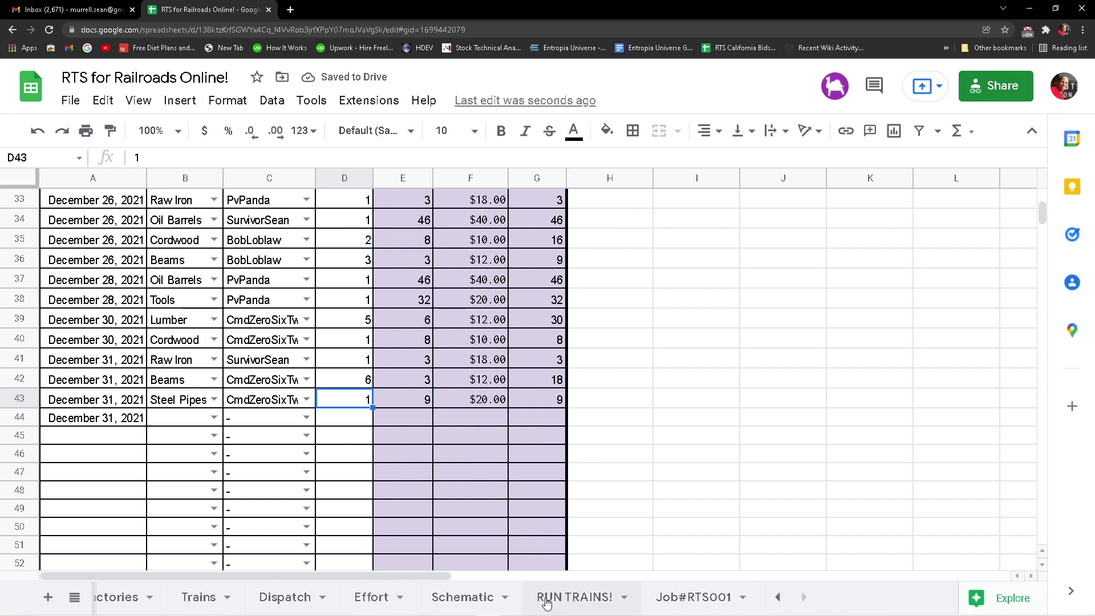
left_click(477, 597)
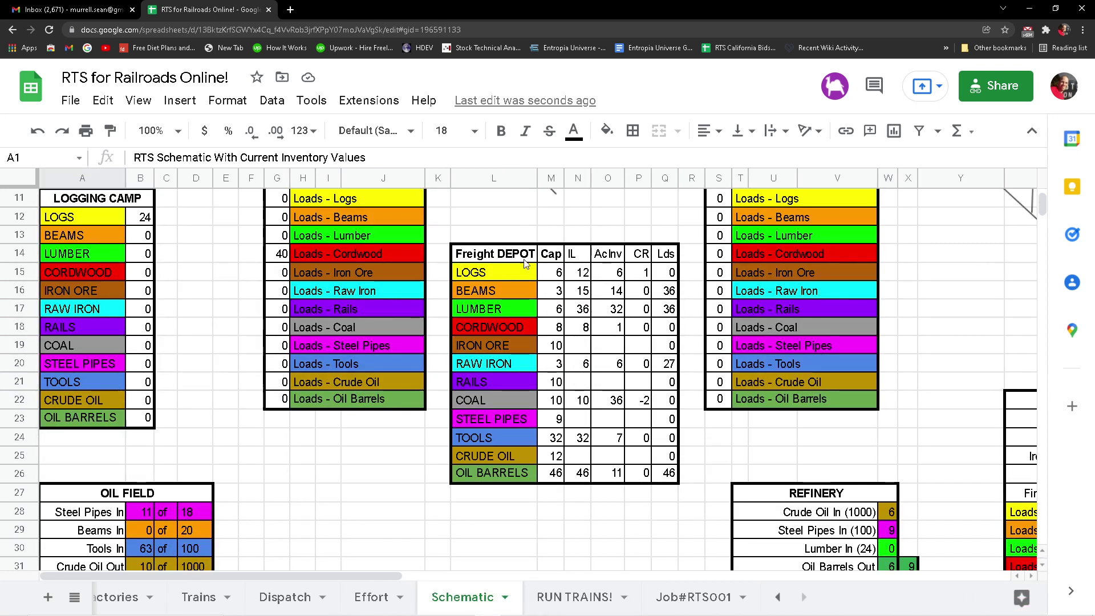
Return to the Receive sheet and set the item in row 44 to Logs.
left_click(785, 604)
left_click(784, 603)
left_click(784, 603)
left_click(782, 603)
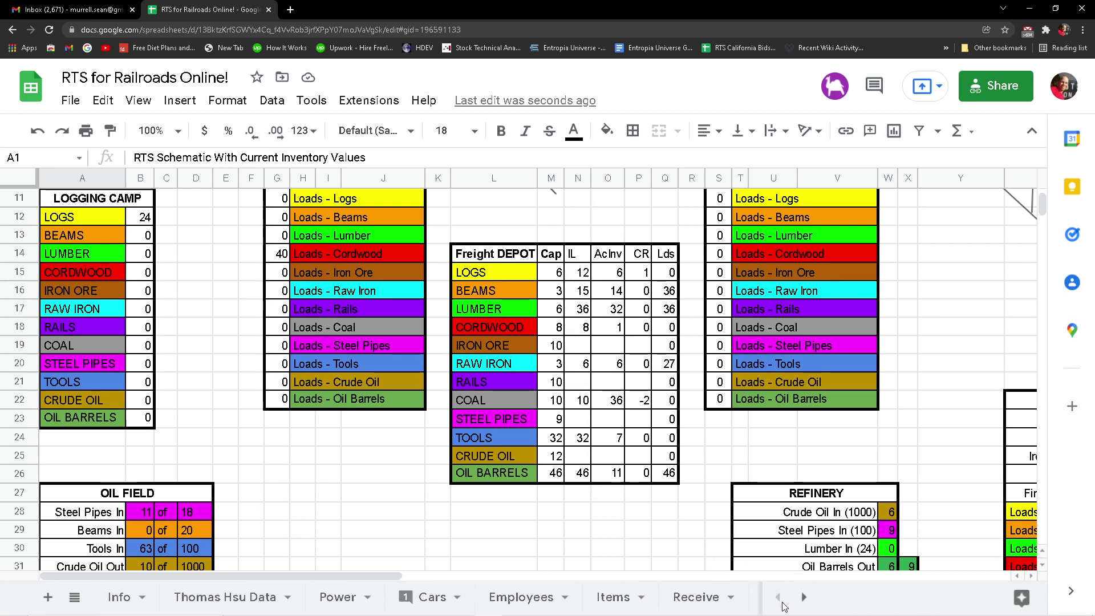
left_click(802, 604)
left_click(804, 603)
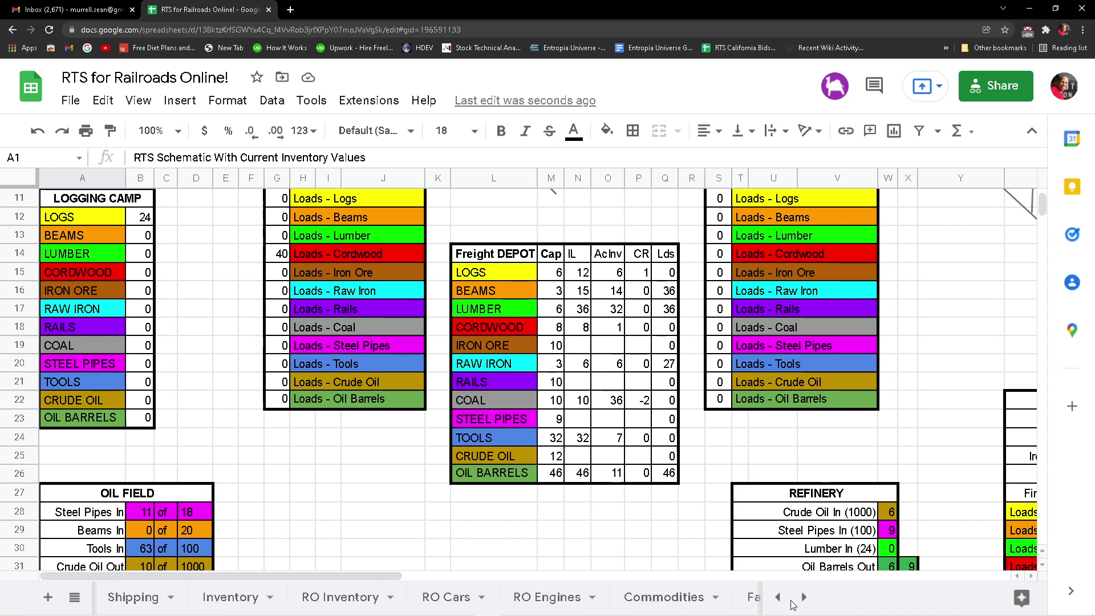
left_click(779, 604)
left_click(779, 603)
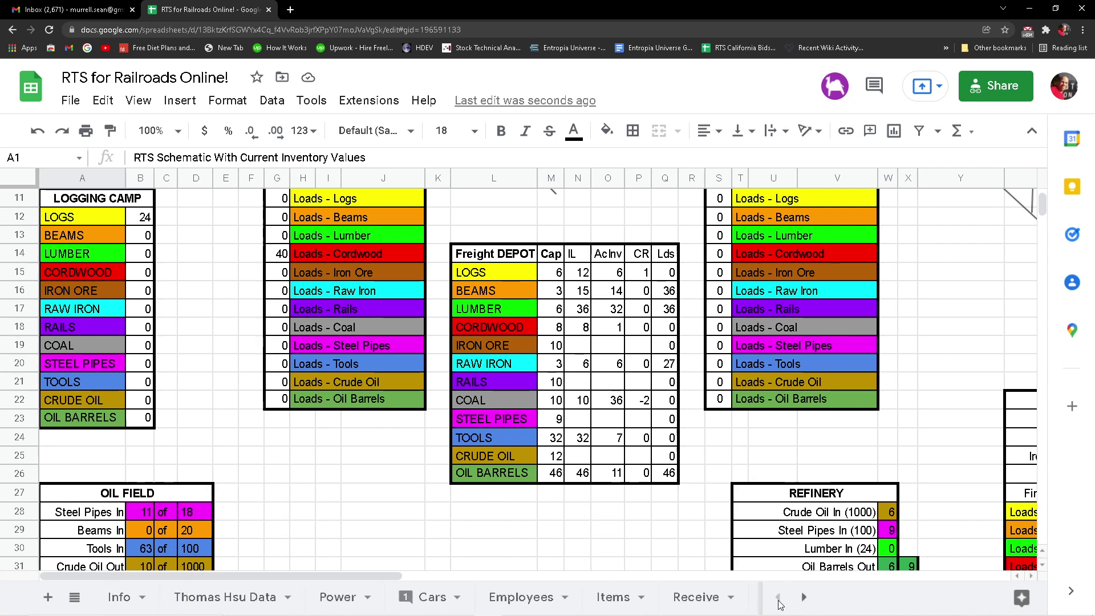
left_click(696, 597)
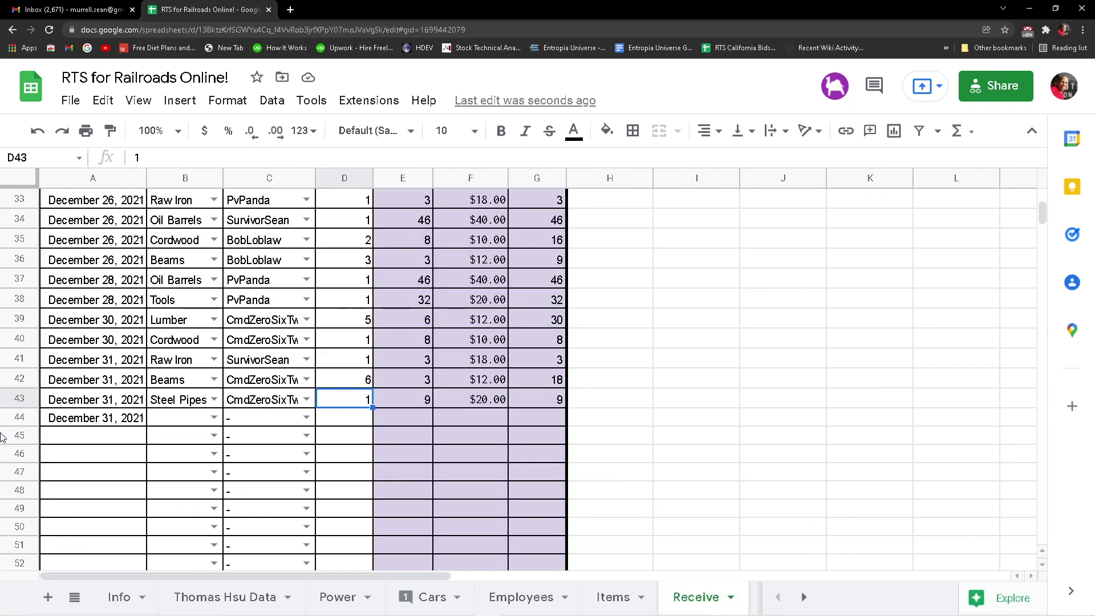
left_click(214, 418)
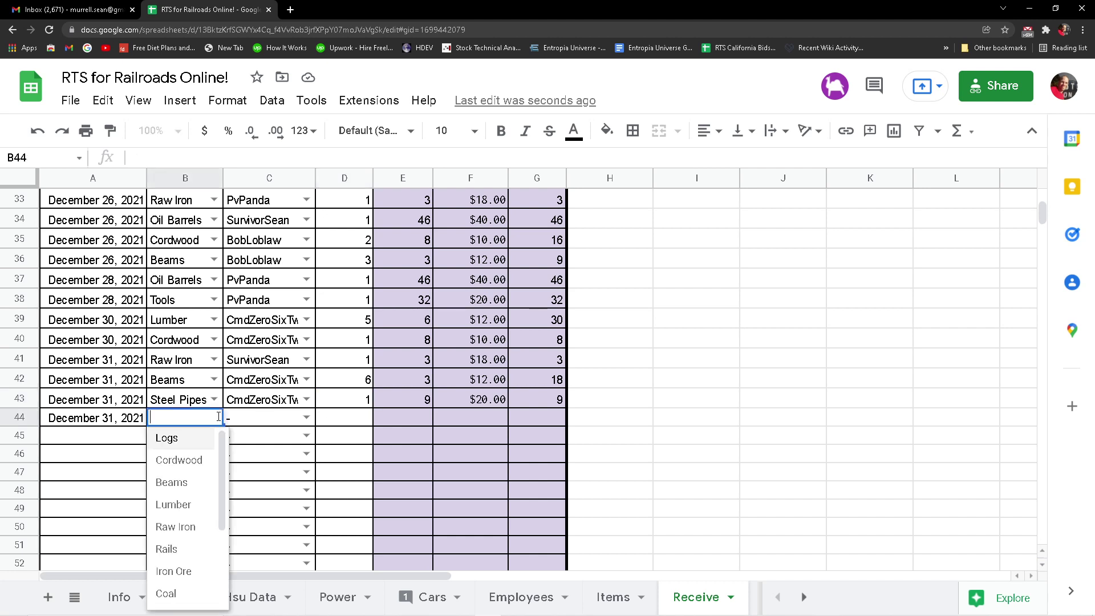
left_click(188, 444)
Assign the row 44 Logs entry to the same employee as the Steel Pipes entry above and set its column D quantity to 1.
left_click(306, 420)
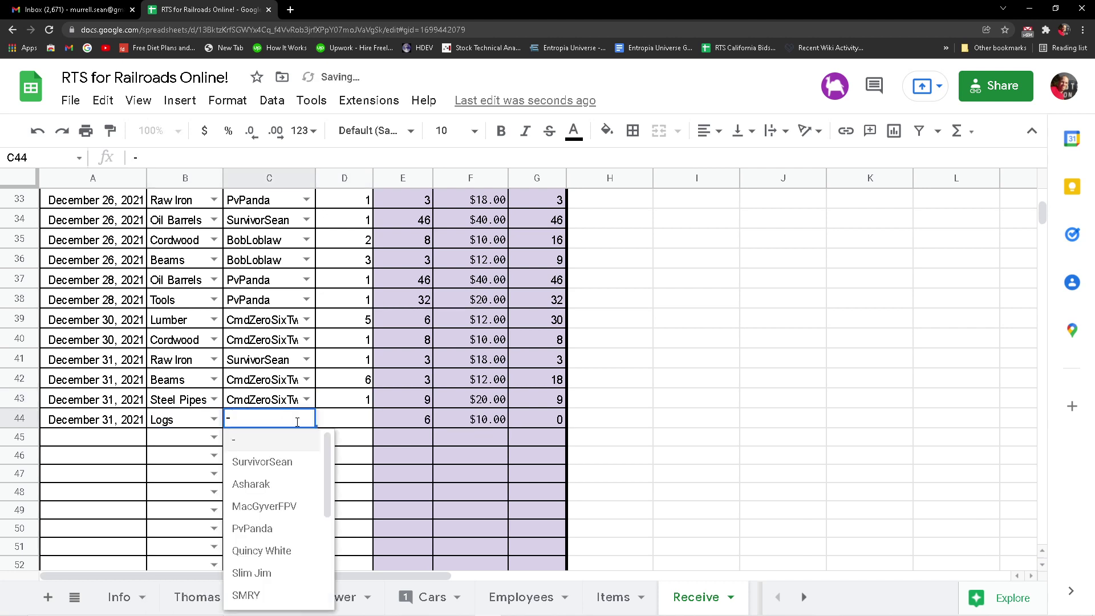
scroll(279, 521, "down", 3)
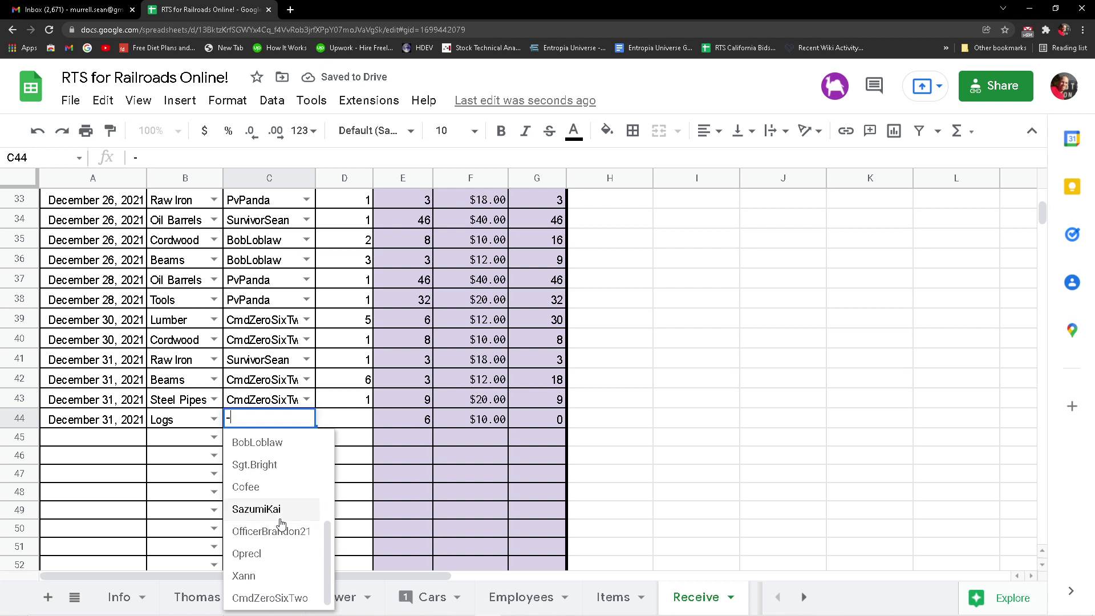
left_click(266, 597)
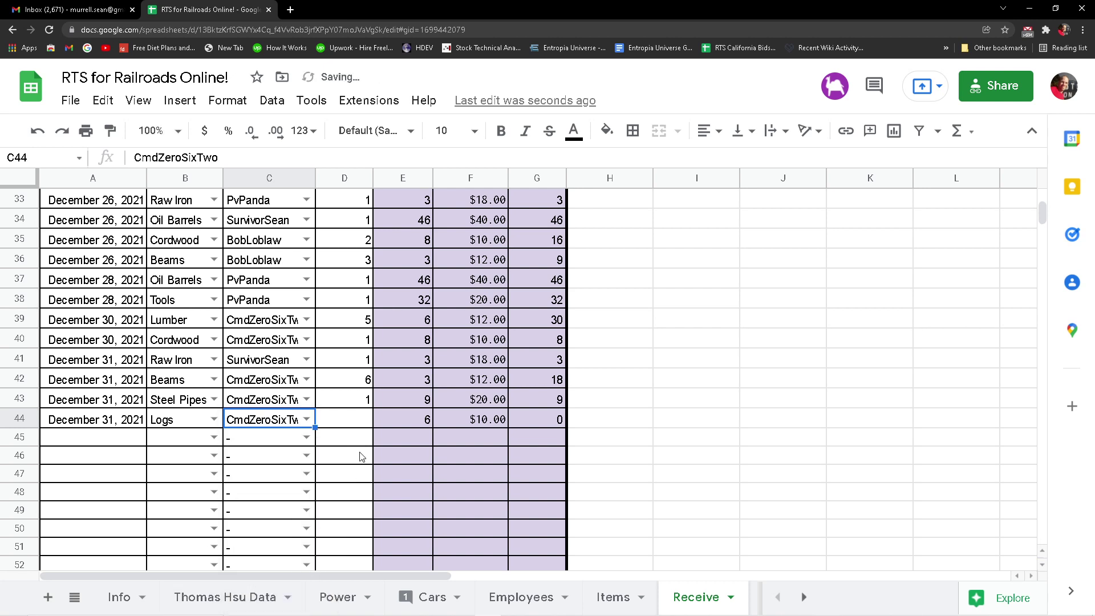
left_click(360, 422)
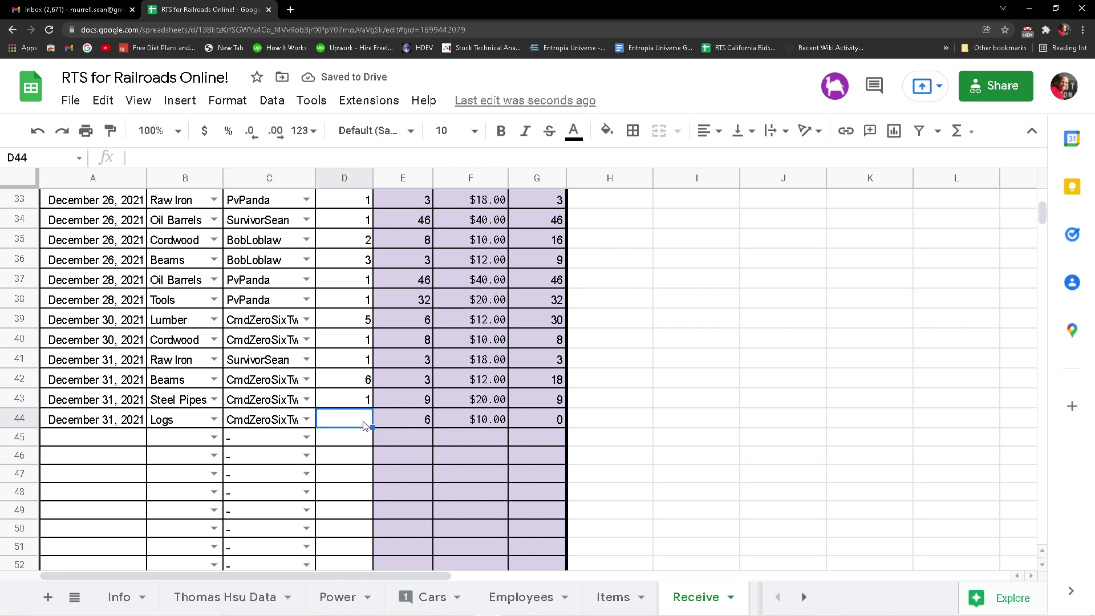
type("1")
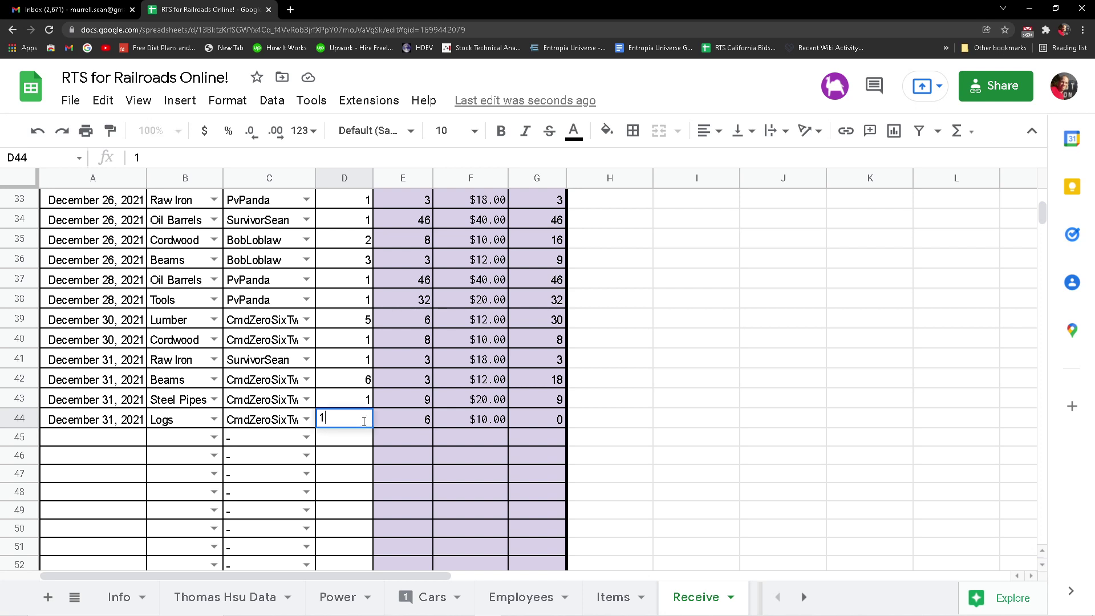
key("Return")
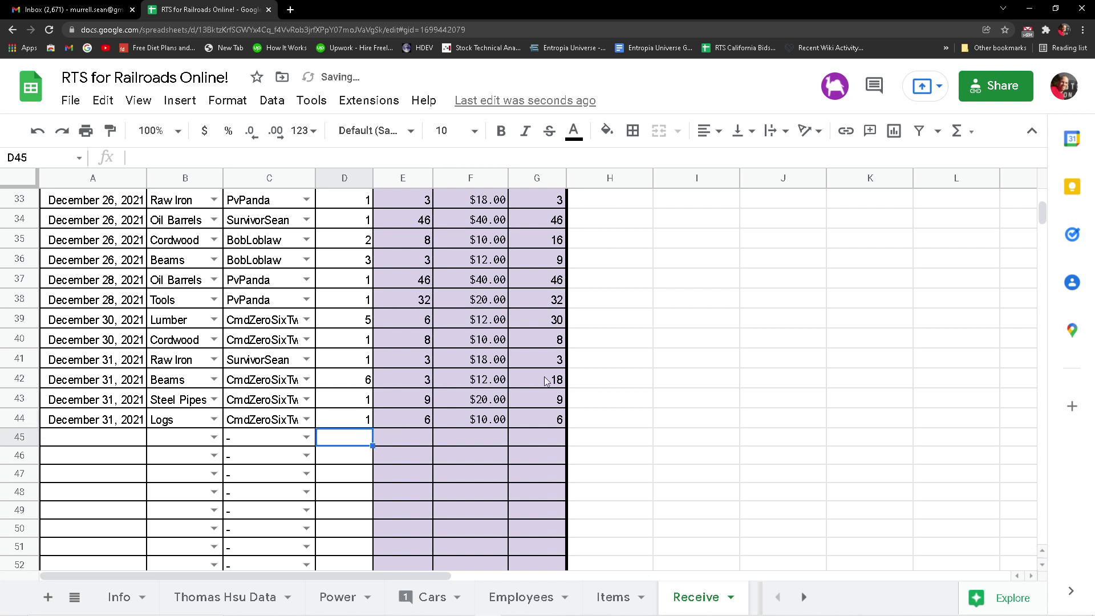
Open the RUN TRAINS! sheet and examine the list of train jobs by location, cargo and car tier.
left_click(803, 597)
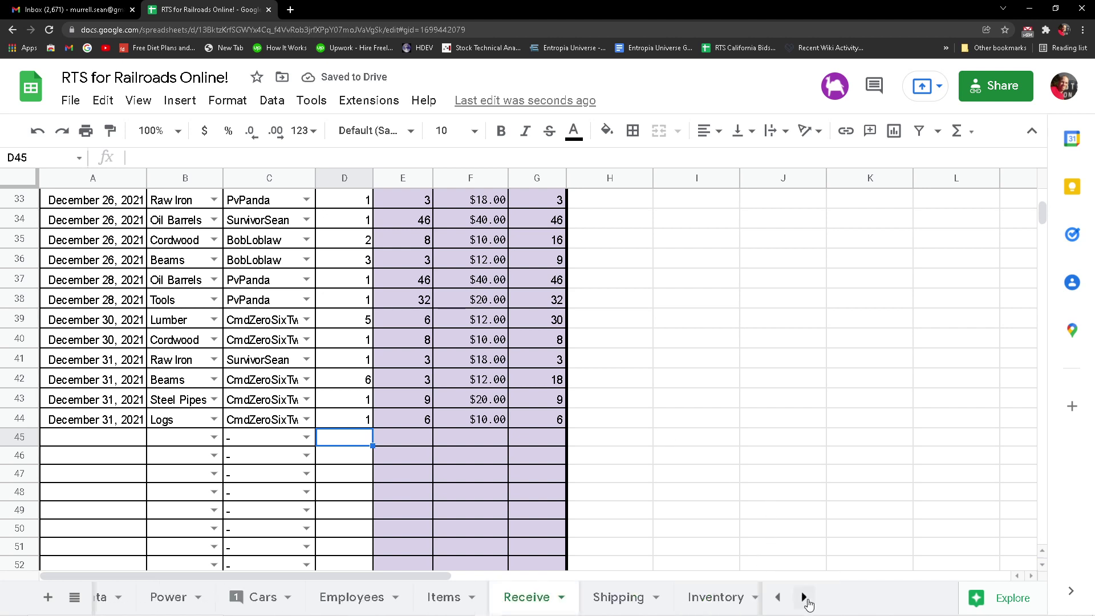
left_click(804, 597)
left_click(804, 596)
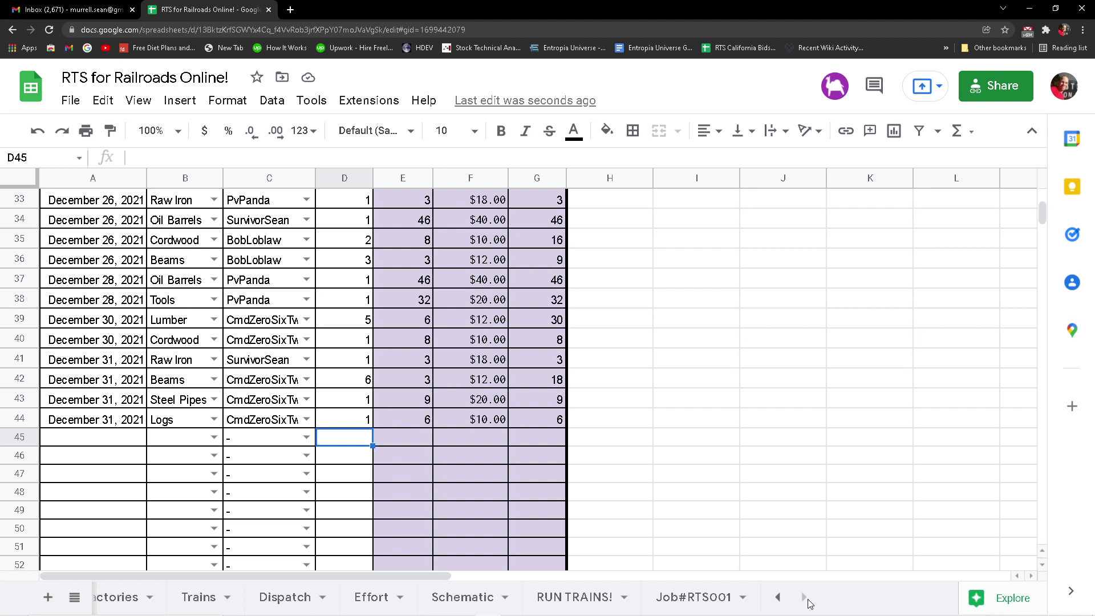
left_click(778, 596)
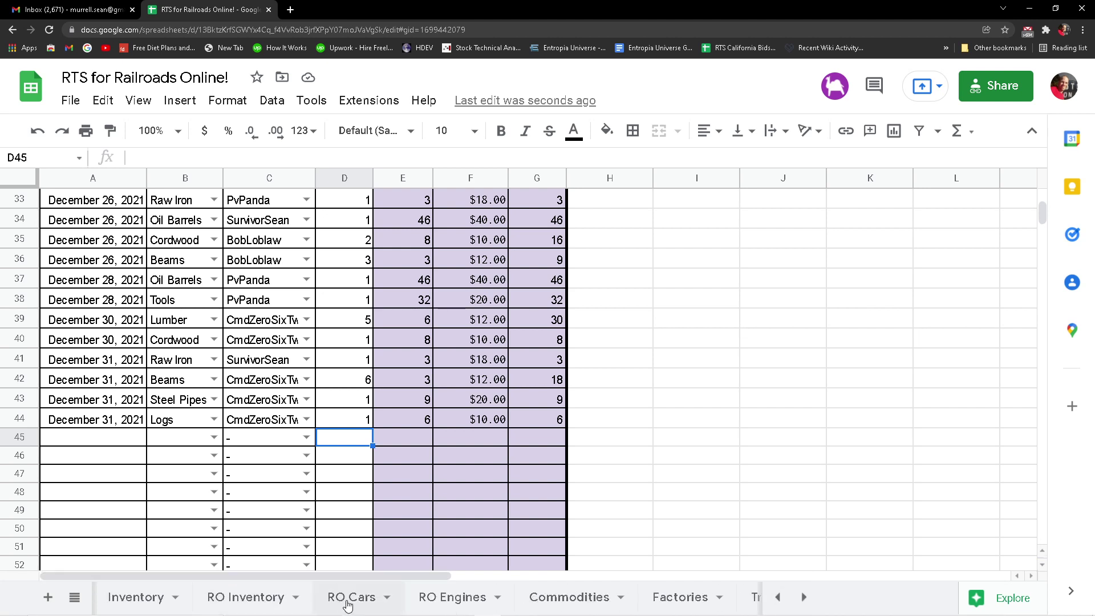
left_click(803, 597)
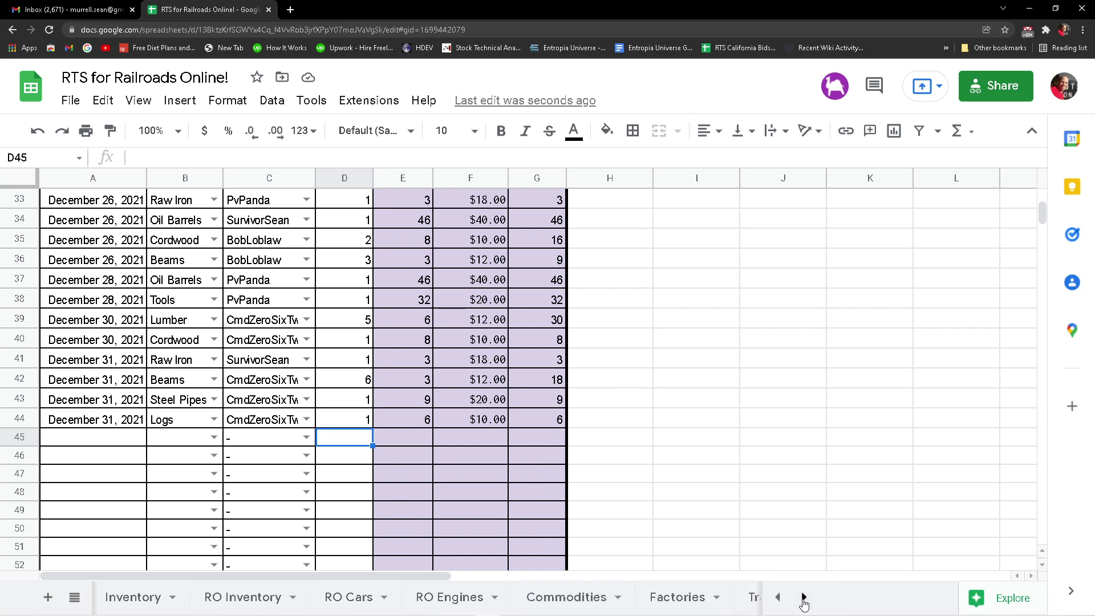
left_click(553, 608)
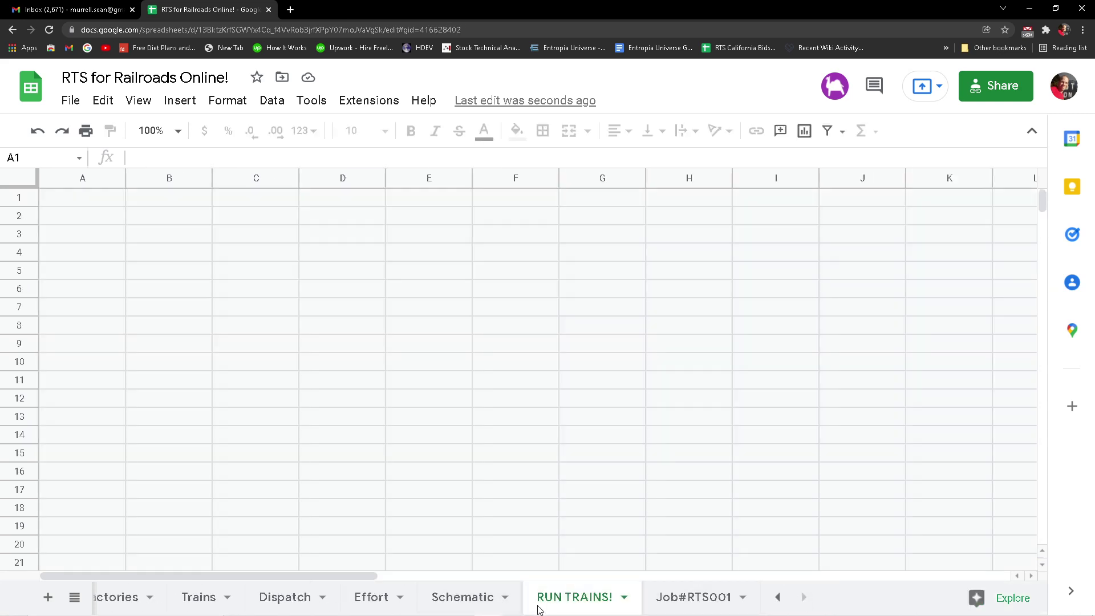
scroll(113, 430, "down", 5)
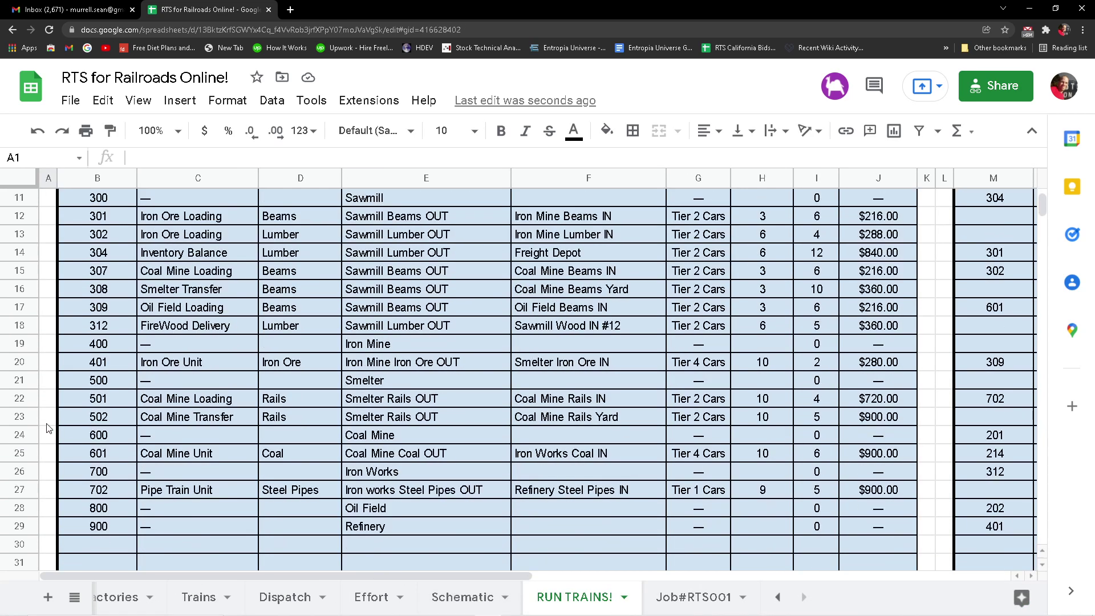
scroll(40, 428, "up", 5)
scroll(40, 427, "down", 3)
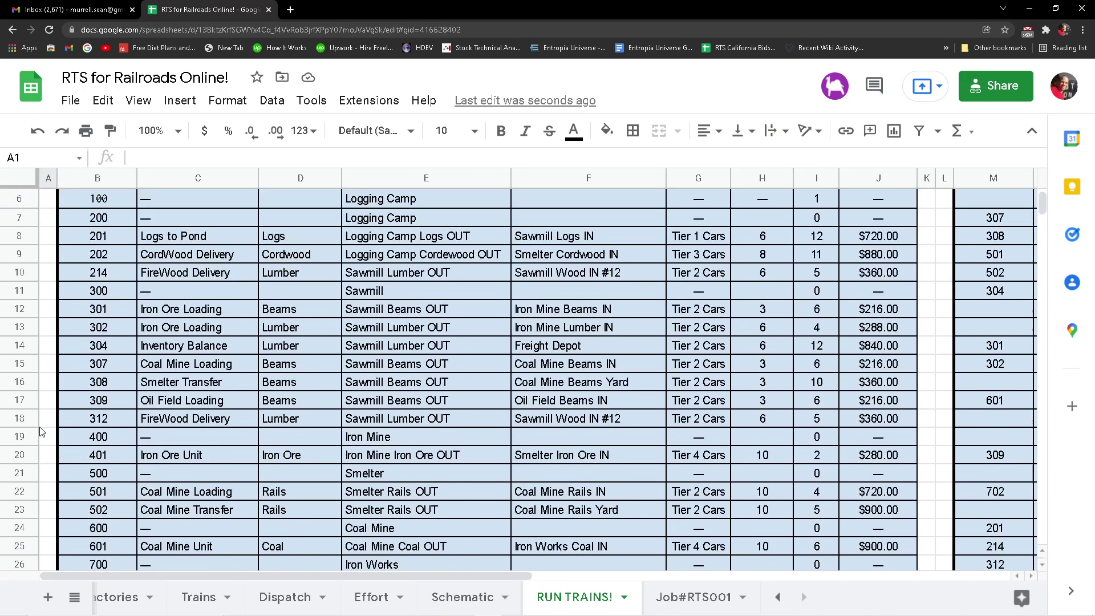
Switch to the Schematic sheet and review the Logs row of the Freight Depot table along with the Logging Camp and Sawmill tables.
left_click(463, 599)
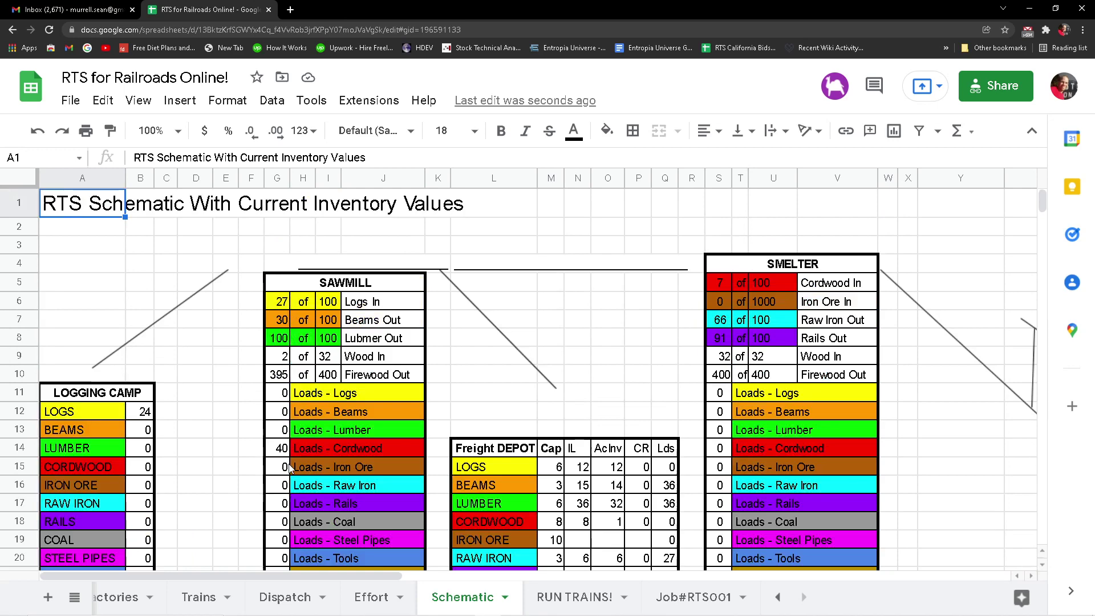
scroll(290, 466, "down", 3)
scroll(290, 466, "down", 3)
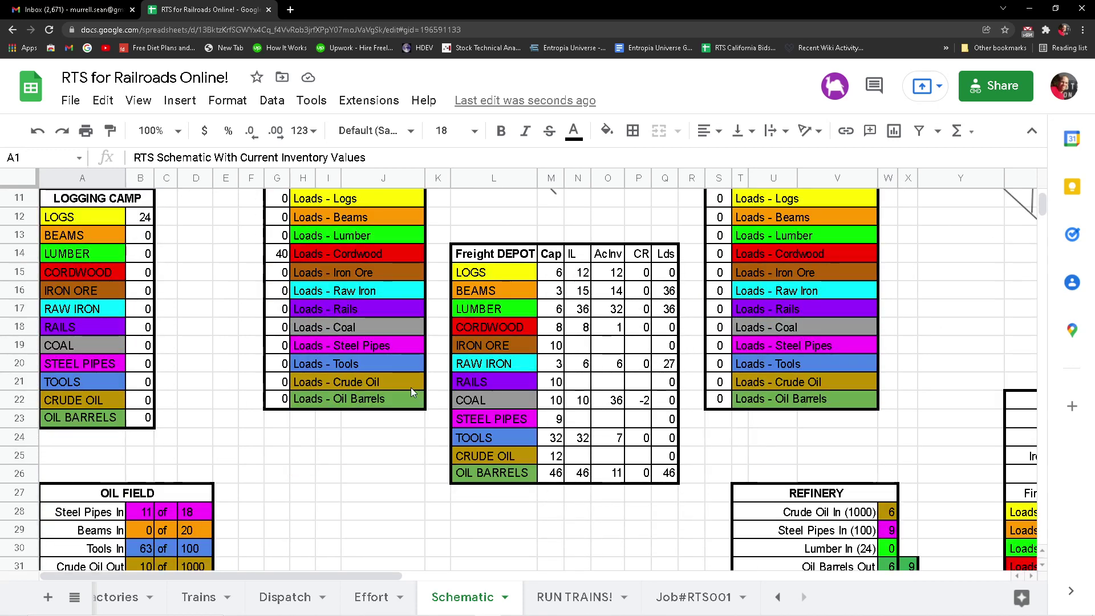
scroll(162, 421, "up", 6)
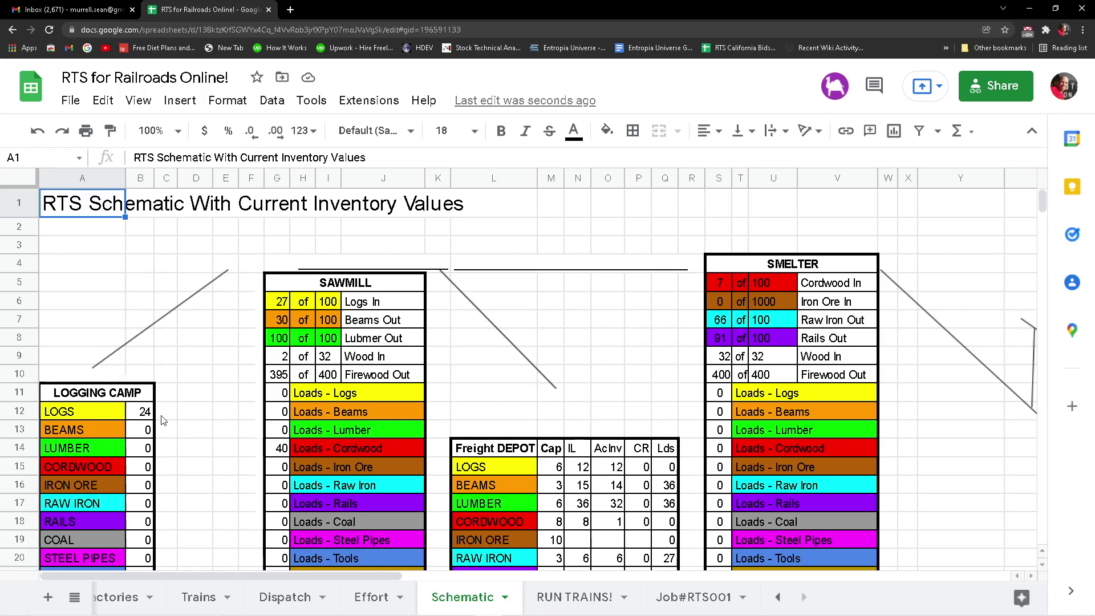
Review the cargo price and car capacity data sheet and the engine list on the Power sheet.
left_click(778, 597)
left_click(779, 598)
left_click(780, 602)
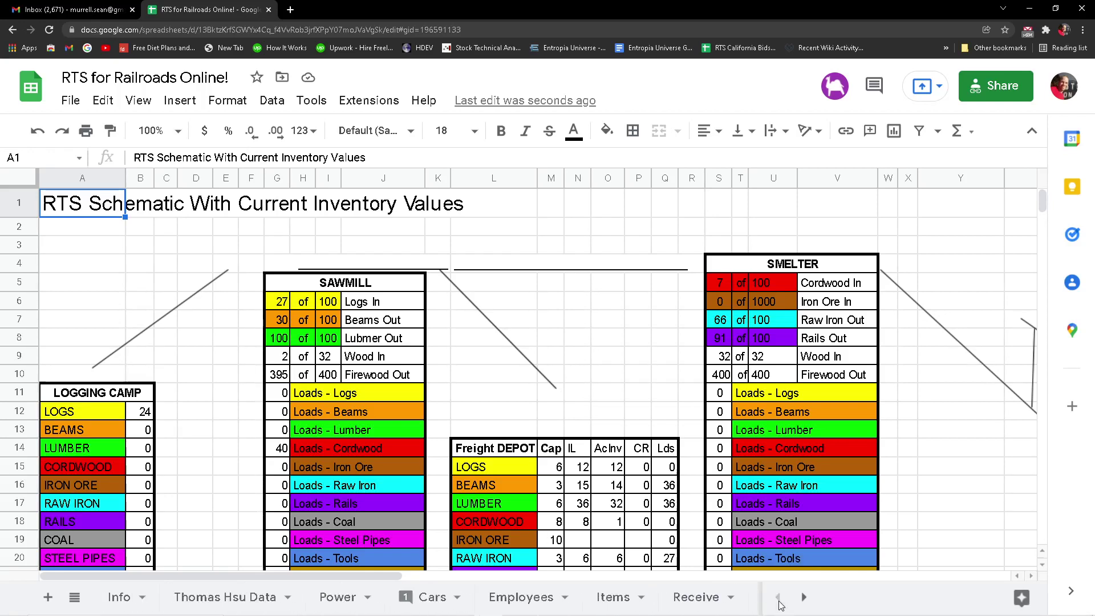
scroll(193, 398, "down", 2)
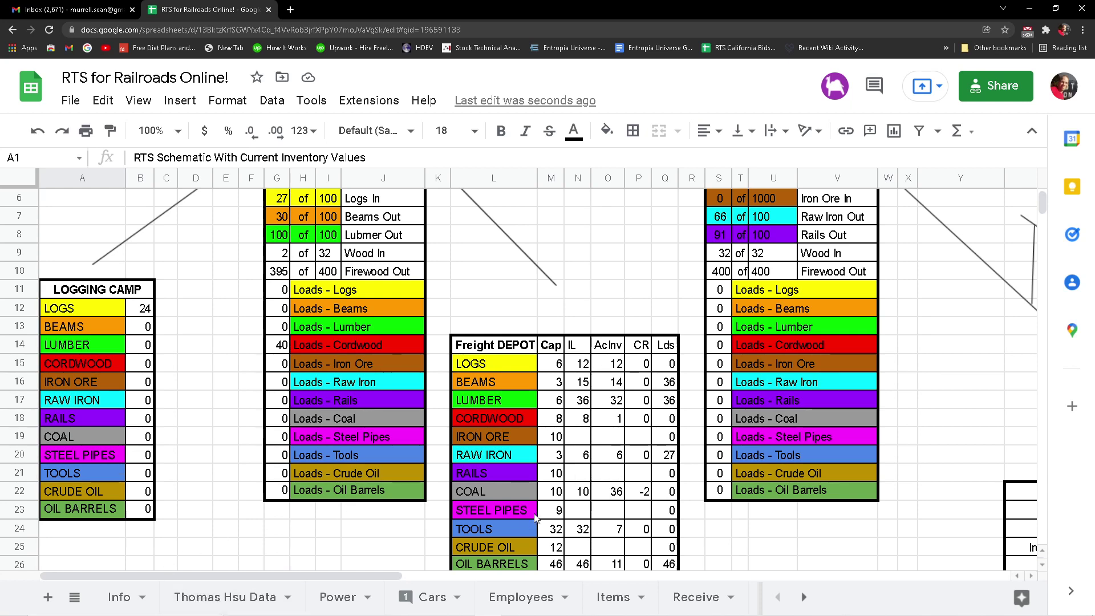
left_click(225, 597)
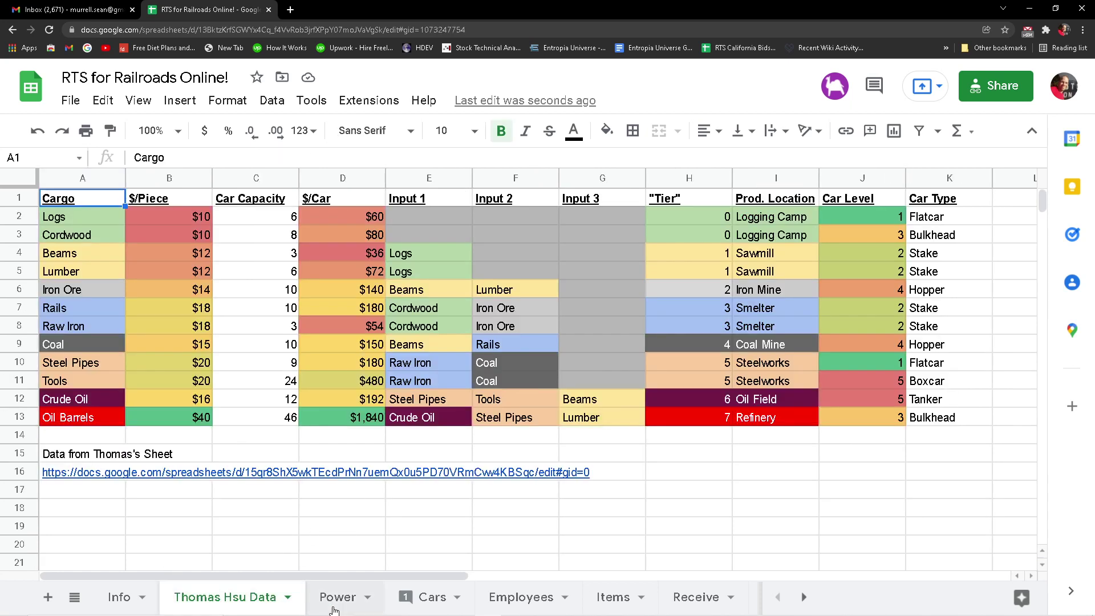
left_click(336, 608)
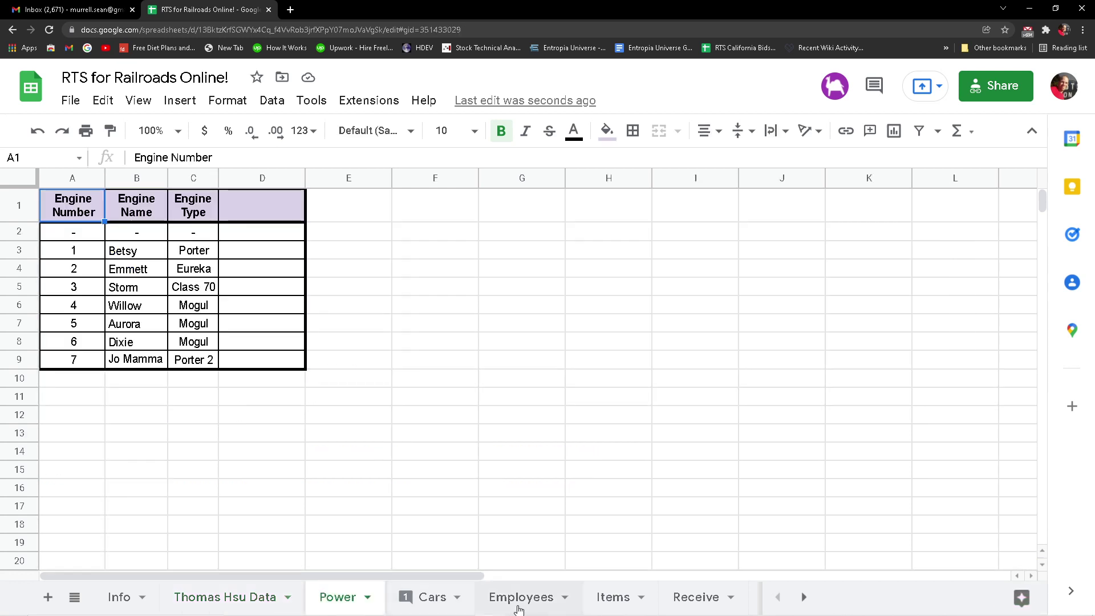
left_click(241, 605)
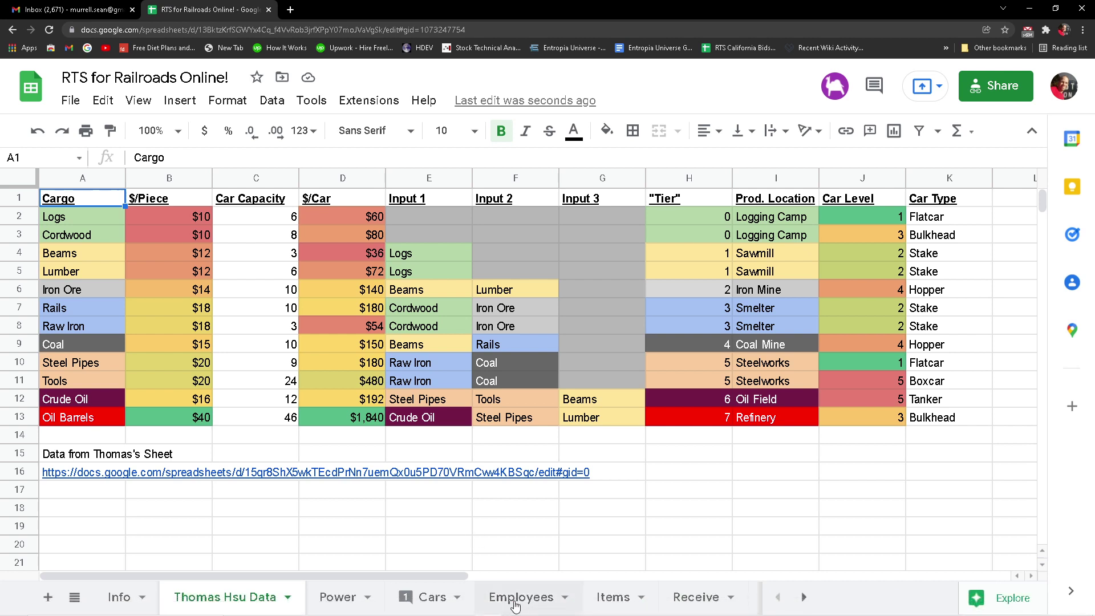
Open the Items sheet and inspect the Inventory Levels Per Piece value for Logs.
left_click(515, 603)
left_click(626, 603)
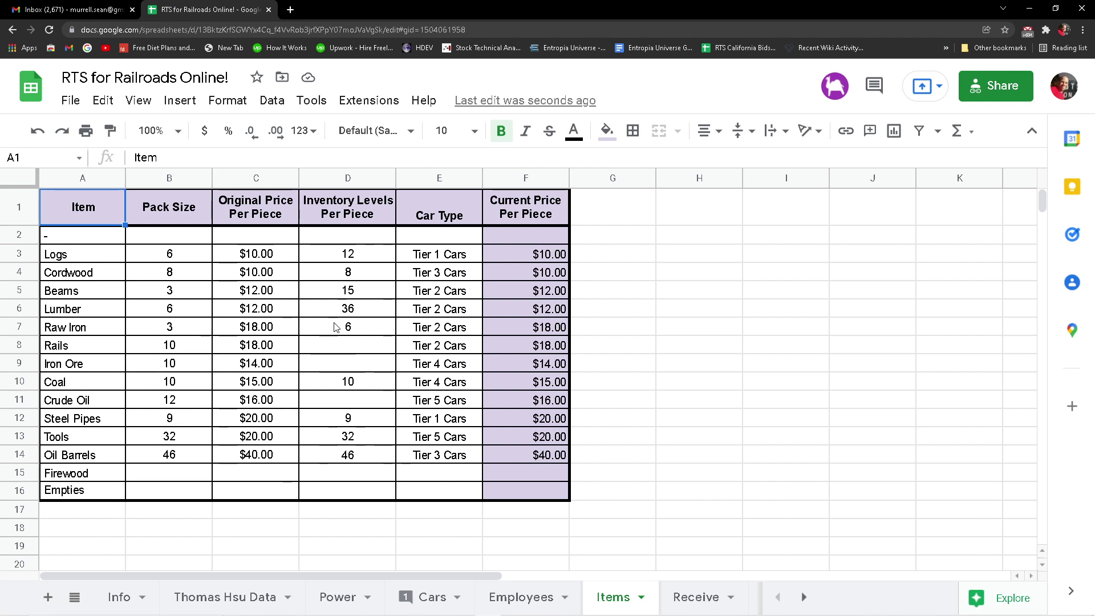
left_click(335, 252)
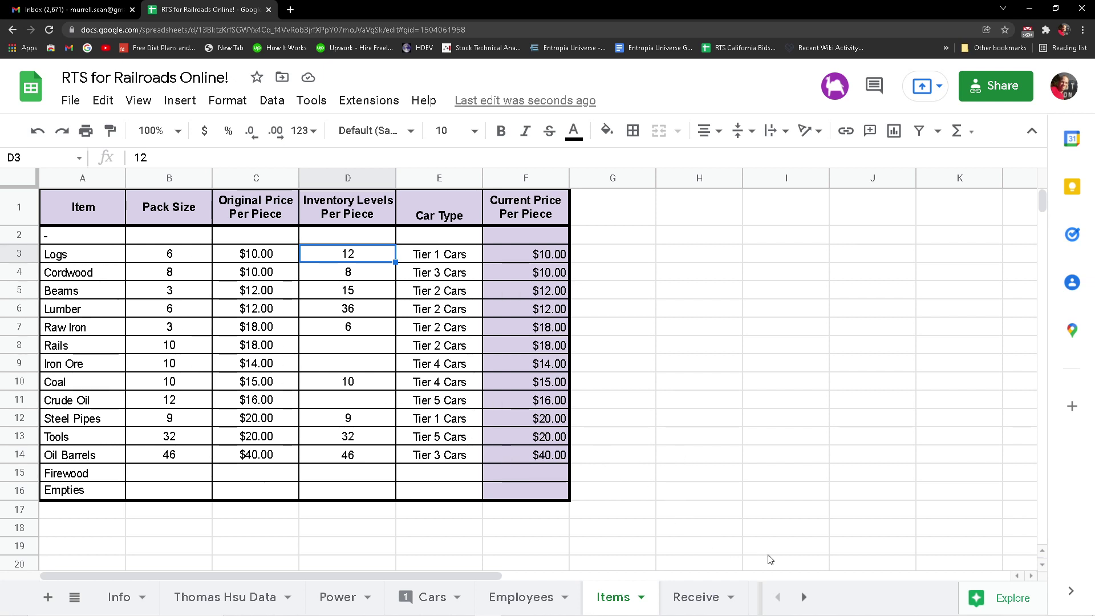
left_click(804, 596)
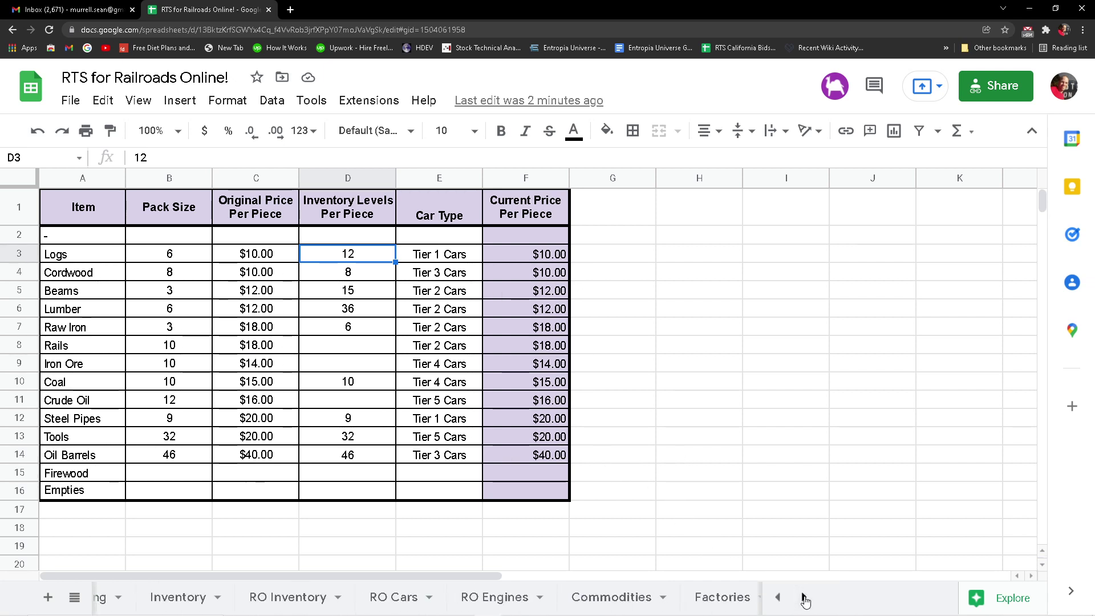
left_click(804, 596)
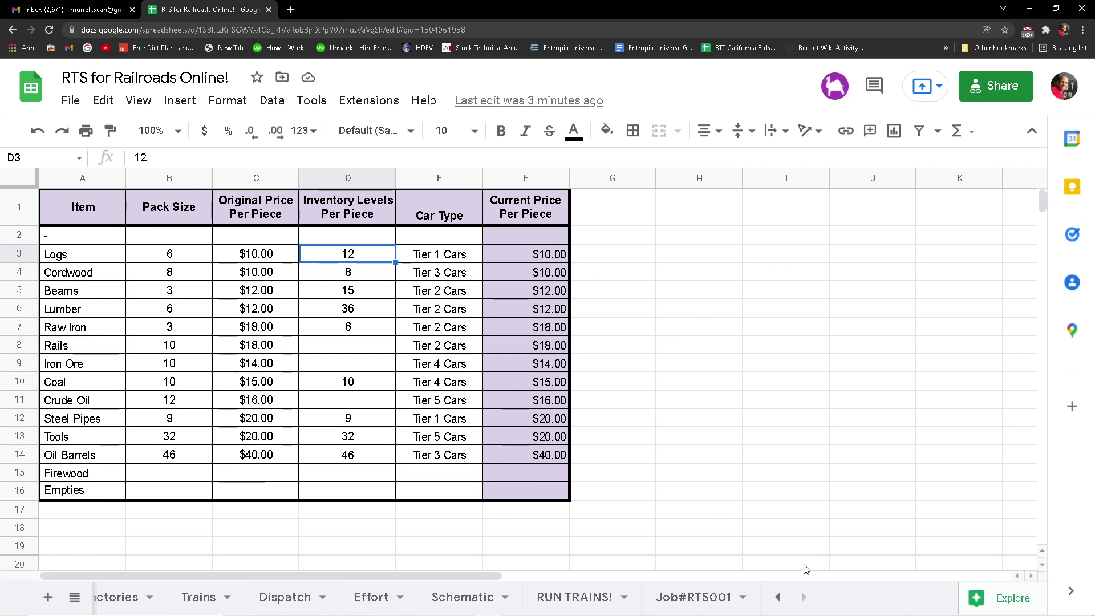
left_click(779, 597)
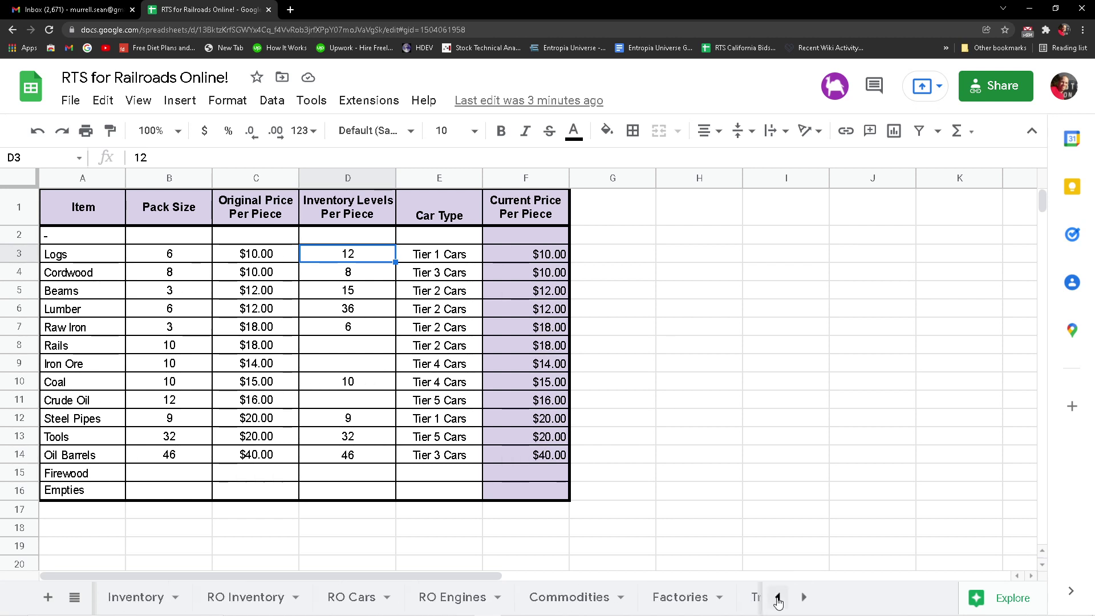
left_click(779, 597)
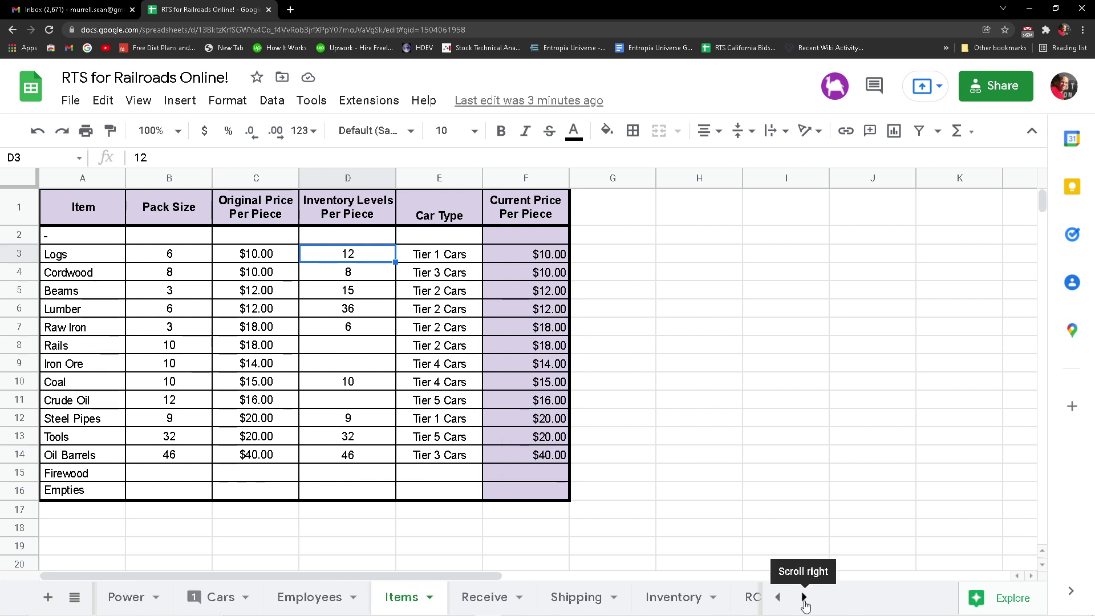
Open the RailroadsOnlineMapper site at minizwerg.online in a new browser tab.
left_click(804, 597)
left_click(803, 597)
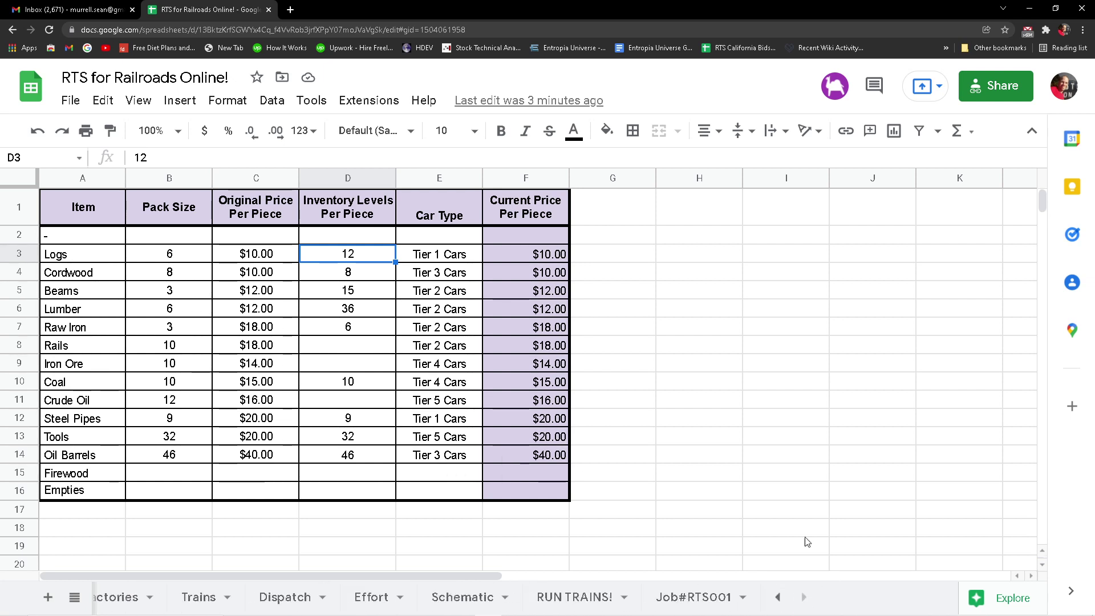
left_click(291, 10)
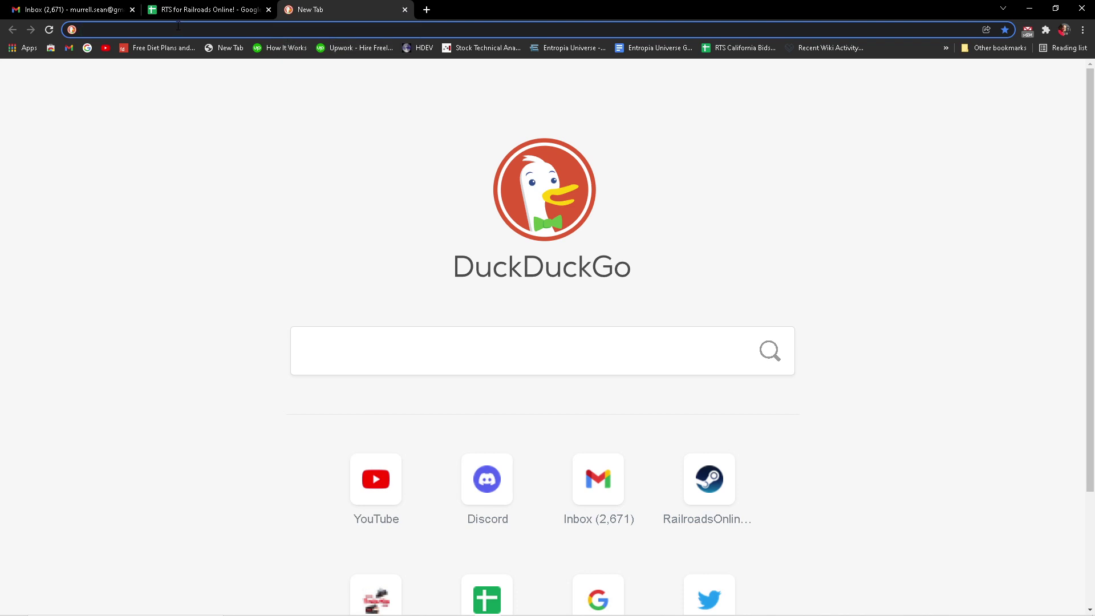
type("minizwerg.online")
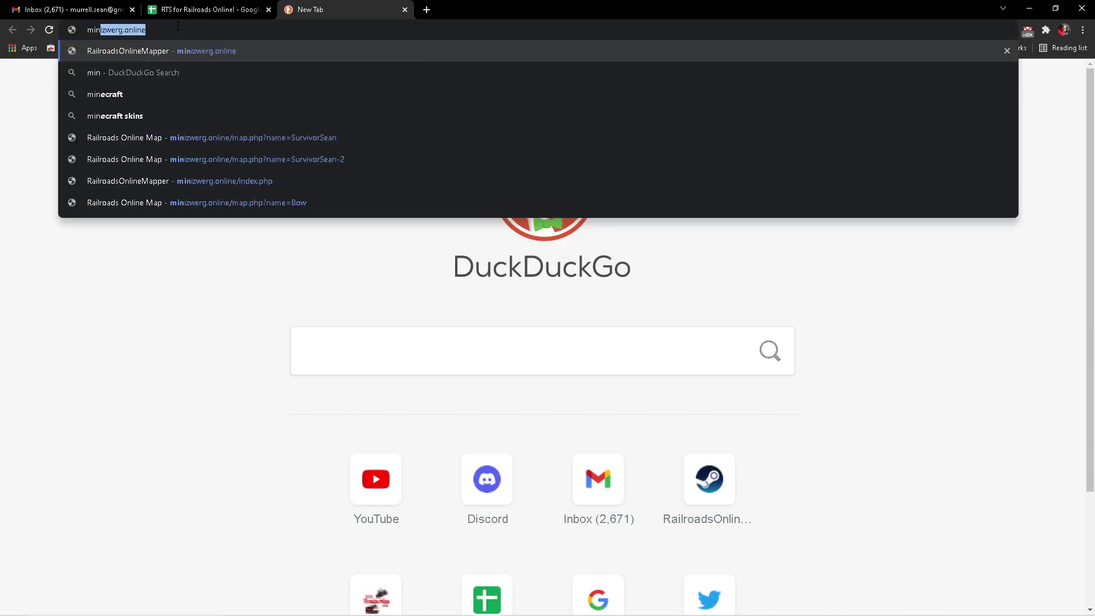
key("Return")
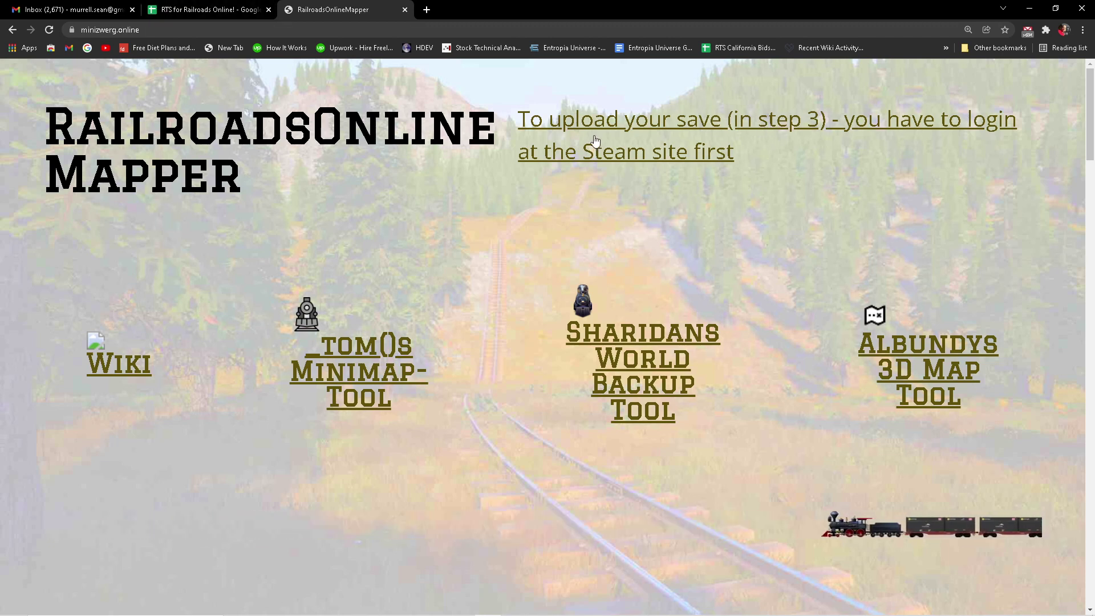
Sign into minizwerg.online with the Steam account and fetch the Steam username for uploading.
left_click(648, 130)
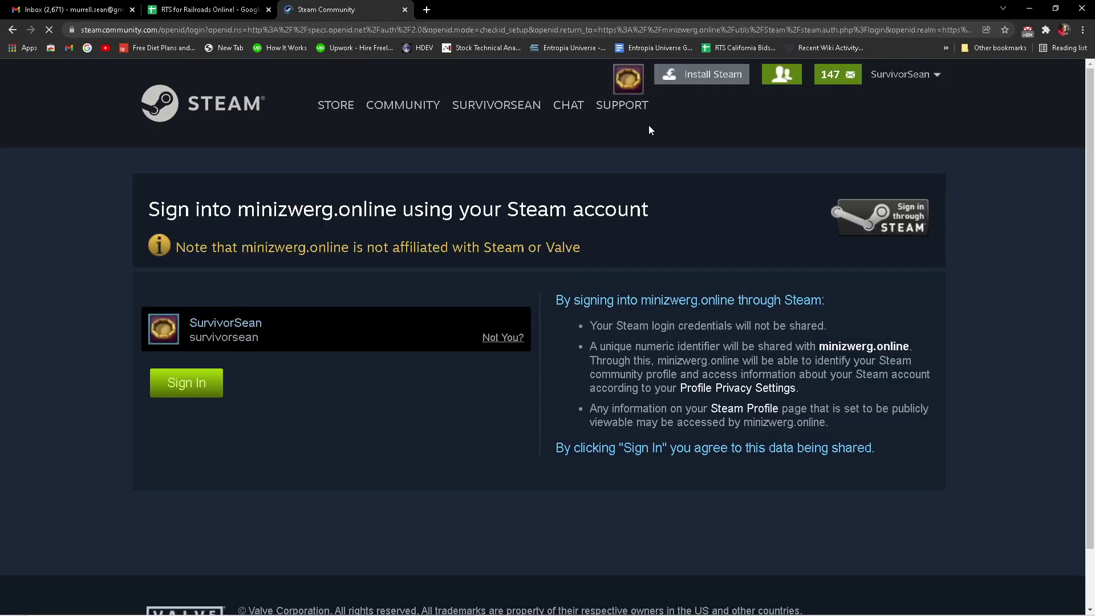
left_click(184, 390)
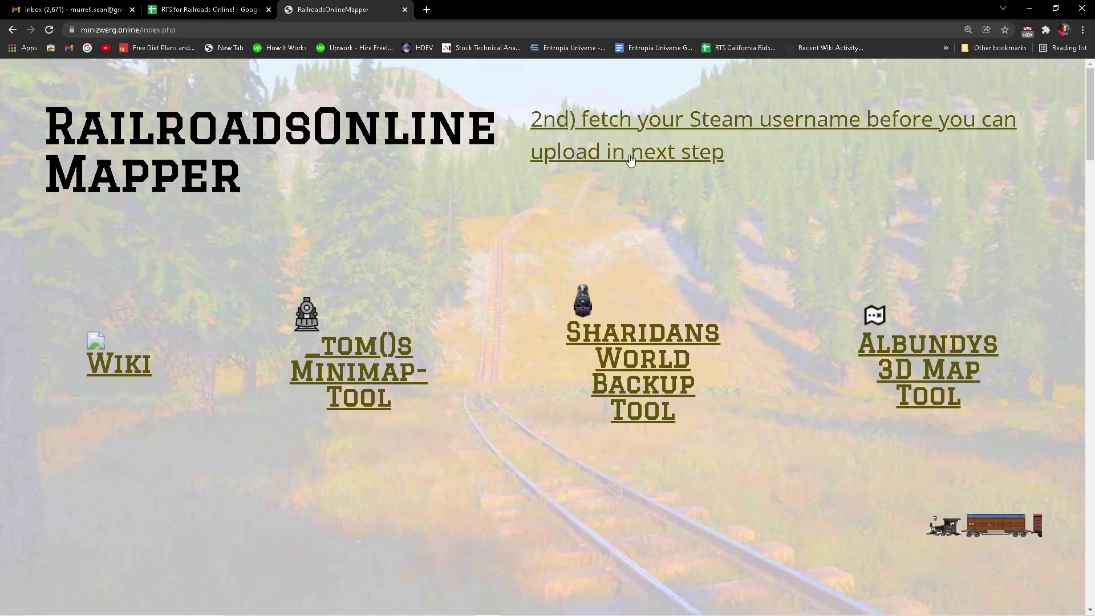
left_click(651, 126)
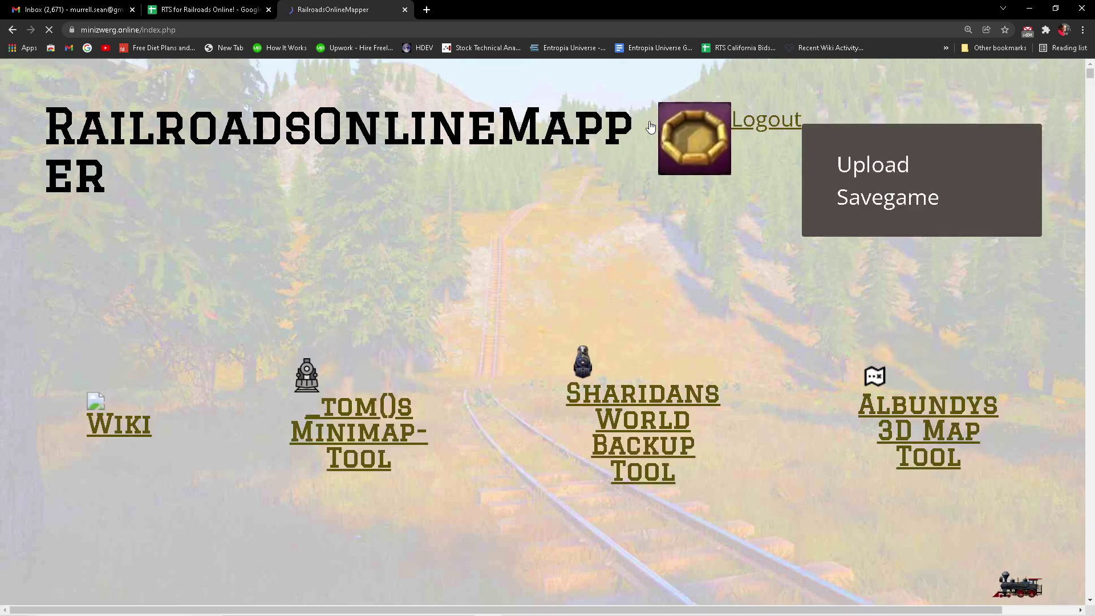
Upload the slot2.sav save file from the SaveGames folder to generate the railroad map.
left_click(886, 170)
scroll(504, 516, "down", 3)
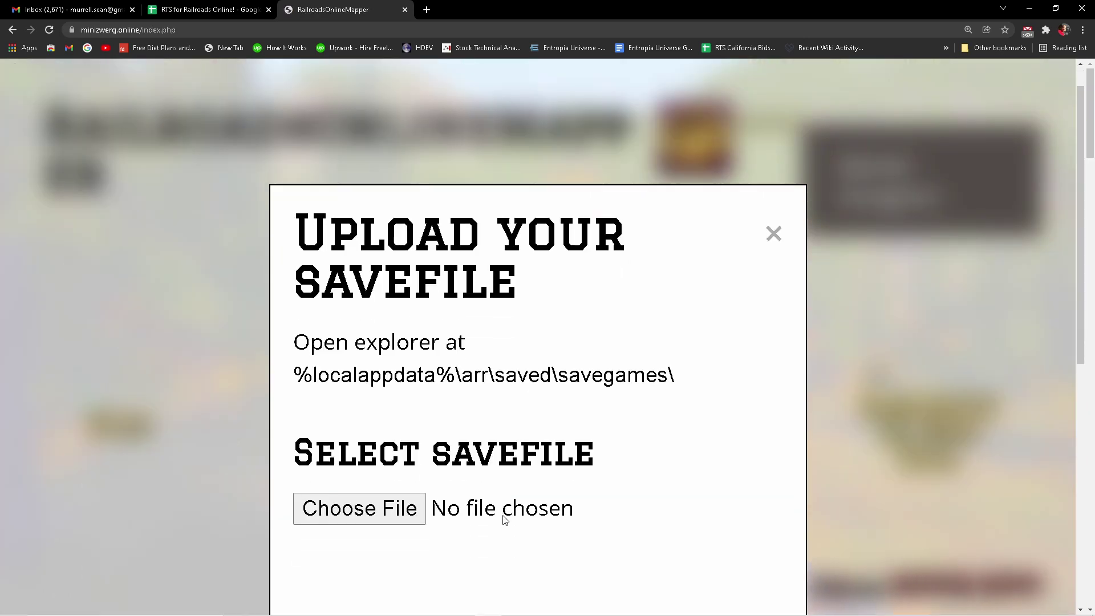
left_click(359, 374)
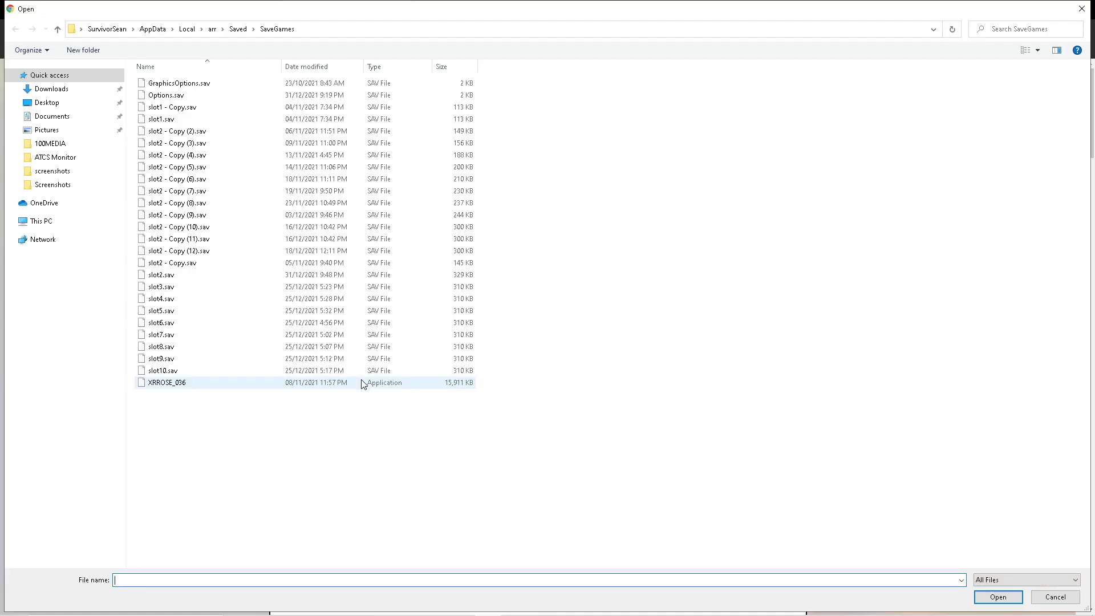
left_click(167, 276)
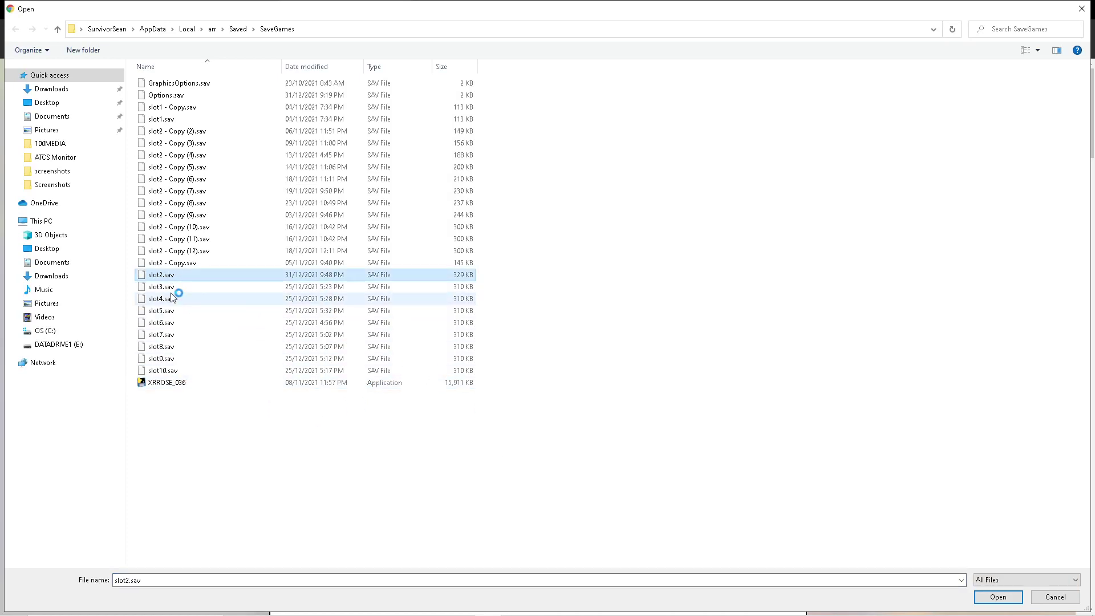
left_click(1002, 598)
scroll(697, 428, "down", 6)
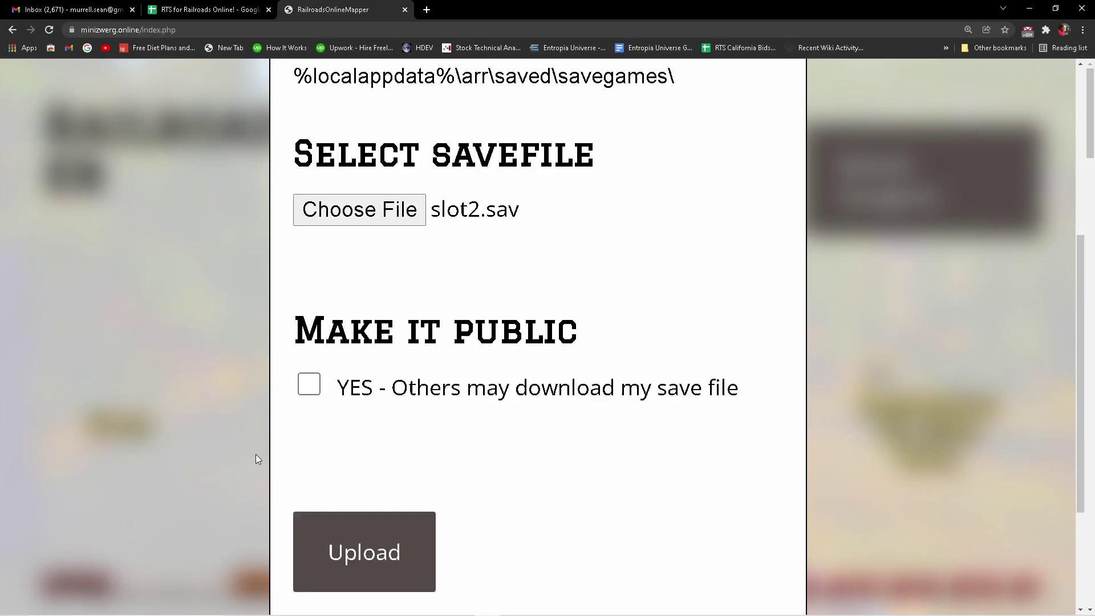
left_click(343, 386)
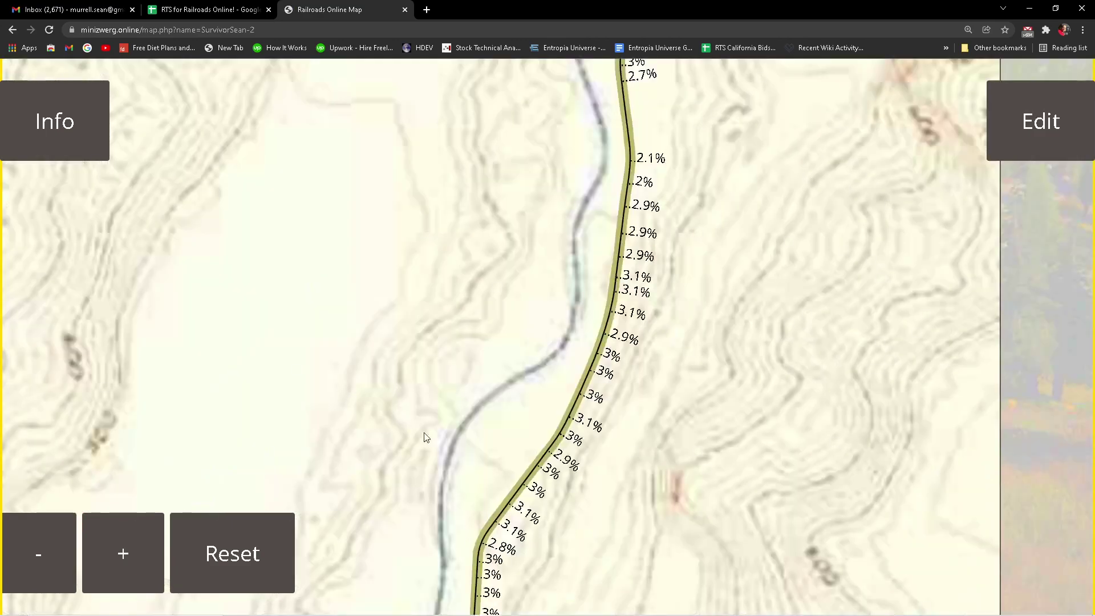
Examine the Freight Depot area on the map and identify a railcar on the sidings below the depot.
left_click(24, 568)
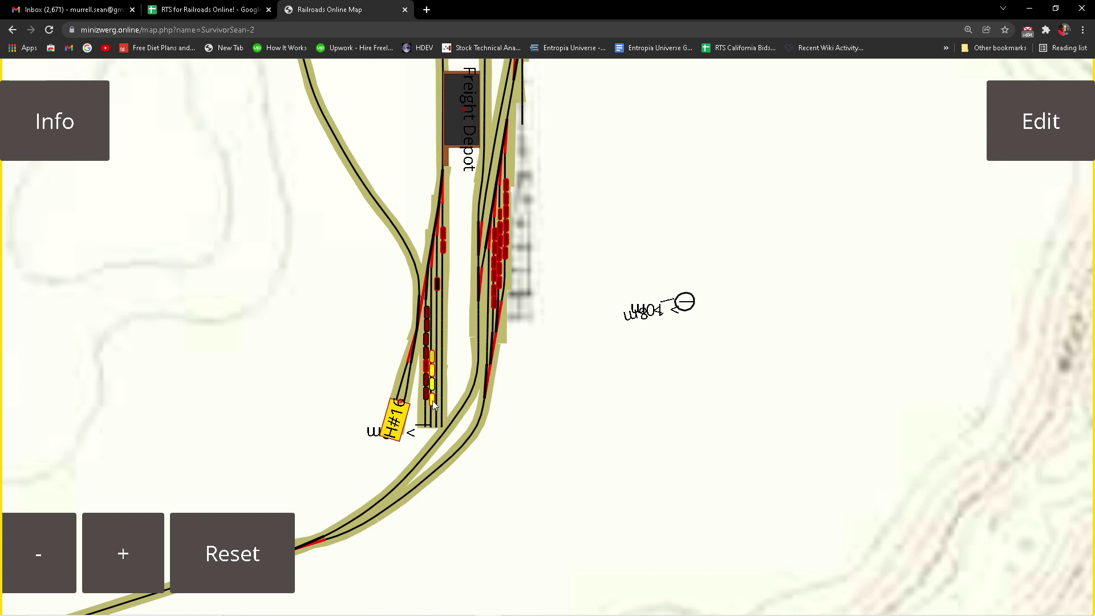
mouse_move(432, 400)
left_click_drag(463, 329, 478, 417)
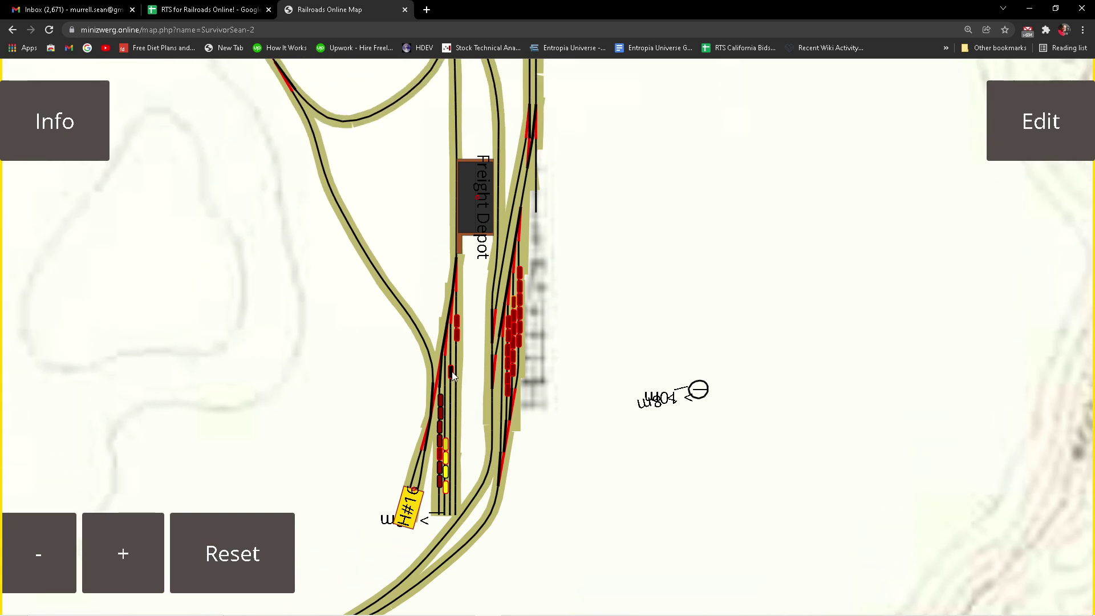
mouse_move(452, 373)
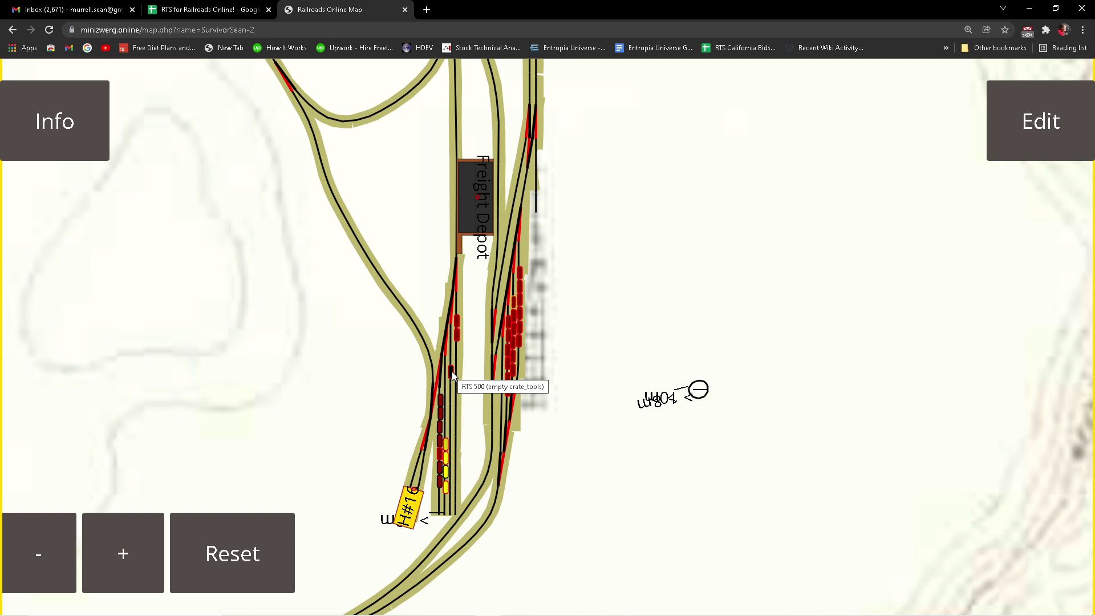
left_click_drag(452, 371, 487, 460)
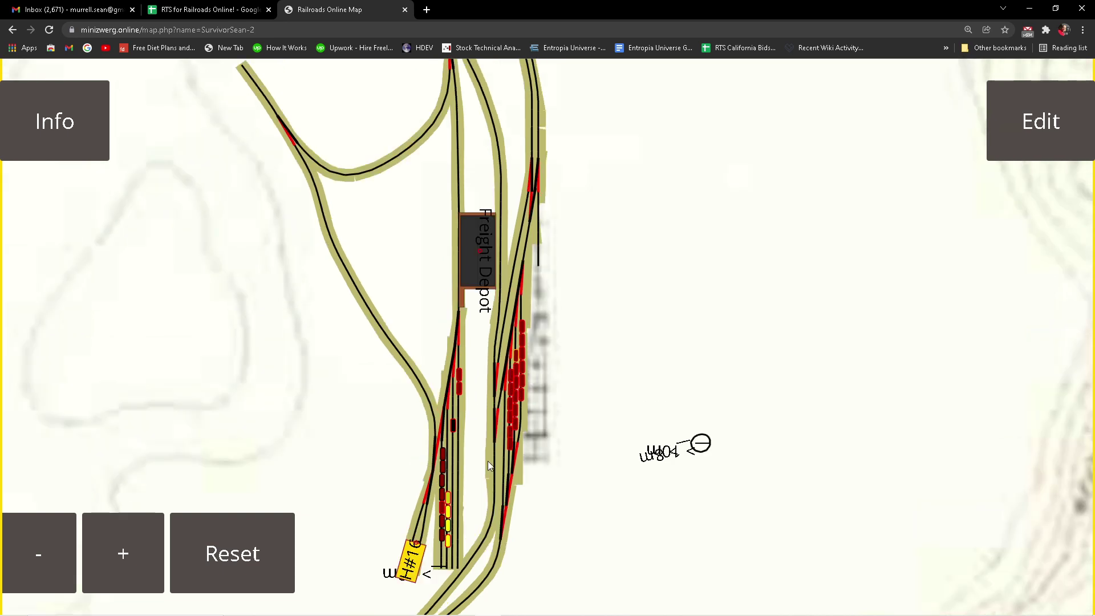
Follow the track from the Freight Depot and examine the Sawmill and the nearby yard with the turntable.
left_click_drag(445, 356, 444, 528)
left_click_drag(365, 188, 361, 320)
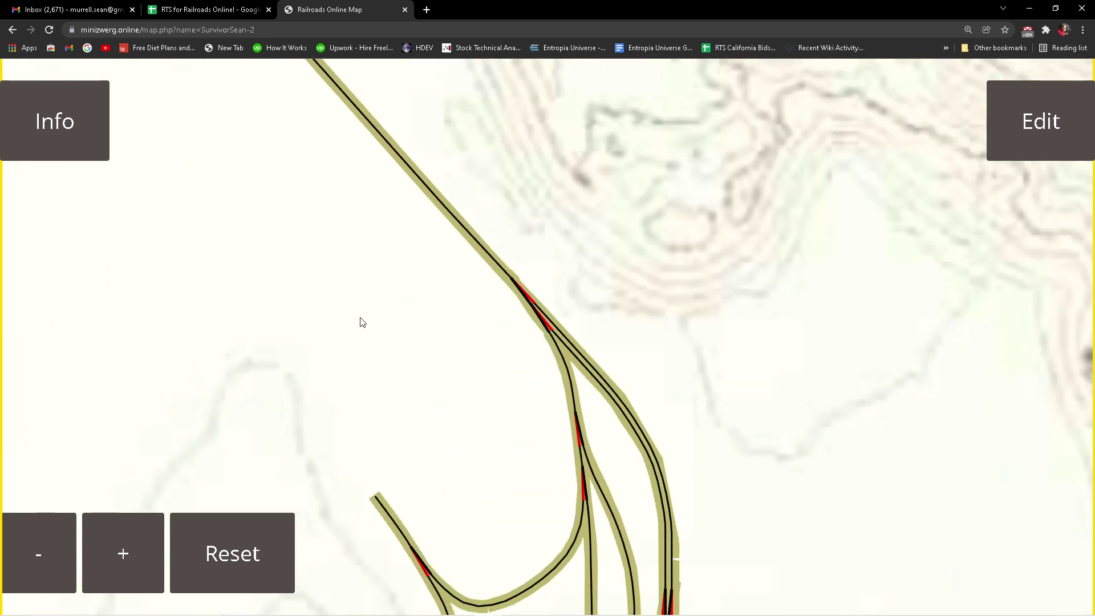
mouse_move(385, 171)
left_mouse_down()
mouse_move(384, 308)
mouse_move(361, 404)
left_mouse_up()
left_click_drag(312, 219, 574, 371)
left_click_drag(552, 319, 552, 514)
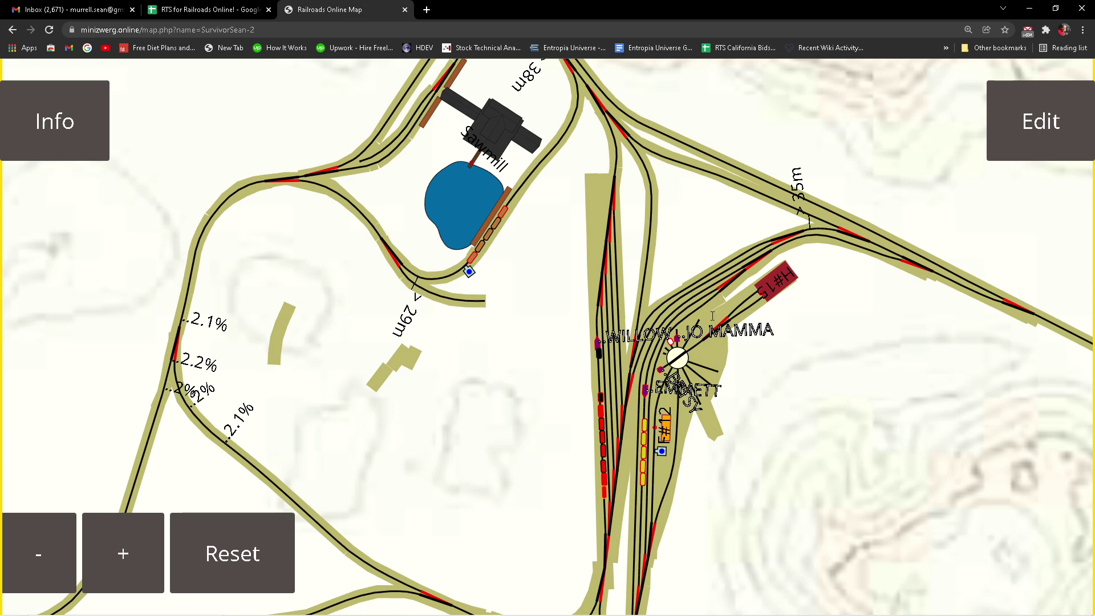
left_click_drag(494, 461, 530, 567)
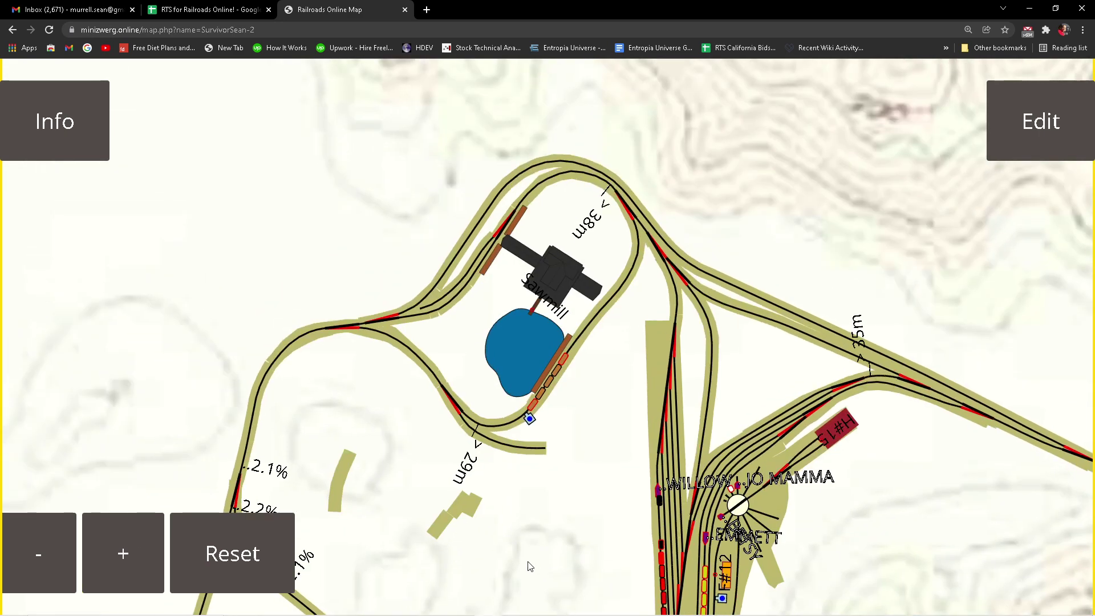
left_click_drag(337, 571, 476, 334)
left_click_drag(477, 445, 489, 518)
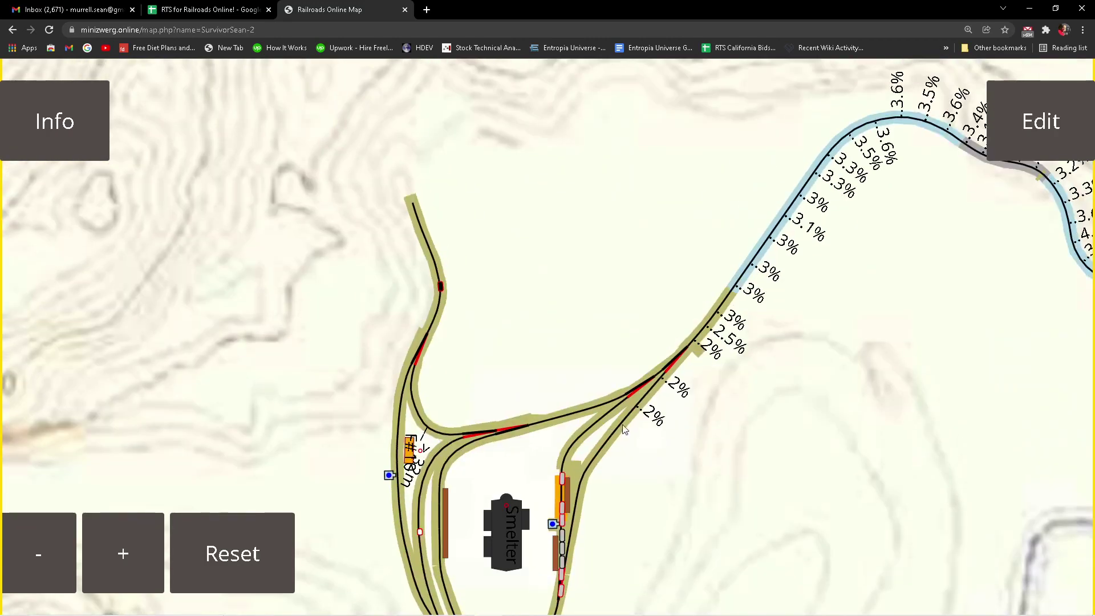
Examine the railcars and sidings around the Smelter, then follow the graded line to the neighbouring junction.
left_click_drag(752, 404, 596, 471)
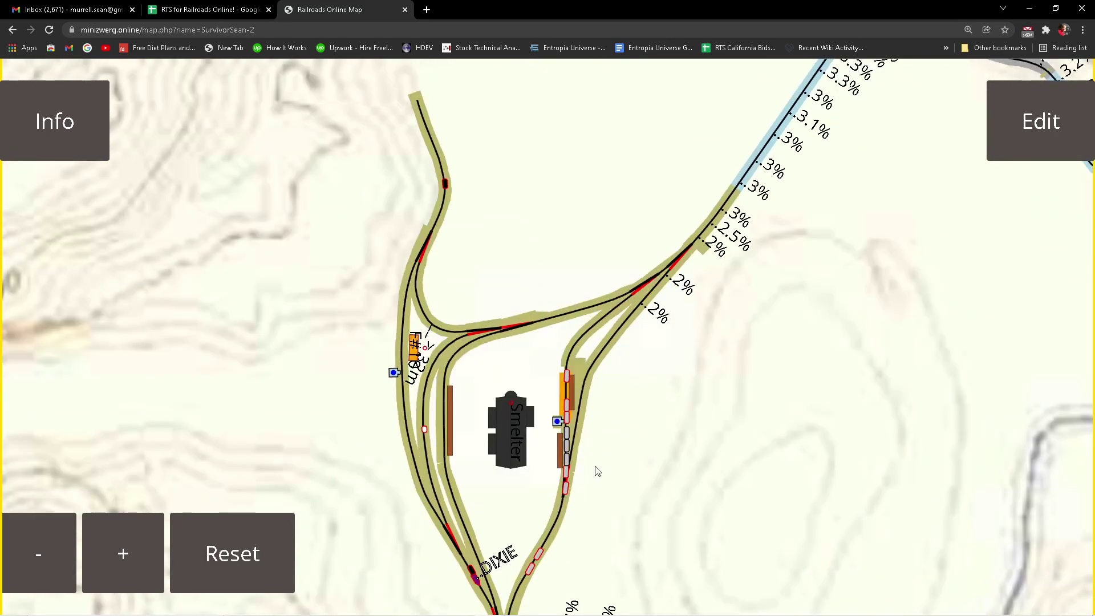
left_click_drag(518, 517, 598, 271)
left_click_drag(580, 366, 578, 315)
left_click_drag(782, 268, 726, 496)
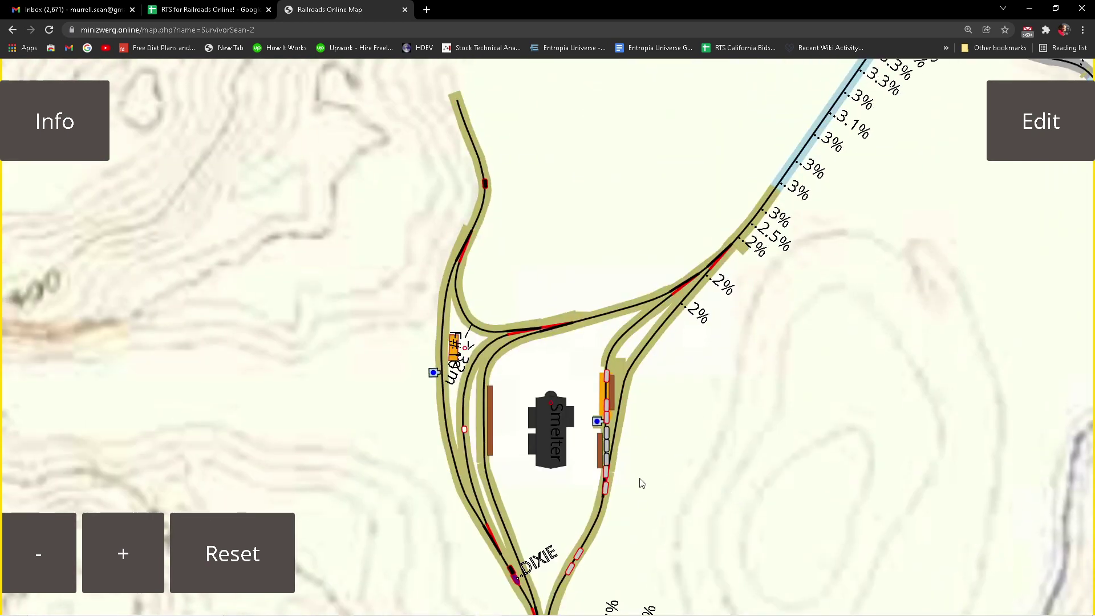
left_click_drag(609, 539, 447, 479)
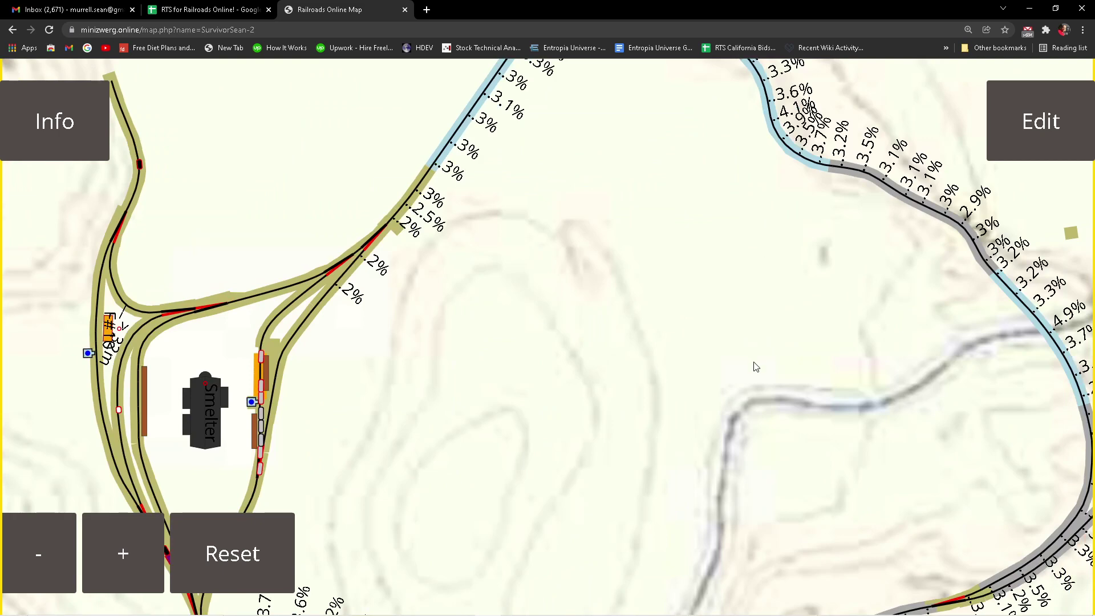
left_click_drag(750, 420, 587, 332)
left_click_drag(715, 251, 459, 396)
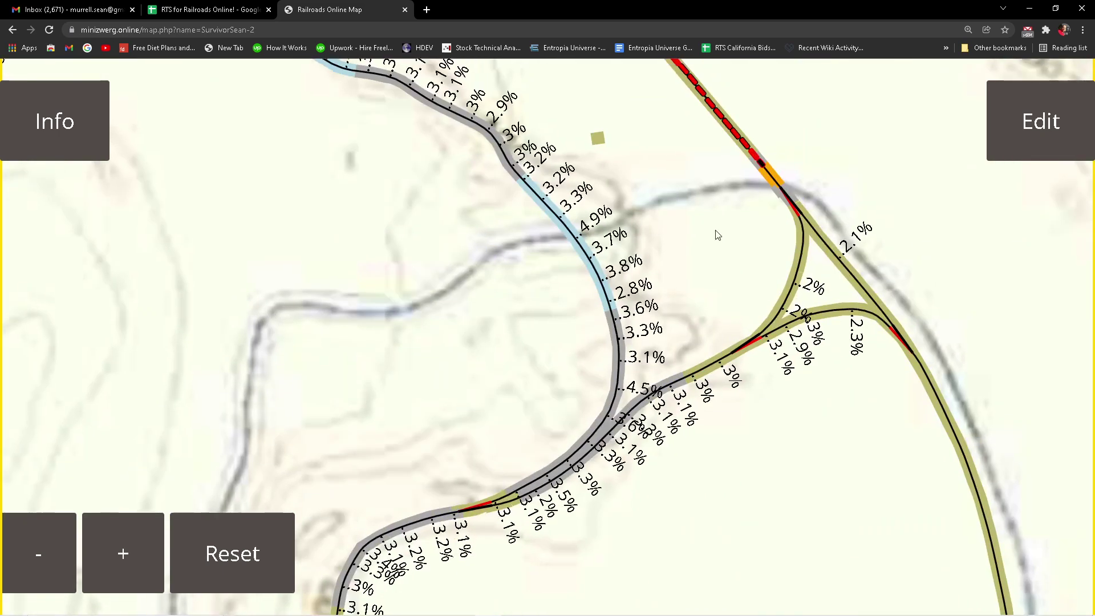
left_click_drag(716, 235, 568, 126)
left_click_drag(604, 288, 552, 104)
left_click_drag(840, 436, 448, 156)
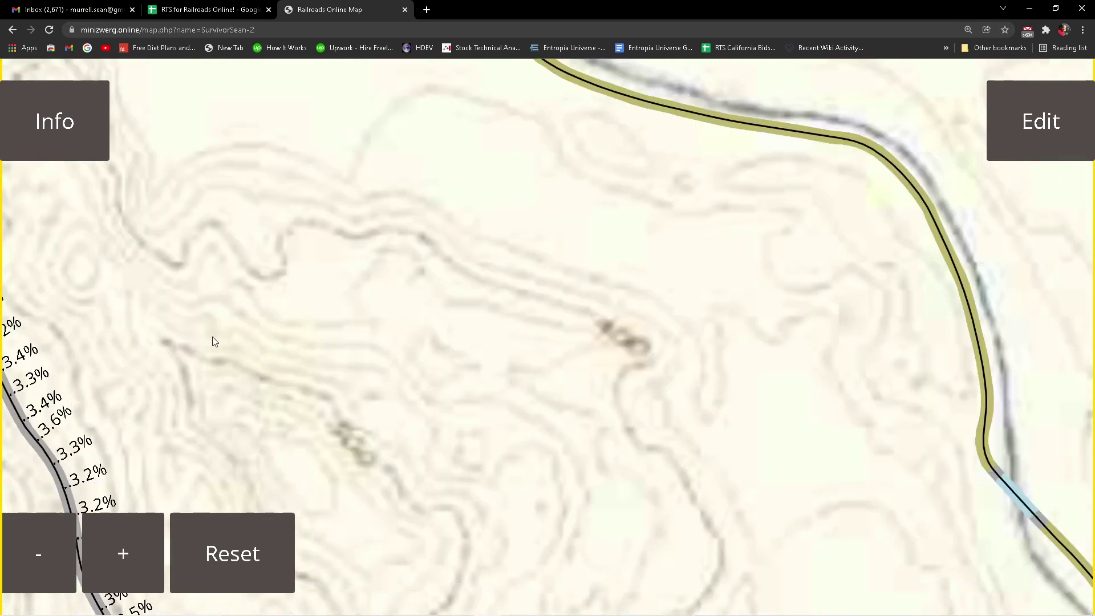
Follow the mountain line across the map to the Iron Mine and examine its tracks up close.
left_click(40, 557)
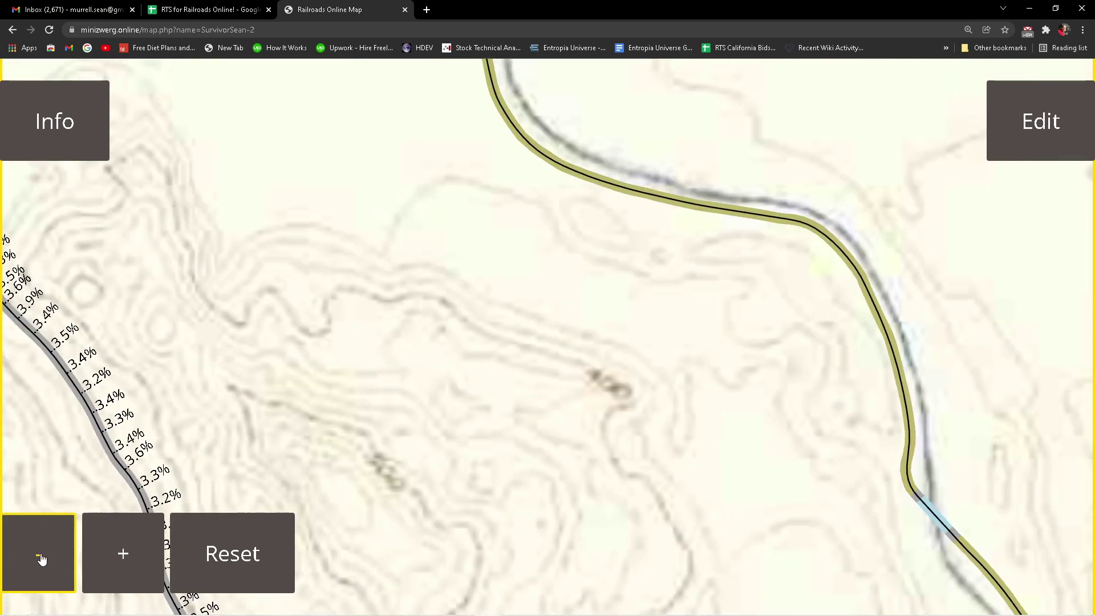
left_click(41, 559)
left_click_drag(452, 435, 468, 154)
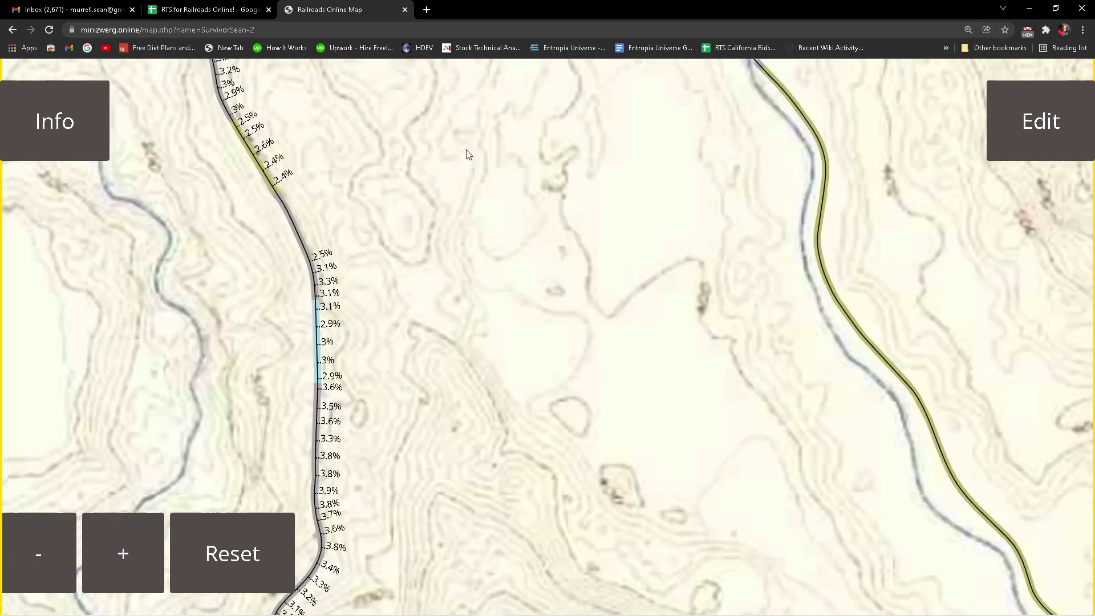
left_click_drag(513, 370, 456, 199)
left_click_drag(513, 399, 399, 228)
left_click_drag(513, 428, 370, 256)
left_click_drag(143, 513, 2, 440)
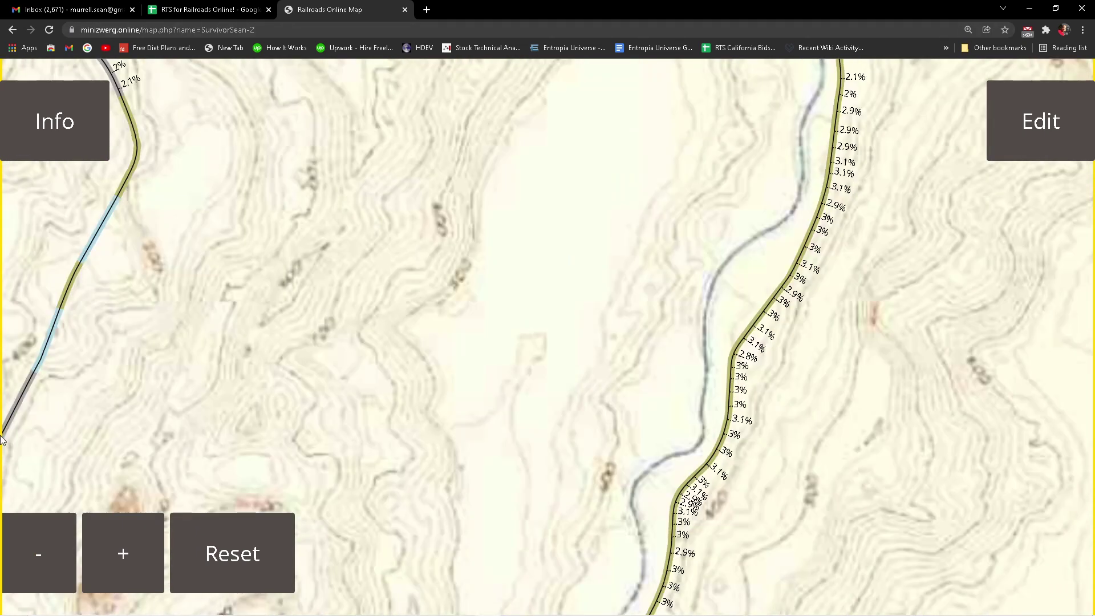
left_click(21, 563)
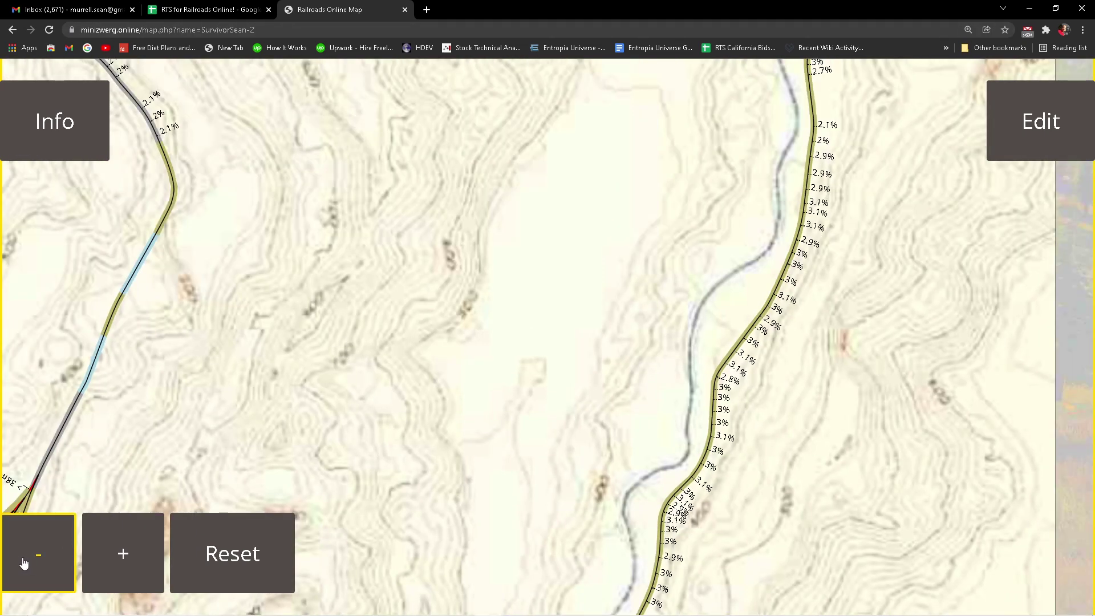
left_click(23, 562)
left_click_drag(334, 405, 530, 197)
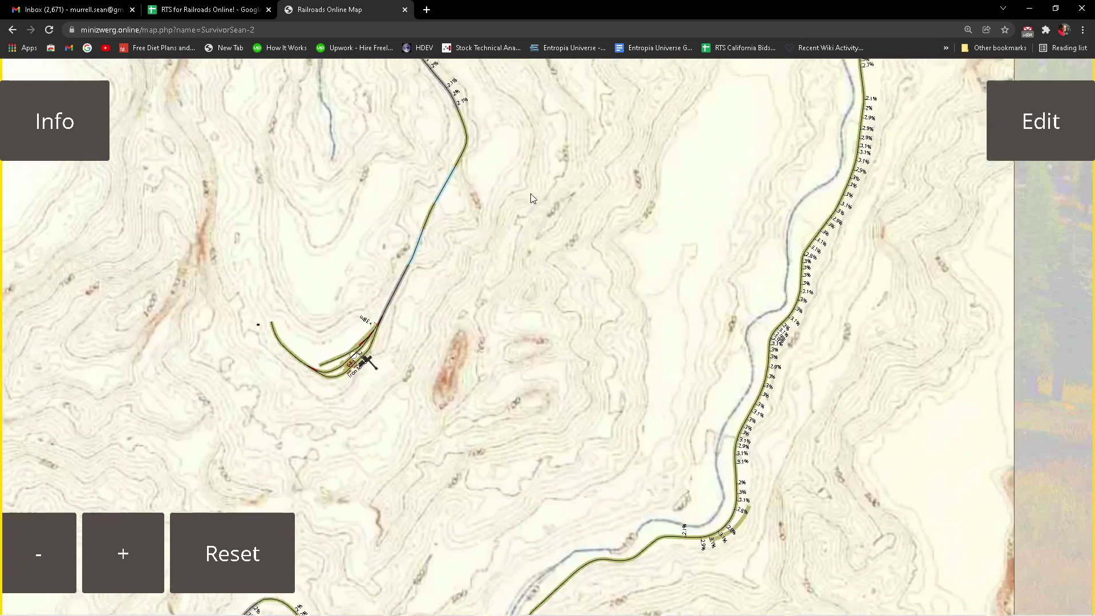
scroll(378, 394, "up", 2)
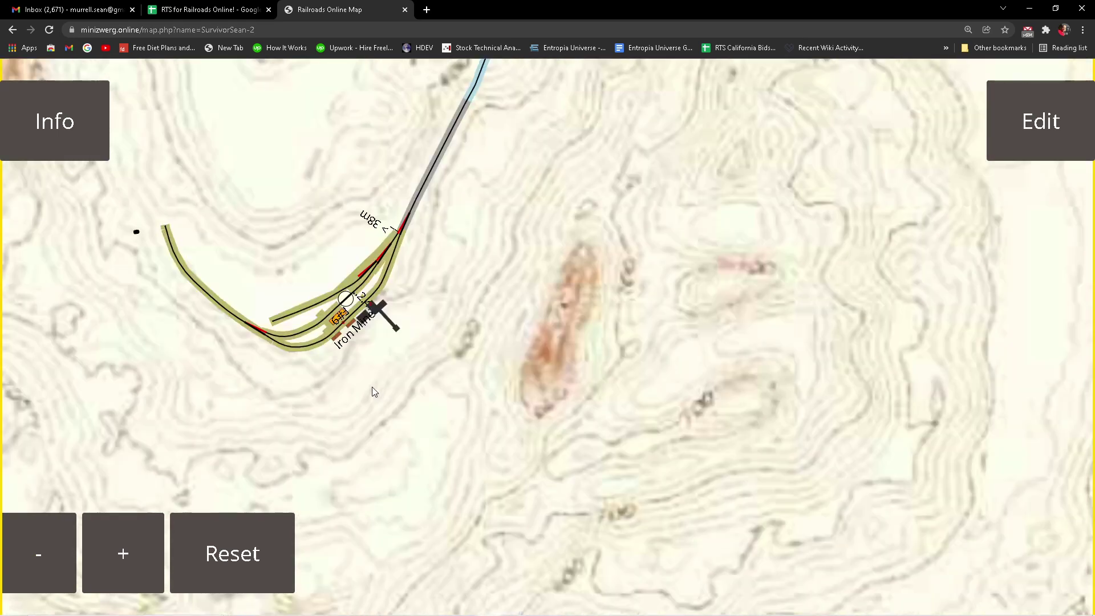
scroll(374, 367, "up", 2)
left_click_drag(463, 452, 911, 518)
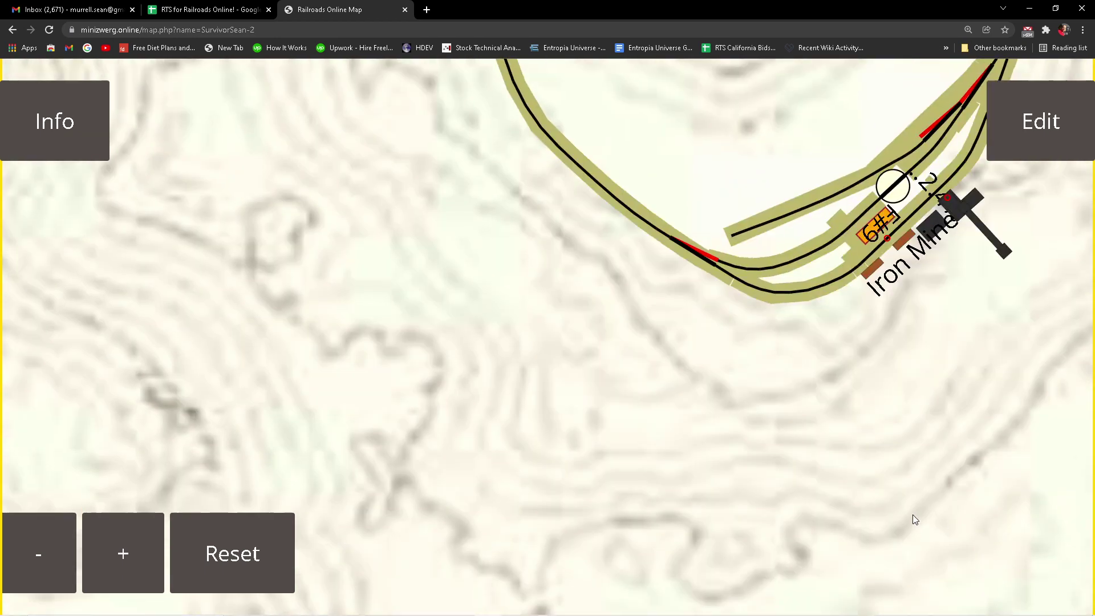
left_click_drag(484, 381, 387, 179)
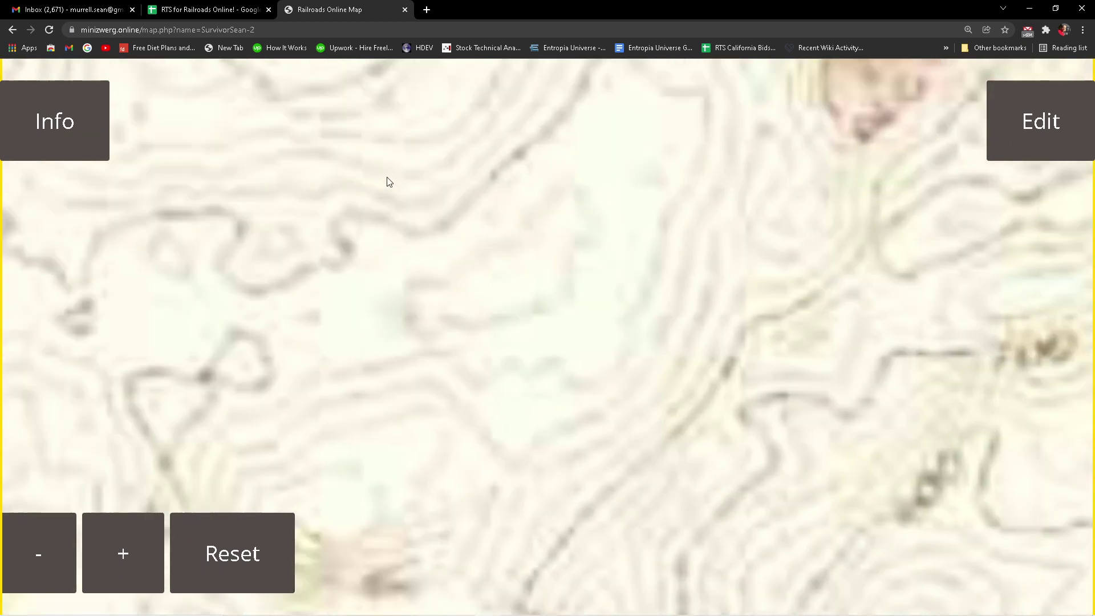
Locate the Coal Mine on the map and examine its yard, spurs and surrounding tracks.
left_click(47, 573)
left_click(49, 575)
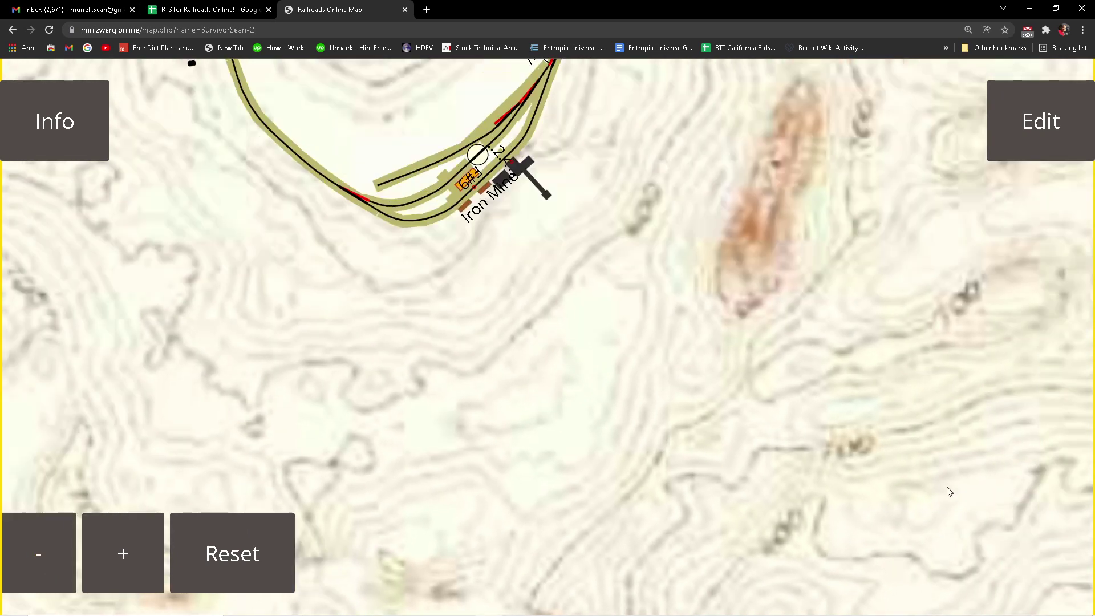
left_click_drag(948, 488, 675, 186)
left_click_drag(641, 354, 660, 200)
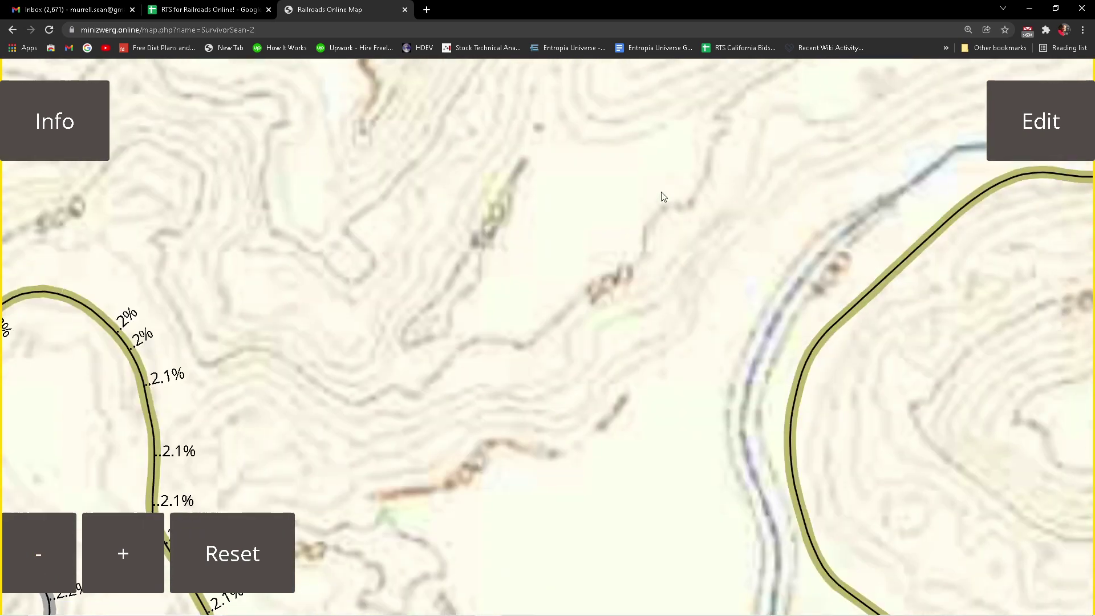
left_click_drag(675, 342, 682, 146)
left_click_drag(688, 256, 618, 122)
left_click_drag(743, 289, 844, 176)
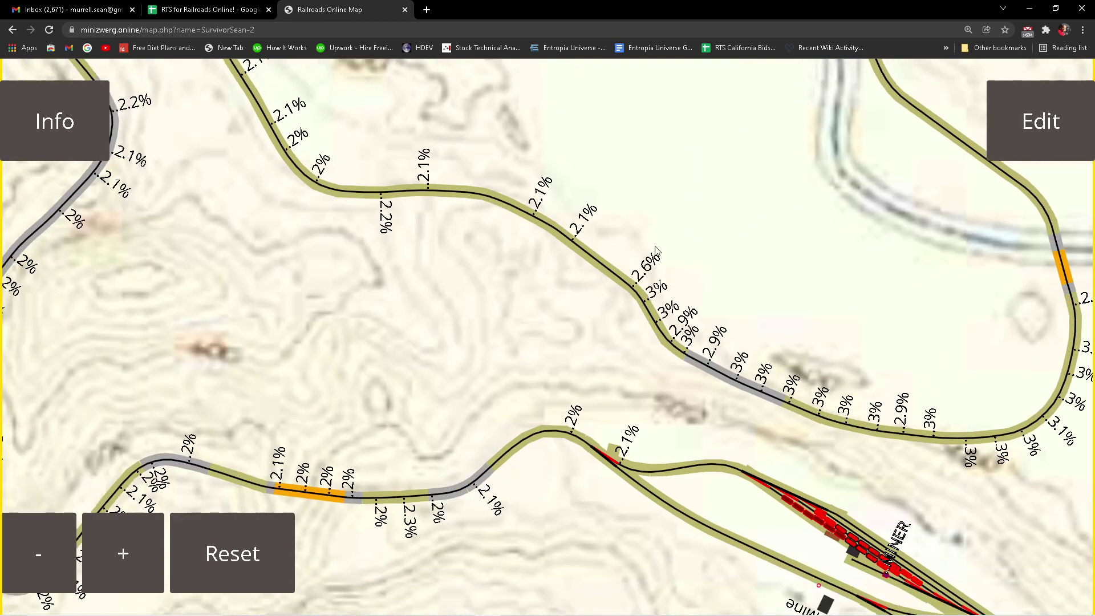
left_click_drag(599, 387, 392, 128)
left_click_drag(603, 312, 400, 208)
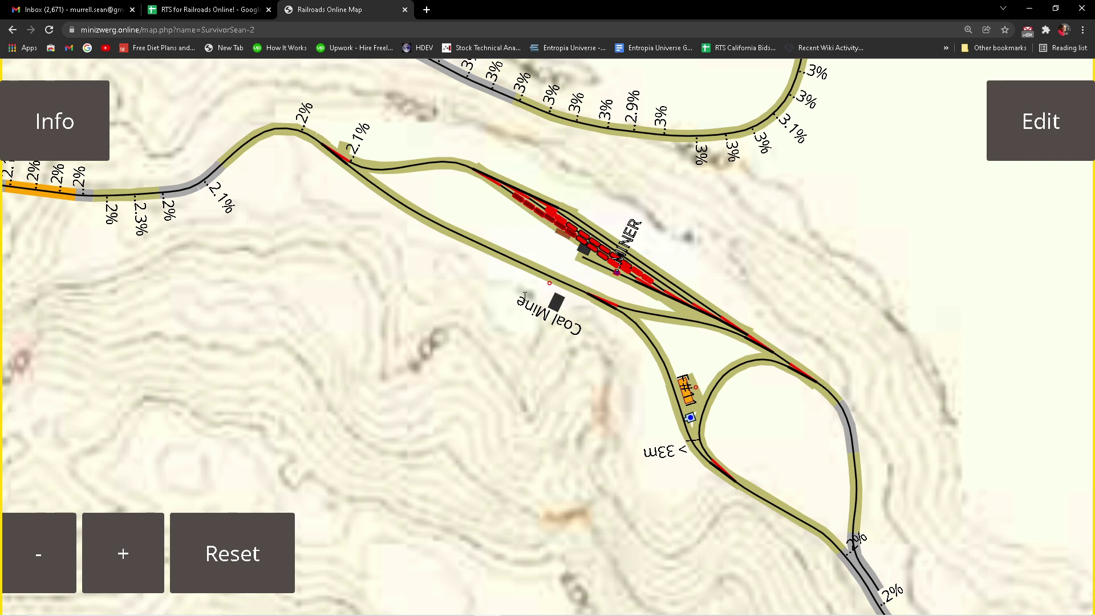
Trace the graded line leading away from the Coal Mine, and reset the map to the full overview.
left_click_drag(546, 355, 1059, 569)
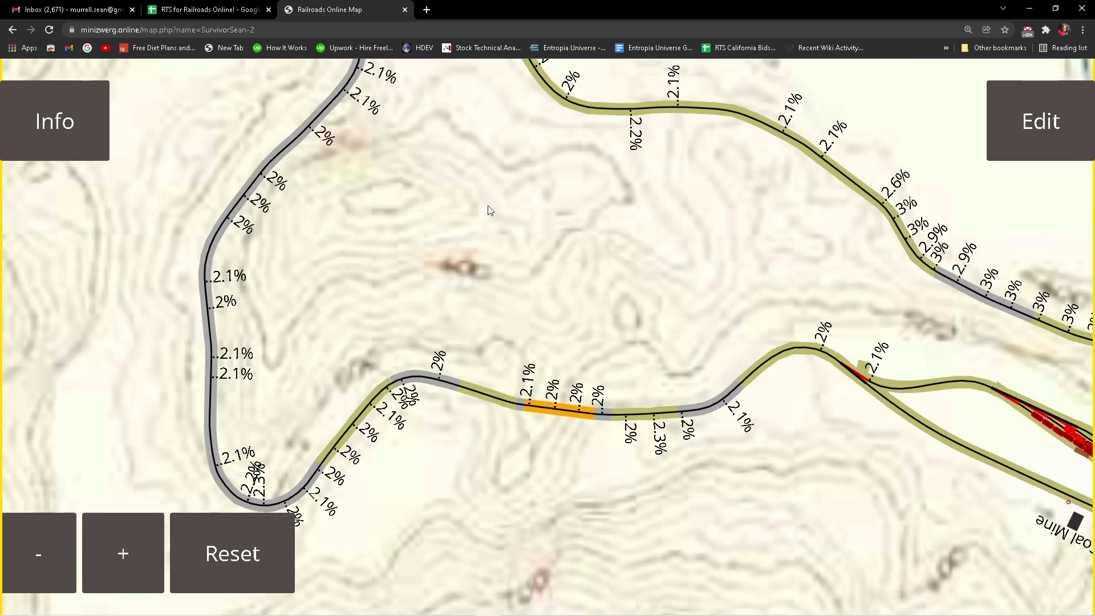
left_click_drag(488, 211, 733, 565)
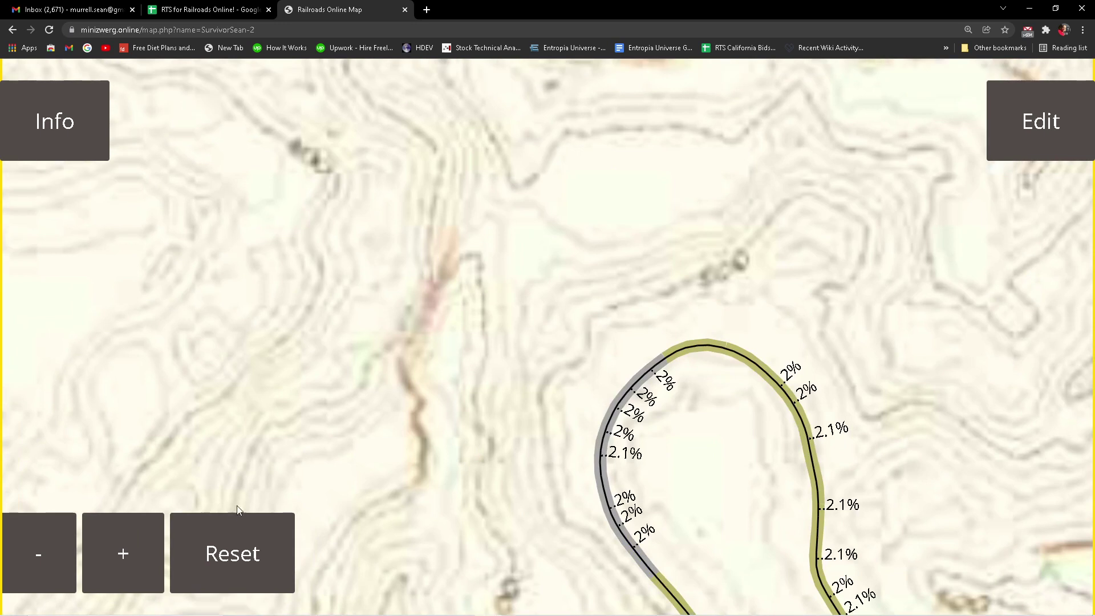
left_click(54, 564)
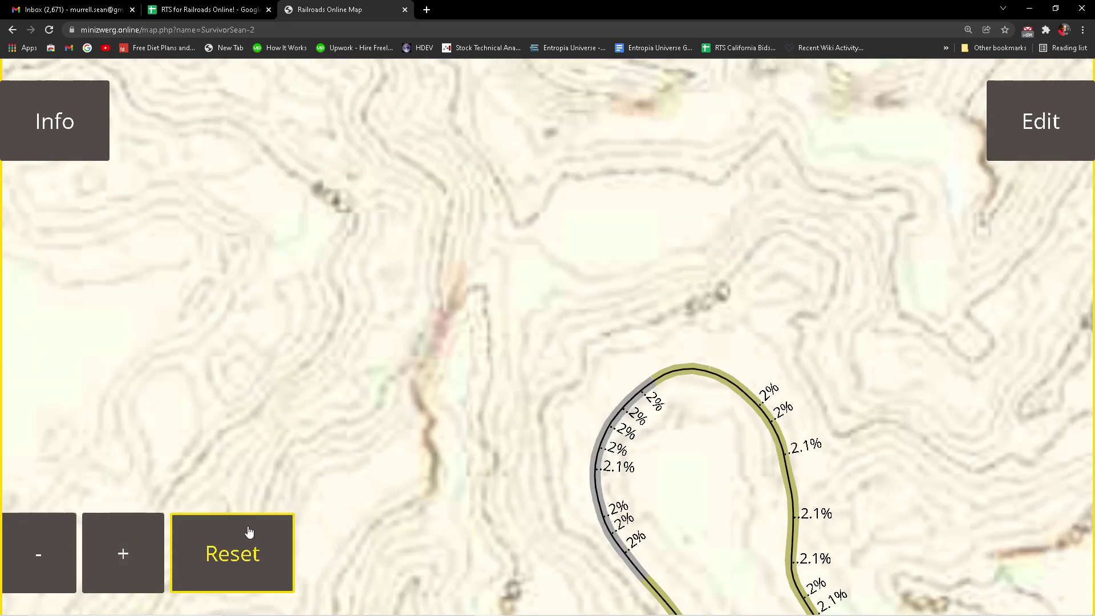
left_click(236, 551)
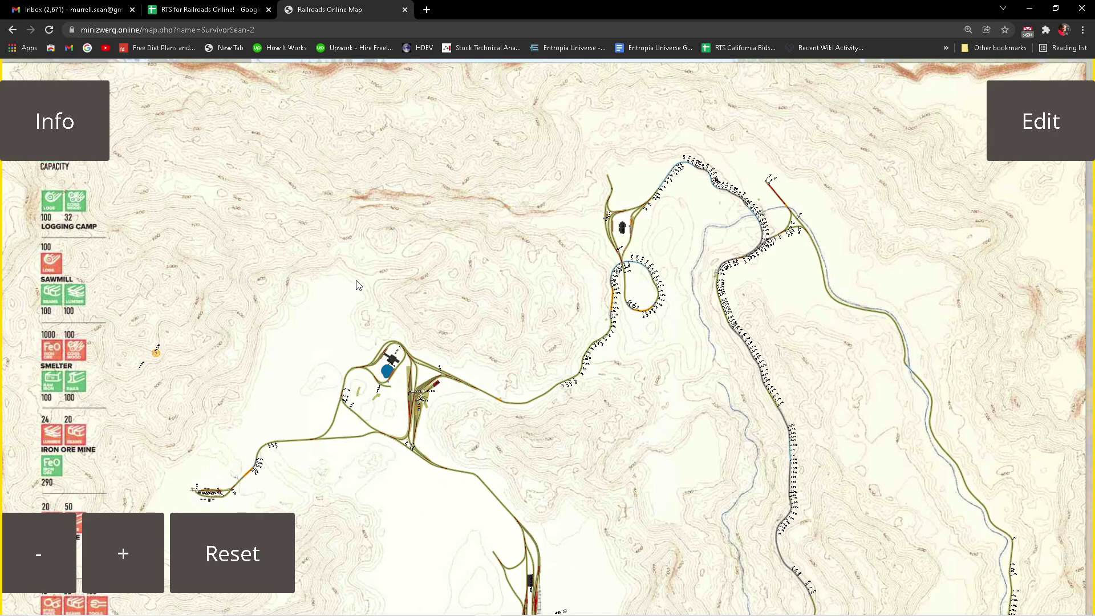
Open the map's savegame editing options and review the available sections from Rolling Stock to Industries.
left_click(1043, 132)
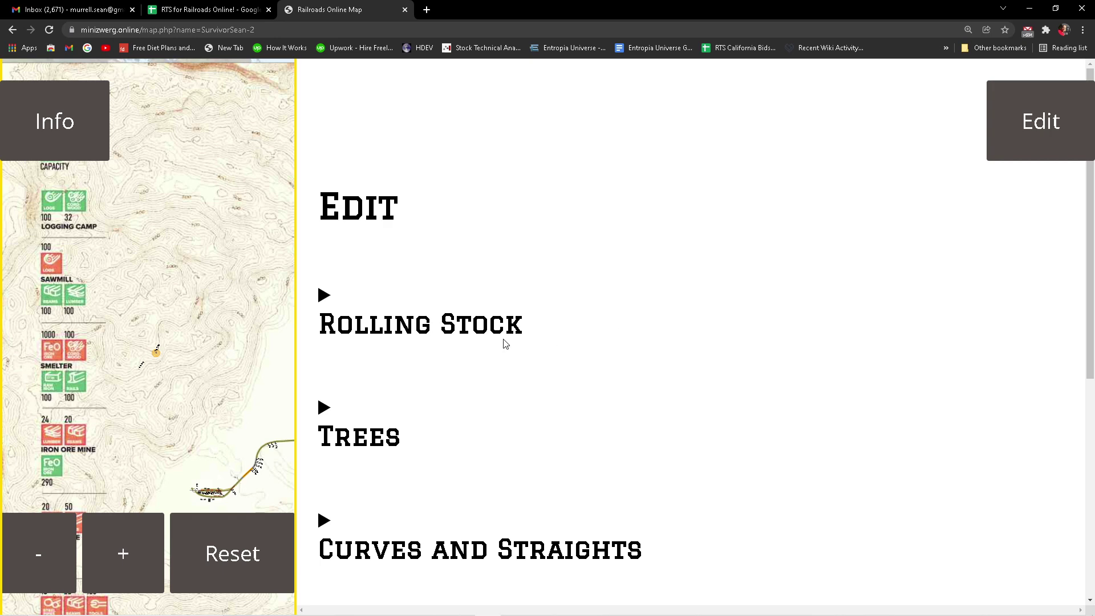
scroll(427, 361, "down", 5)
scroll(430, 360, "up", 4)
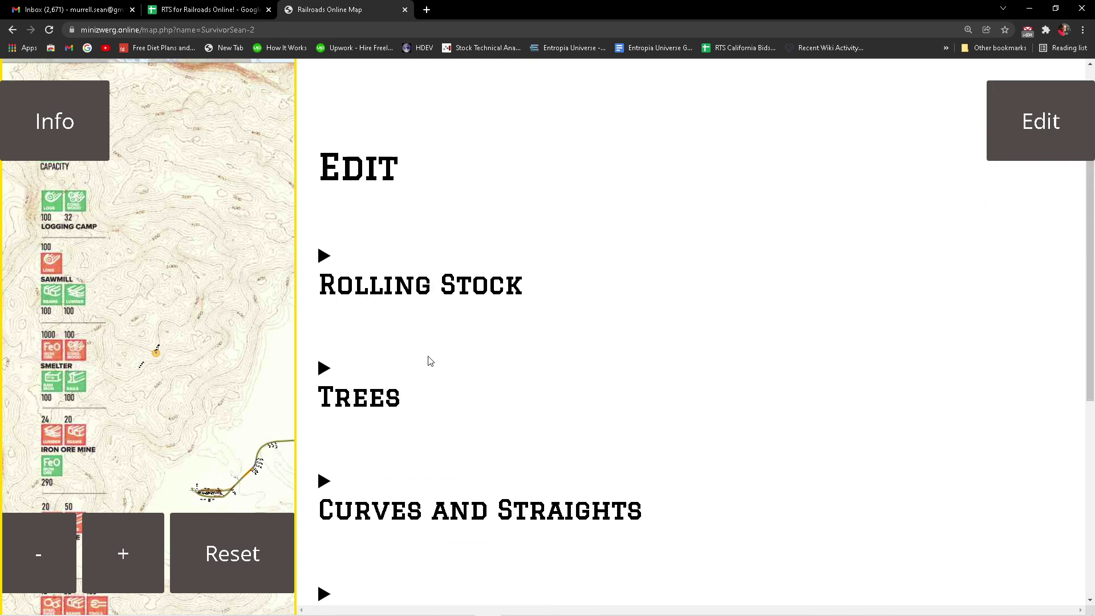
scroll(430, 361, "down", 3)
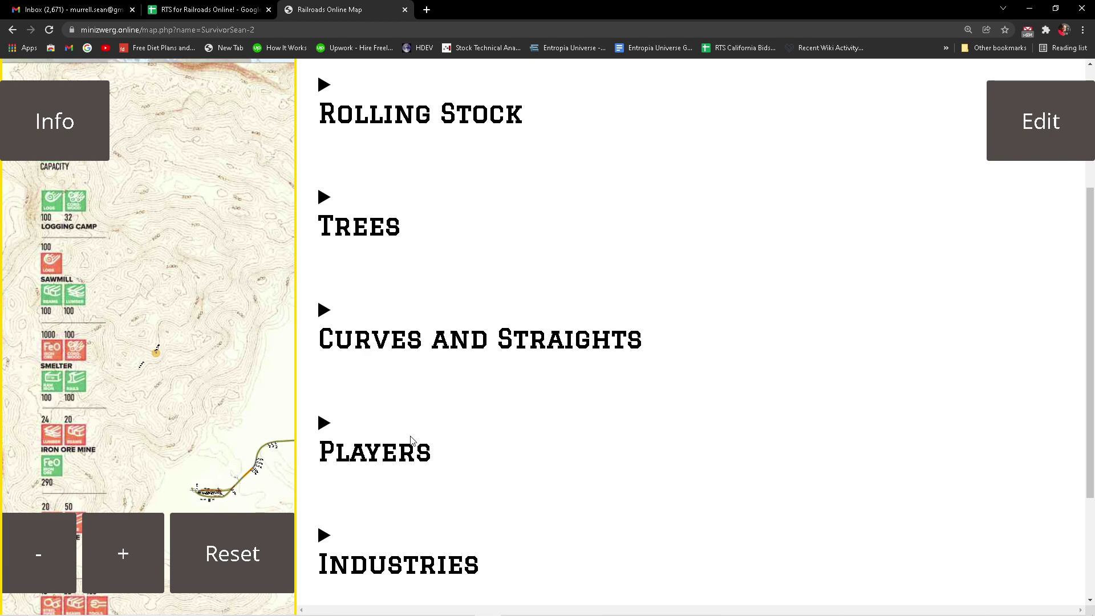
Expand the Players section and examine each player's XP, money and nearest industry, down to the save download option.
left_click(324, 425)
scroll(548, 412, "down", 4)
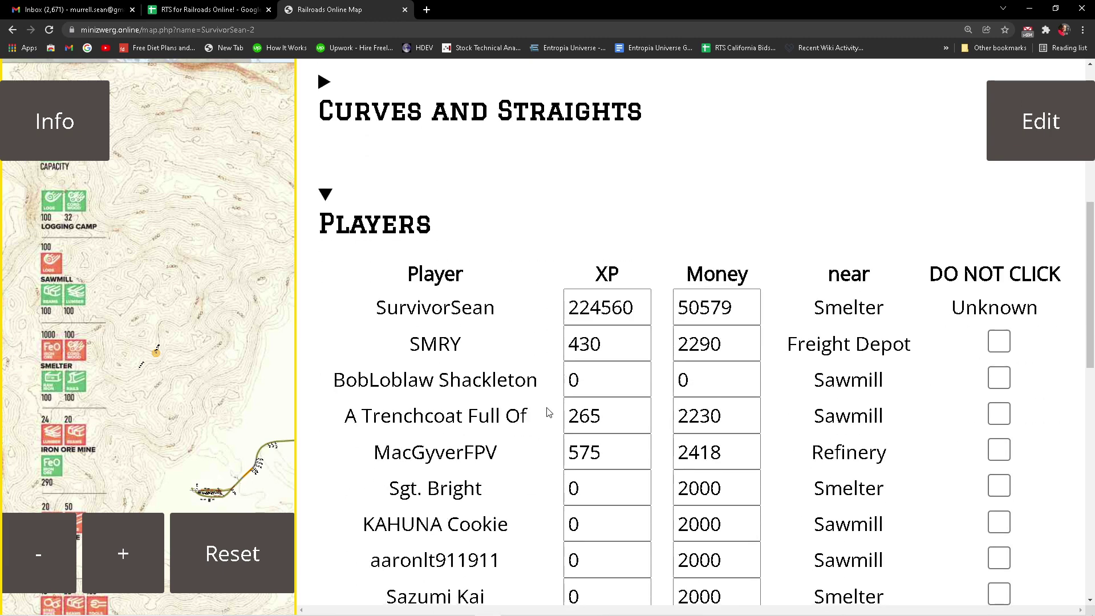
scroll(548, 412, "down", 3)
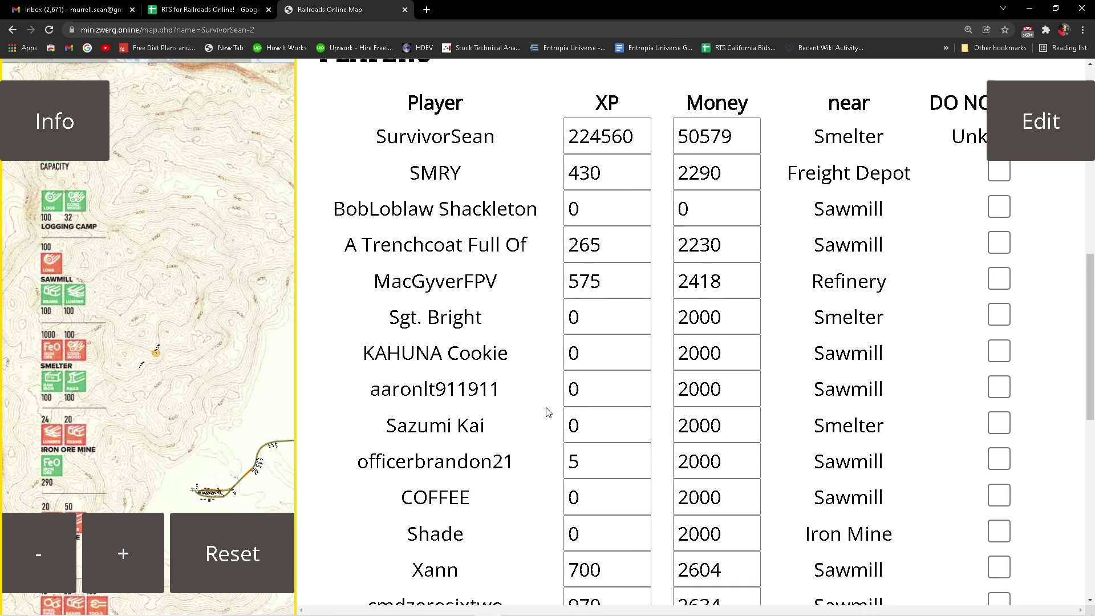
scroll(742, 279, "down", 4)
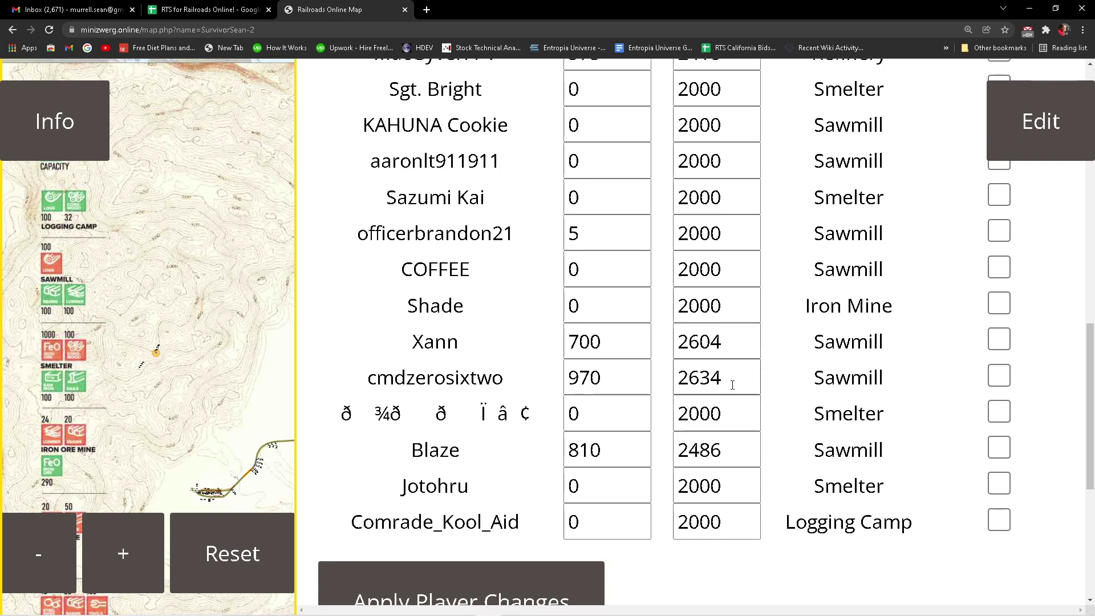
scroll(731, 383, "down", 2)
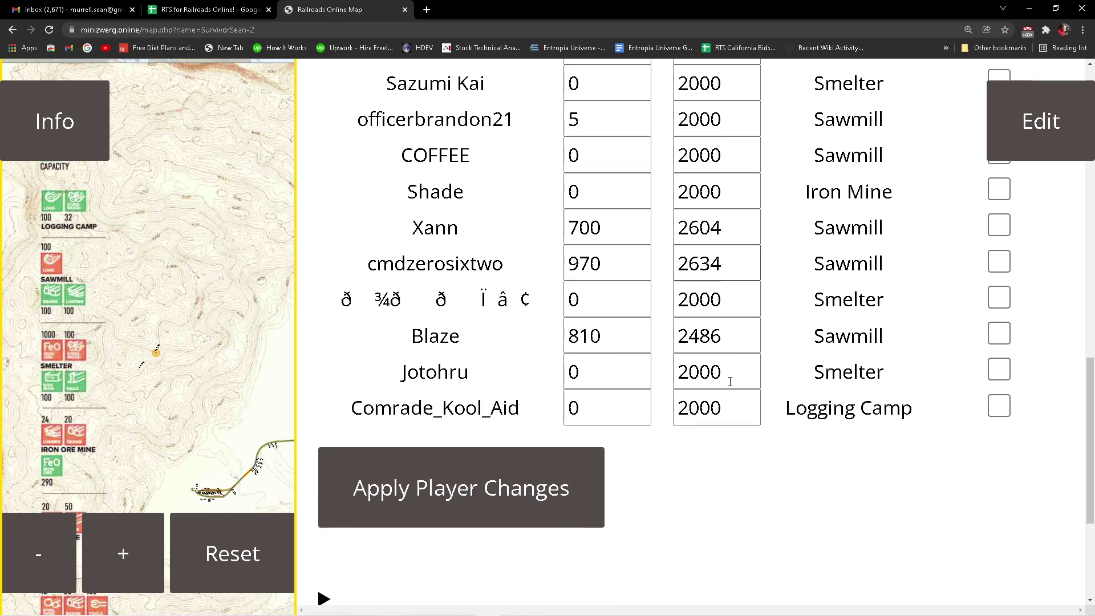
scroll(730, 381, "up", 5)
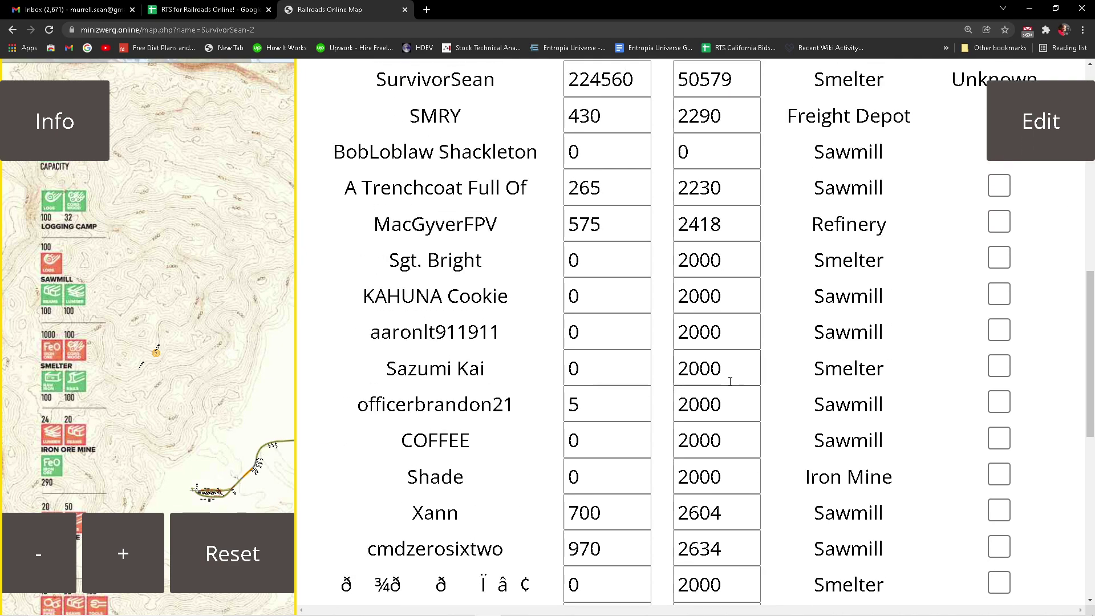
scroll(730, 381, "up", 5)
scroll(723, 379, "down", 11)
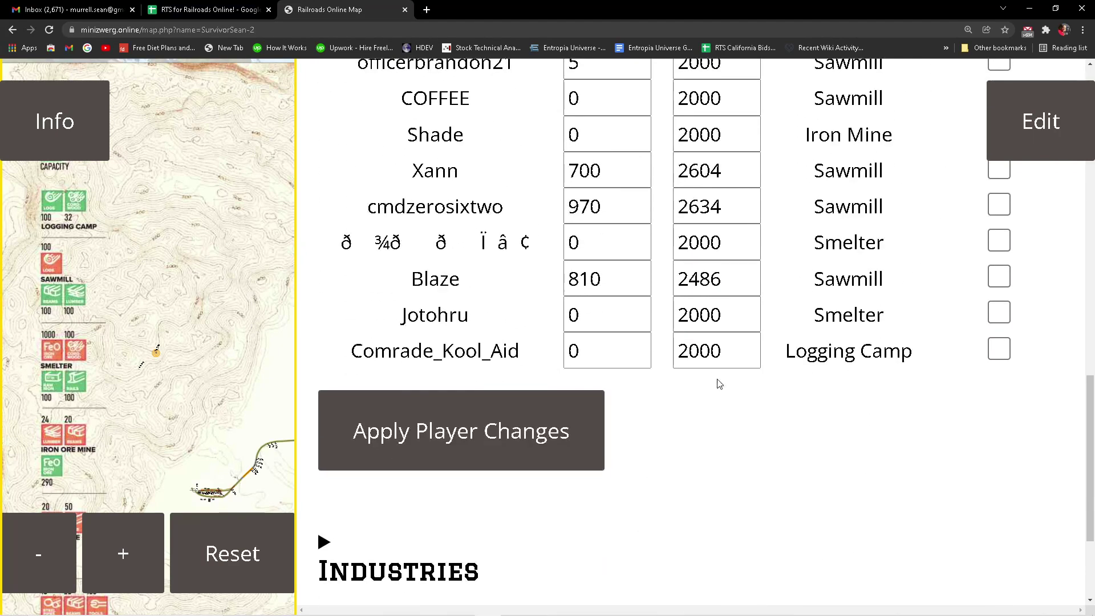
scroll(717, 384, "up", 2)
scroll(716, 377, "up", 6)
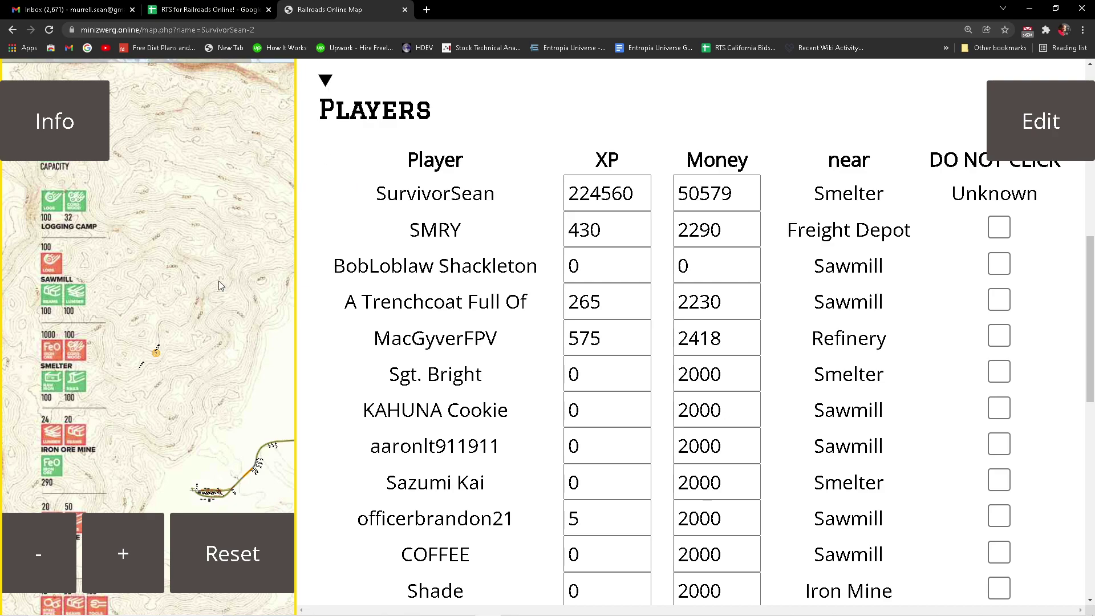
scroll(650, 313, "down", 6)
scroll(653, 320, "down", 5)
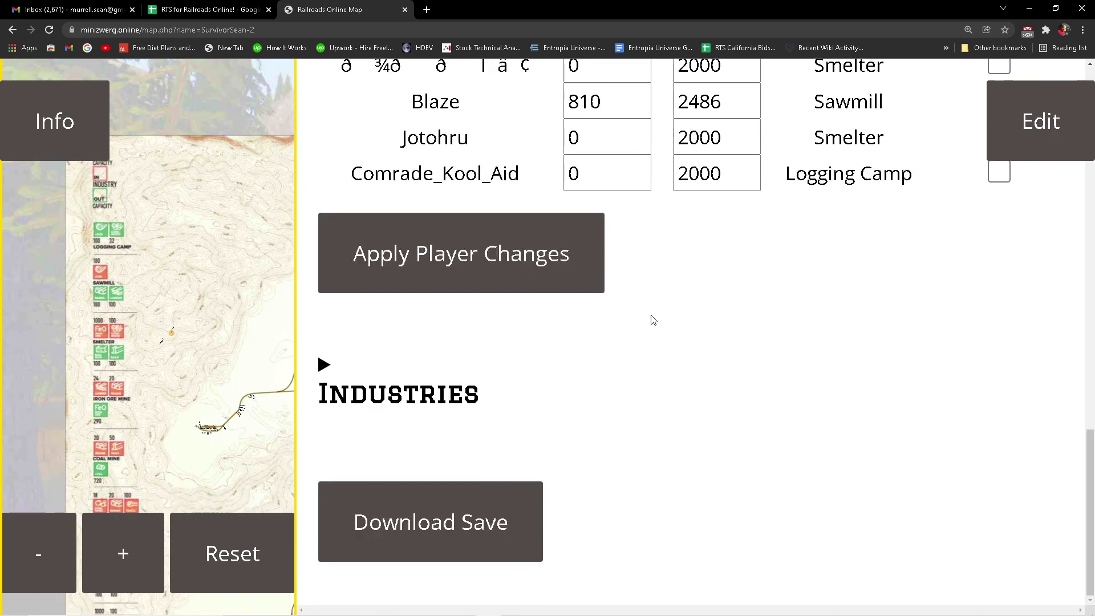
scroll(648, 316, "up", 6)
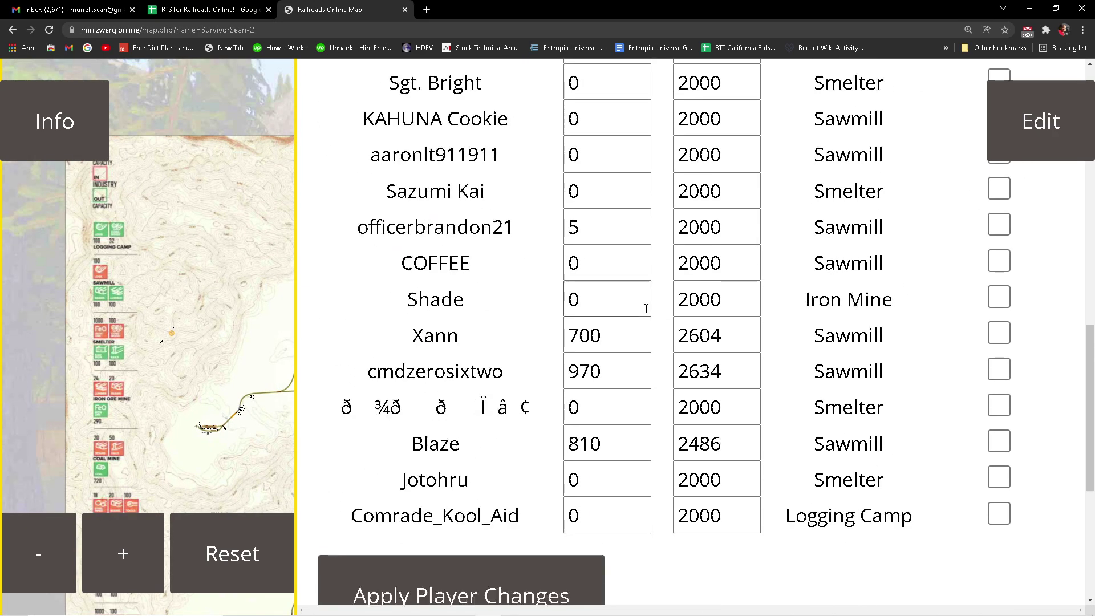
scroll(646, 308, "down", 6)
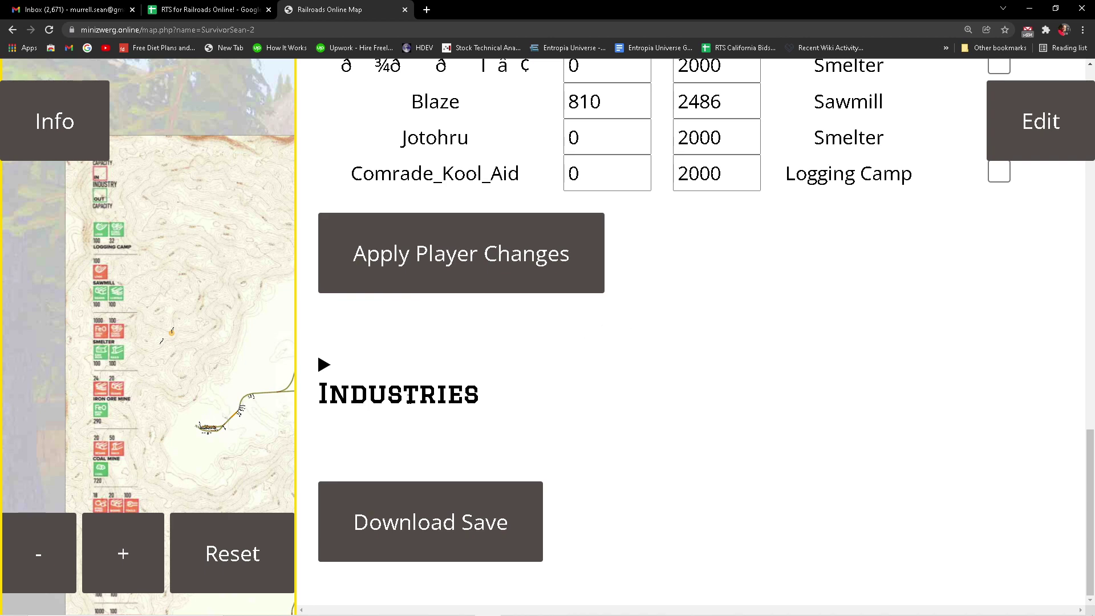
scroll(330, 359, "up", 20)
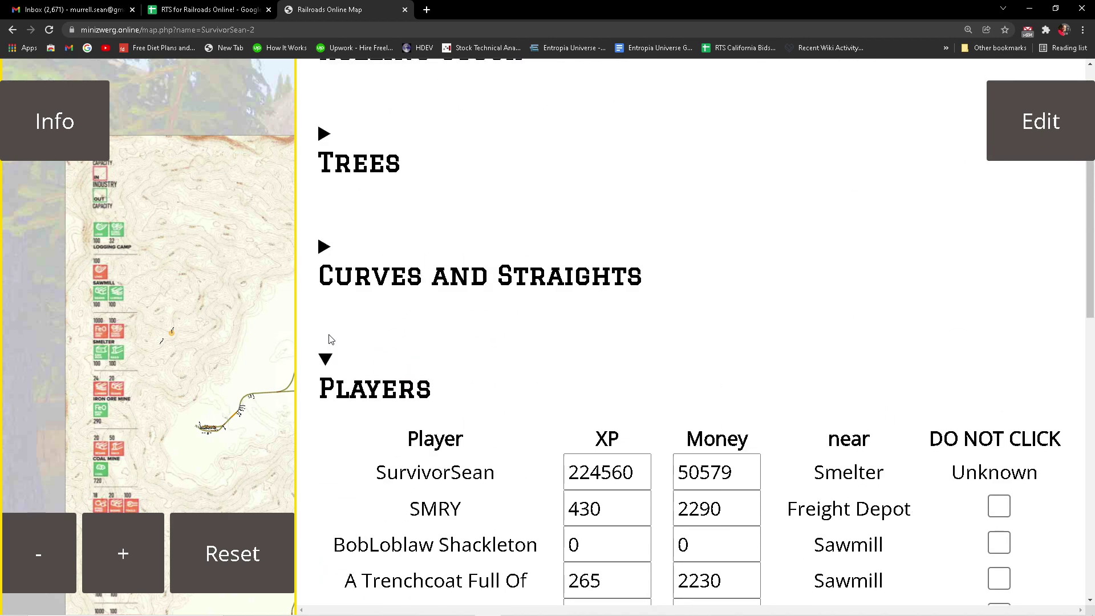
Expand the Rolling Stock section and examine the Locos table's names, numbers, locations, cargo and amounts.
left_click(1066, 119)
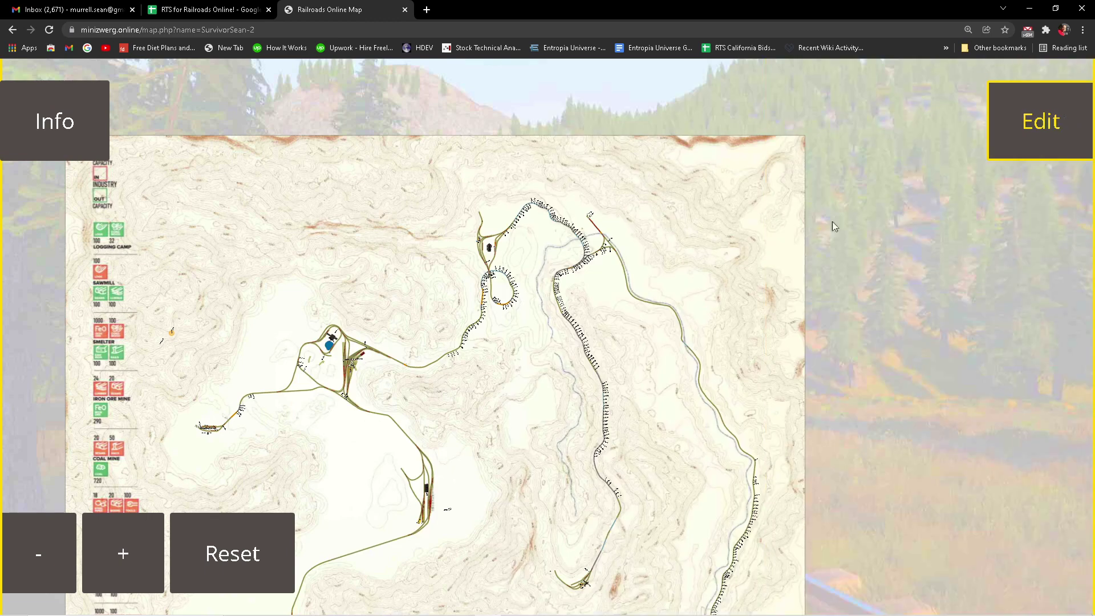
left_click(1029, 155)
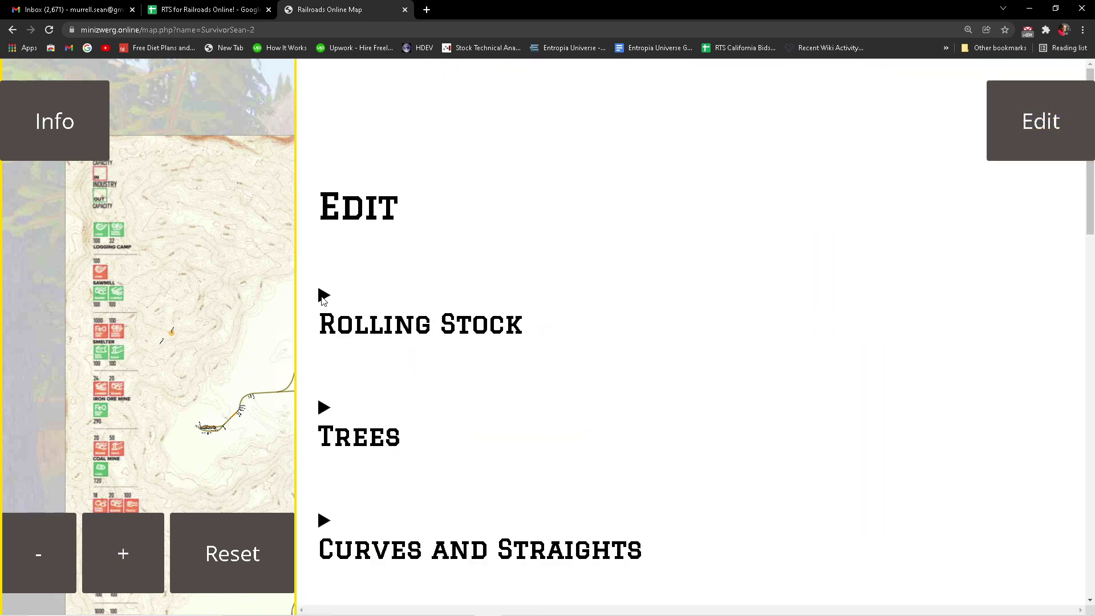
left_click(323, 295)
scroll(542, 354, "down", 4)
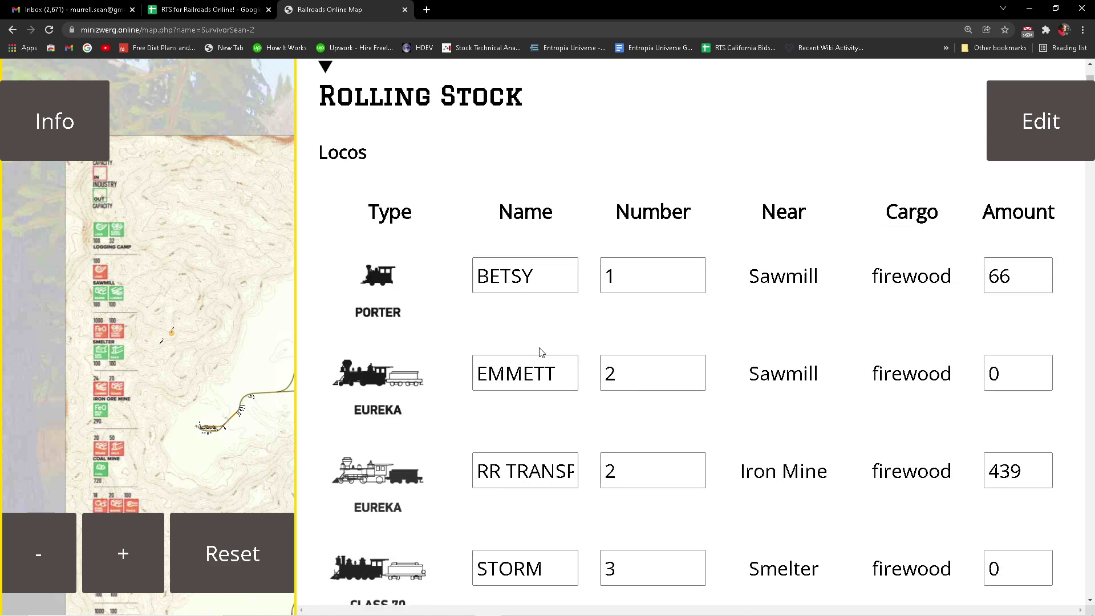
scroll(542, 352, "down", 15)
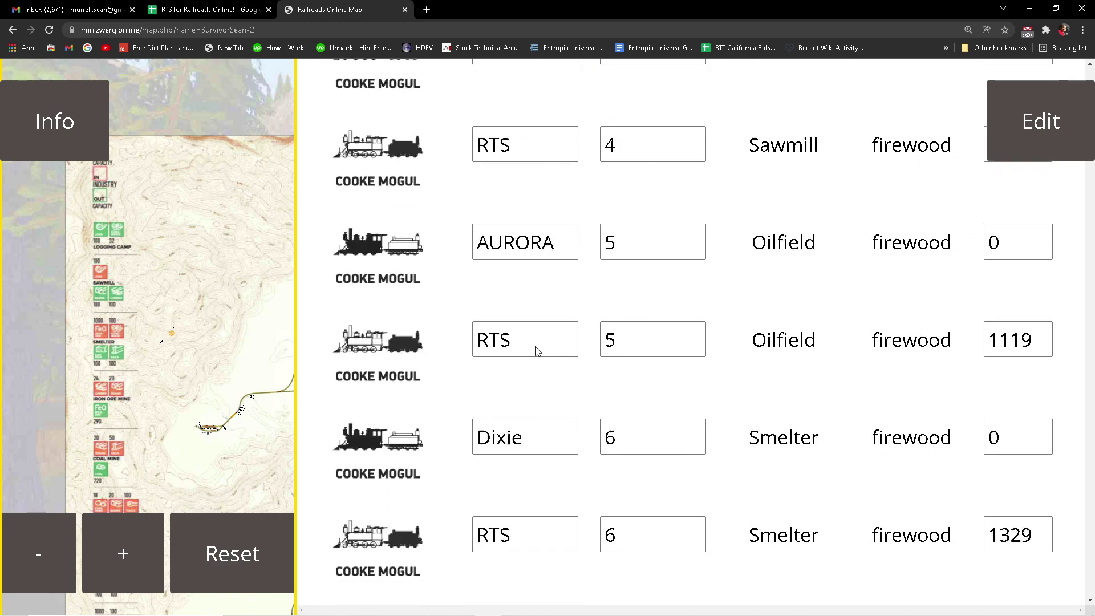
scroll(536, 350, "down", 2)
scroll(535, 349, "up", 5)
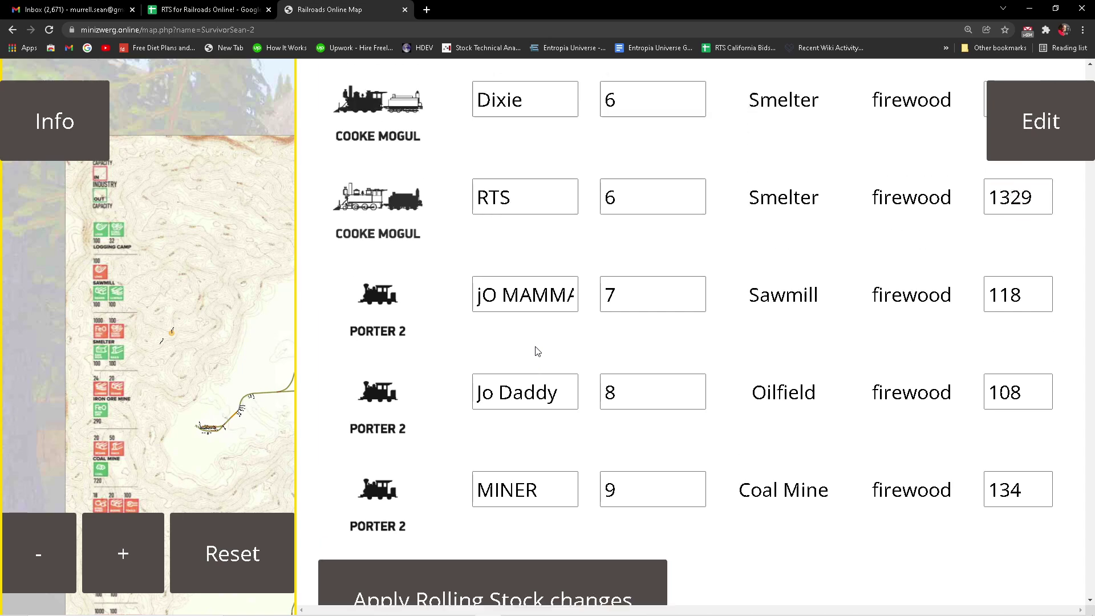
scroll(534, 347, "up", 13)
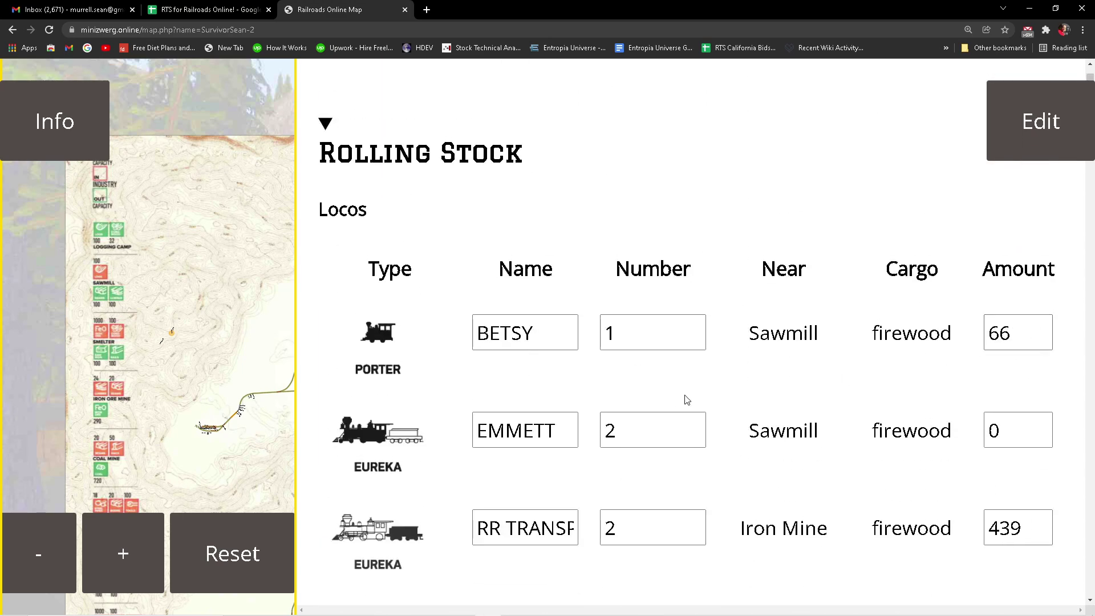
scroll(992, 393, "down", 10)
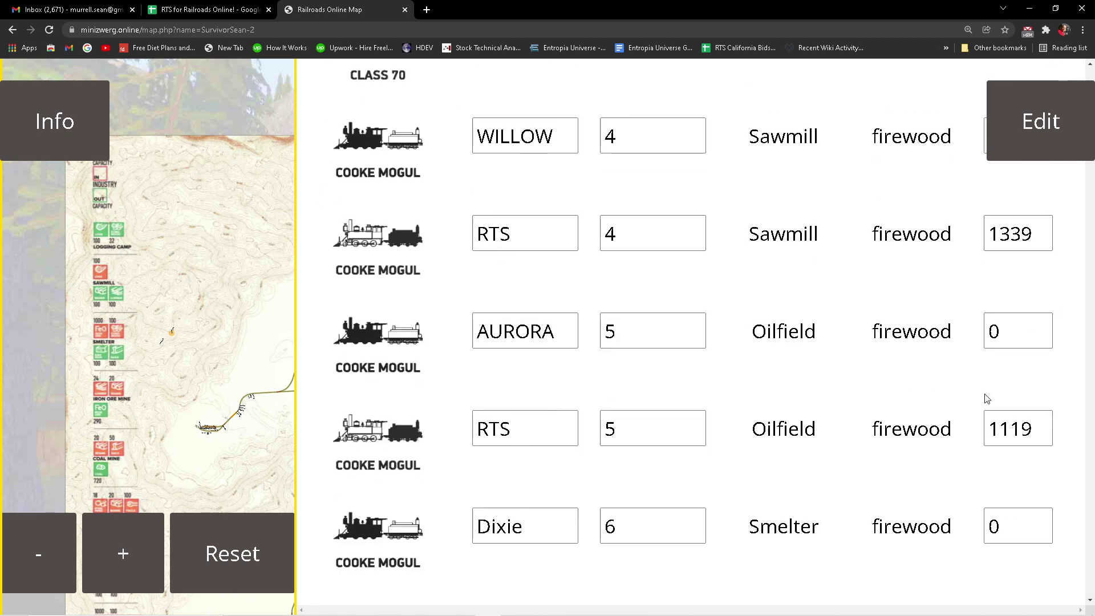
scroll(983, 392, "up", 11)
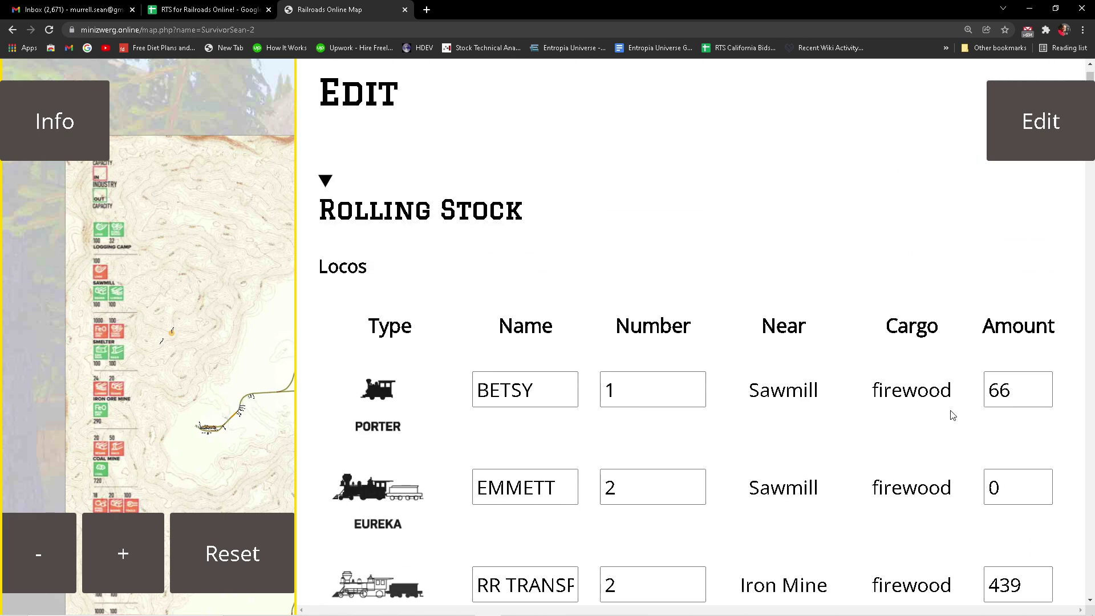
scroll(951, 416, "down", 12)
scroll(954, 424, "down", 10)
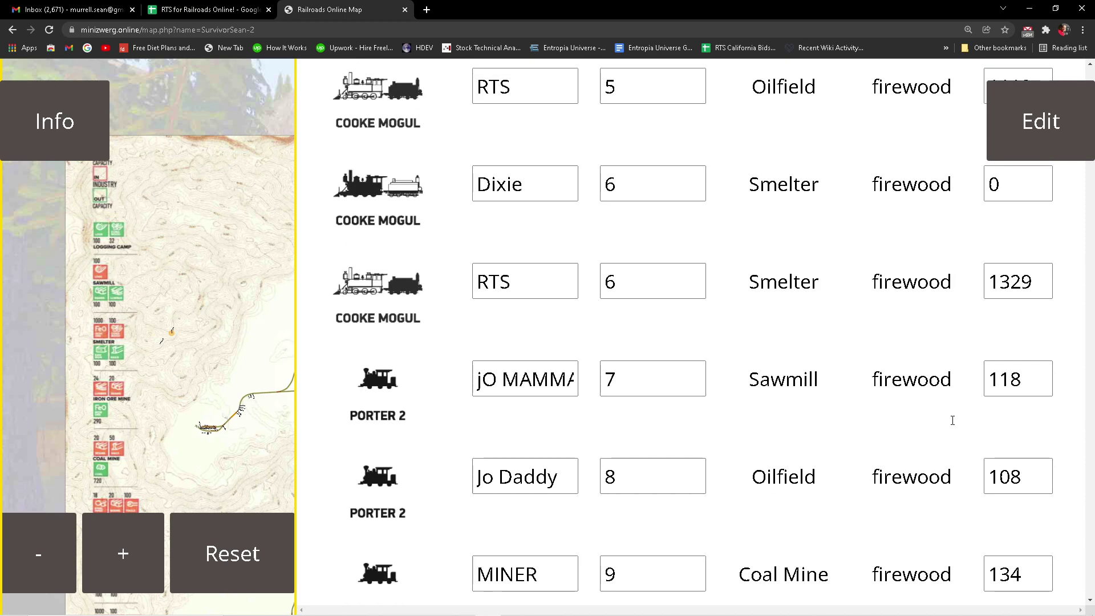
Select the entire Locos table, from the Type heading through the amount of the MINER locomotive.
scroll(953, 425, "up", 20)
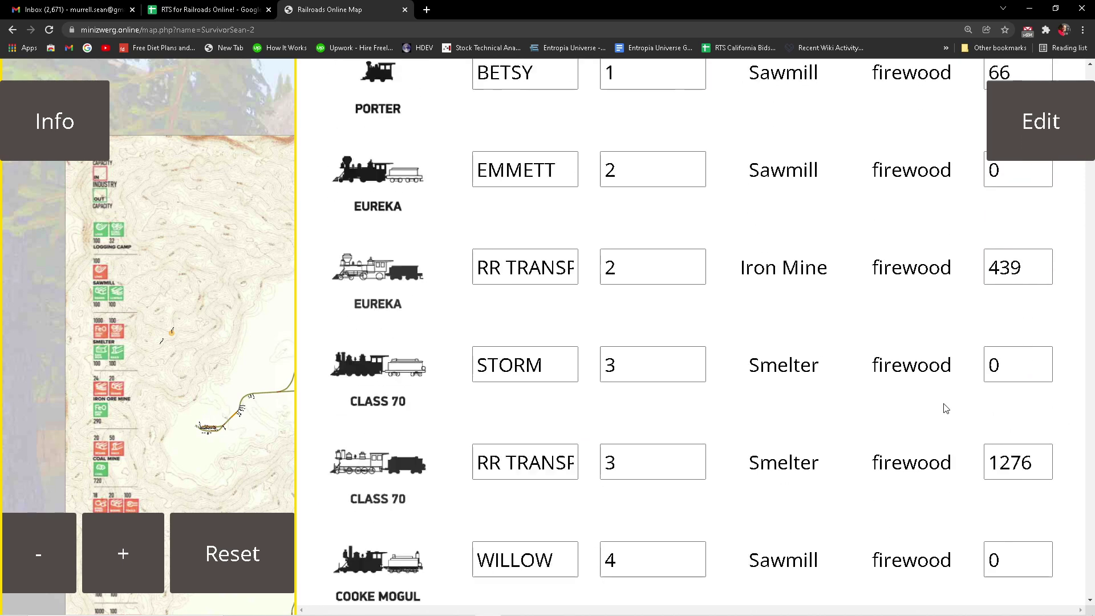
scroll(948, 406, "down", 4)
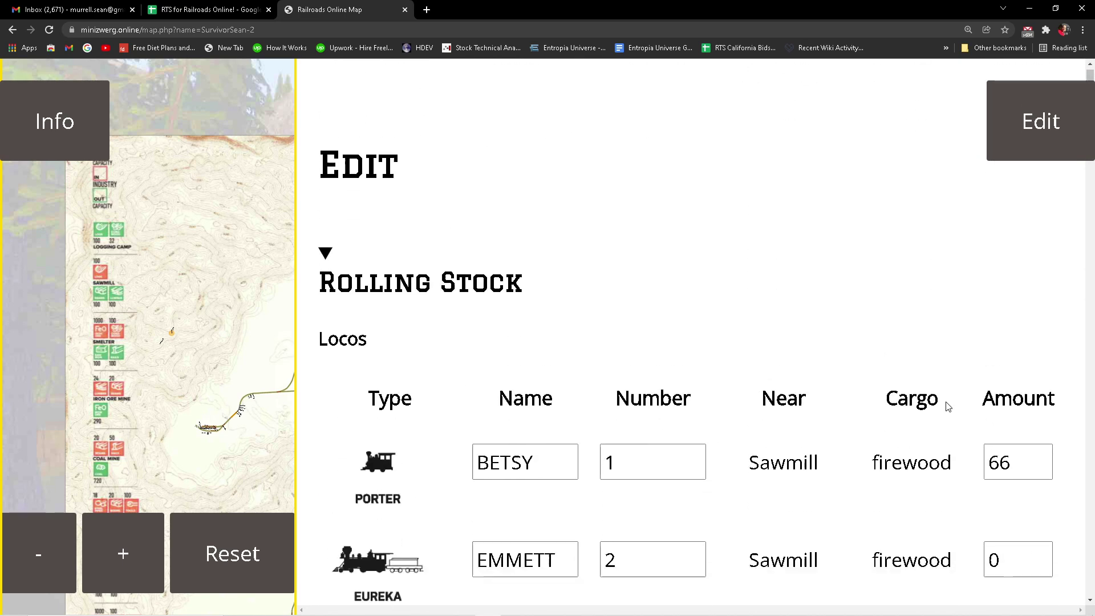
scroll(948, 407, "up", 3)
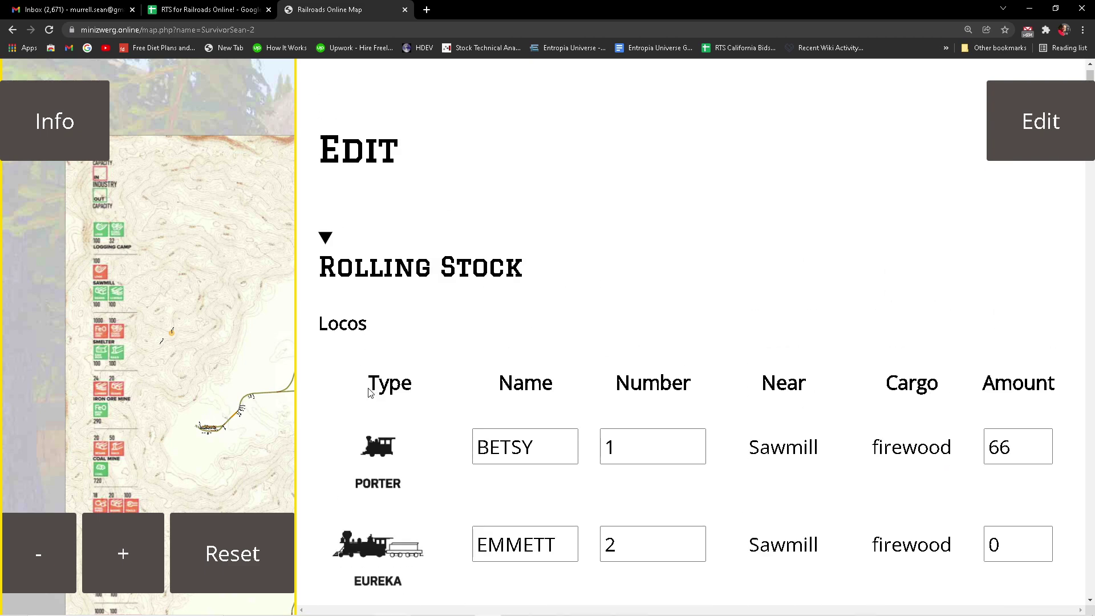
left_click_drag(369, 392, 1049, 387)
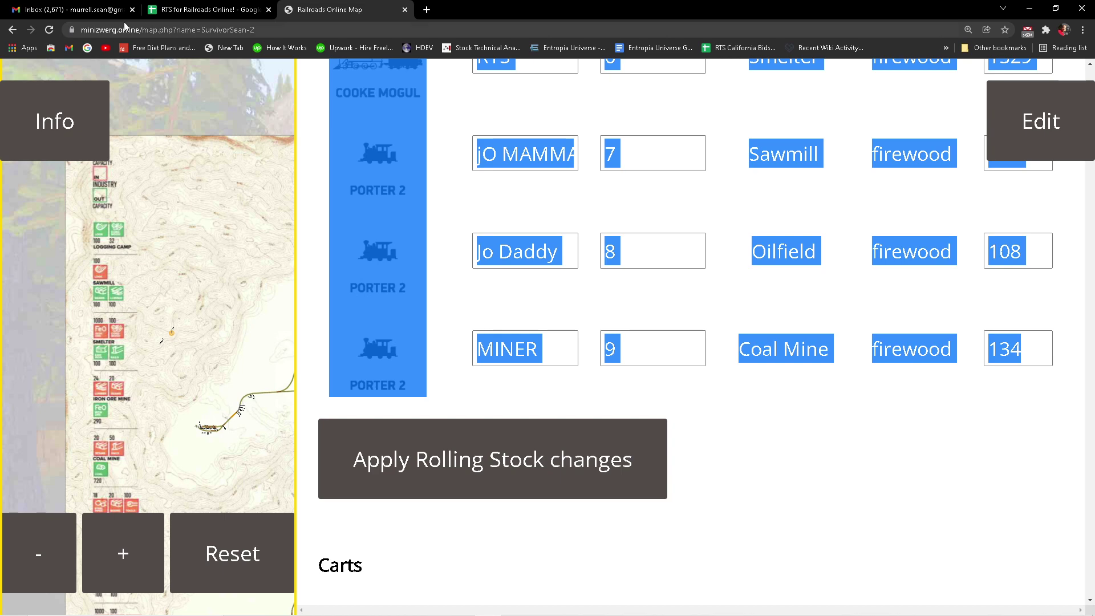
Switch to the RTS for Railroads Online! spreadsheet and open its RO Cars sheet.
left_click(182, 10)
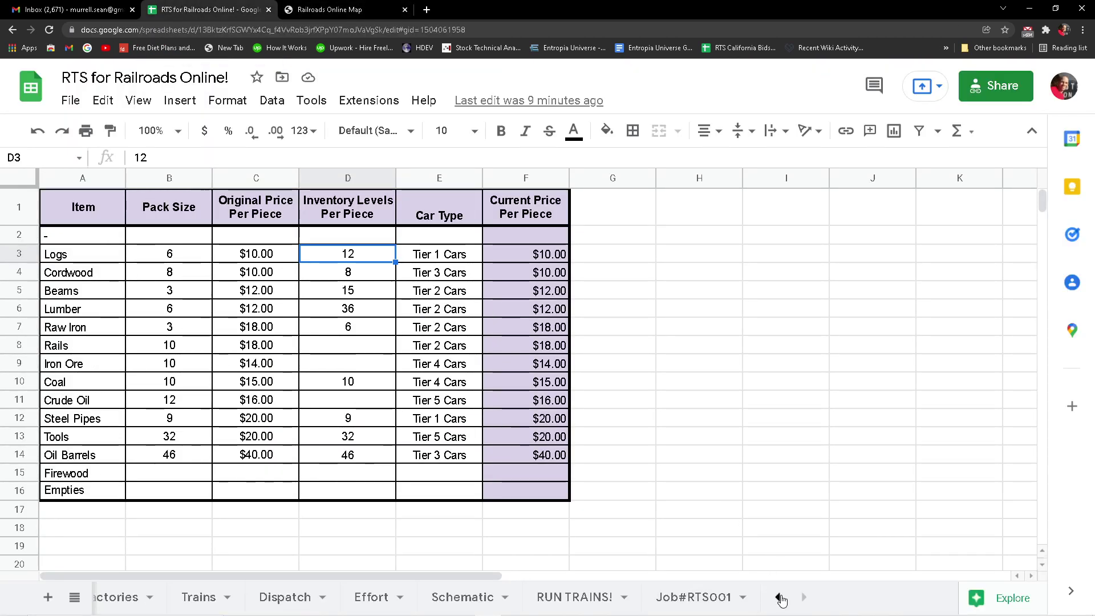
left_click(779, 597)
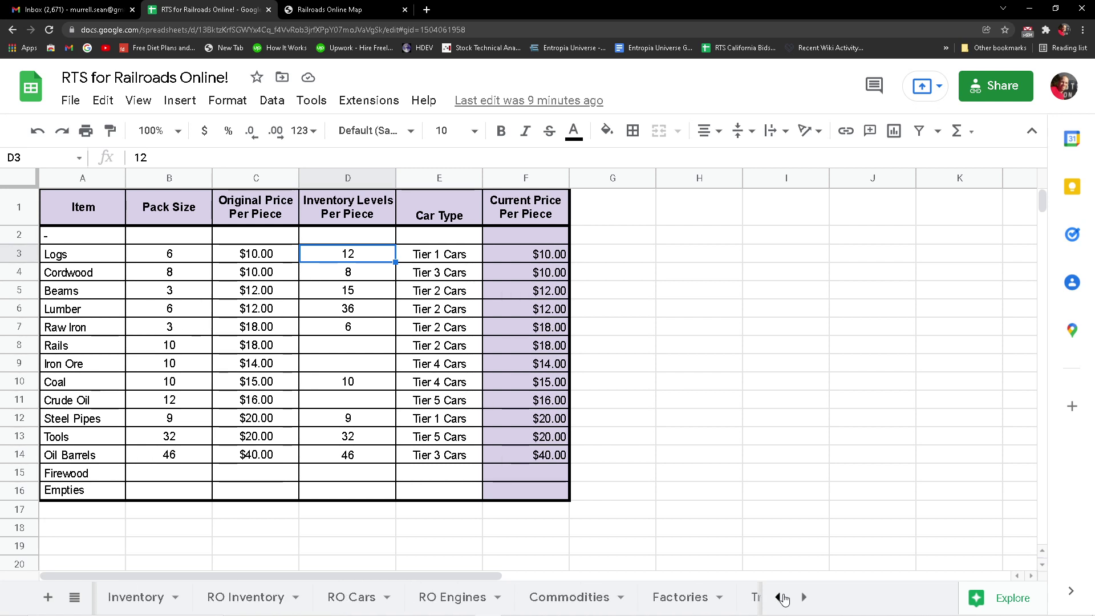
left_click(349, 599)
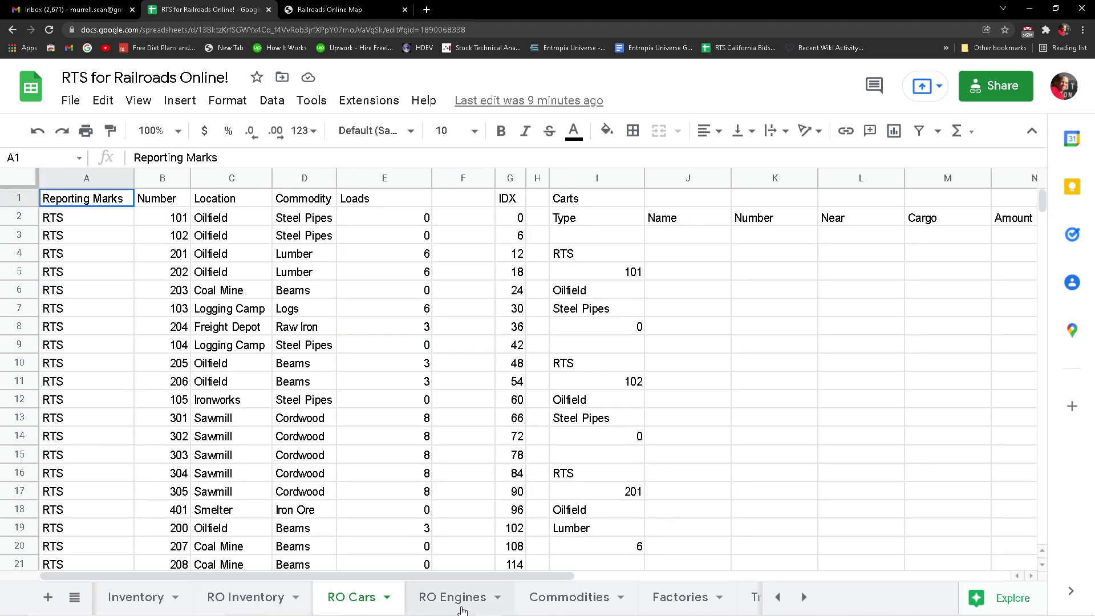
Page through the RO Cars list from the first cars to its end, examining the reporting marks, locations, commodities and loads.
left_click(88, 259)
key("Page_Down")
key("Page_Down")
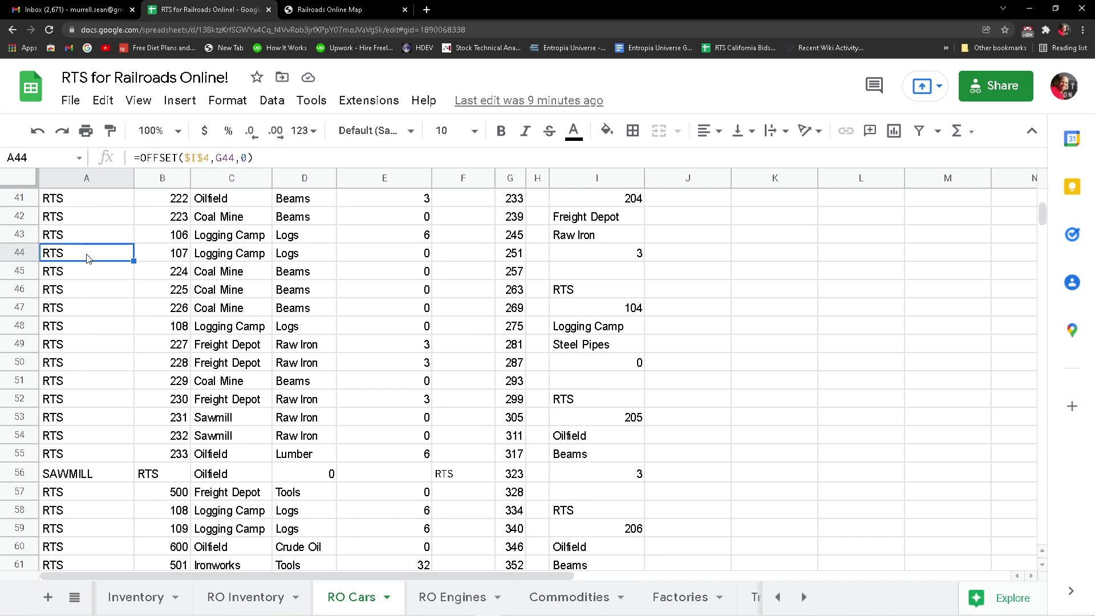
key("Page_Up")
key("Page_Up")
key("Page_Down")
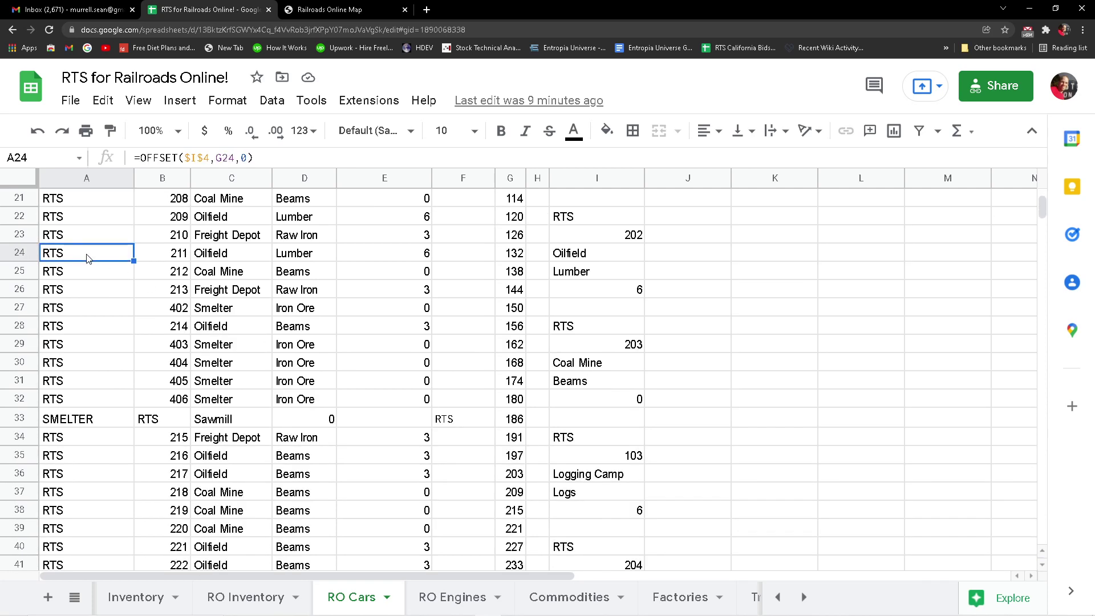
key("Page_Down")
key("Page_Down")
key("Page_Down")
key("Page_Down")
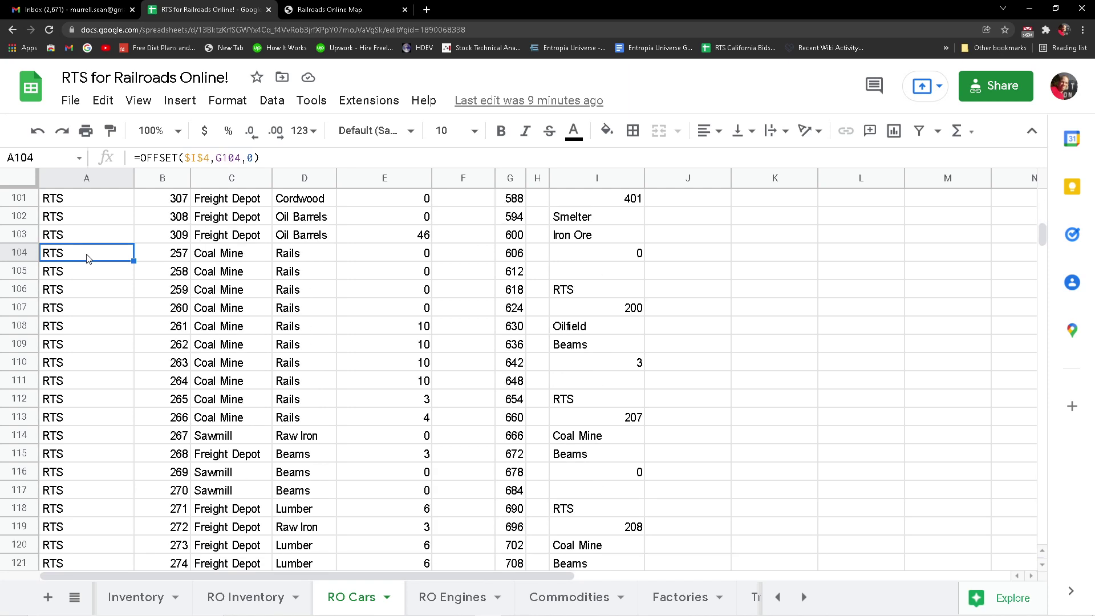
key("Page_Down")
key("Page_Down")
key("Page_Up")
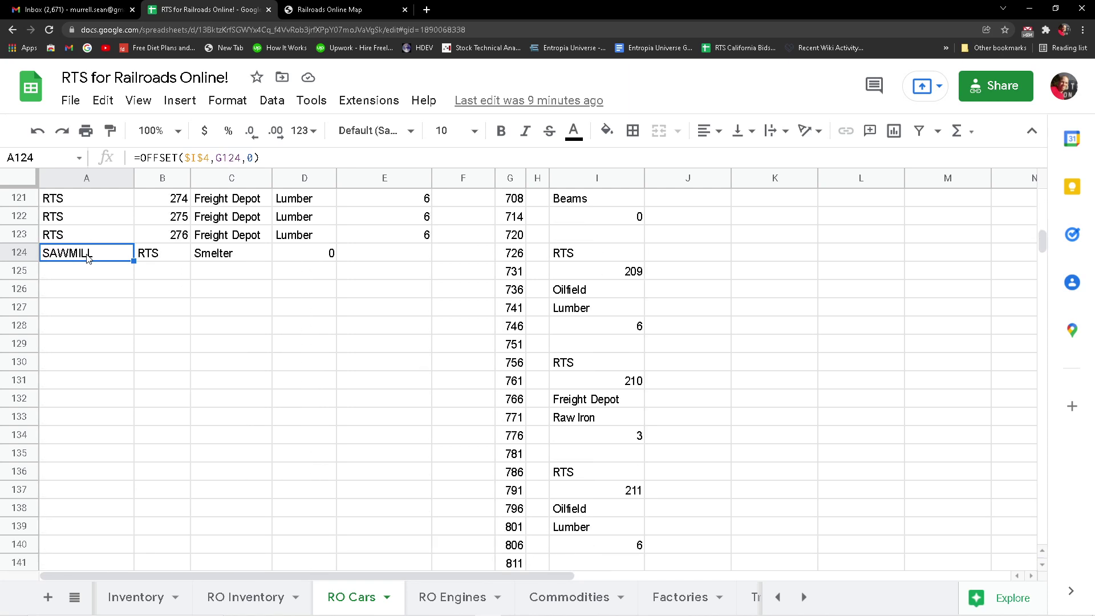
Examine the Number column from the last listed cars back up to row 87.
key("Right")
key("Up")
key("Up")
key("Up")
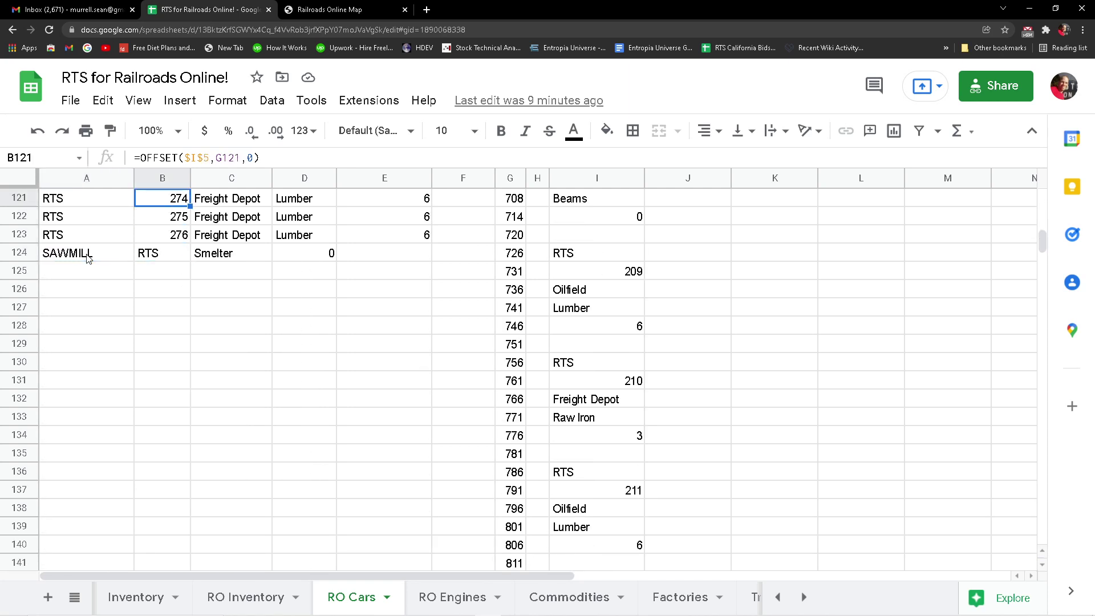
key("Down")
key("Down")
key("Down")
key("Down")
key("Up")
key("Up")
key("Up")
key("Up")
key("Up")
key("Up")
key("Up")
key("Up")
key("Up")
key("Up")
key("Up")
key("Up")
key("Up")
key("Up")
key("Up")
key("Up")
key("Up")
key("Up")
key("Up")
key("Up")
key("Up")
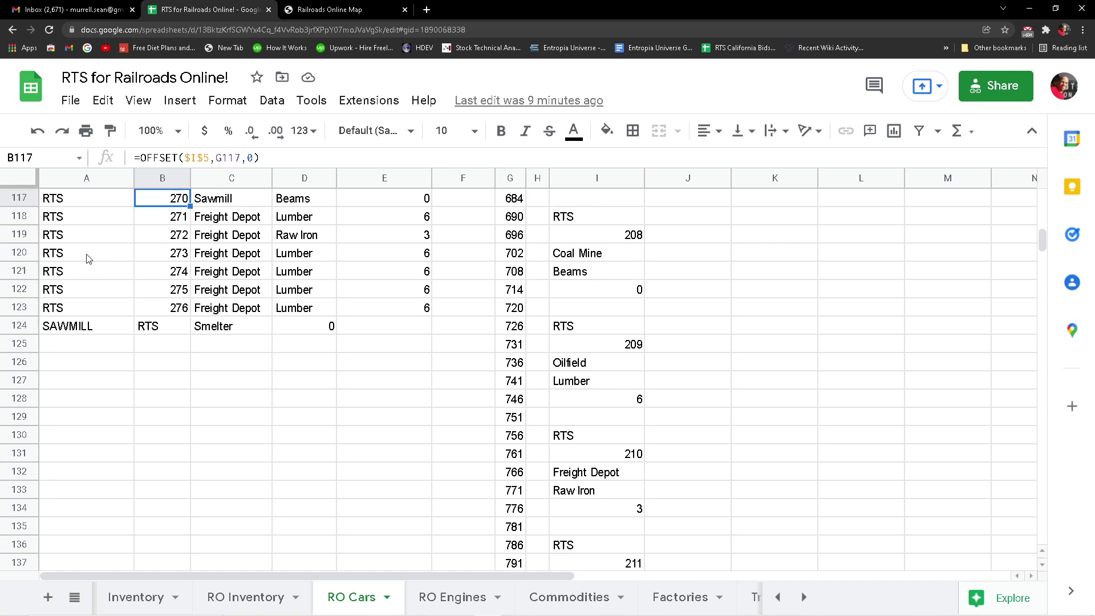
key("Up")
key("Up")
key("Up")
key("Up")
key("Up")
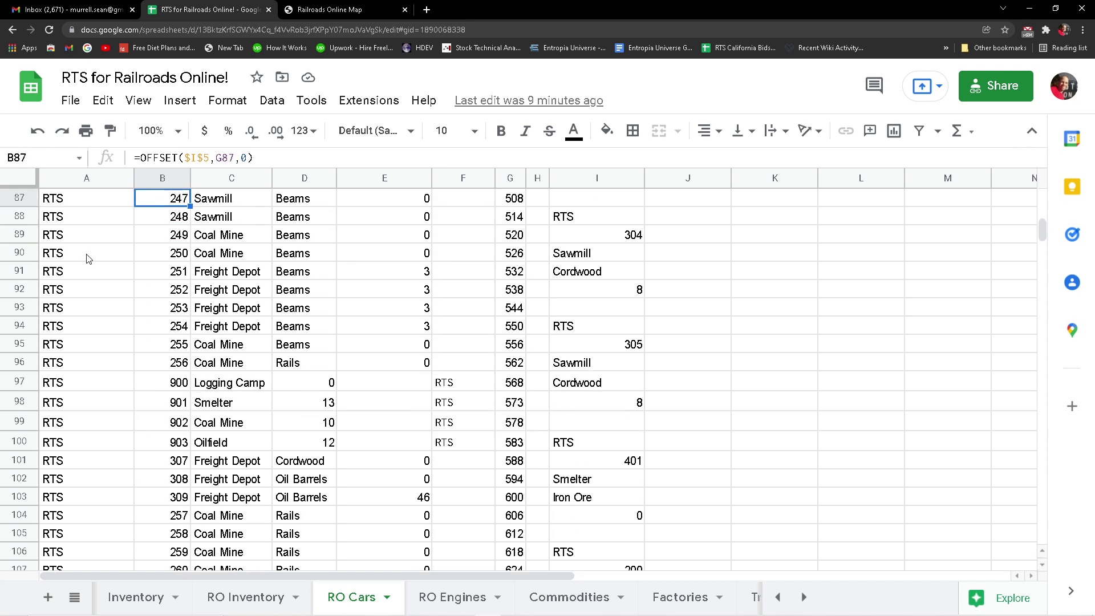
Inspect the car rows between 87 and 106, looking for entries whose values are shifted into different columns.
key("Down")
key("Down")
key("Down")
key("Down")
key("Down")
key("Down")
key("Down")
key("Down")
key("Down")
key("Down")
key("Down")
key("Down")
key("Down")
key("Down")
key("Down")
key("Down")
key("Down")
key("Down")
key("Down")
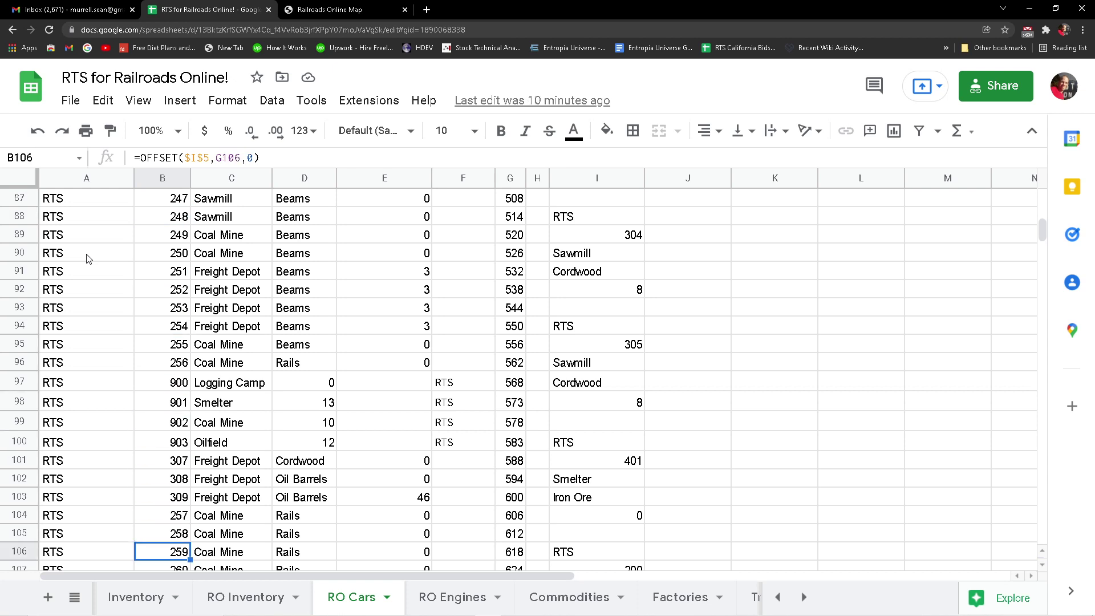
key("Up")
key("Up")
key("Up")
key("Up")
key("Up")
key("Up")
key("Up")
key("Up")
key("Up")
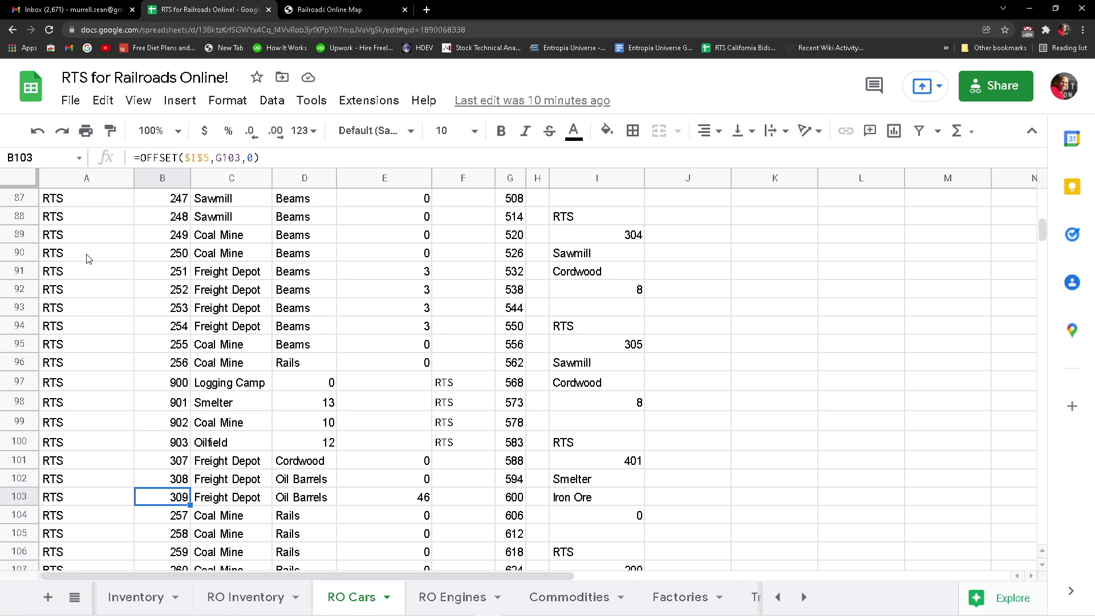
Examine the OFFSET formulas and the IDX formula across row 97, the row of car 900.
key("Right")
key("Right")
key("Right")
key("Right")
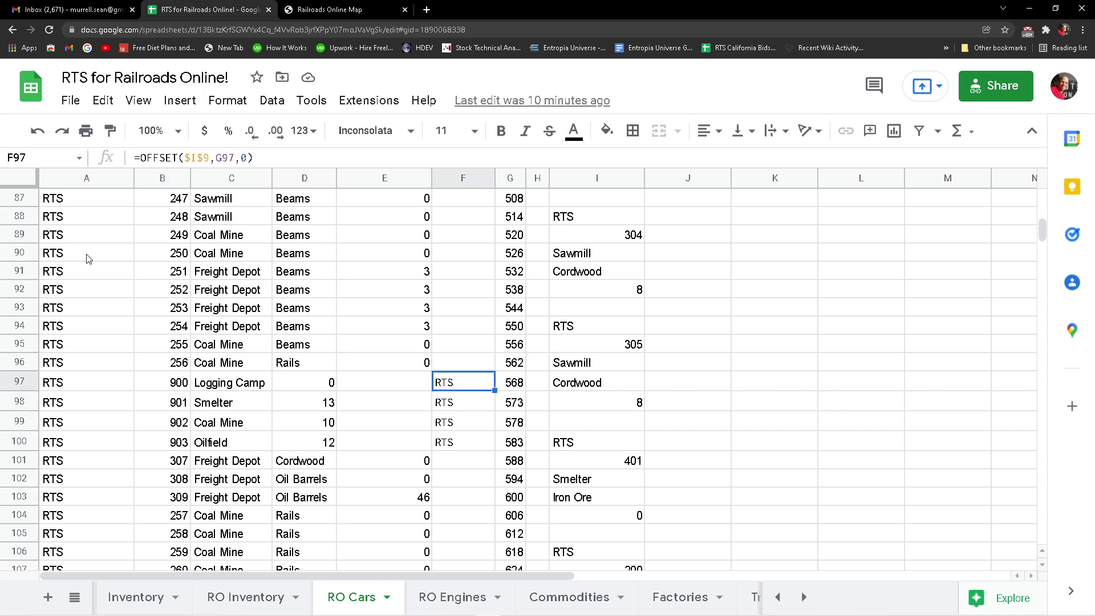
key("Left")
key("Left")
key("Left")
key("Right")
key("Right")
key("Right")
key("Right")
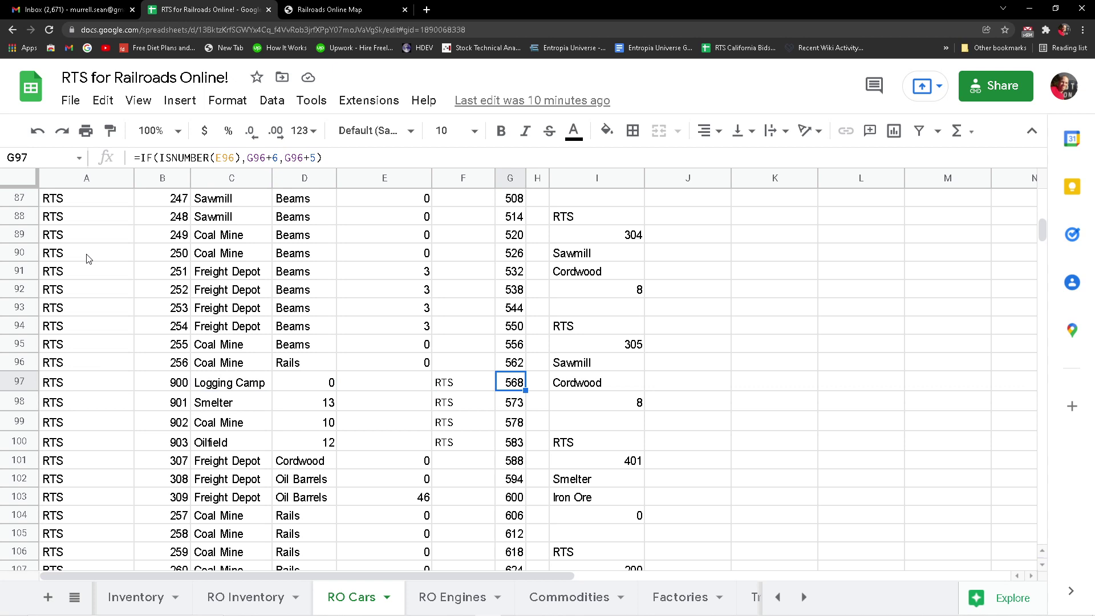
key("Left")
key("Left")
key("Left")
key("Left")
key("Left")
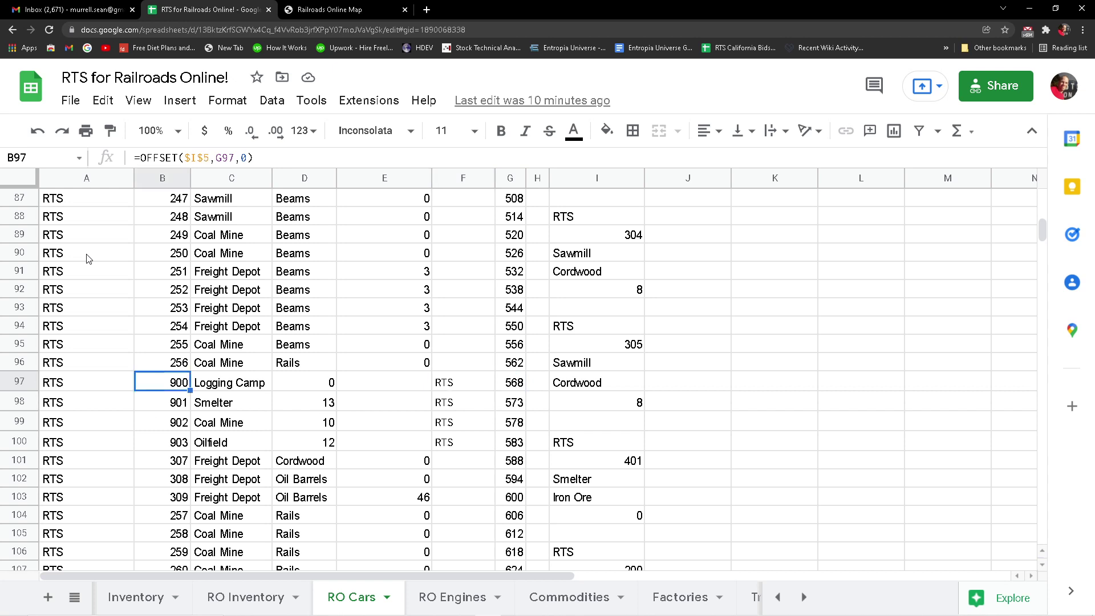
key("Right")
key("Right")
key("Right")
key("Right")
key("Right")
key("Right")
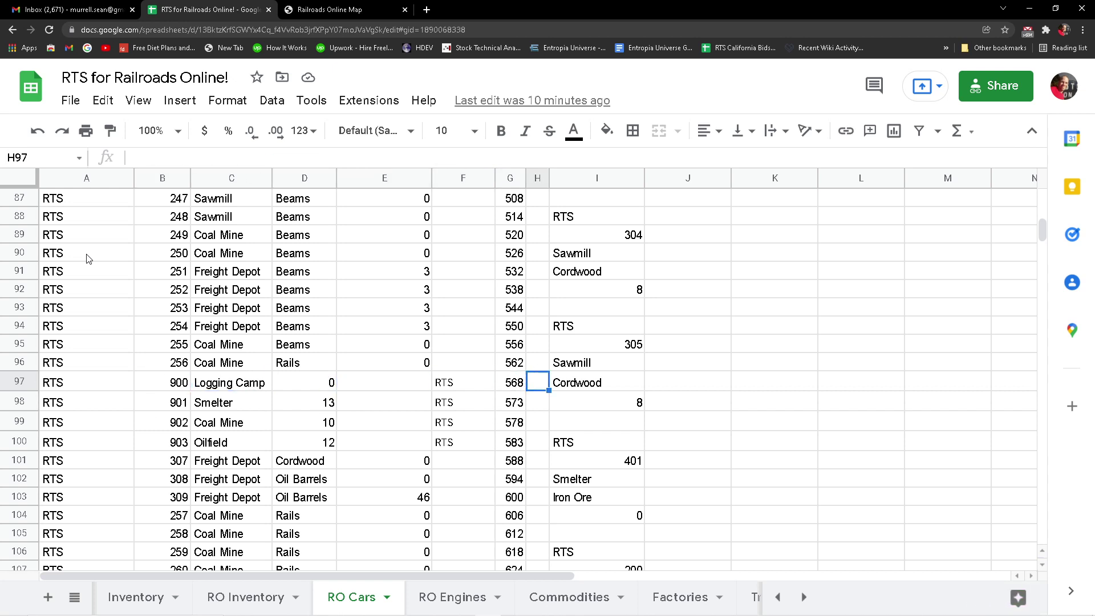
key("Left")
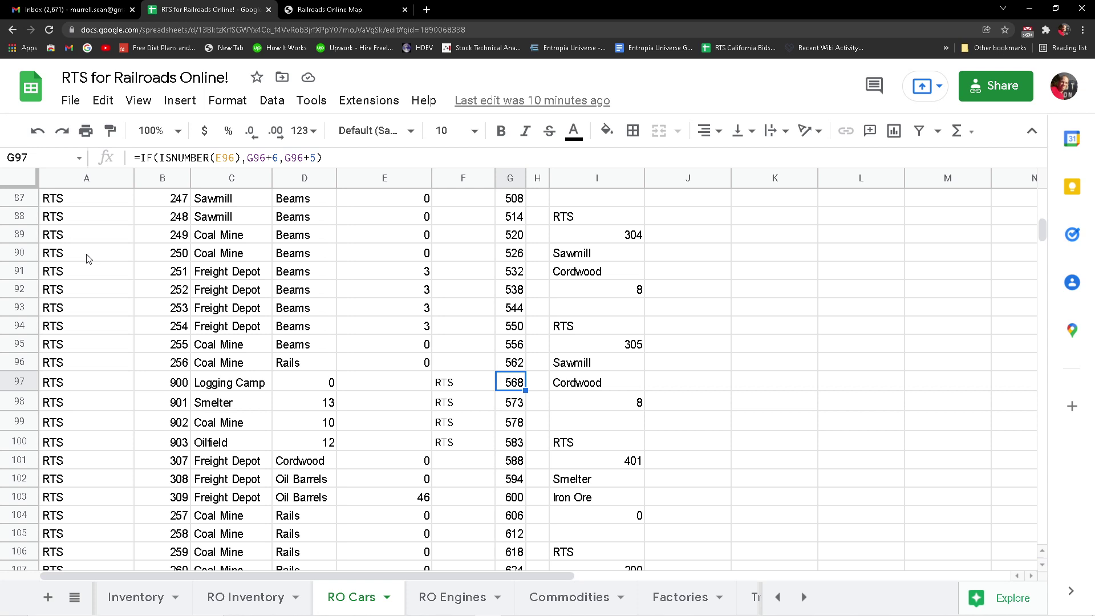
Check the Loads column formulas from row 97 down past the end of the car list to row 137.
key("Left")
key("Left")
key("Down")
key("Down")
key("Down")
key("Down")
key("Down")
key("Down")
key("Down")
key("Down")
key("Down")
key("Down")
key("Down")
key("Down")
key("Down")
key("Down")
key("Down")
key("Down")
key("Down")
key("Down")
key("Down")
key("Down")
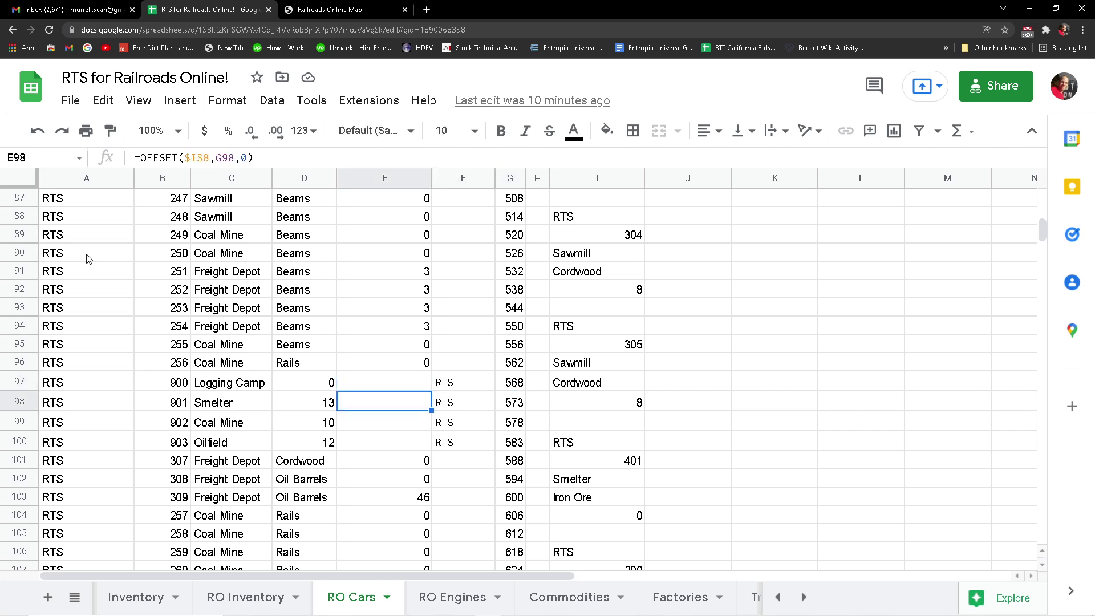
key("Down")
key("Down")
key("Down")
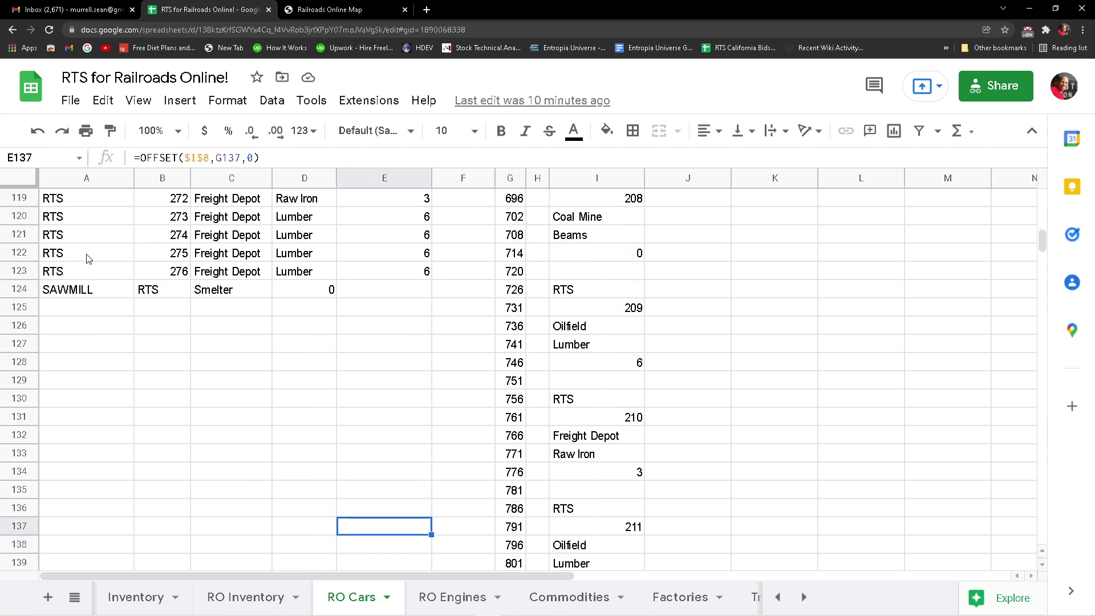
Review the Loads column from row 137 back up through the car list to row 81.
key("Up")
key("Up")
key("Up")
key("Up")
key("Up")
key("Up")
key("Up")
key("Up")
key("Up")
key("Up")
key("Up")
key("Up")
key("Up")
key("Up")
key("Up")
key("Up")
key("Up")
key("Up")
key("Up")
key("Up")
key("Up")
key("Up")
key("Up")
key("Up")
key("Up")
key("Up")
key("Up")
key("Up")
key("Up")
key("Up")
key("Up")
key("Up")
key("Up")
key("Up")
key("Up")
key("Up")
key("Up")
key("Up")
key("Up")
key("Up")
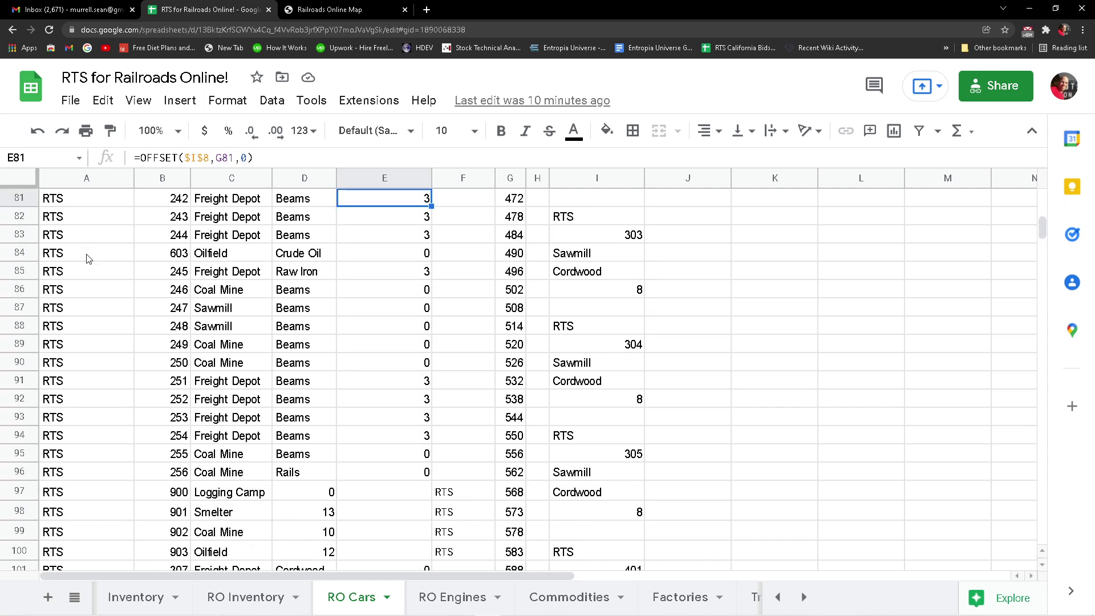
Inspect the Loads entries below row 81, around the shifted rows of cars 900 to 903, ending at row 97.
key("Down")
key("Down")
key("Down")
key("Down")
key("Down")
key("Down")
key("Down")
key("Down")
key("Down")
key("Down")
key("Down")
key("Down")
key("Down")
key("Down")
key("Down")
key("Down")
key("Down")
key("Up")
key("Up")
key("Up")
key("Up")
key("Up")
key("Up")
key("Up")
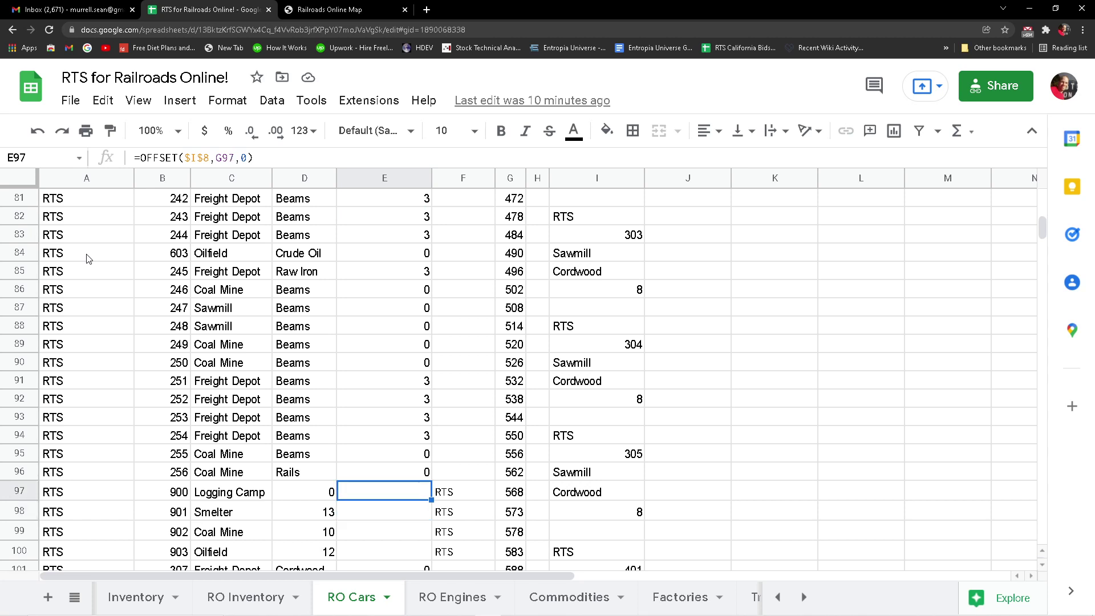
Examine the remaining car rows from row 97 up to the Loads header in row 1.
key("Up")
key("Up")
key("Up")
key("Up")
key("Up")
key("Up")
key("Up")
key("Up")
key("Up")
key("Up")
key("Up")
key("Up")
key("Up")
key("Up")
key("Up")
key("Up")
key("Up")
key("Up")
key("Up")
key("Up")
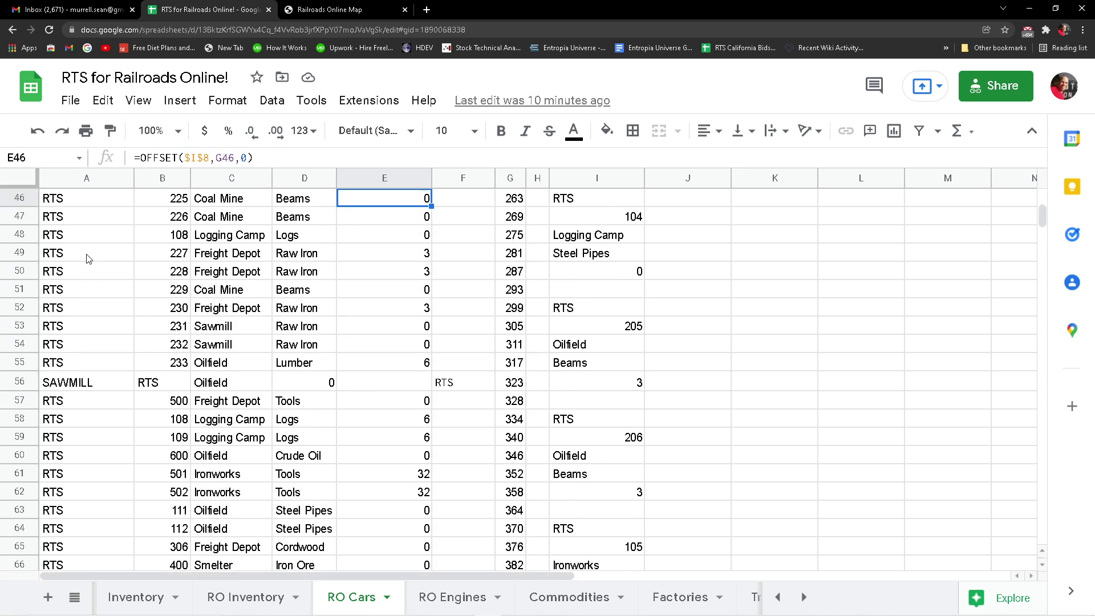
key("Up")
key("Up")
key("Up")
key("Up")
key("Up")
key("Up")
key("Up")
key("Up")
key("Up")
key("Up")
key("Up")
key("Up")
key("Up")
key("Up")
key("Up")
key("Up")
key("Up")
key("Up")
key("Up")
key("Up")
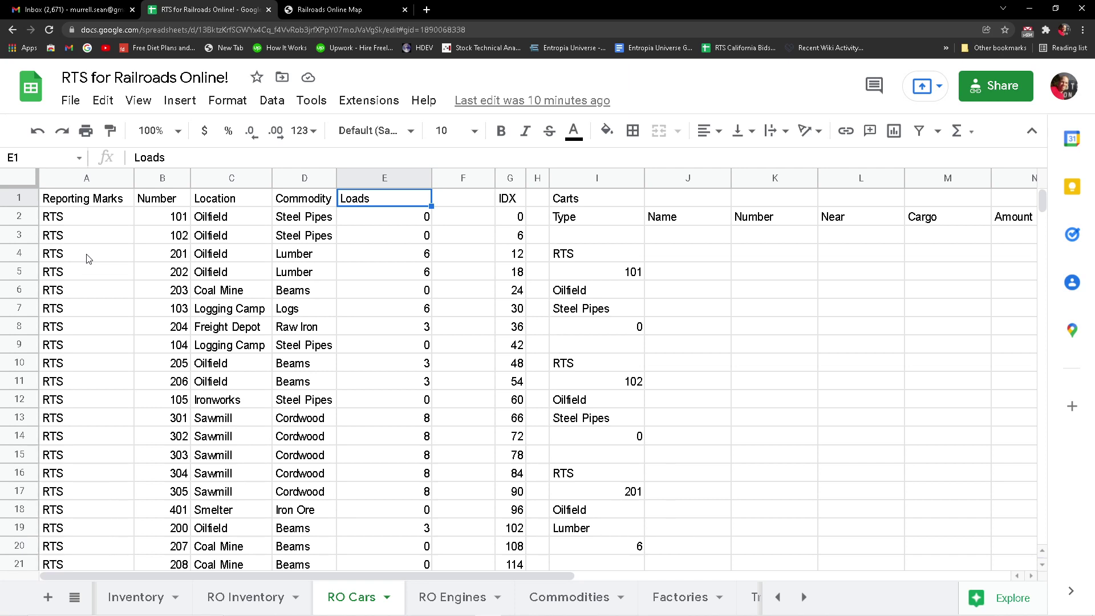
Look through the whole car list along the Loads column, from the header down past the last car to row 138.
key("Down")
key("Down")
key("Down")
key("Down")
key("Down")
key("Down")
key("Down")
key("Down")
key("Down")
key("Down")
key("Down")
key("Down")
key("Down")
key("Down")
key("Down")
key("Down")
key("Down")
key("Down")
key("Down")
key("Down")
key("Down")
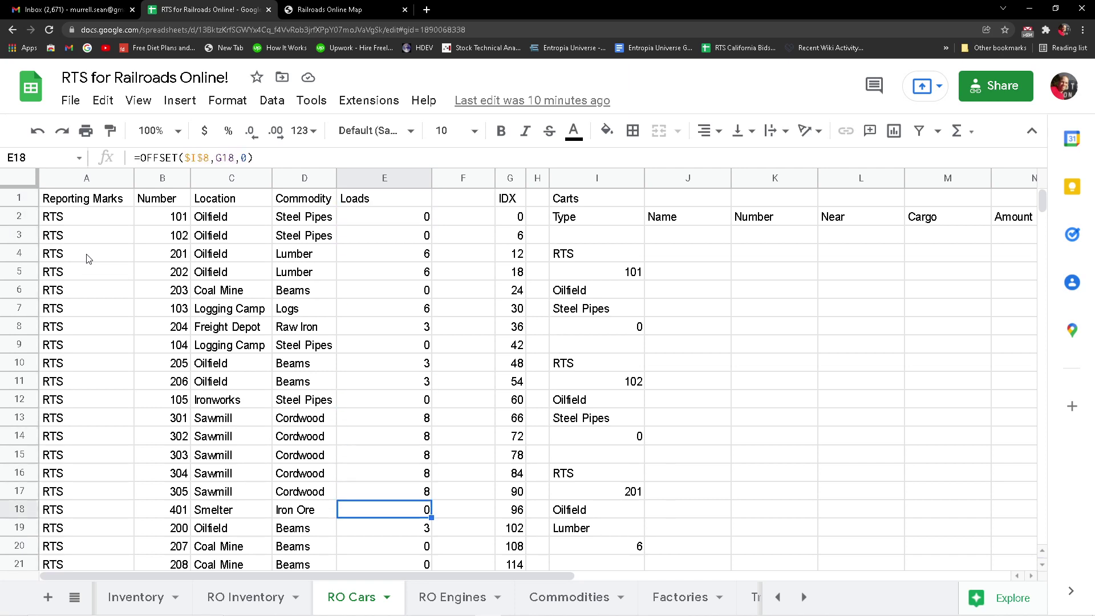
key("Down")
key("Down")
key("Down")
key("Down")
key("Down")
key("Down")
key("Down")
key("Down")
key("Down")
key("Down")
key("Down")
key("Down")
key("Down")
key("Down")
key("Down")
key("Down")
key("Down")
key("Down")
key("Down")
key("Down")
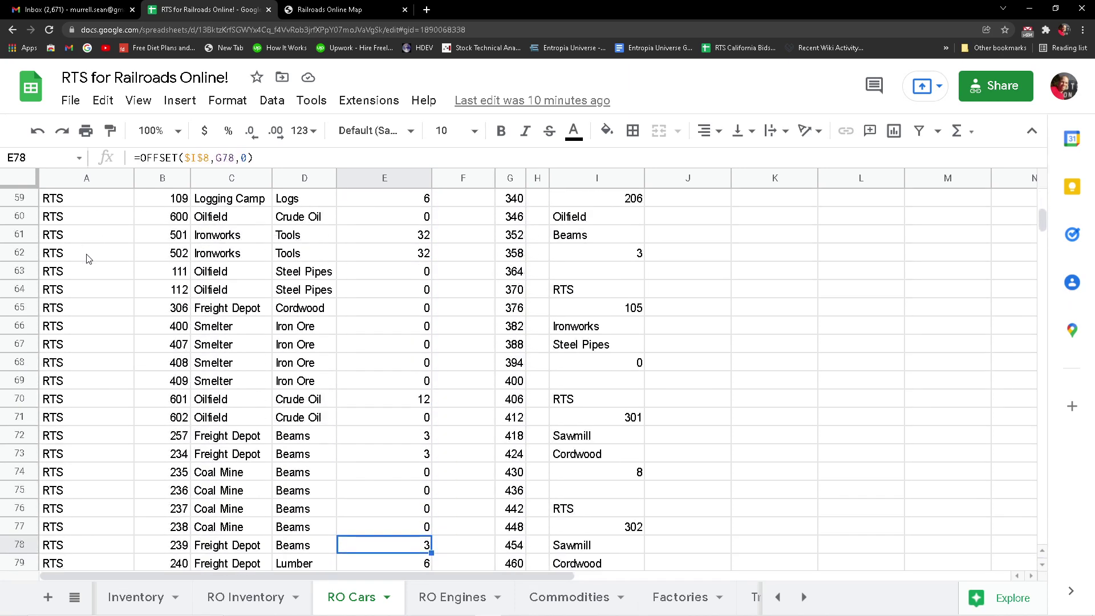
key("Down")
key("Down")
key("Down")
key("Down")
key("Down")
key("Down")
key("Down")
key("Down")
key("Down")
key("Down")
key("Down")
key("Down")
key("Down")
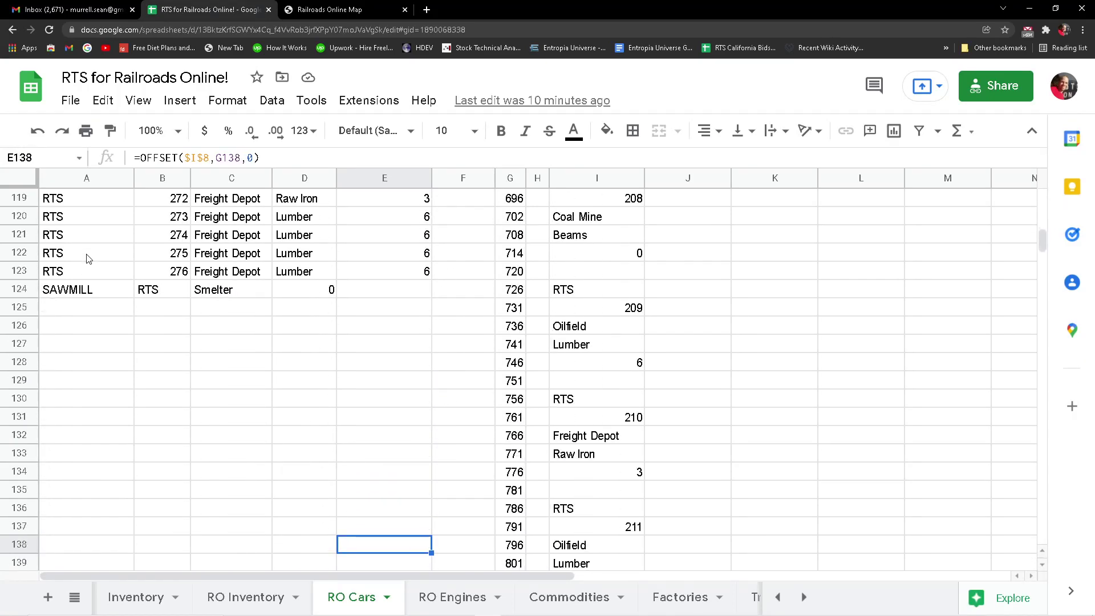
Go back up the Loads column from row 138 past the header and stop at row 19.
key("Up")
key("Up")
key("Up")
key("Up")
key("Up")
key("Up")
key("Up")
key("Up")
key("Up")
key("Up")
key("Up")
key("Up")
key("Up")
key("Up")
key("Up")
key("Up")
key("Up")
key("Up")
key("Up")
key("Up")
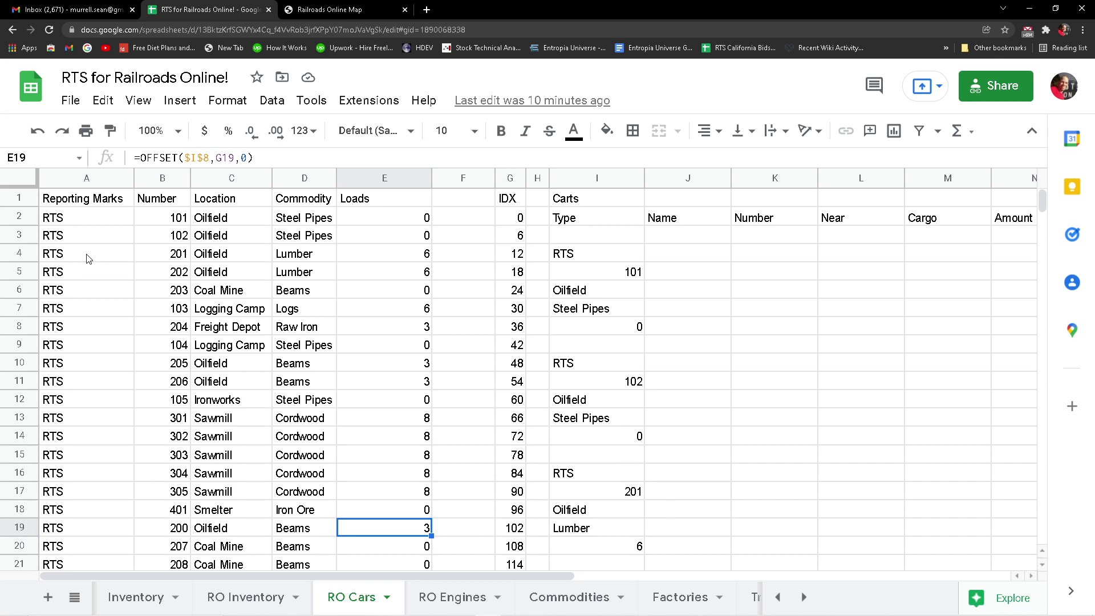
Open the RO Engines sheet and look over its engine entries.
left_click(448, 606)
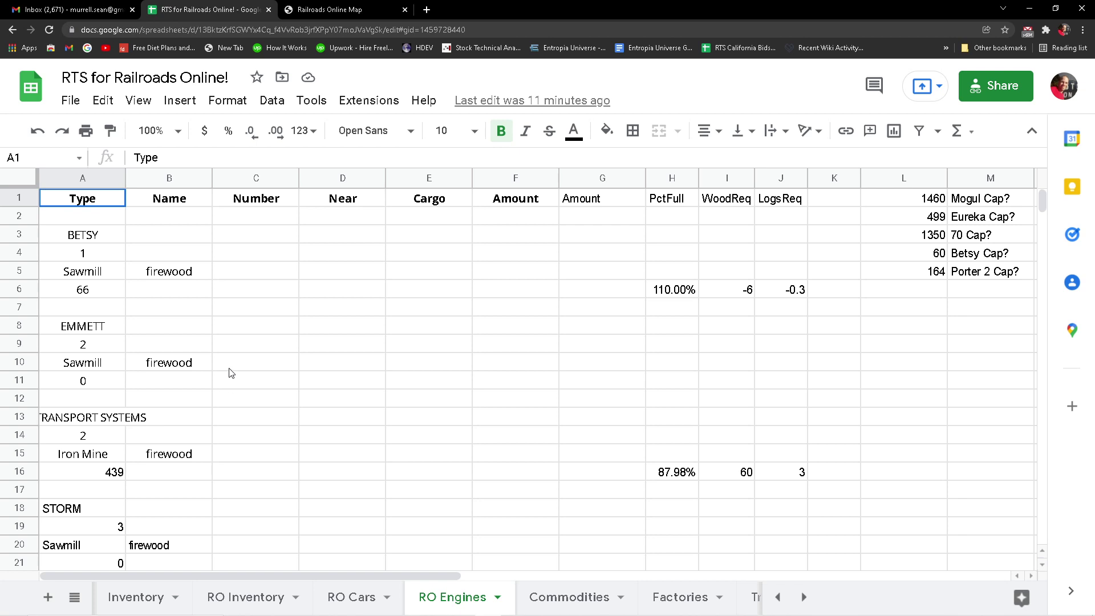
scroll(234, 354, "down", 5)
scroll(234, 354, "up", 5)
Paste the copied locomotive table next to the existing engine data, starting at cell B1.
left_click(154, 202)
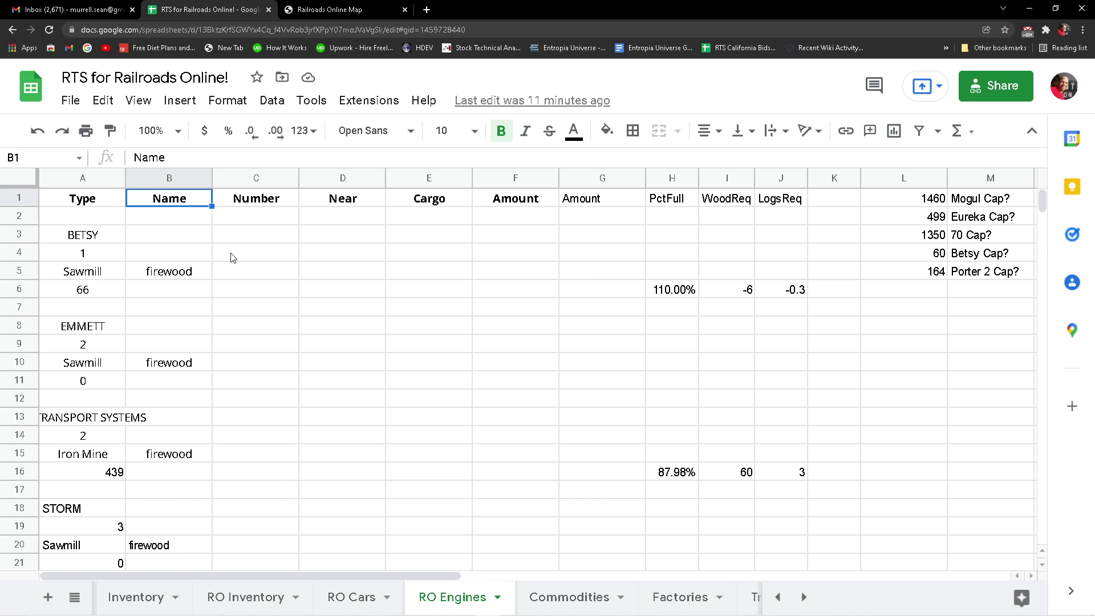
scroll(530, 420, "down", 15)
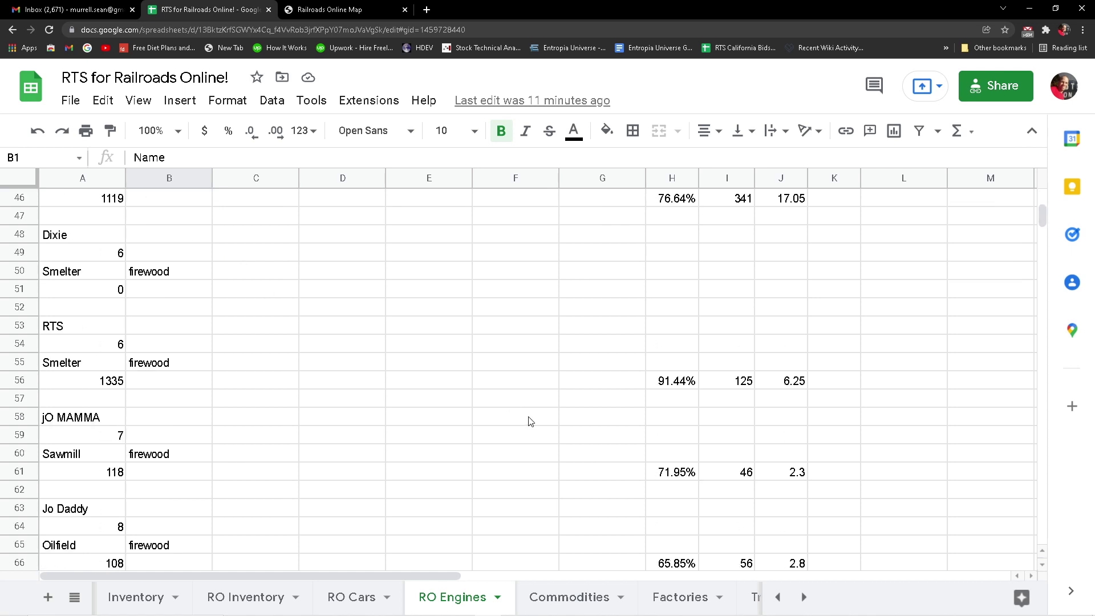
scroll(525, 419, "up", 15)
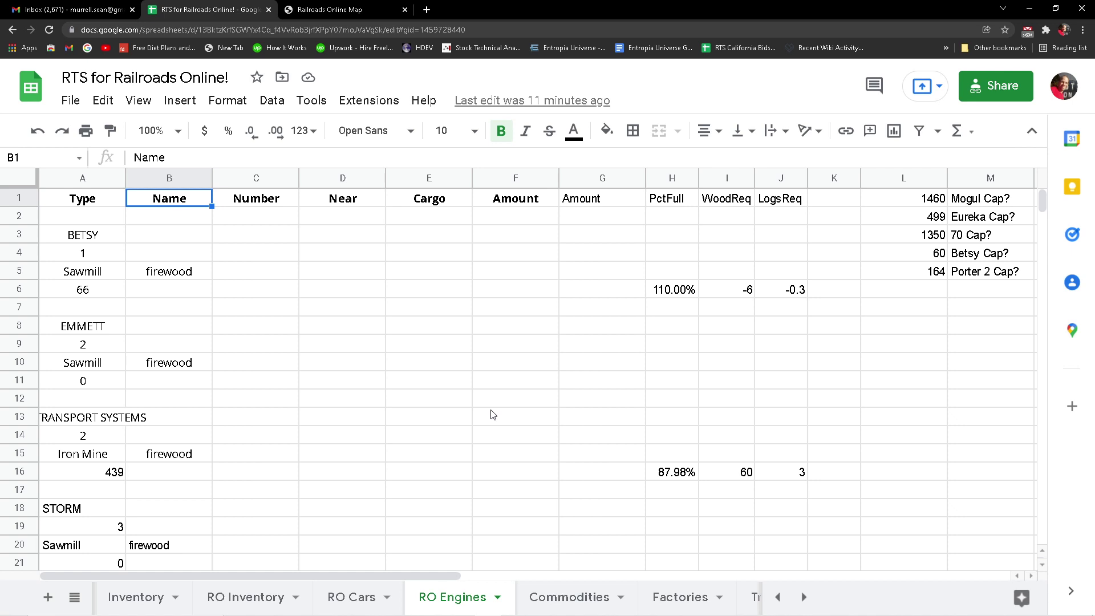
key("ctrl+v")
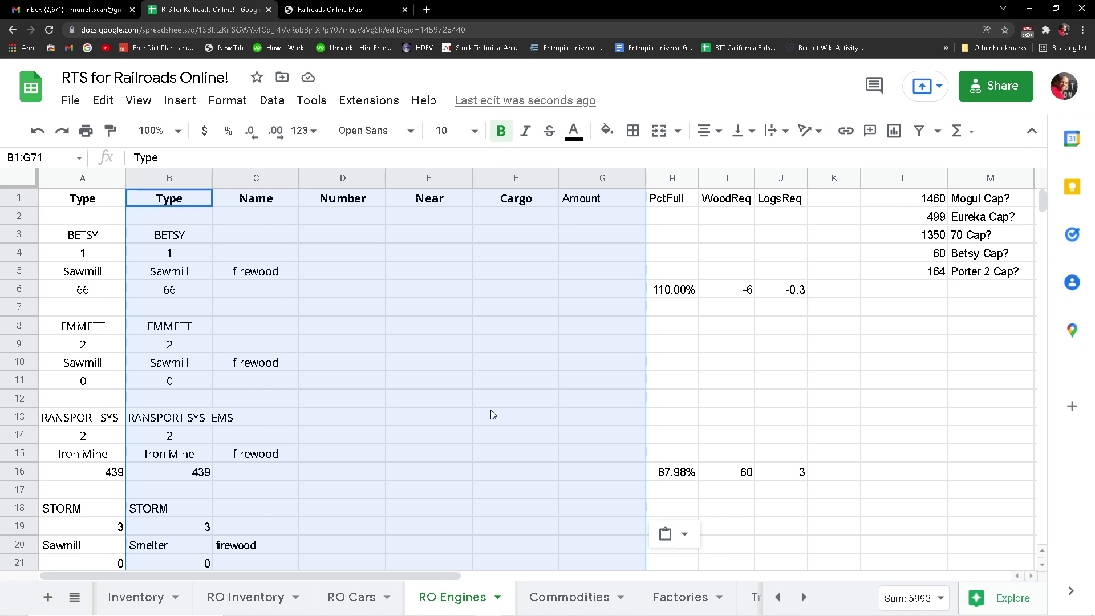
Compare the old and pasted engine columns from the header down to WILLOW, checking the row 26 firewood amounts.
key("Down")
key("Down")
key("Down")
key("Down")
key("Down")
key("Down")
key("Down")
key("Down")
key("Down")
key("Down")
key("Down")
key("Down")
key("Down")
key("Down")
key("Down")
key("Down")
key("Down")
key("Down")
key("Down")
key("Down")
key("Down")
key("Down")
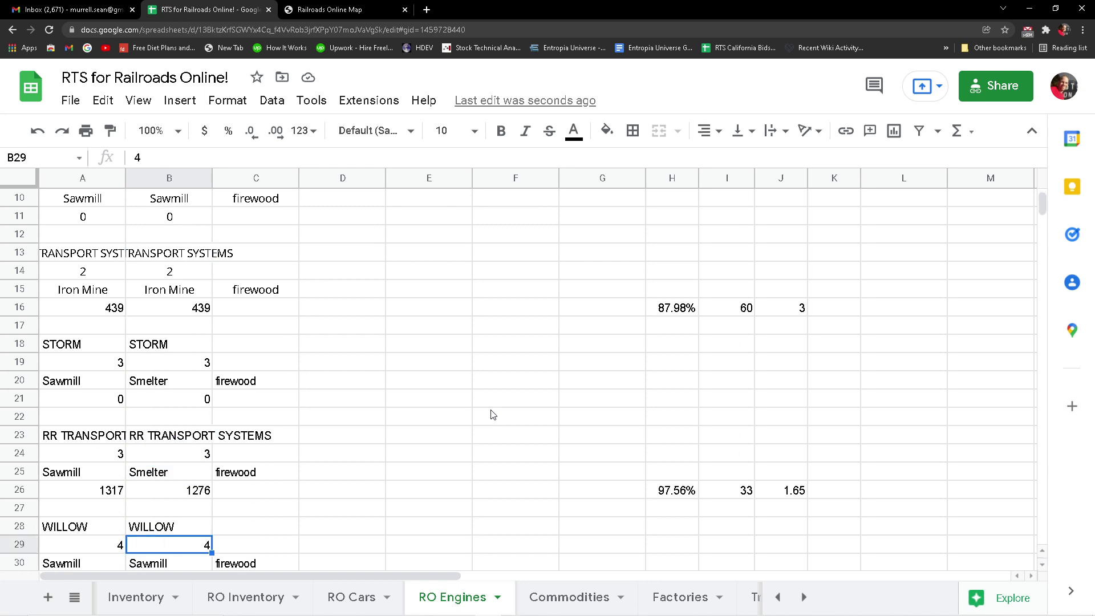
key("Up")
key("Up")
key("Up")
key("Up")
key("Down")
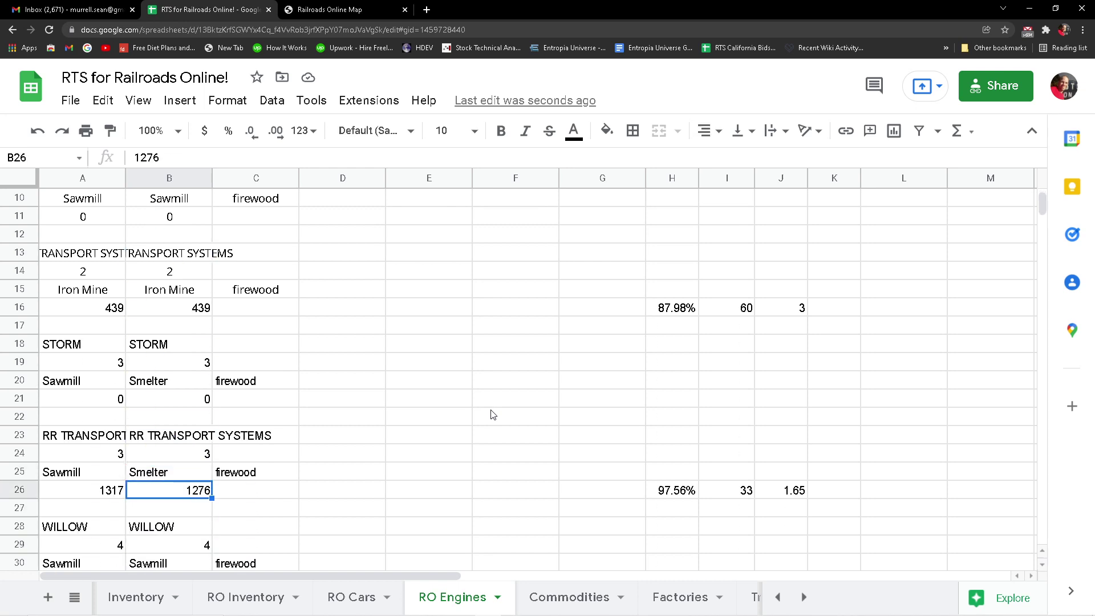
Compare the old and pasted engine values from row 26 down to the Dixie entry in row 49.
key("Down")
key("Down")
key("Down")
key("Down")
key("Down")
key("Down")
key("Down")
key("Down")
key("Down")
key("Down")
key("Down")
key("Down")
key("Down")
key("Down")
key("Down")
key("Down")
key("Down")
key("Down")
key("Down")
key("Down")
key("Down")
key("Down")
key("Down")
key("Down")
key("Down")
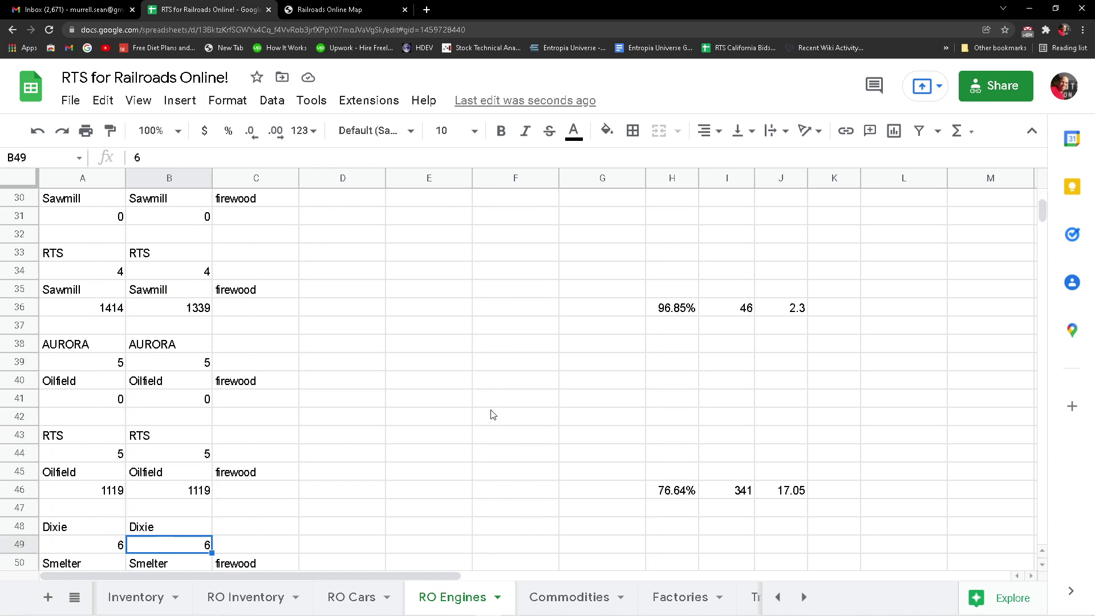
Compare the remaining engine entries from Dixie through MINER, down to the empty rows below.
key("Down")
key("Down")
key("Down")
key("Down")
key("Down")
key("Down")
key("Down")
key("Down")
key("Down")
key("Down")
key("Down")
key("Down")
key("Down")
key("Down")
key("Down")
key("Down")
key("Down")
key("Down")
key("Down")
key("Down")
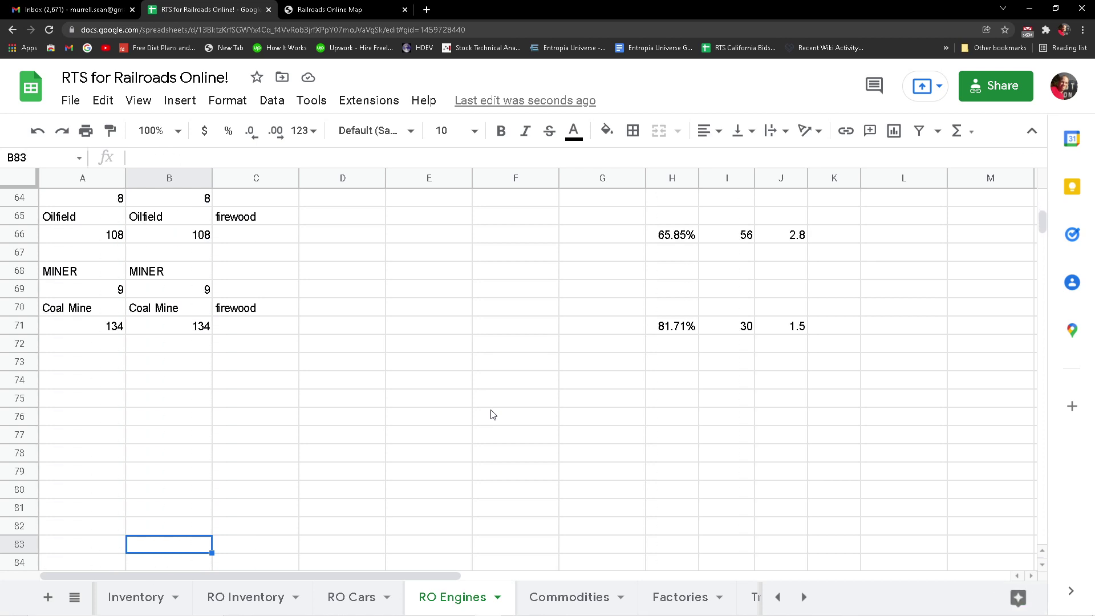
Recheck the upper engine rows and the columns across row 20, ending at the Type header in cell A1.
key("Page_Up")
key("Page_Up")
key("Page_Up")
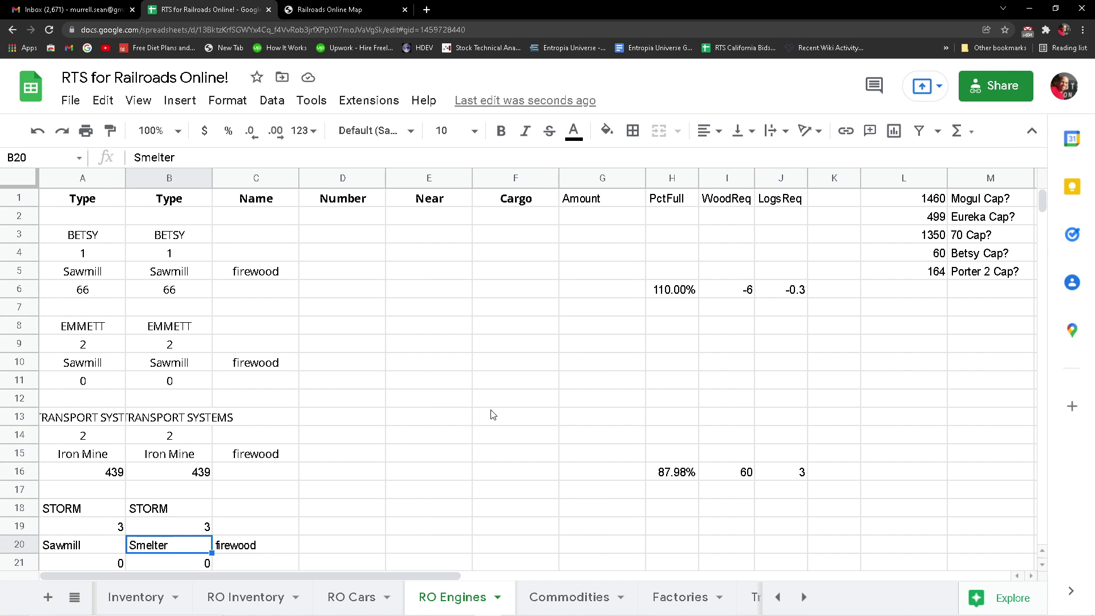
key("Right")
key("Right")
key("Right")
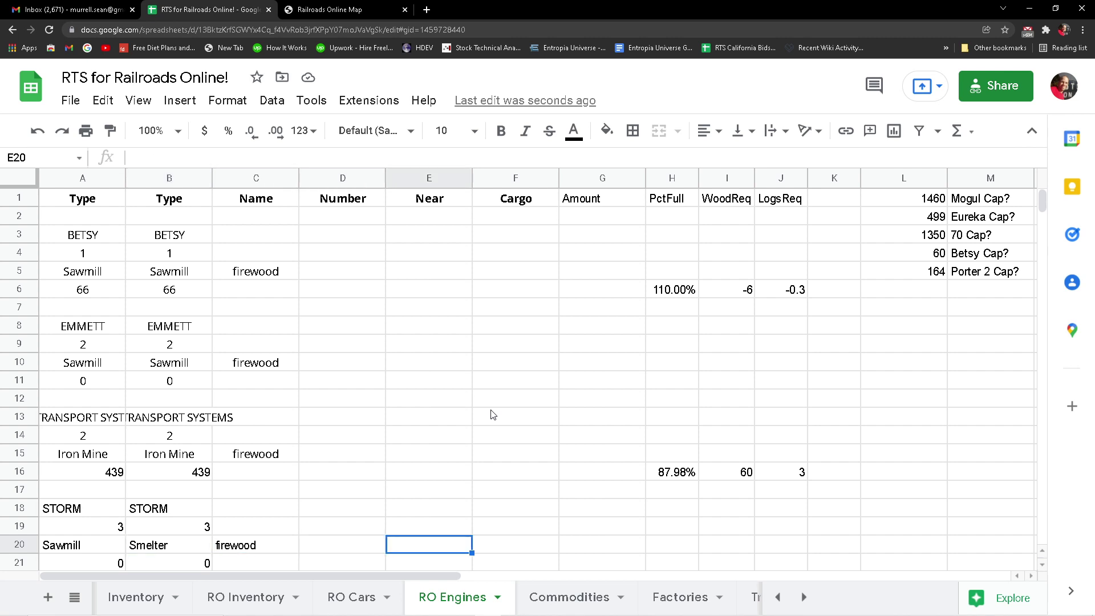
key("Right")
key("Right")
key("Left")
key("Left")
key("Home")
key("Up")
key("Up")
key("Up")
key("Up")
key("Up")
key("Up")
key("Up")
key("Up")
key("Up")
key("Up")
key("Up")
key("Up")
key("Up")
key("Up")
key("Up")
key("Up")
key("Up")
key("Up")
key("Up")
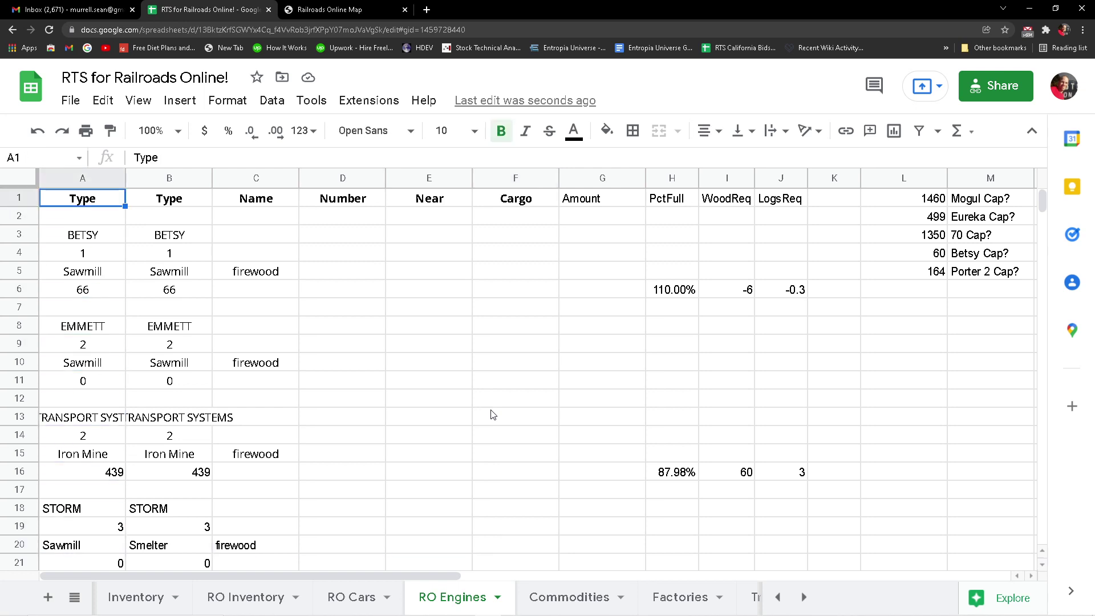
left_click(104, 107)
mouse_move(227, 293)
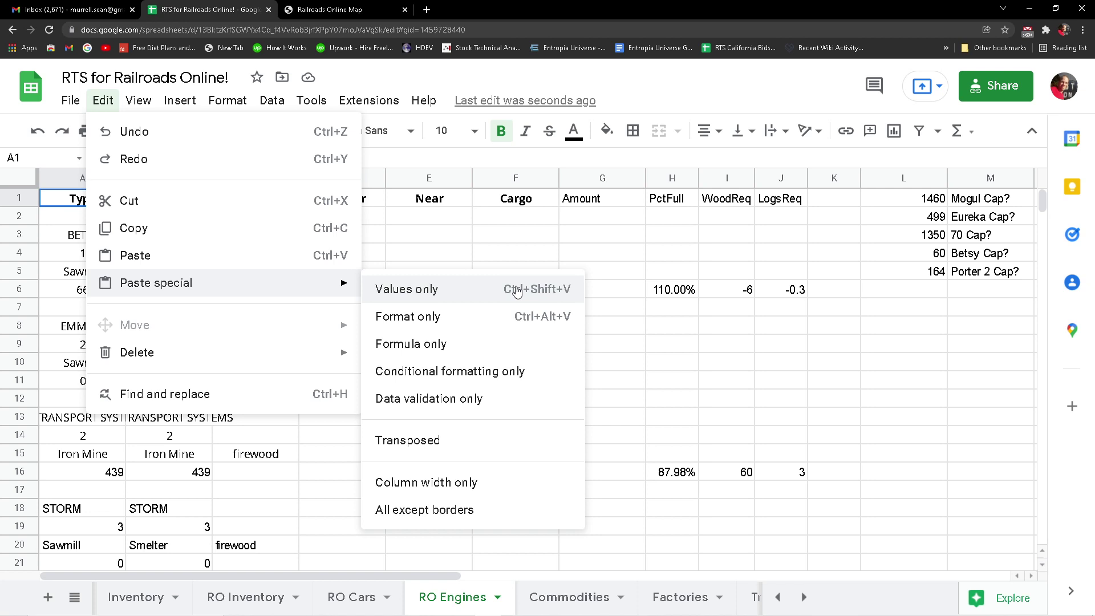
left_click(796, 430)
Paste the copied locomotive table over the existing engine data, starting at cell A1.
left_click(72, 198)
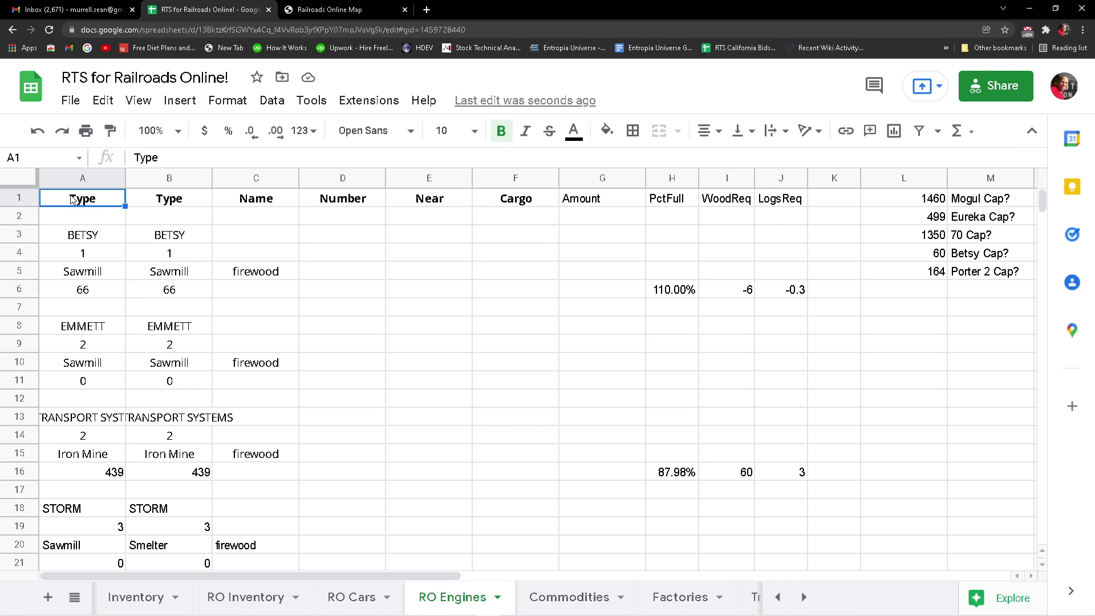
key("ctrl+v")
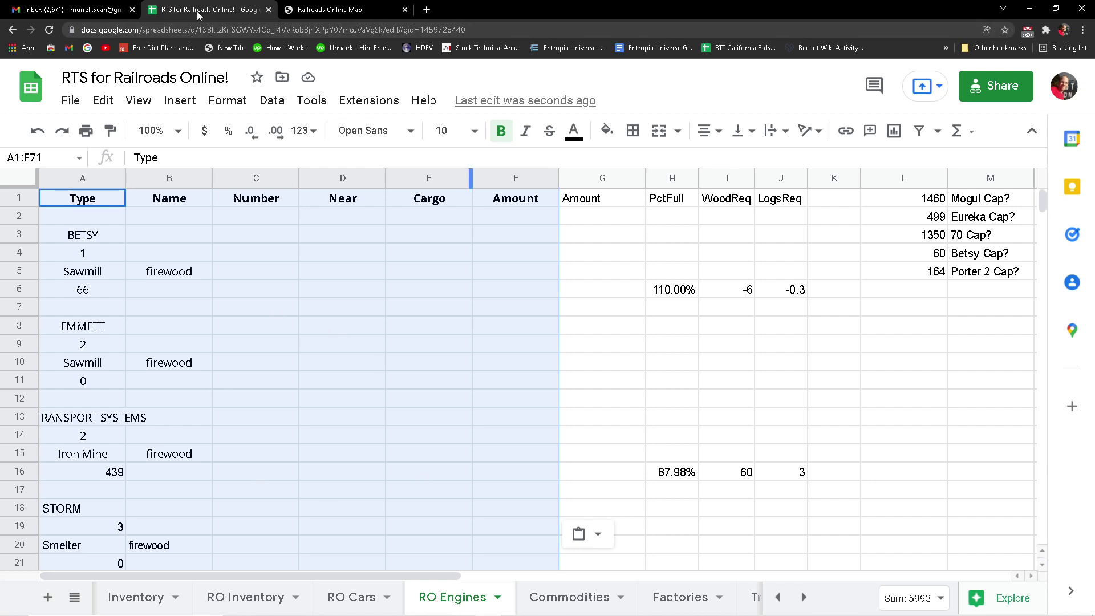
Switch to the Railroads Online Map page and copy the Carts table from its Type header through the handcar row.
left_click(323, 10)
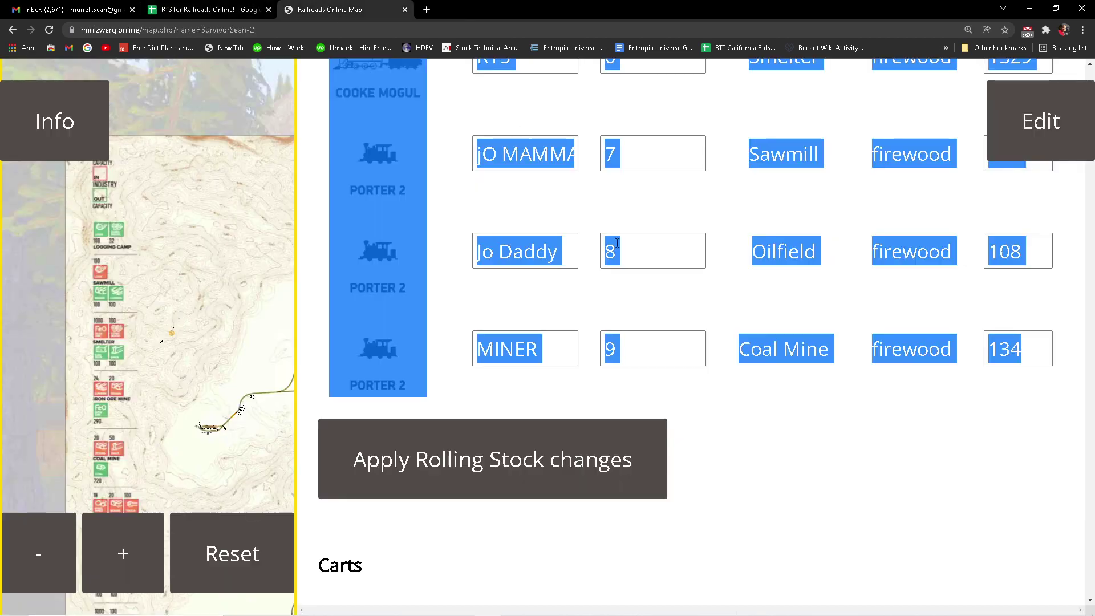
scroll(694, 505, "up", 5)
scroll(693, 505, "up", 10)
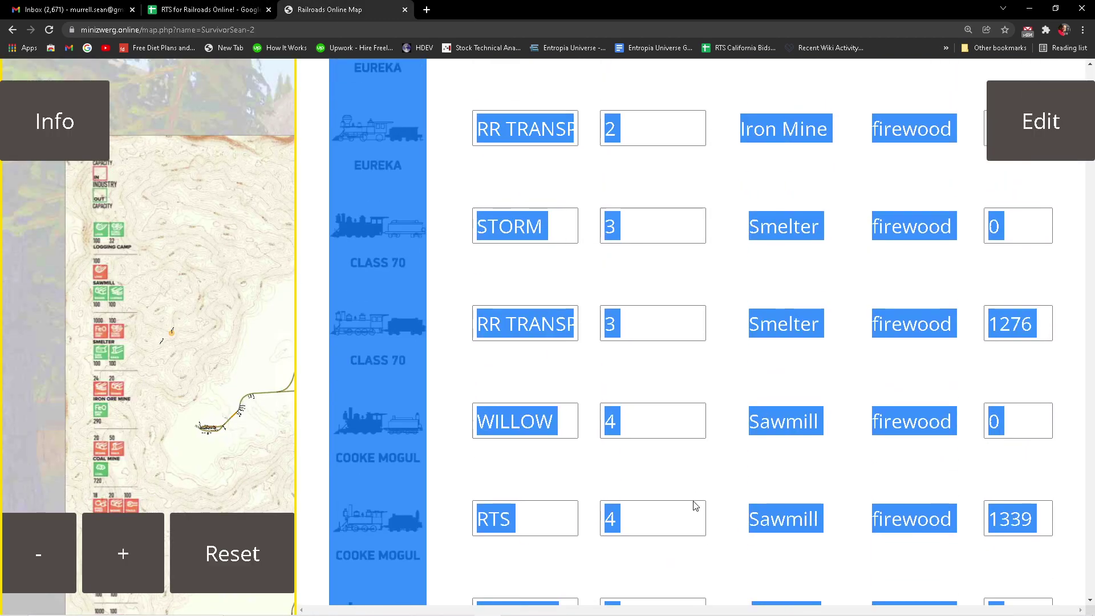
scroll(693, 506, "down", 7)
scroll(694, 506, "up", 15)
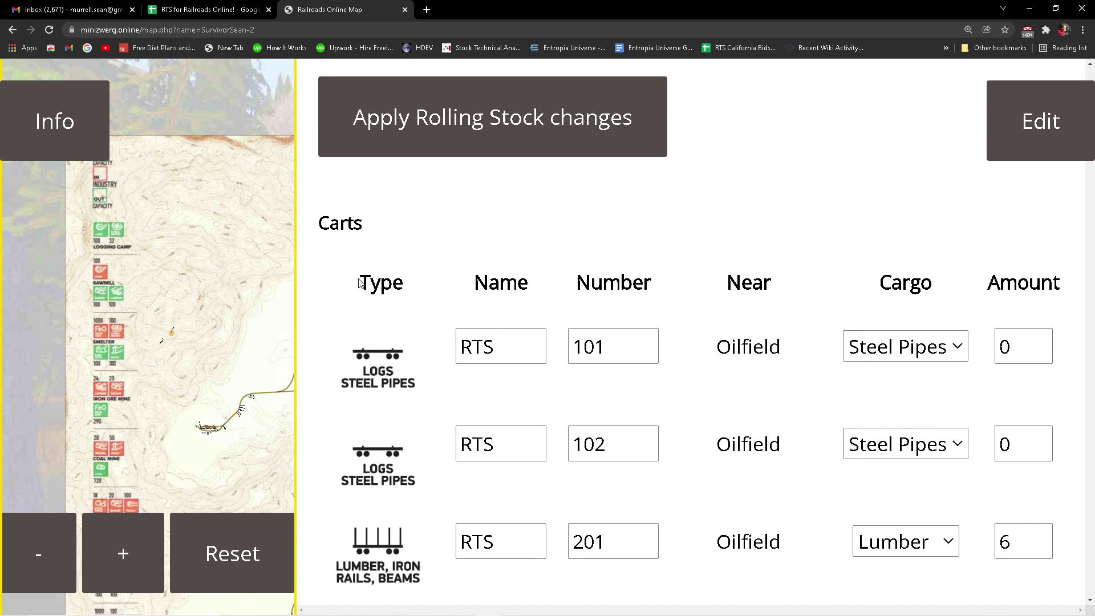
left_click_drag(360, 282, 719, 567)
scroll(720, 568, "down", 15)
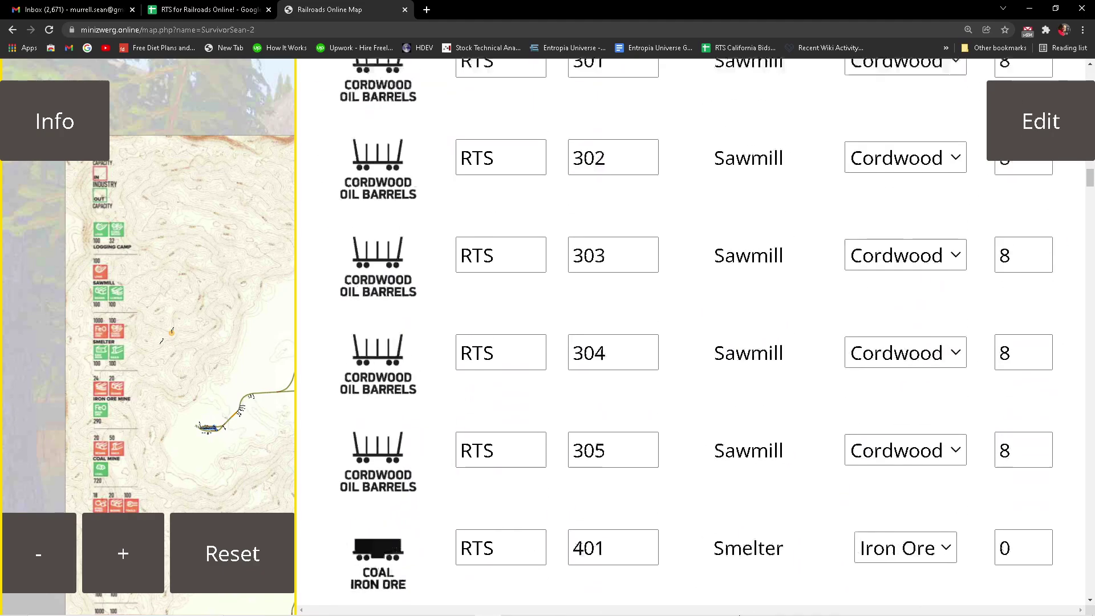
scroll(715, 331, "down", 20)
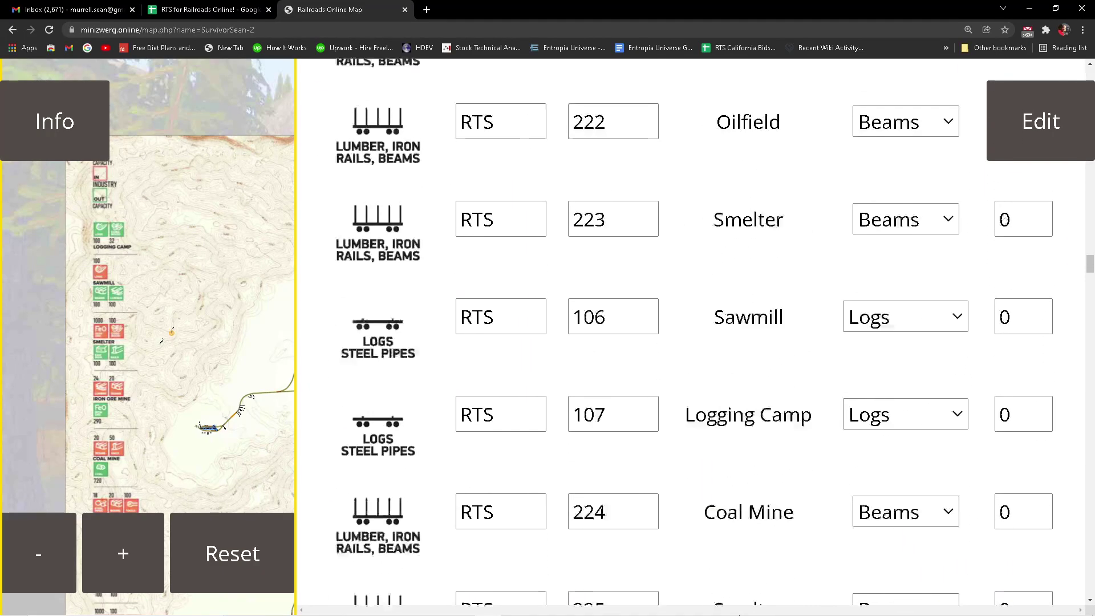
scroll(715, 332, "down", 20)
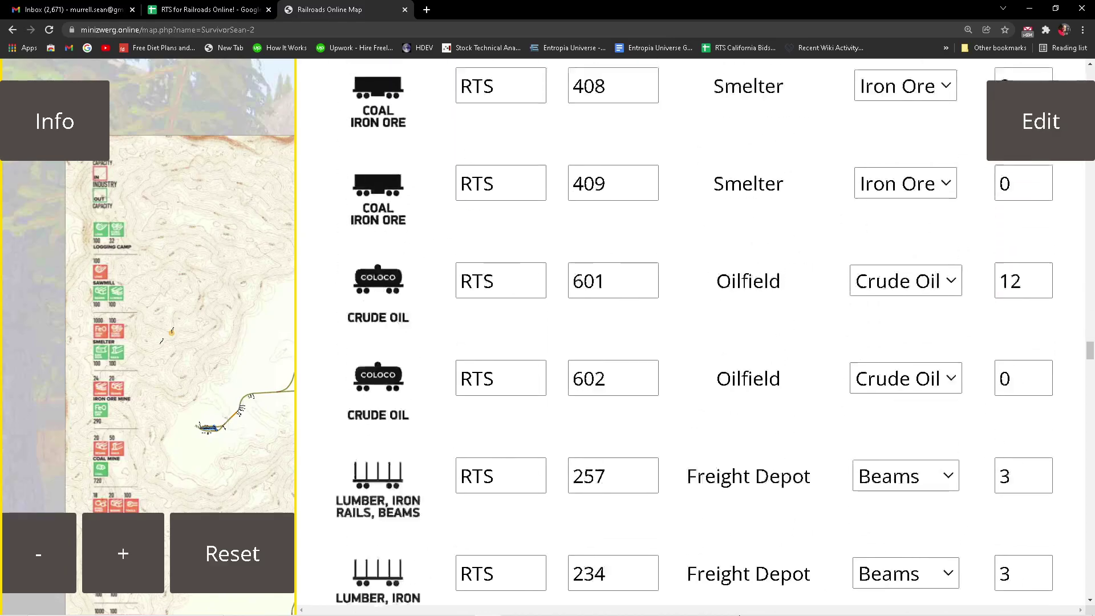
scroll(715, 332, "down", 20)
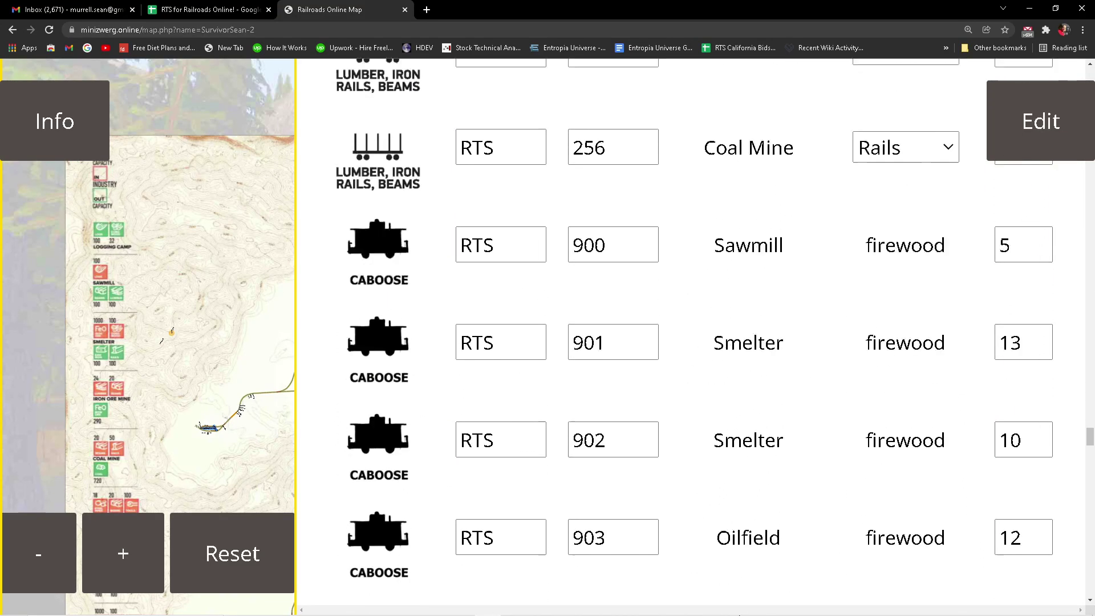
scroll(704, 297, "down", 20)
key("ctrl+a")
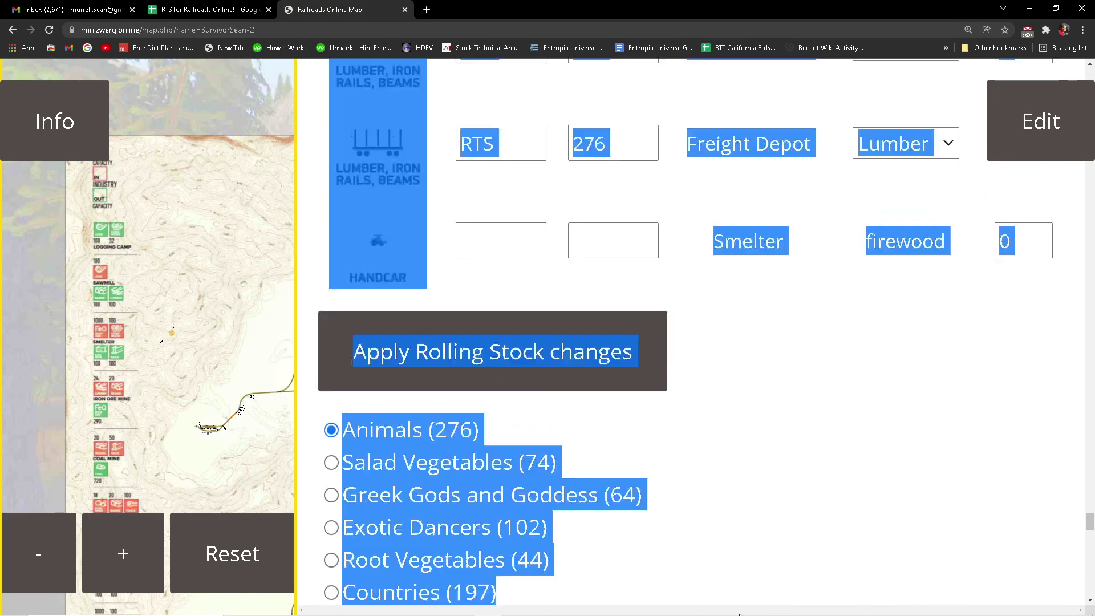
scroll(704, 297, "up", 6)
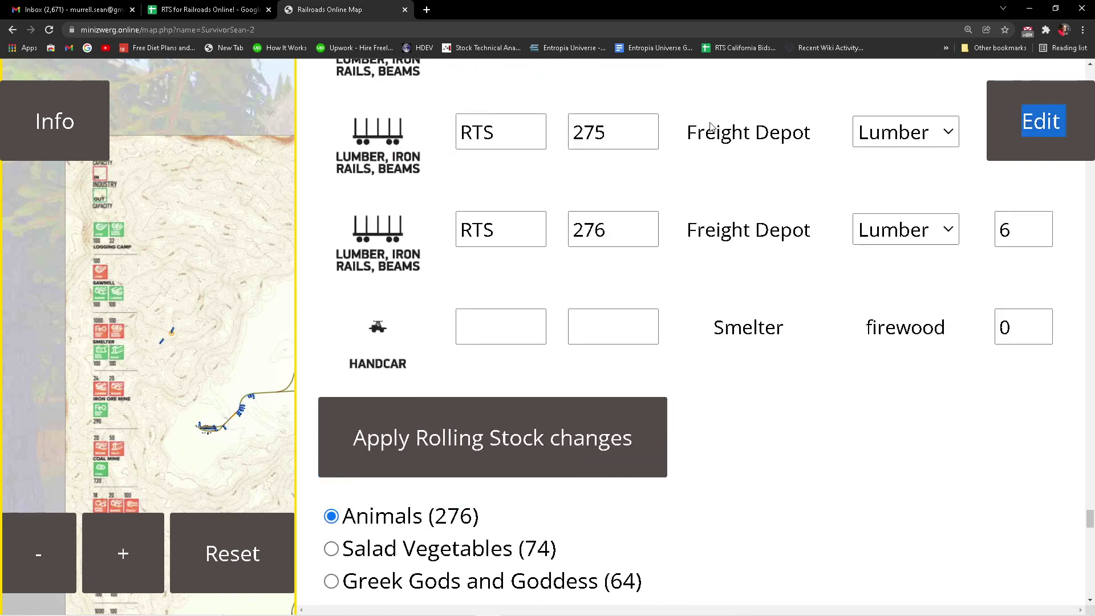
left_click_drag(724, 215, 1029, 362)
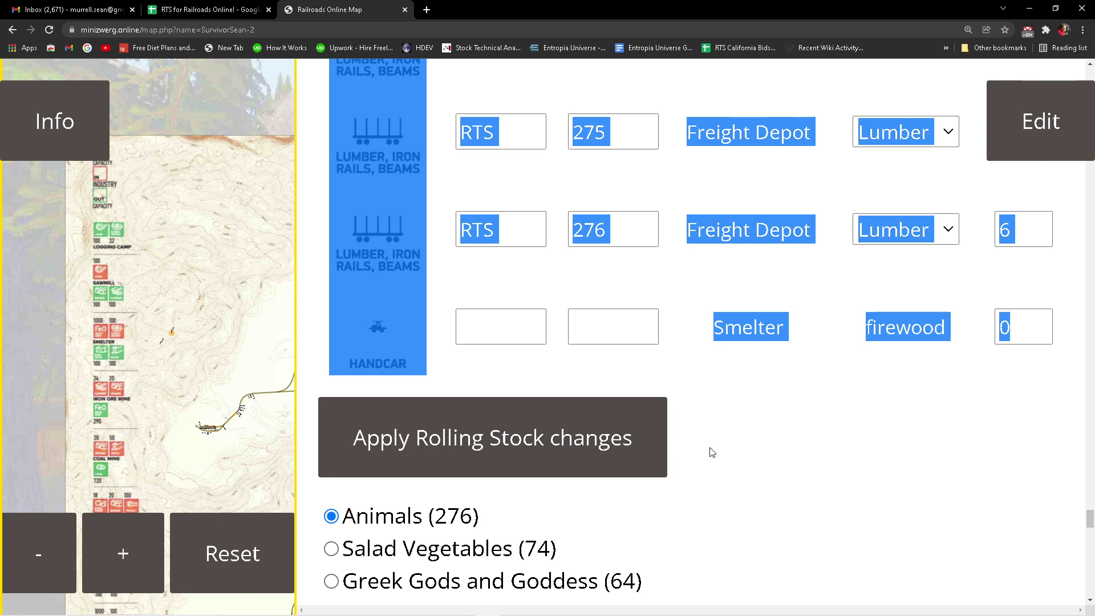
Return to the RTS spreadsheet and paste the copied Carts table beside the old data in RO Cars, starting at cell J2.
left_click(212, 10)
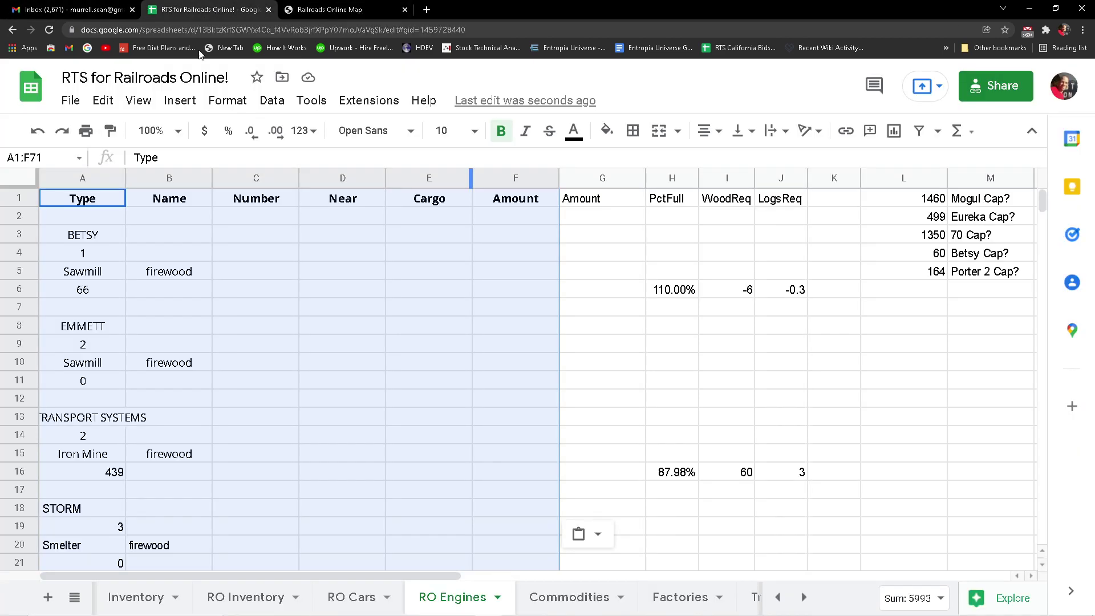
left_click(170, 221)
left_click(178, 196)
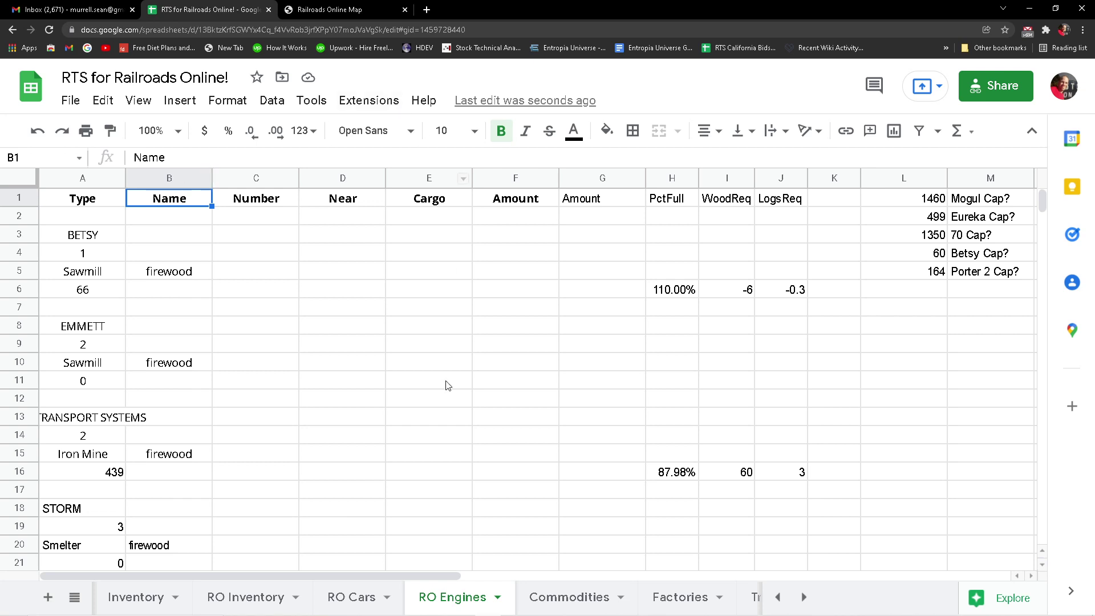
left_click(346, 611)
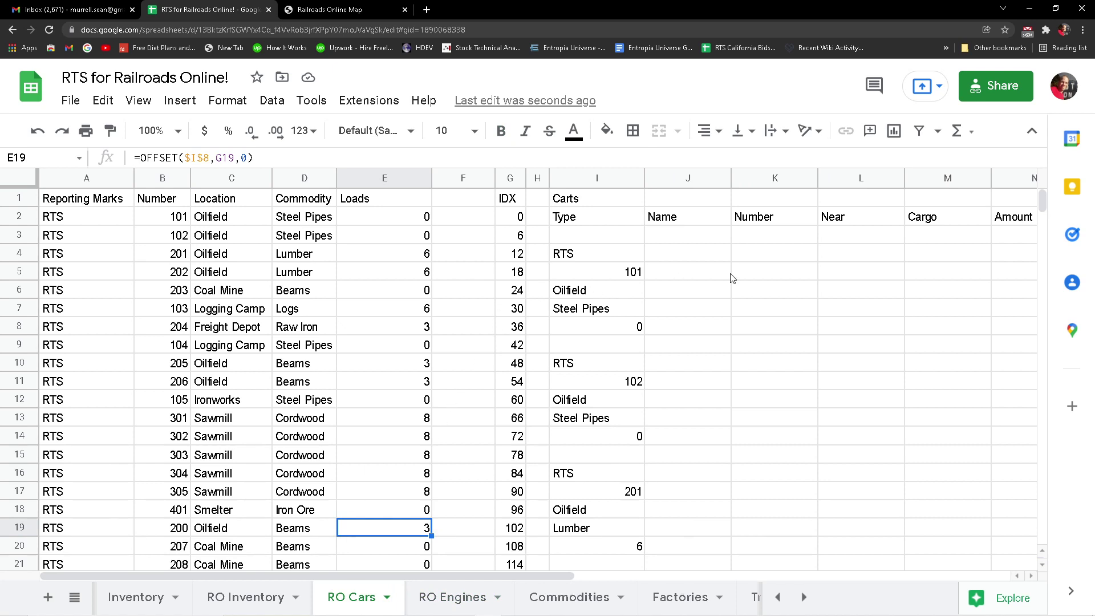
left_click(678, 221)
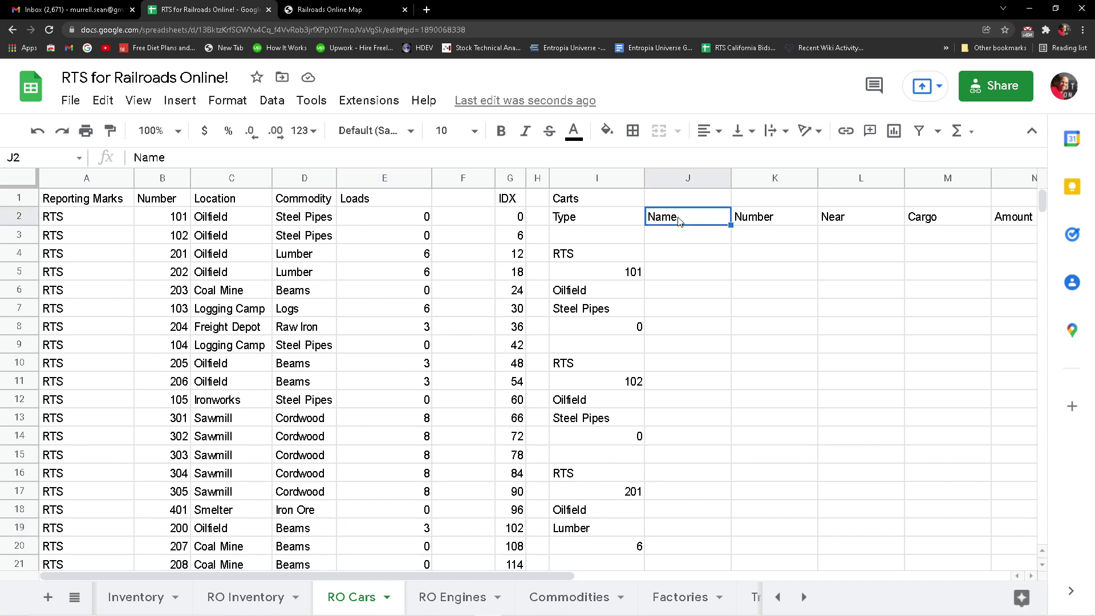
key("ctrl+v")
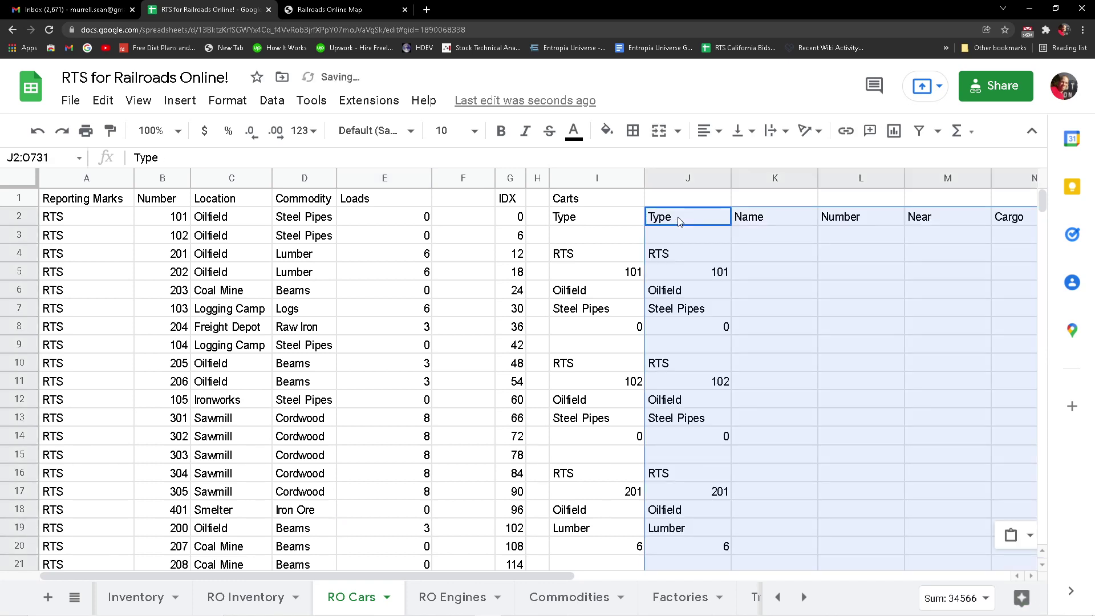
Compare the old cart data in column I with the newly pasted data in column J, from row 2 to row 61.
left_click(678, 222)
key("Down")
key("Down")
key("Down")
key("Down")
key("Down")
key("Down")
key("Down")
key("Down")
key("Down")
key("Down")
key("Down")
key("Down")
key("Down")
key("Down")
key("Down")
key("Down")
key("Down")
key("Down")
key("Down")
key("Down")
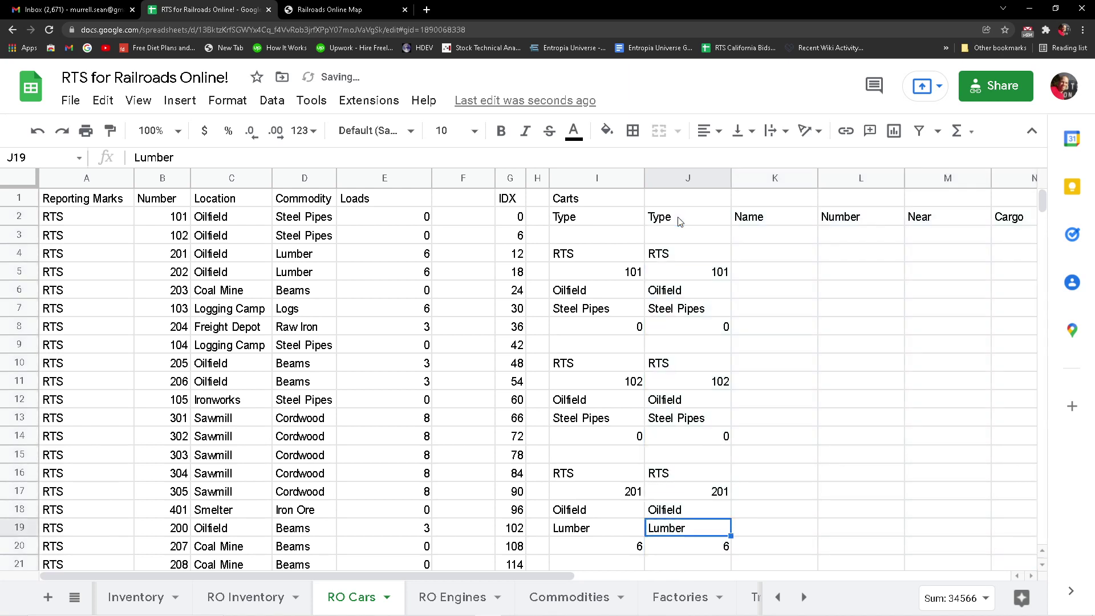
key("Down")
key("Down")
key("Down")
key("Down")
key("Down")
key("Down")
key("Down")
key("Down")
key("Down")
key("Down")
key("Down")
key("Down")
key("Down")
key("Down")
key("Down")
key("Down")
key("Down")
key("Down")
key("Down")
key("Down")
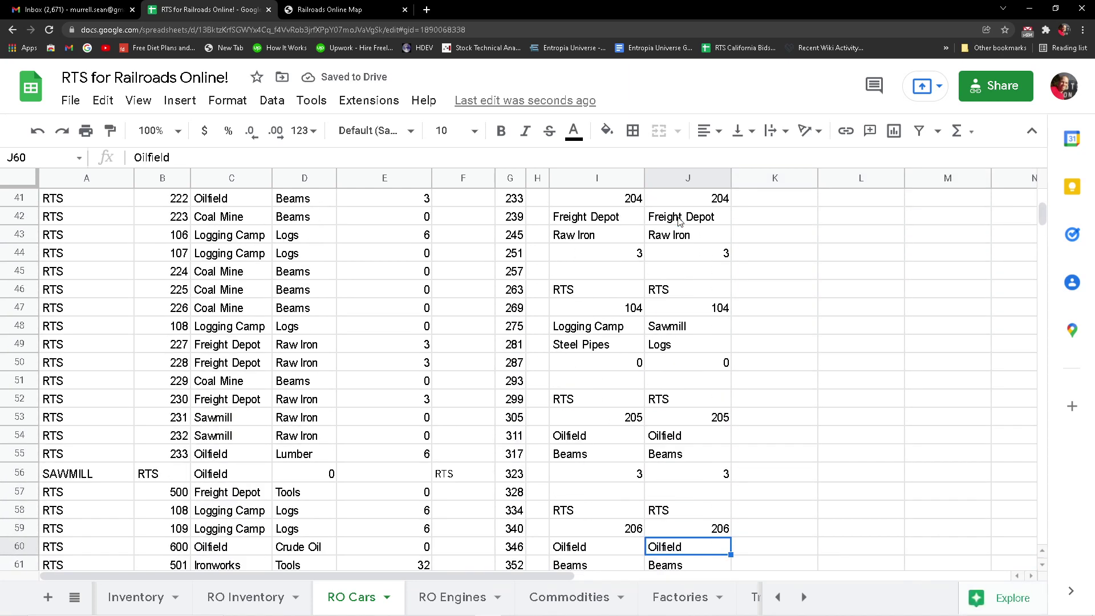
key("Up")
key("Up")
key("Up")
key("Up")
key("Up")
key("Up")
key("Up")
key("Up")
key("Up")
key("Up")
key("Up")
key("Up")
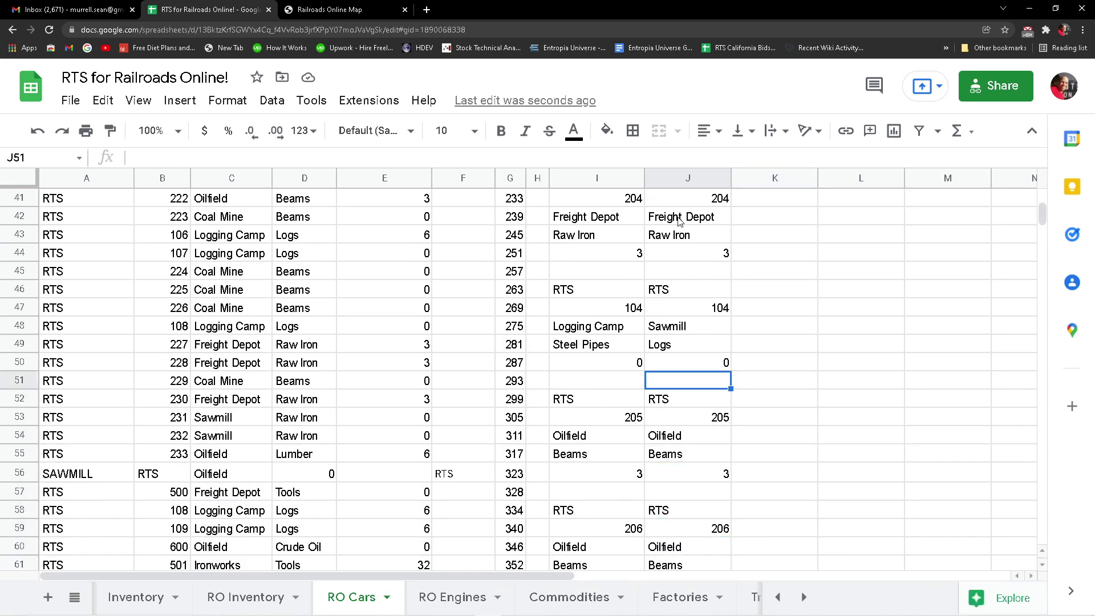
key("Left")
key("Right")
Continue comparing columns I and J through the remaining cart entries, ending at the firewood rows around row 733.
key("Page_Down")
key("Page_Down")
key("Page_Down")
key("Page_Down")
key("Page_Down")
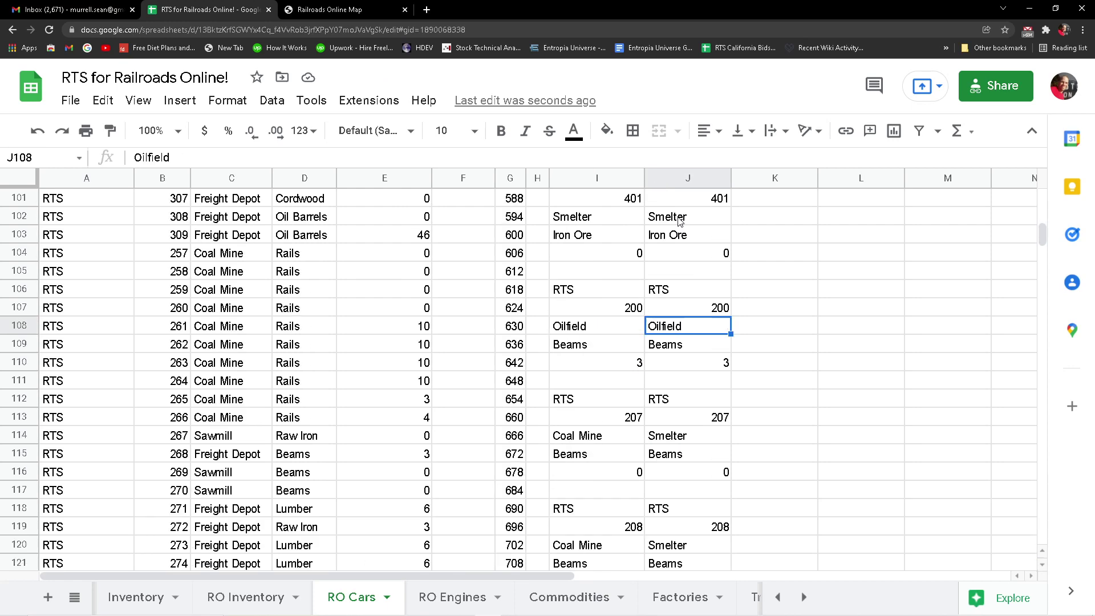
key("Page_Down")
key("Page_Down")
key("Page_Down")
key("Page_Down")
key("Page_Down")
key("Page_Down")
key("Page_Down")
key("Page_Down")
key("Page_Down")
key("Page_Down")
key("Page_Down")
key("Page_Down")
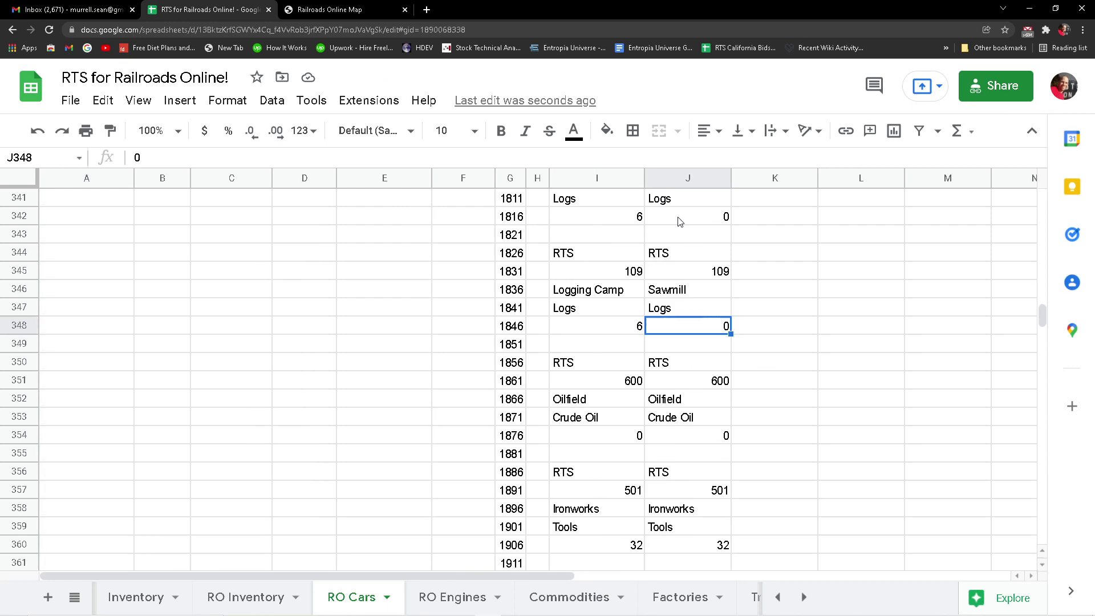
key("Page_Down")
key("Page_Down")
key("Page_Down")
key("Page_Down")
key("Page_Down")
key("Page_Down")
key("Page_Down")
key("Page_Down")
key("Page_Down")
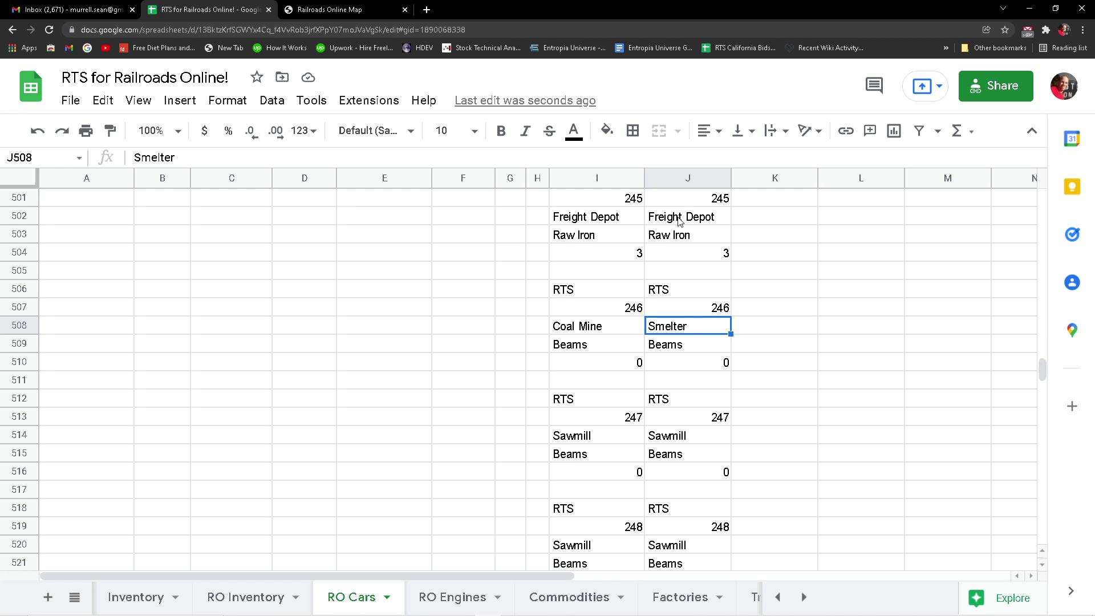
key("Page_Down")
key("Page_Down")
key("Page_Down")
key("Page_Down")
key("Page_Down")
key("Page_Down")
key("Page_Down")
key("Page_Down")
key("Page_Down")
key("Page_Down")
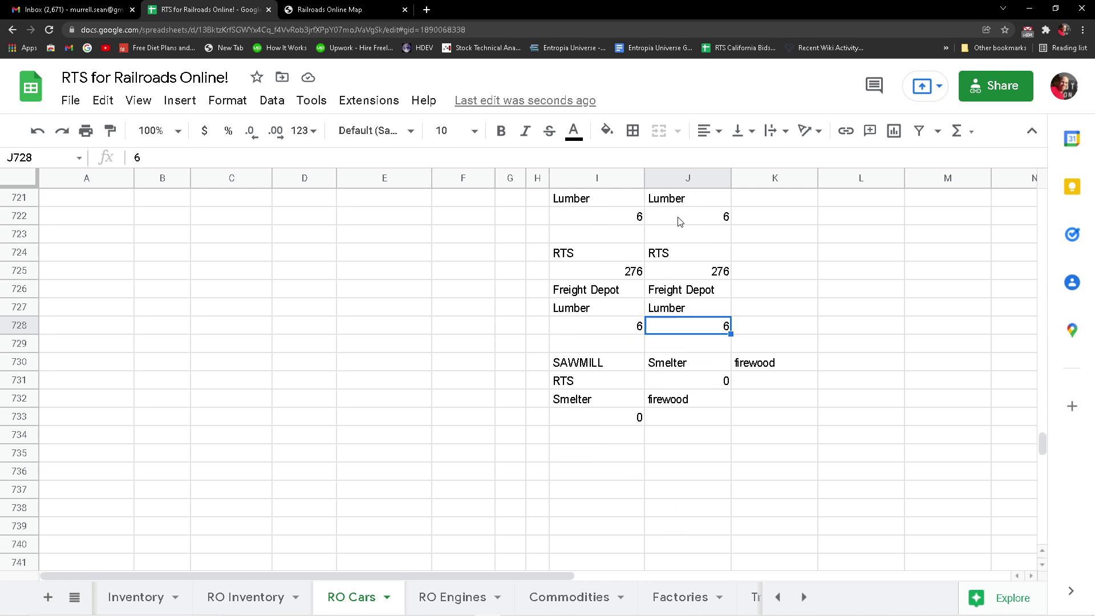
Recheck that the old and new entries line up in columns I and J between about rows 601 and 728.
key("Page_Up")
key("Page_Up")
key("Page_Up")
key("Page_Up")
key("Page_Up")
key("Page_Up")
key("Page_Up")
key("Page_Up")
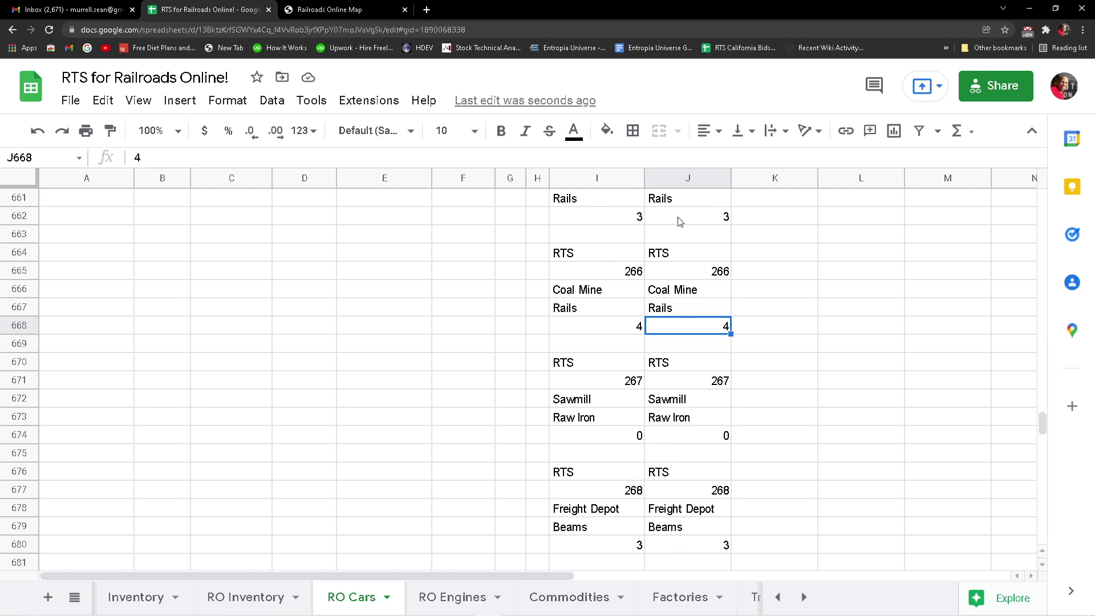
key("Page_Up")
key("Page_Up")
key("Page_Up")
key("Page_Down")
key("Page_Down")
key("Page_Down")
key("Page_Down")
key("Page_Down")
key("Page_Down")
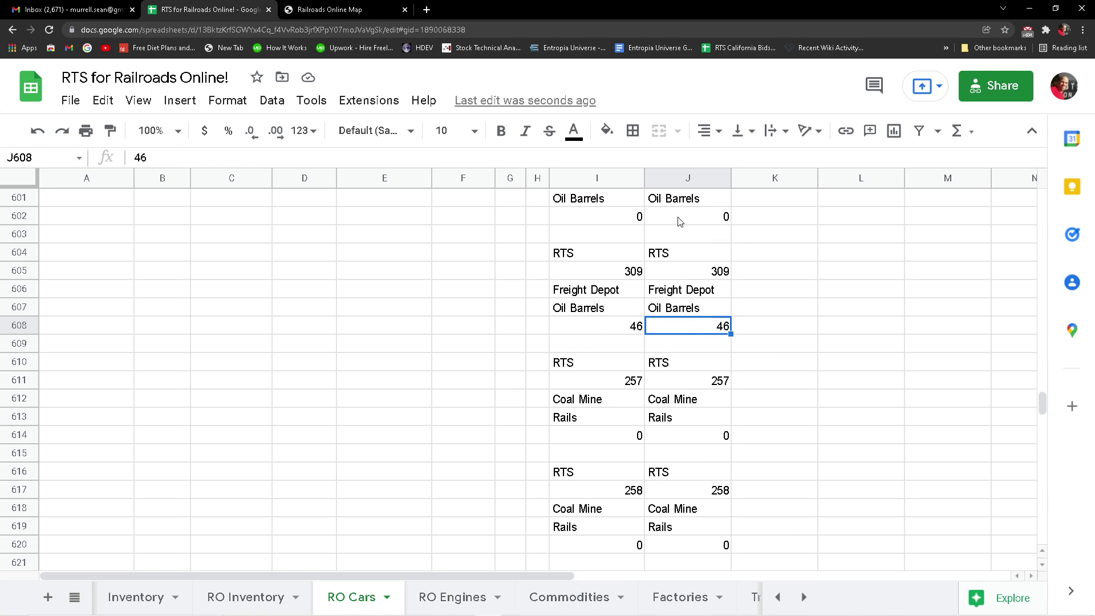
key("Page_Down")
key("Page_Down")
key("Page_Down")
key("Page_Down")
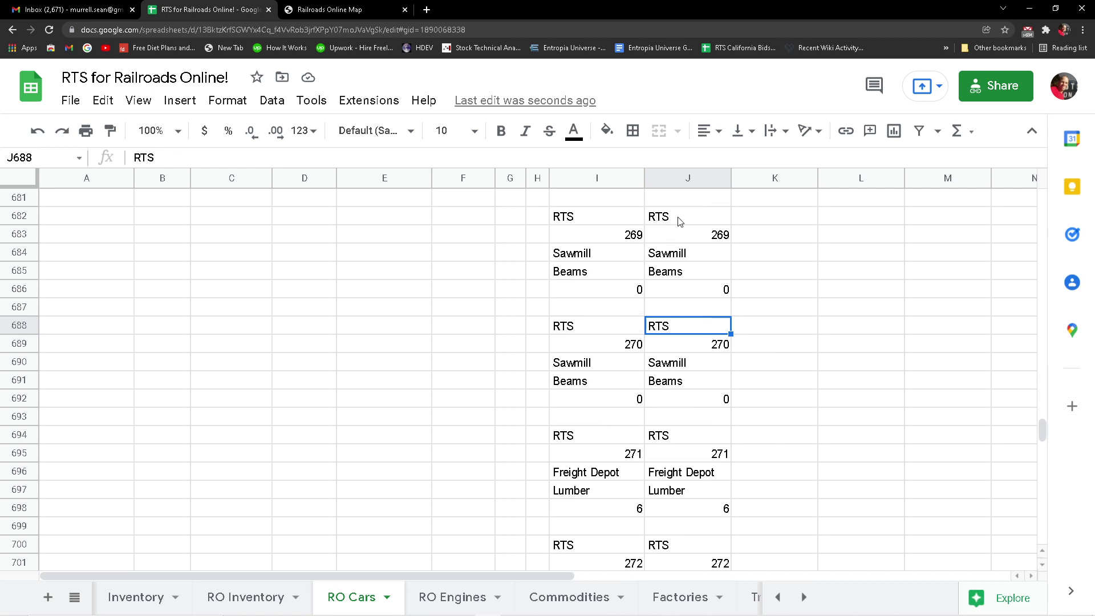
key("Page_Up")
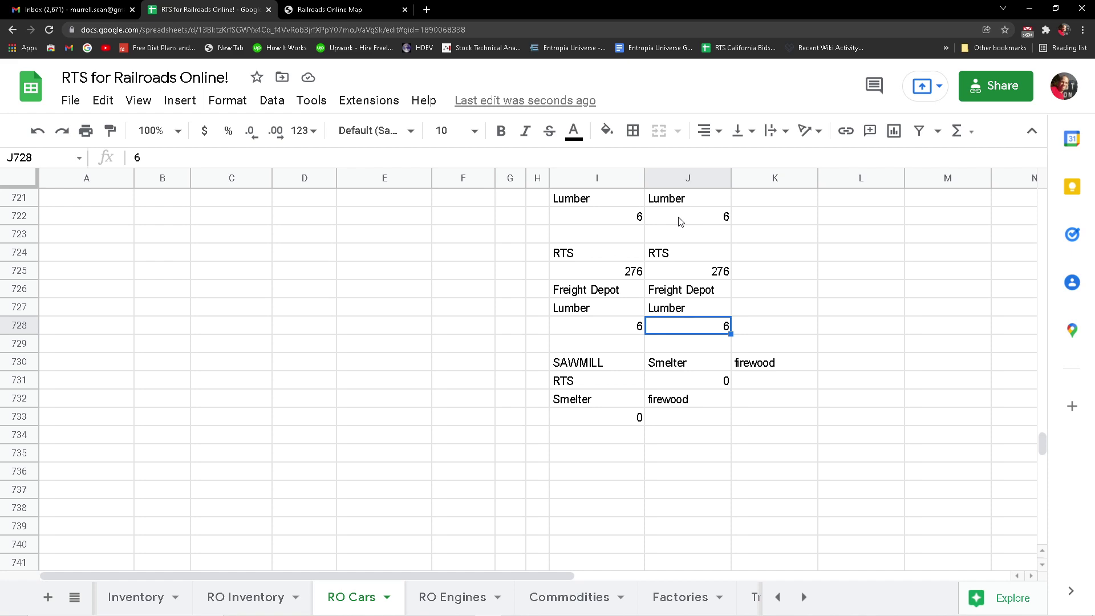
Paste the copied Carts table over the old cart data in RO Cars, starting at the Type header in cell I2.
key("Page_Up")
key("Page_Up")
key("Page_Up")
key("Page_Up")
key("Page_Up")
key("Page_Up")
key("Page_Up")
key("Page_Up")
key("Page_Up")
key("Page_Up")
key("Page_Up")
key("Page_Up")
key("Page_Up")
key("Page_Up")
key("Page_Up")
key("Page_Up")
key("Page_Up")
key("Page_Up")
key("Page_Up")
key("Page_Up")
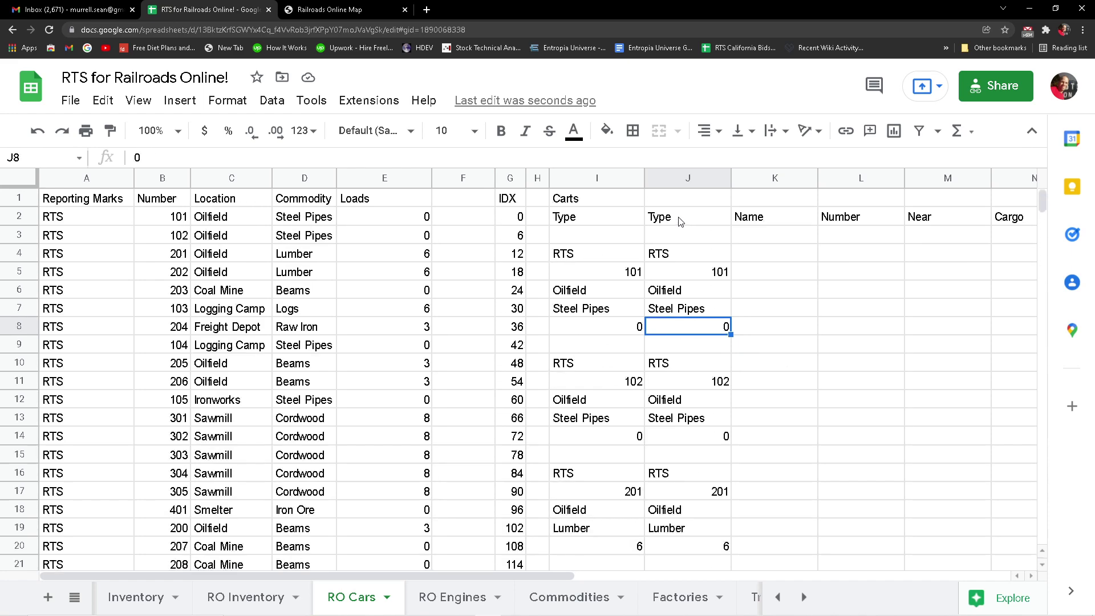
key("Left")
key("Left")
key("Left")
key("Left")
key("Left")
key("Left")
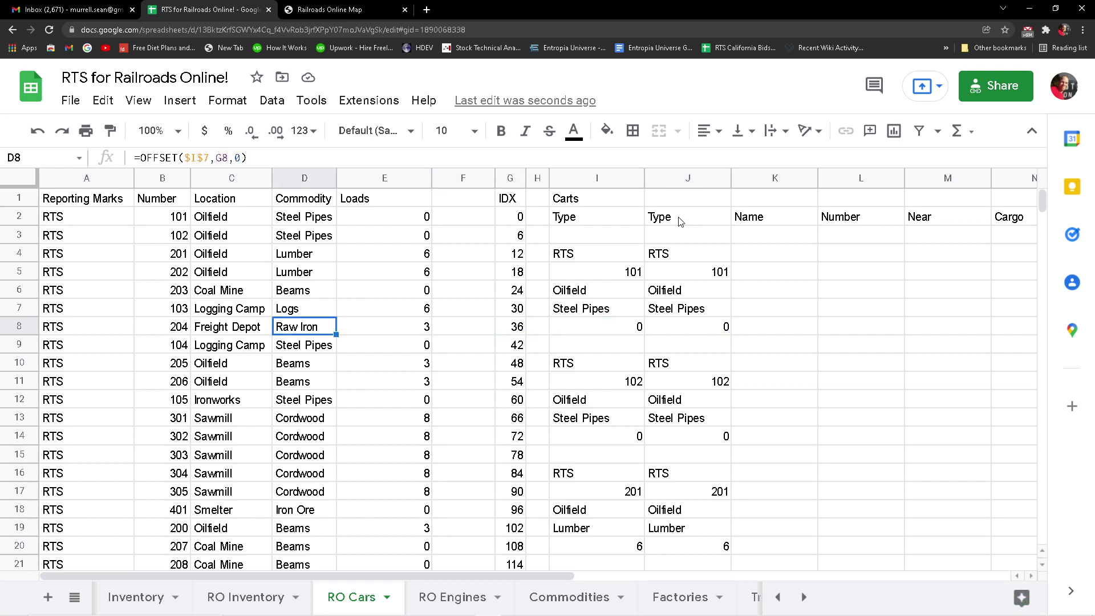
key("Up")
key("Up")
key("Up")
key("Up")
key("Up")
key("Up")
key("Right")
key("Right")
key("Right")
key("Right")
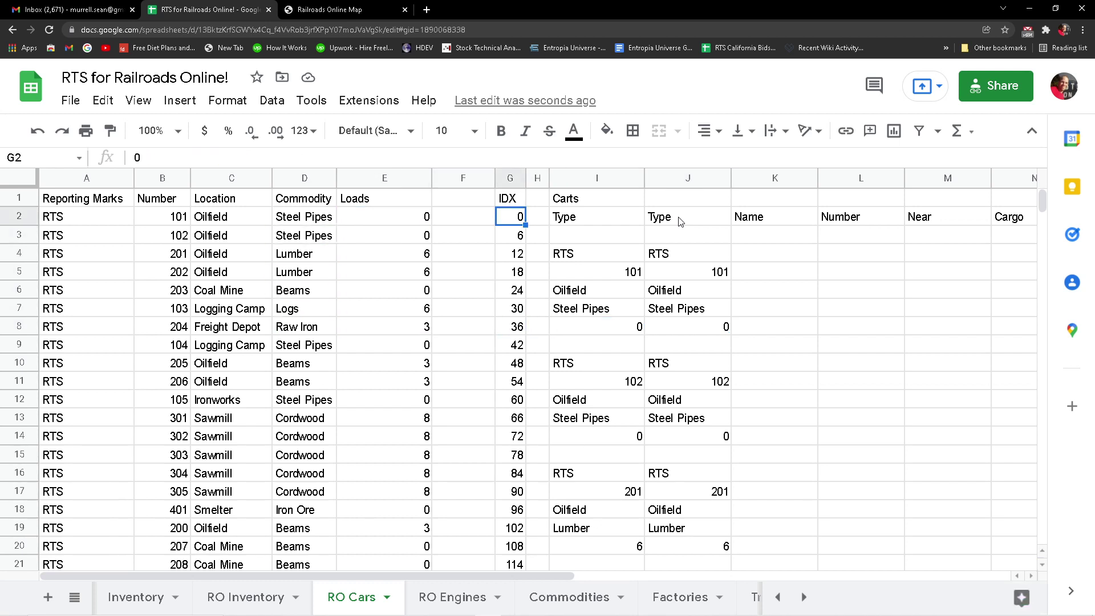
key("Right")
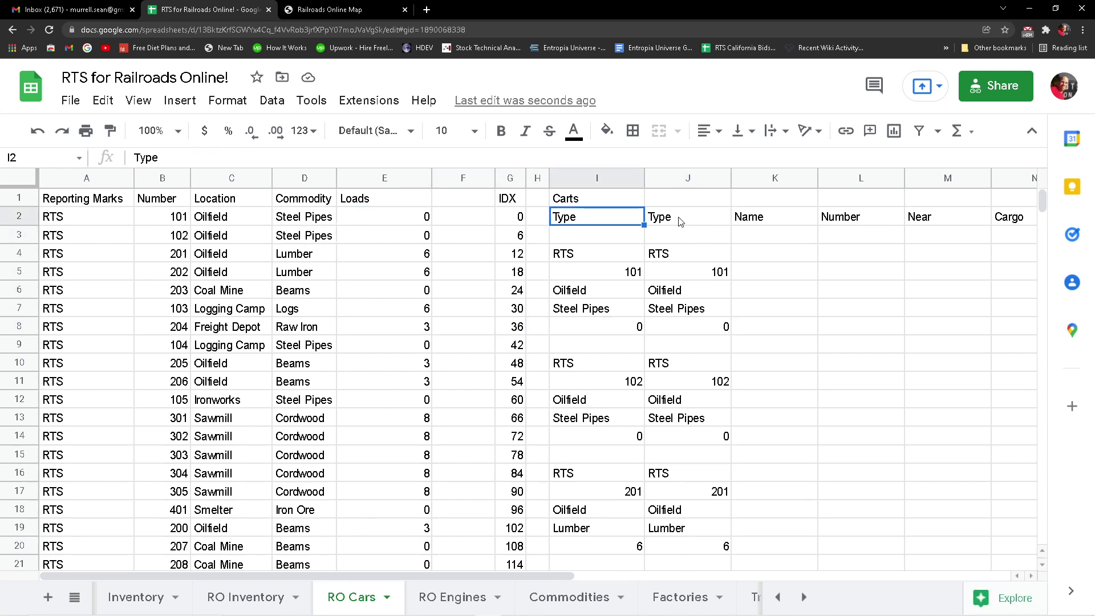
key("ctrl+v")
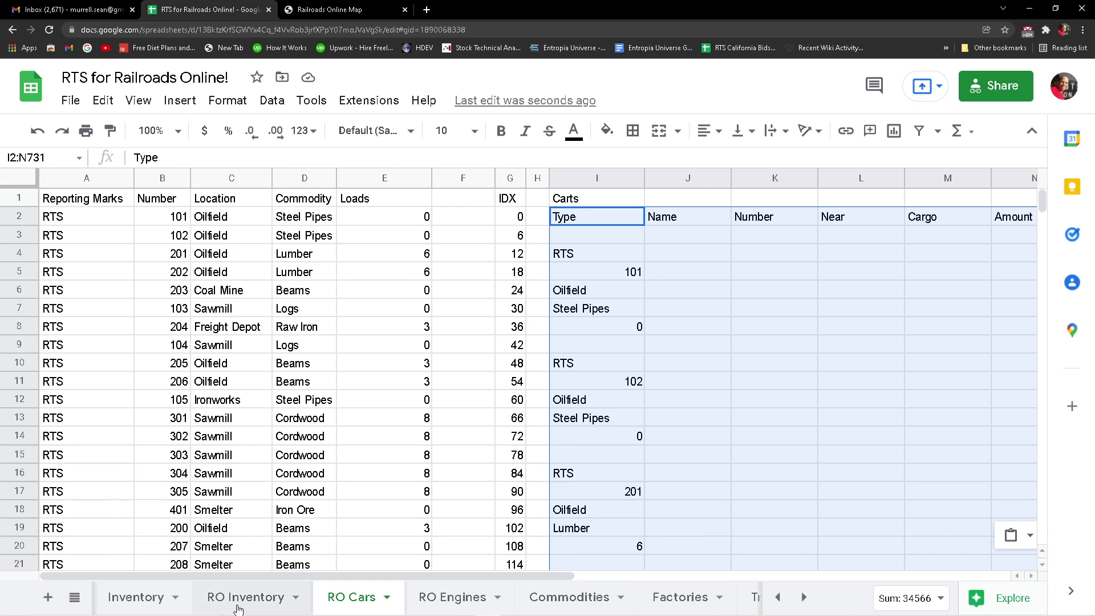
Review the refreshed car list in columns A to E, checking locations, commodities and loads down to about row 93.
scroll(162, 342, "down", 8)
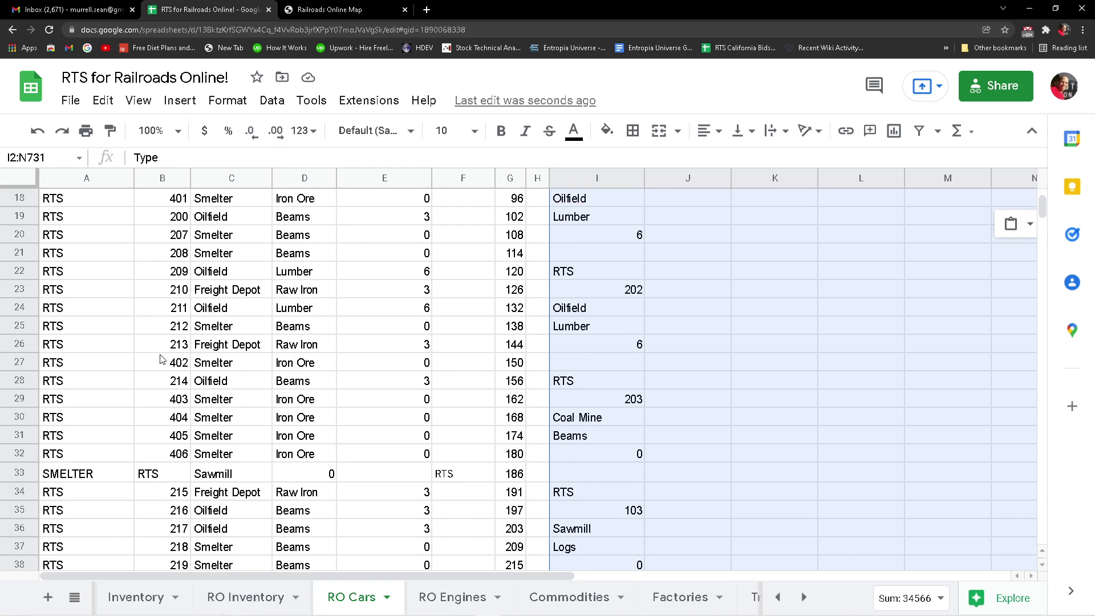
scroll(161, 354, "up", 1)
scroll(161, 354, "down", 20)
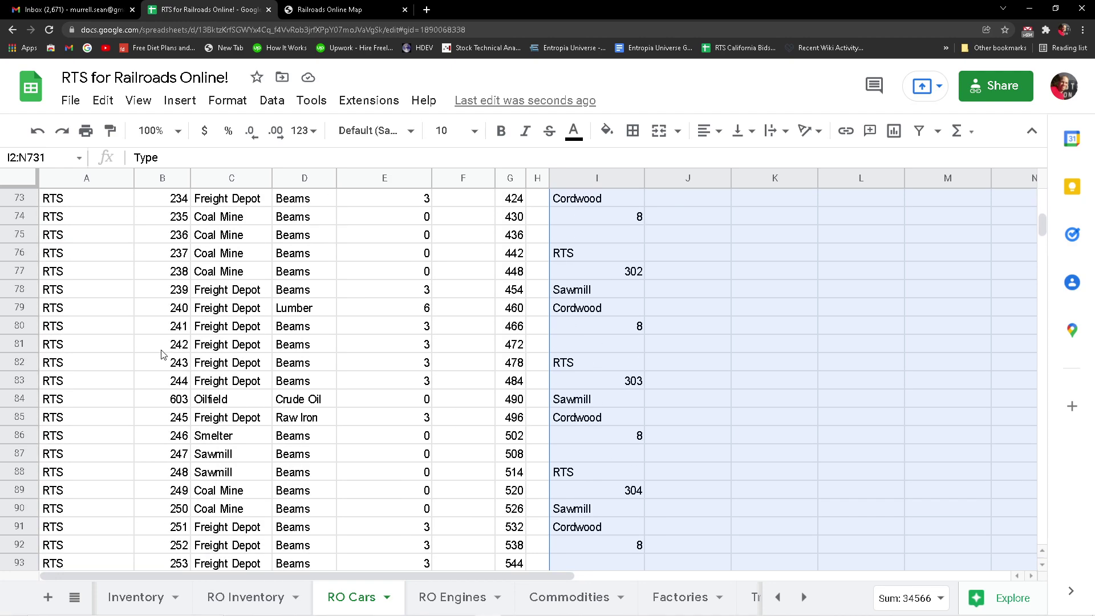
scroll(161, 354, "up", 20)
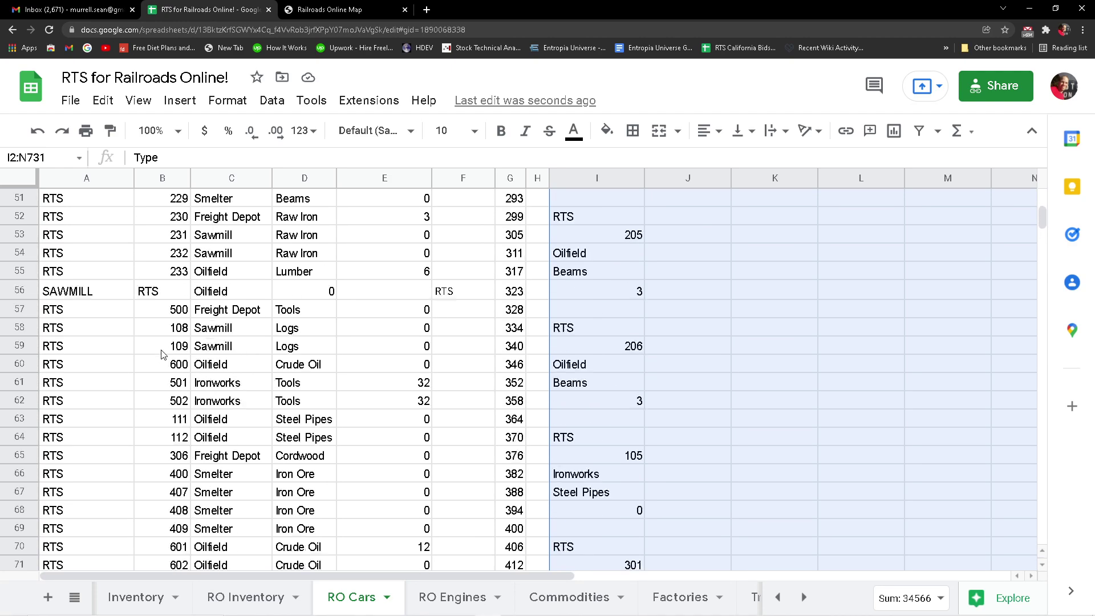
key("ctrl+v")
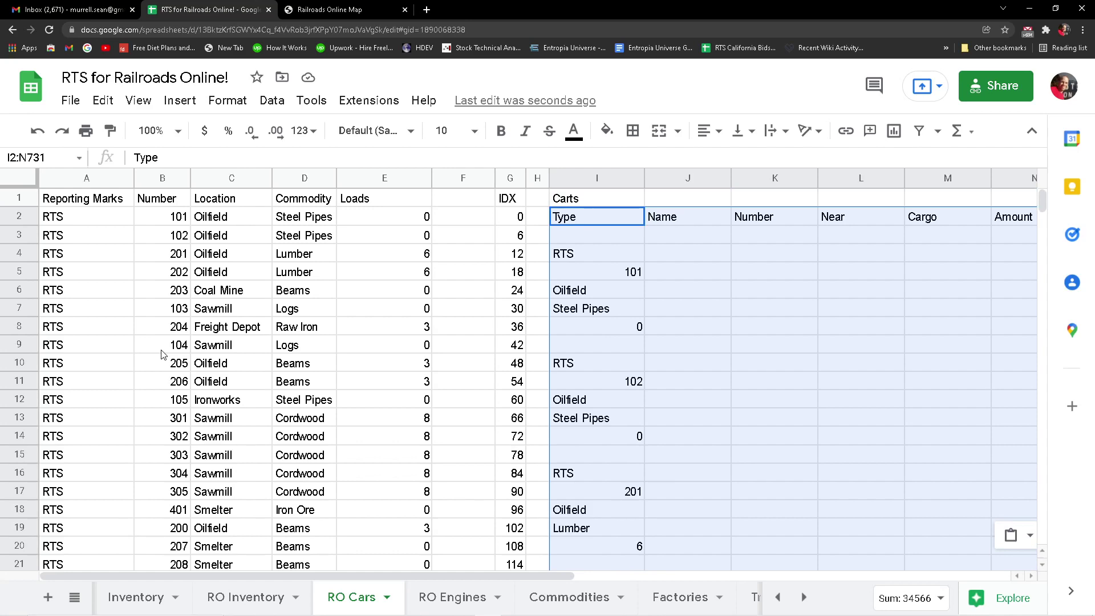
scroll(396, 296, "down", 7)
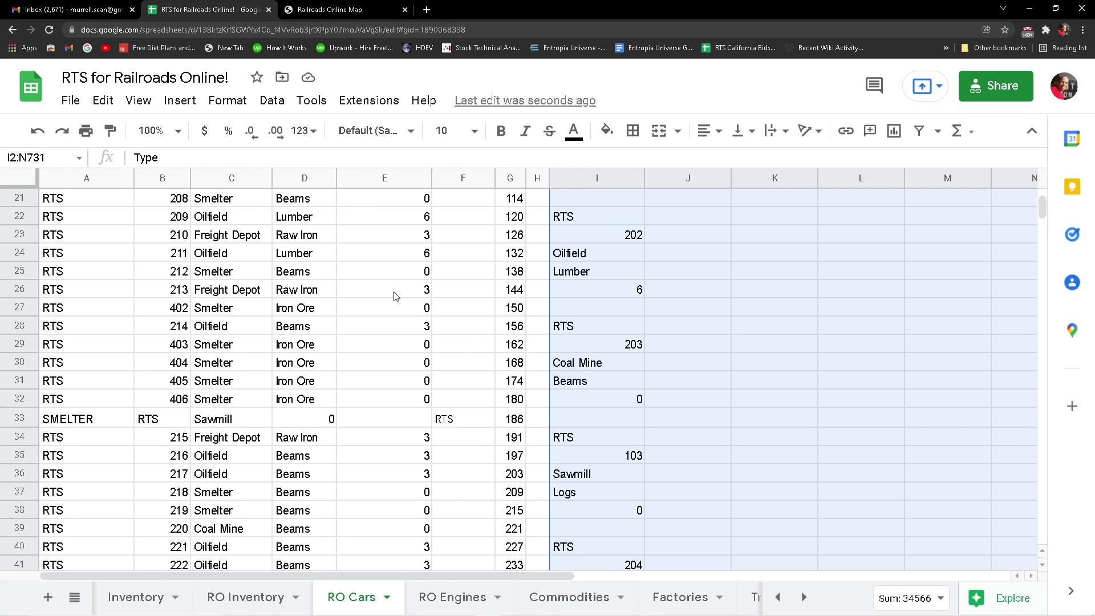
scroll(397, 296, "up", 7)
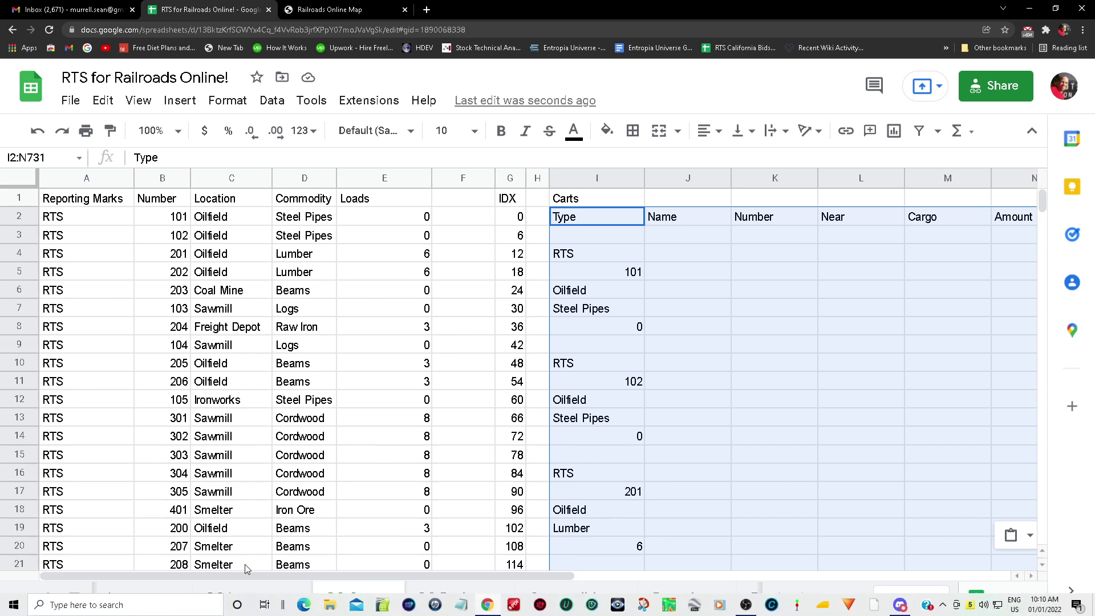
Review the existing industry data in the RO Inventory sheet from the Industries header down to the F#11 rows.
left_click(251, 599)
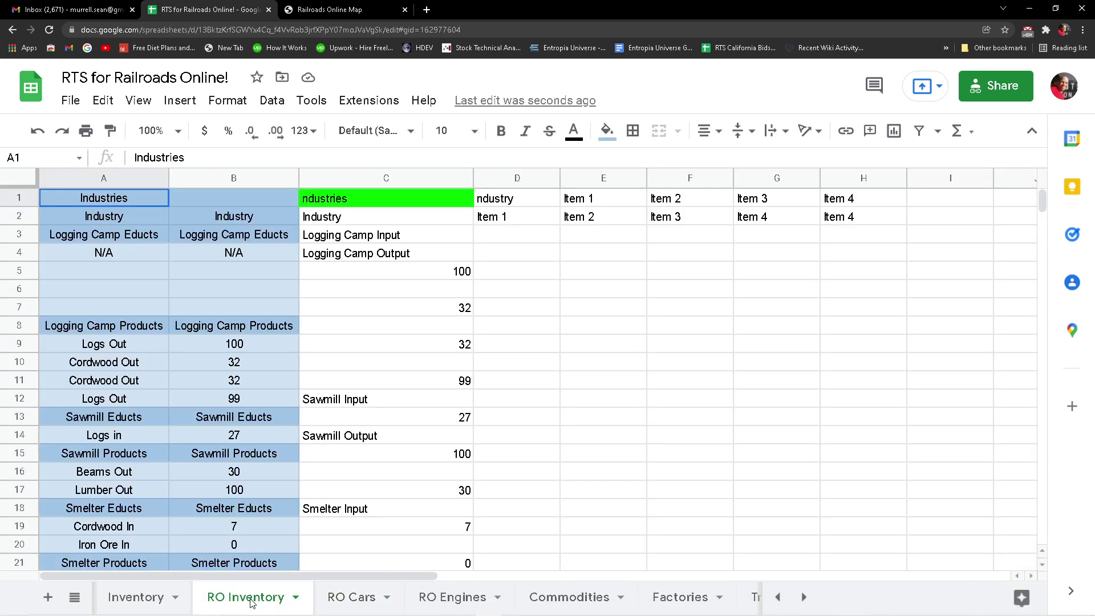
scroll(191, 402, "down", 20)
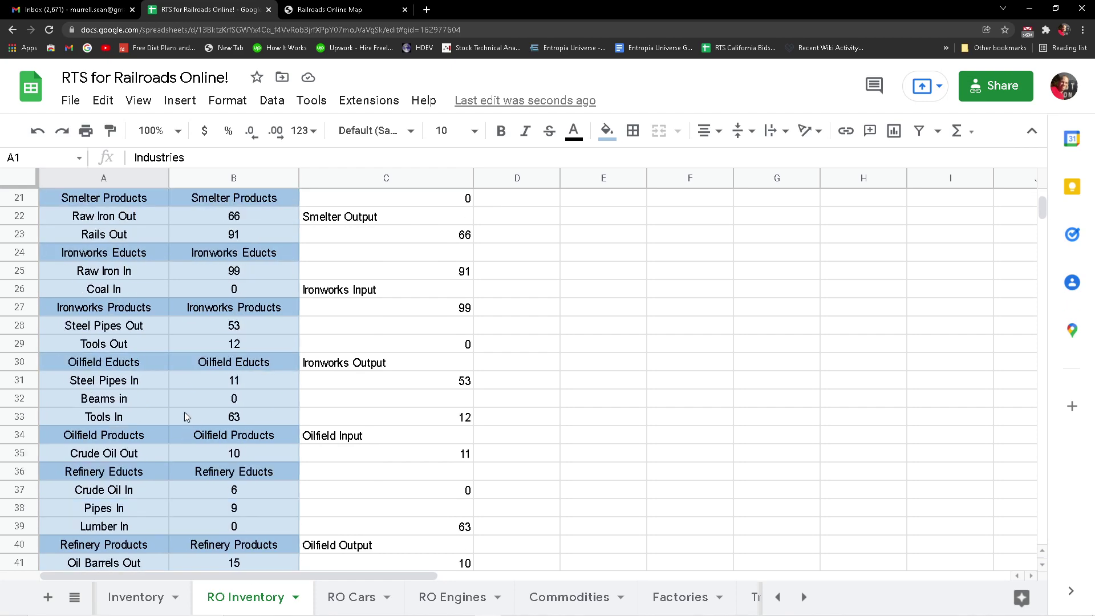
scroll(187, 416, "down", 4)
scroll(186, 416, "up", 20)
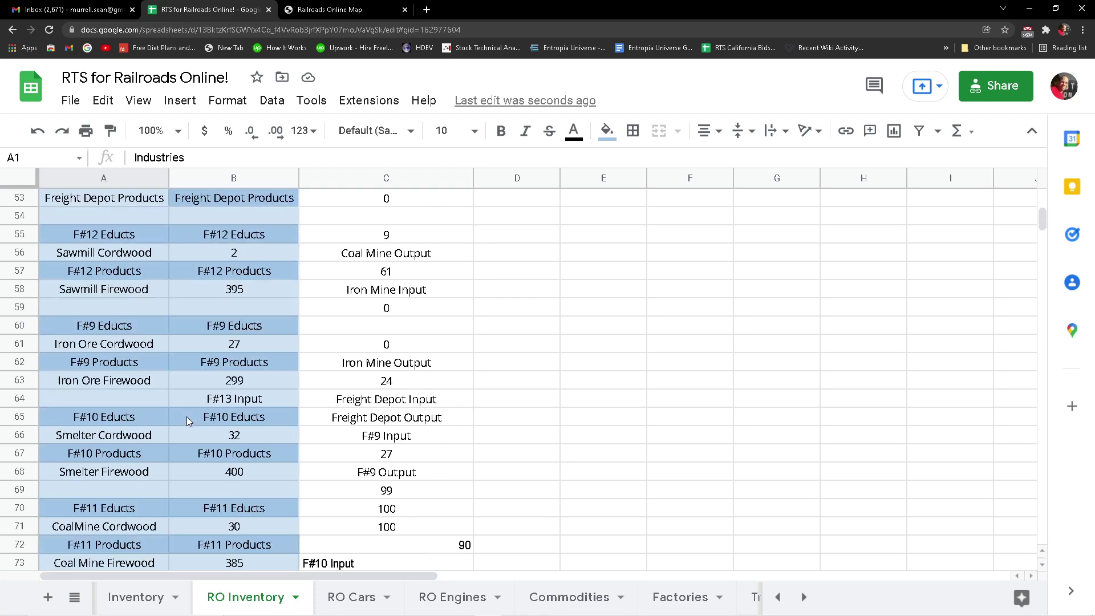
scroll(186, 416, "up", 3)
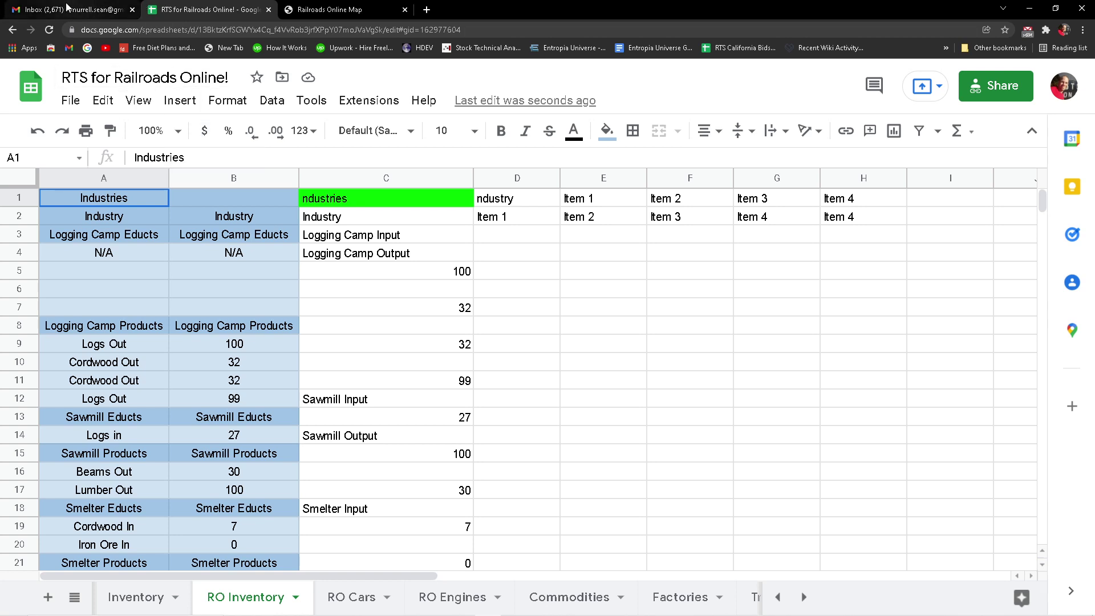
Switch to the Railroads Online Map page and expand its Industries section below Players.
left_click(307, 10)
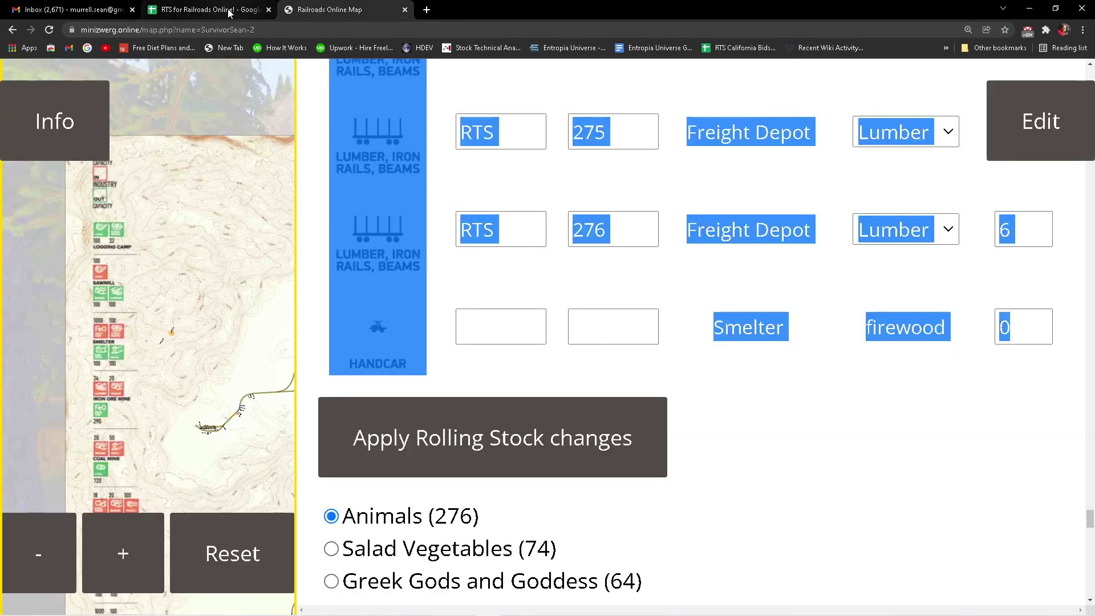
scroll(875, 422, "up", 20)
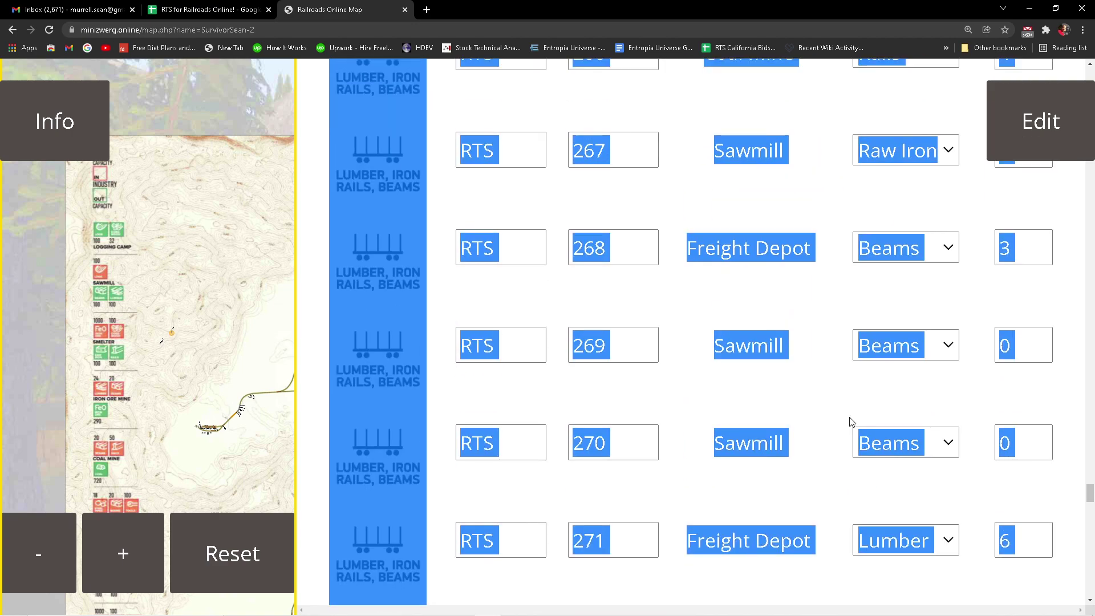
scroll(810, 396, "up", 18)
scroll(795, 385, "down", 20)
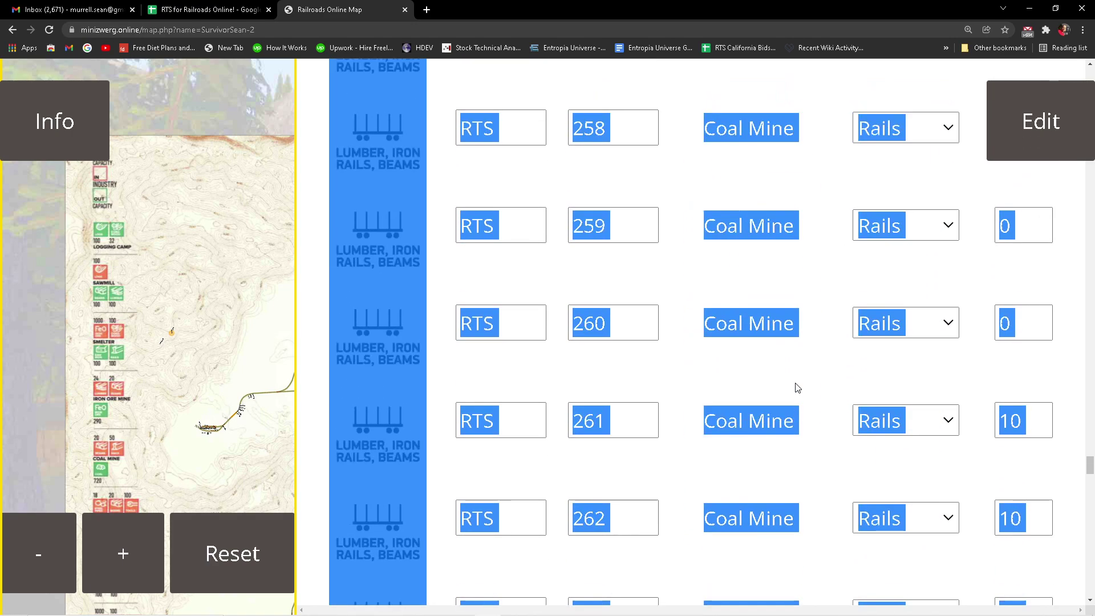
scroll(797, 388, "down", 15)
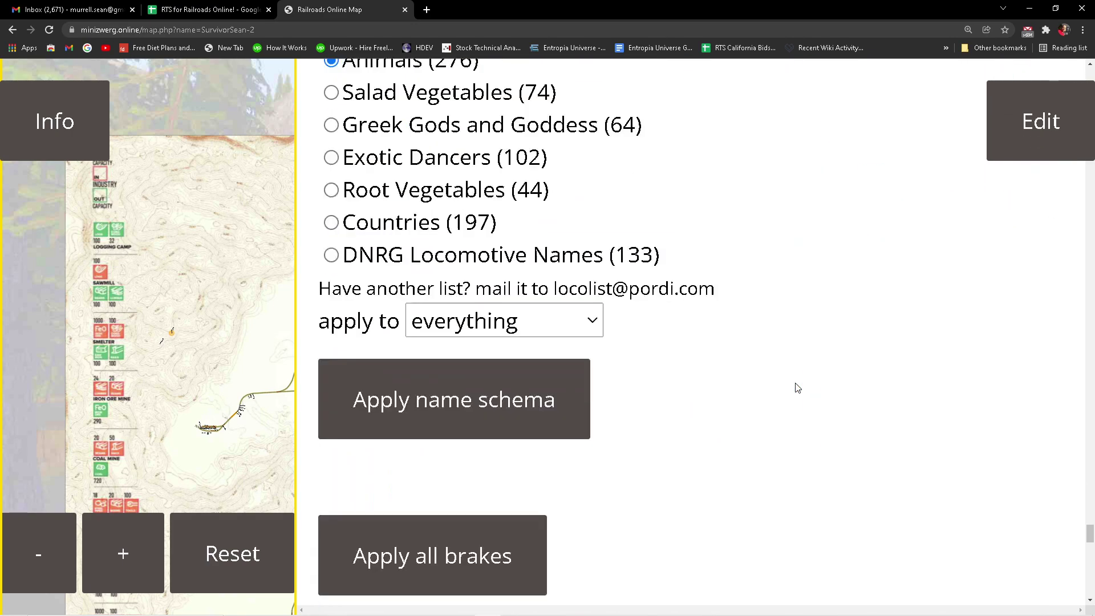
scroll(796, 386, "down", 7)
scroll(795, 384, "up", 18)
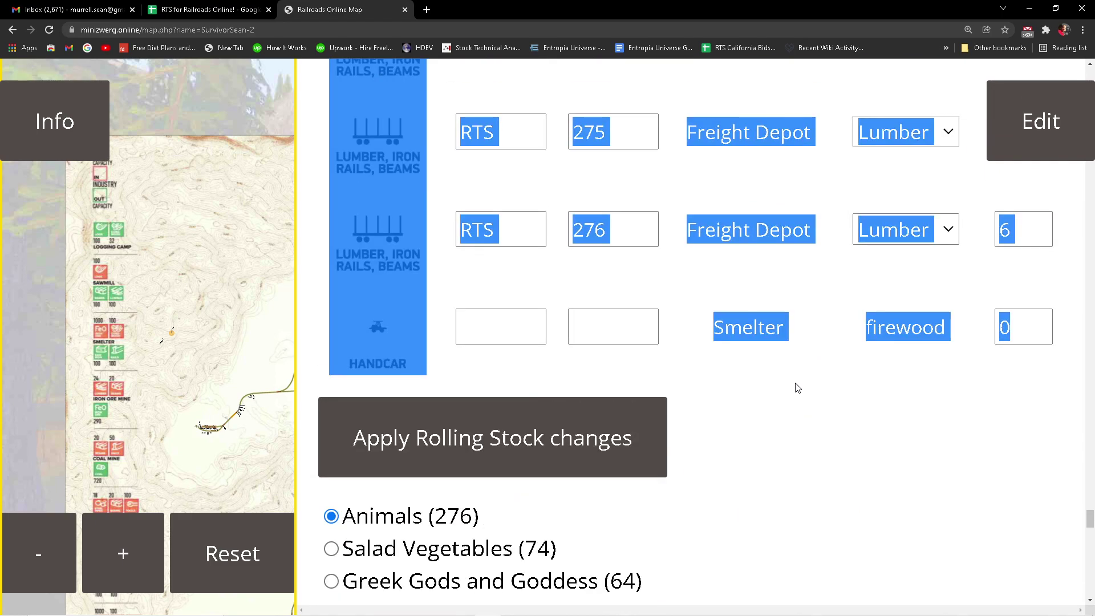
scroll(806, 390, "down", 20)
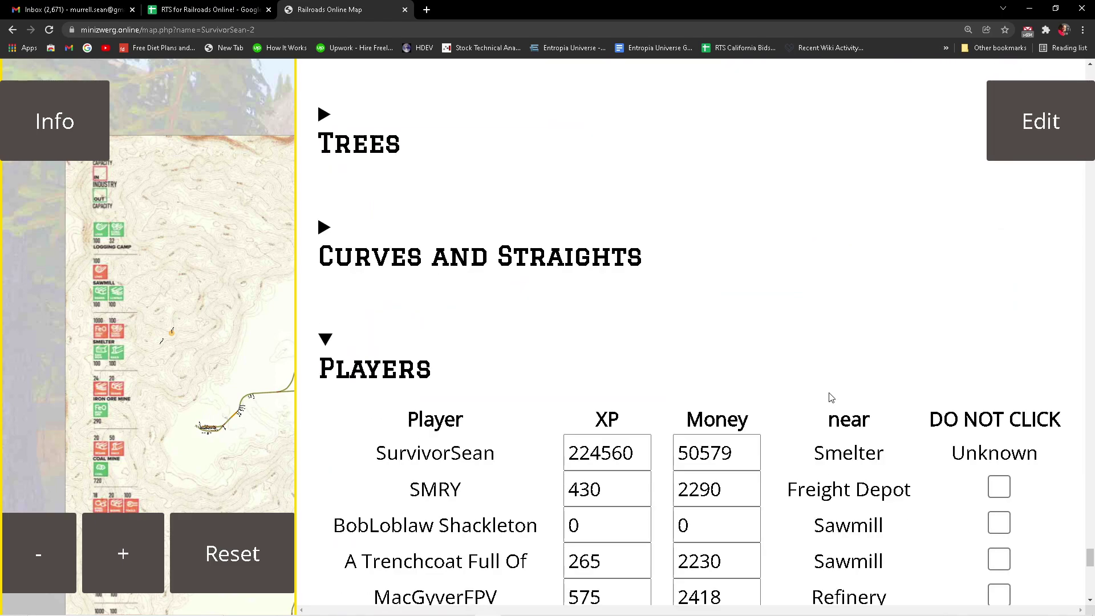
scroll(831, 397, "down", 15)
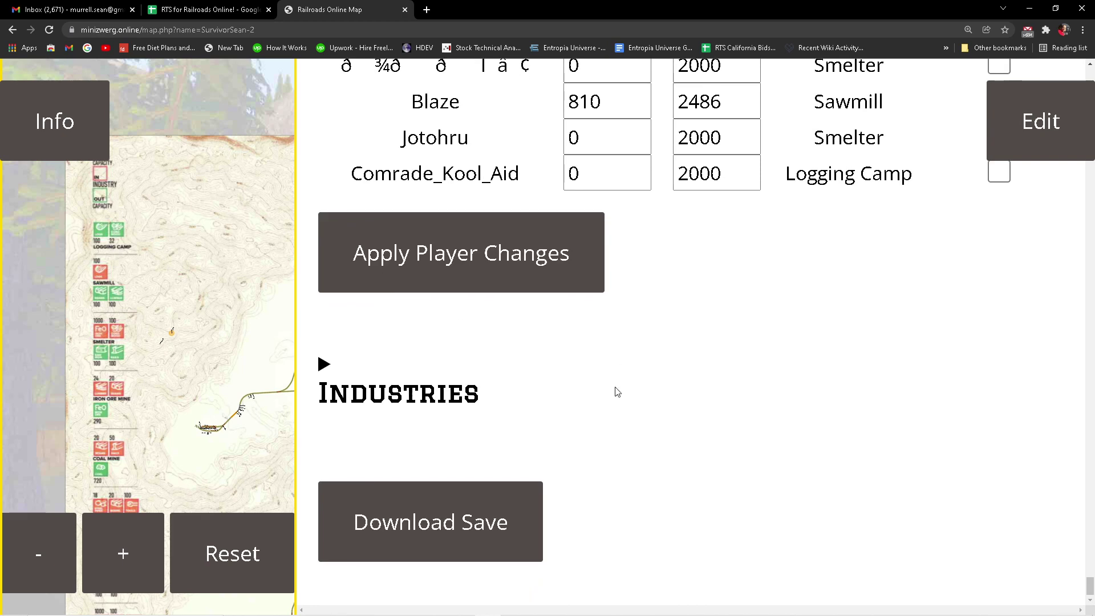
left_click(326, 366)
scroll(334, 366, "down", 5)
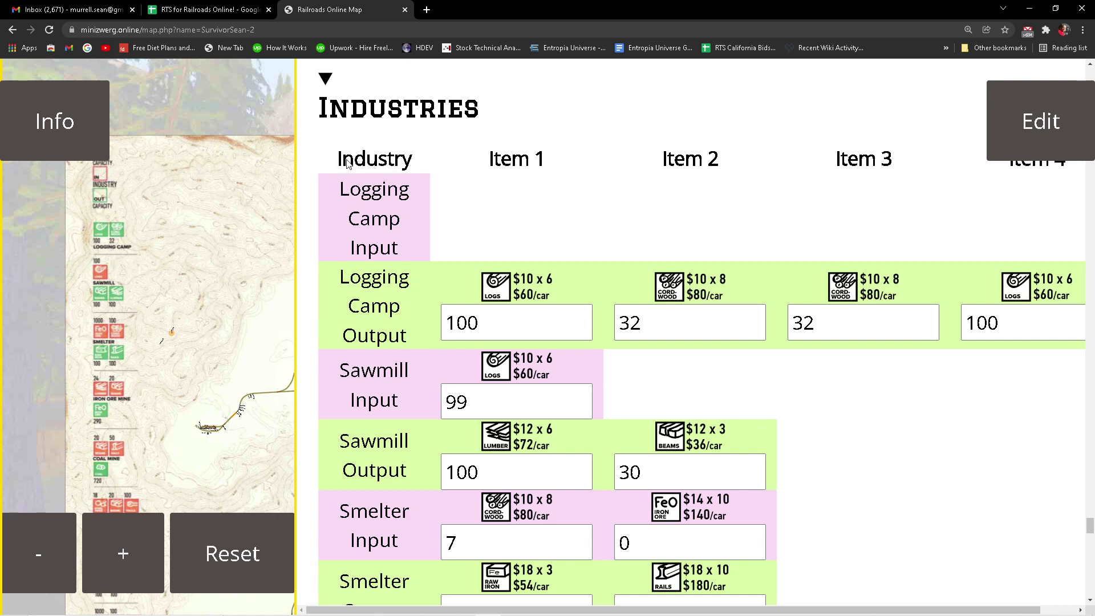
triple_click(442, 205)
left_click(527, 204)
left_click_drag(329, 162, 543, 311)
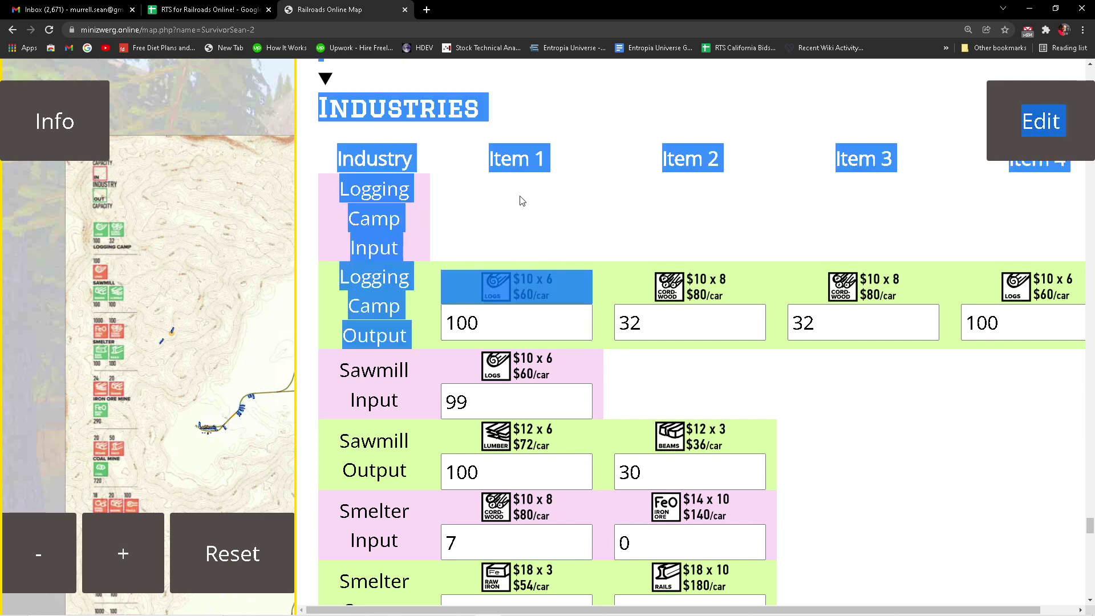
left_click(373, 182)
left_click_drag(340, 168, 632, 118)
left_click(636, 123)
scroll(647, 207, "up", 5)
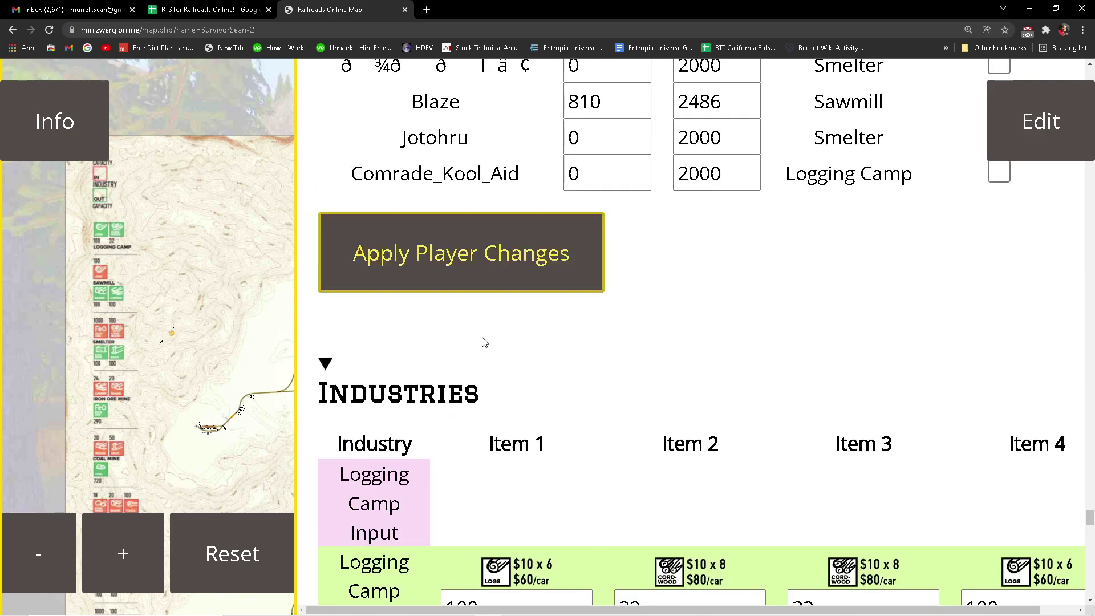
Copy the Industries table from the Industry header through the last F#13 Output value.
left_click_drag(339, 448, 485, 531)
scroll(485, 531, "down", 20)
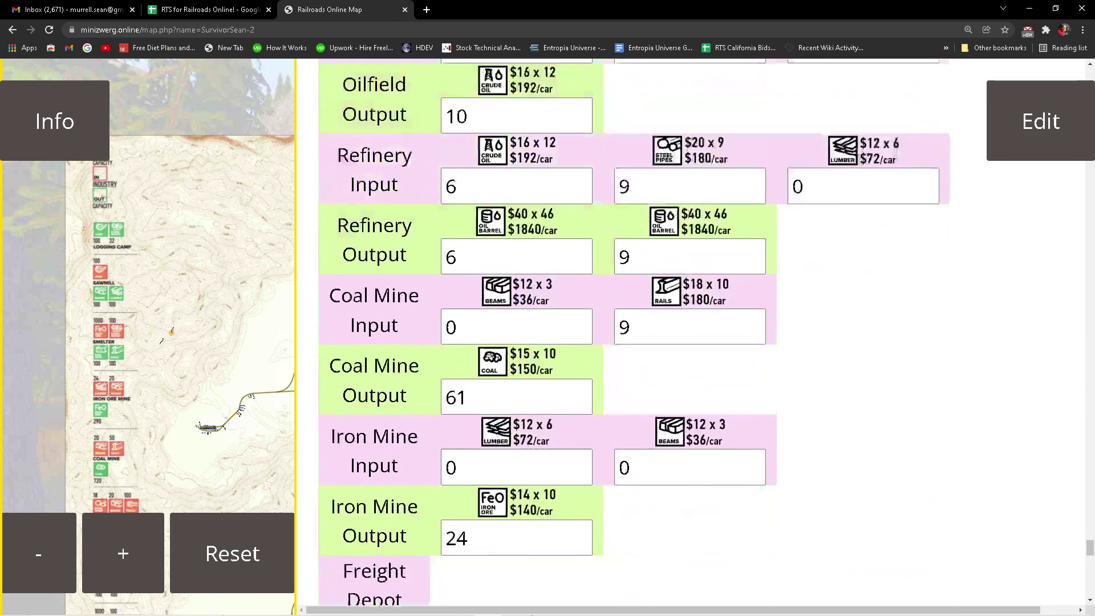
left_click_drag(485, 604, 1042, 438)
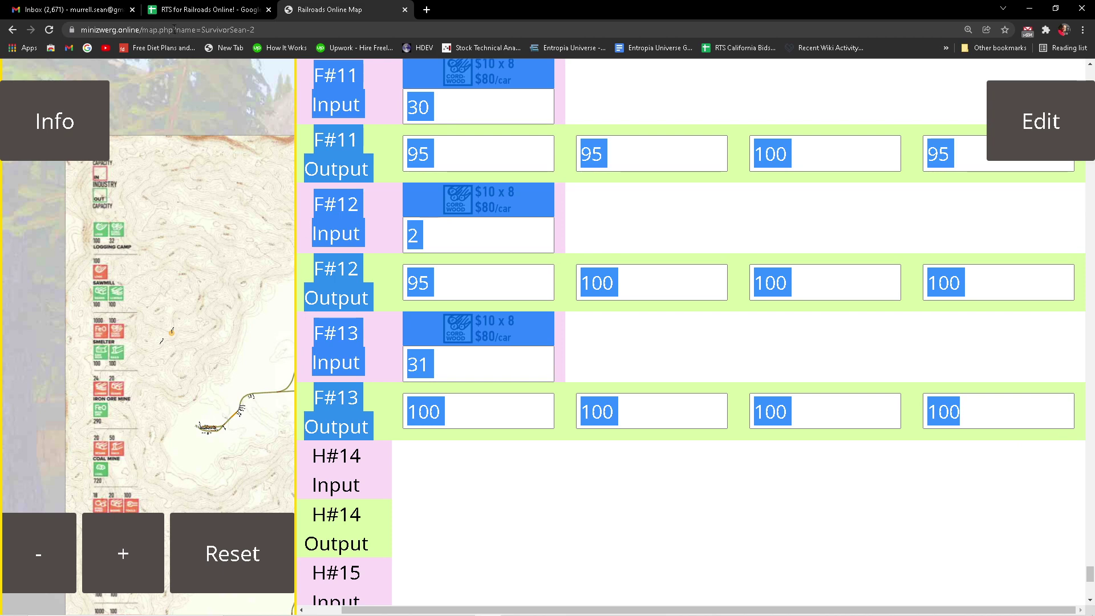
Return to the RO Inventory sheet and check how far the old industry data runs, through the F#13 Output rows.
left_click(194, 12)
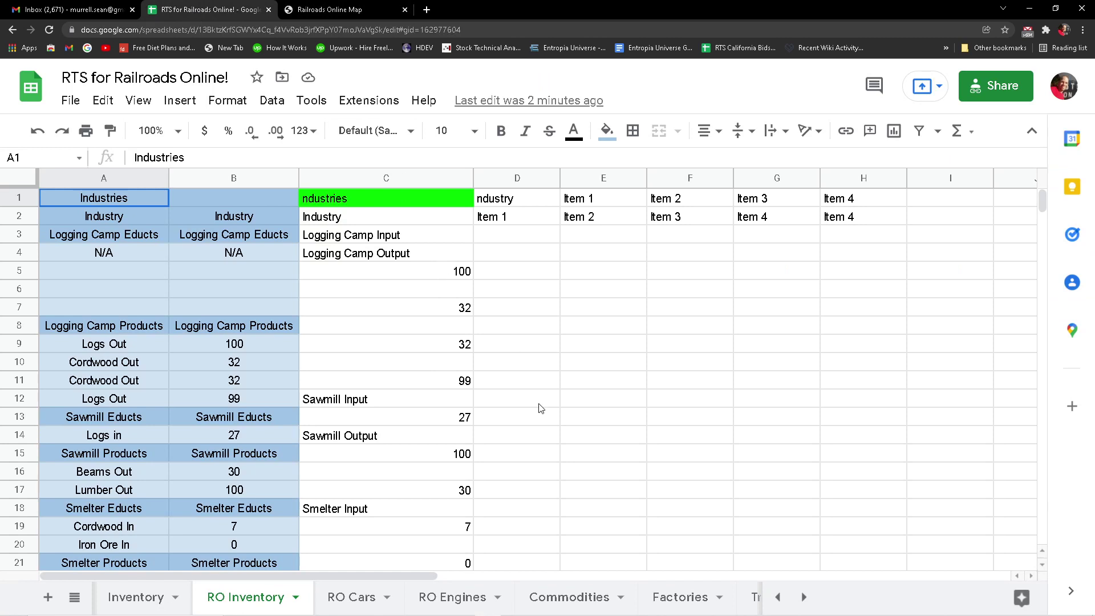
scroll(522, 421, "down", 5)
key("Page_Down")
key("Page_Down")
key("Page_Down")
key("Page_Down")
key("Page_Down")
key("Page_Down")
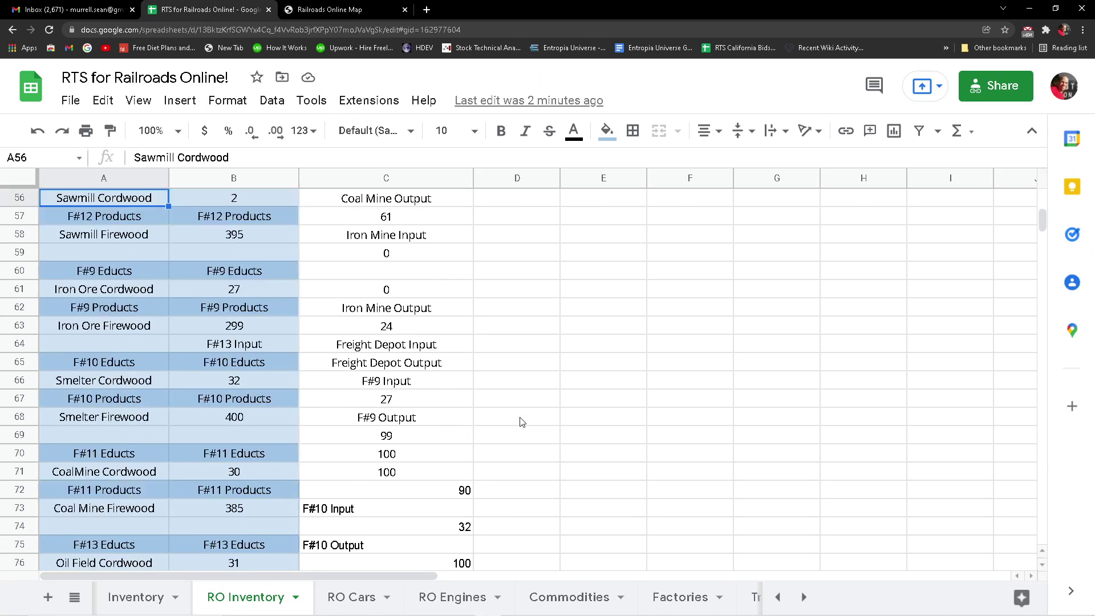
key("Page_Up")
key("Page_Up")
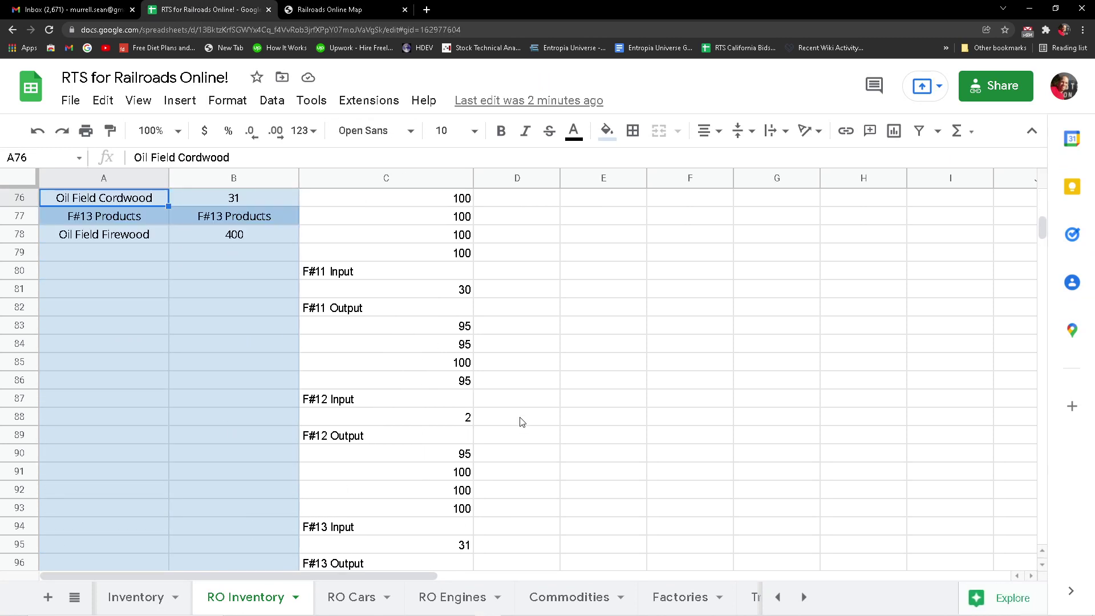
key("Page_Down")
key("Page_Down")
key("Page_Up")
key("Page_Up")
key("Page_Up")
key("Page_Up")
key("Page_Up")
key("Page_Up")
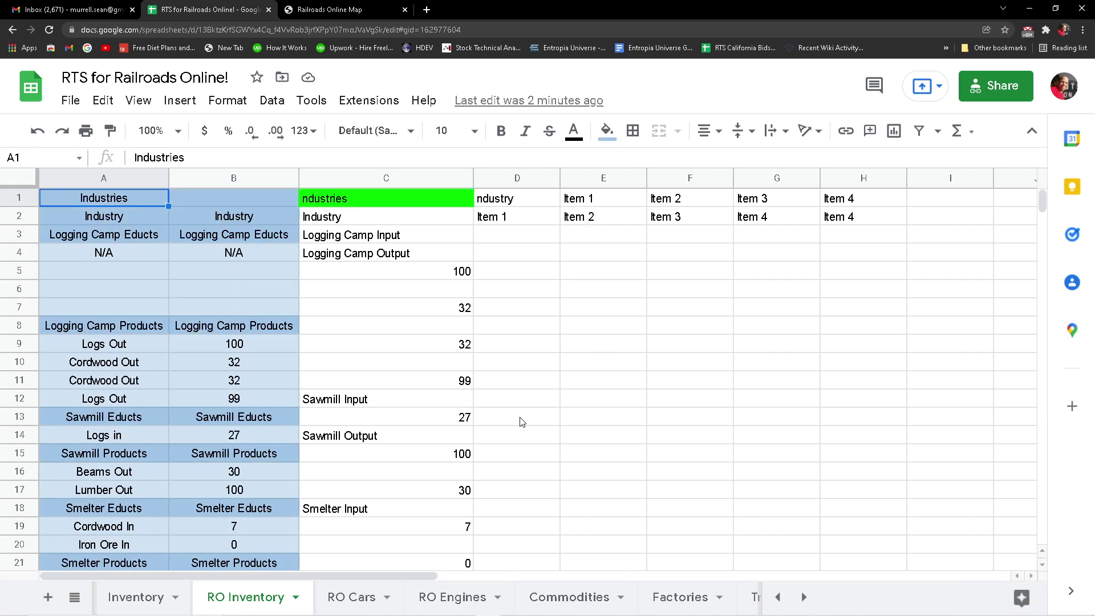
Paste the copied Industries table at D2, beside the old data in column C, for comparison.
key("Down")
key("Right")
key("Right")
key("Right")
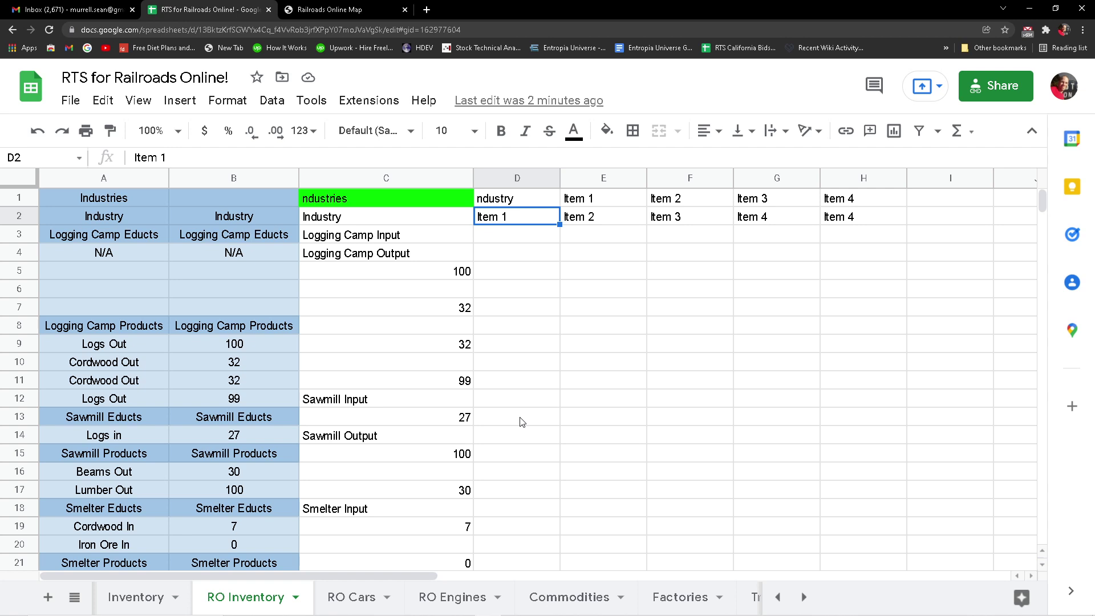
key("ctrl+v")
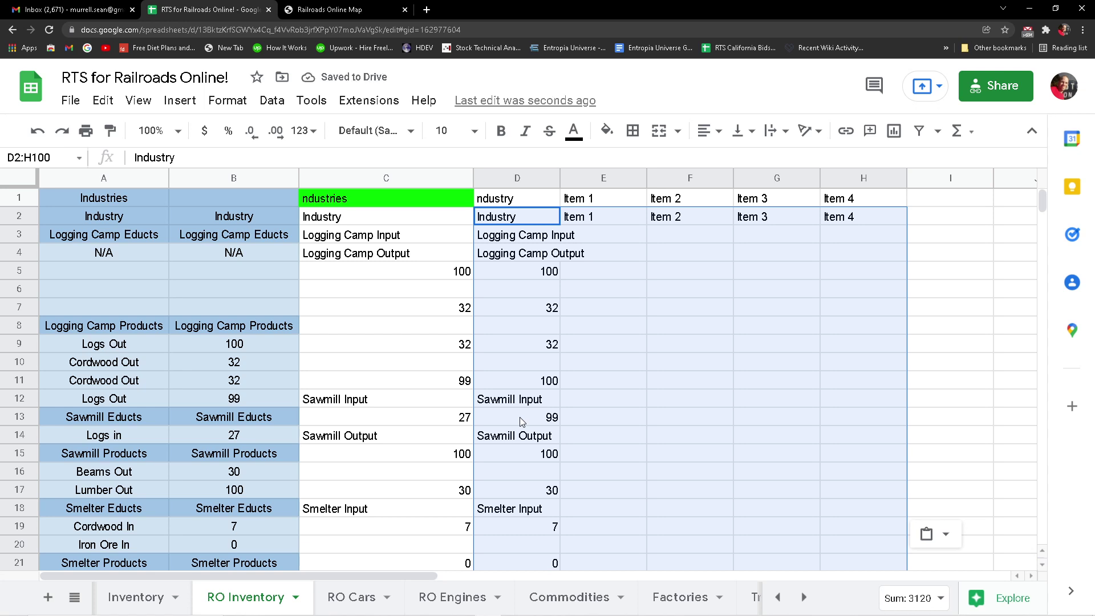
Compare the old and new Logging Camp entries in columns C and D between rows 2 and 11.
key("Down")
key("Down")
key("Down")
key("Down")
key("Down")
key("Down")
key("Down")
key("Down")
key("Down")
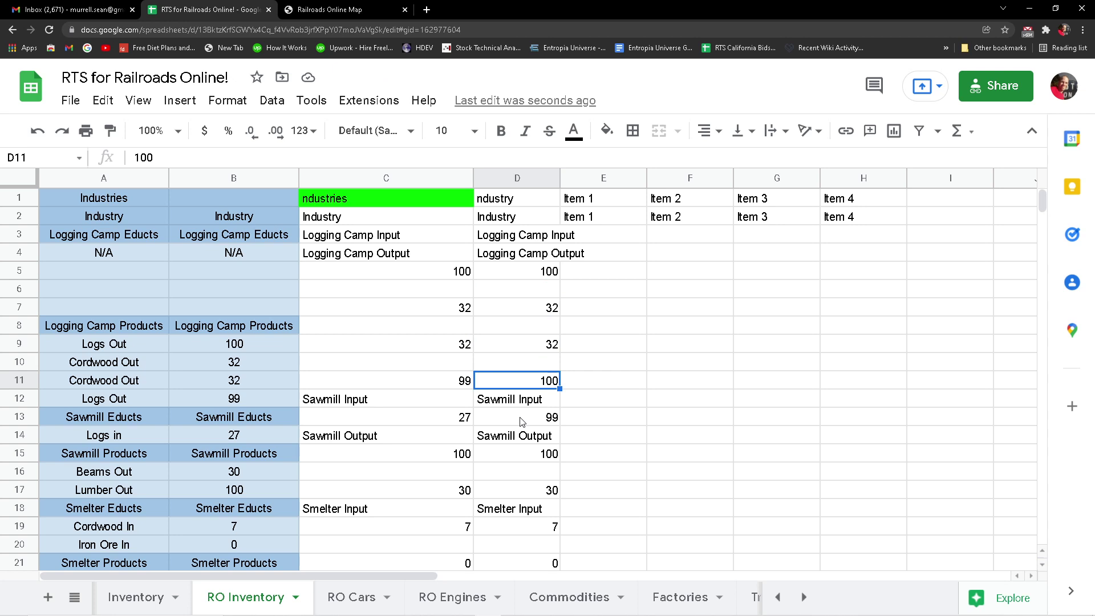
key("Left")
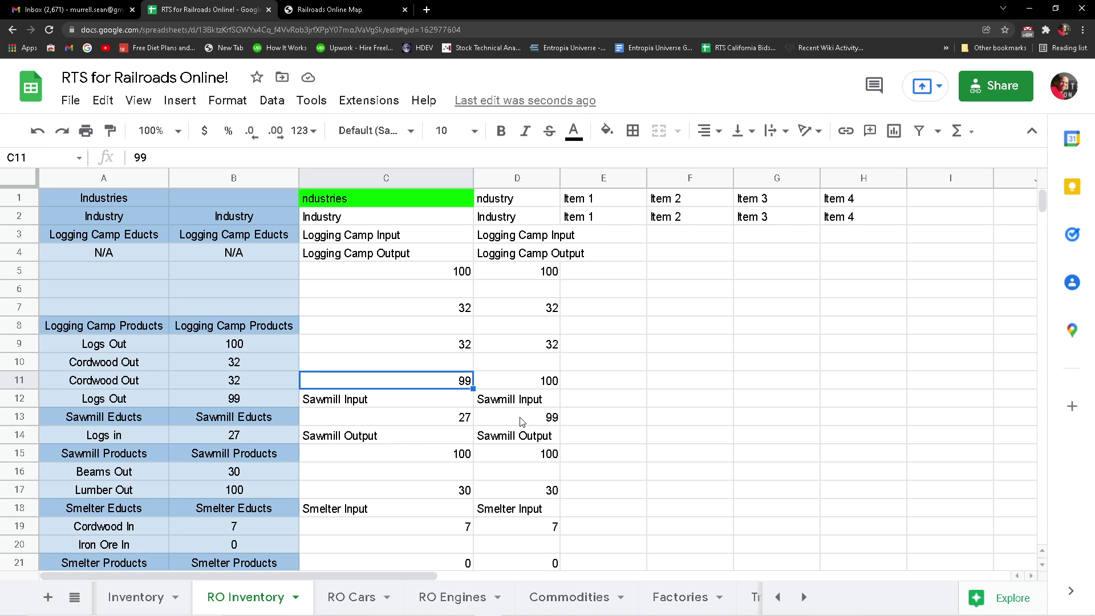
key("Up")
key("Up")
key("Up")
key("Up")
key("Up")
key("Up")
key("Up")
key("Up")
key("Up")
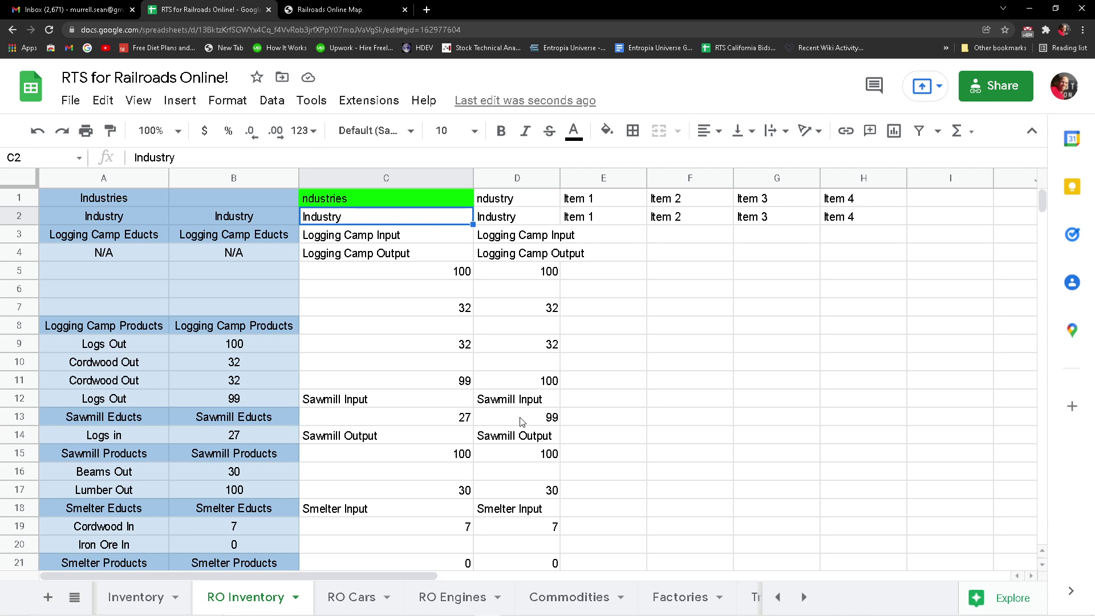
Check that the old and new industry entries line up in columns C and D down to row 100.
key("Page_Down")
key("Page_Down")
key("Page_Down")
key("Page_Down")
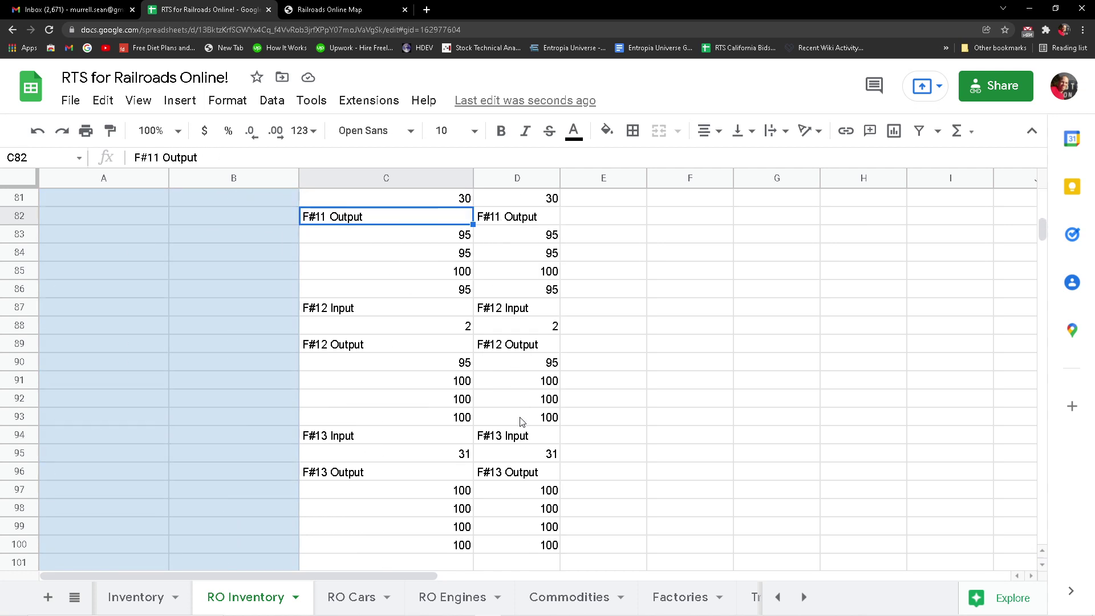
key("Page_Down")
key("Page_Up")
key("Page_Up")
key("Page_Up")
key("Page_Up")
key("Page_Up")
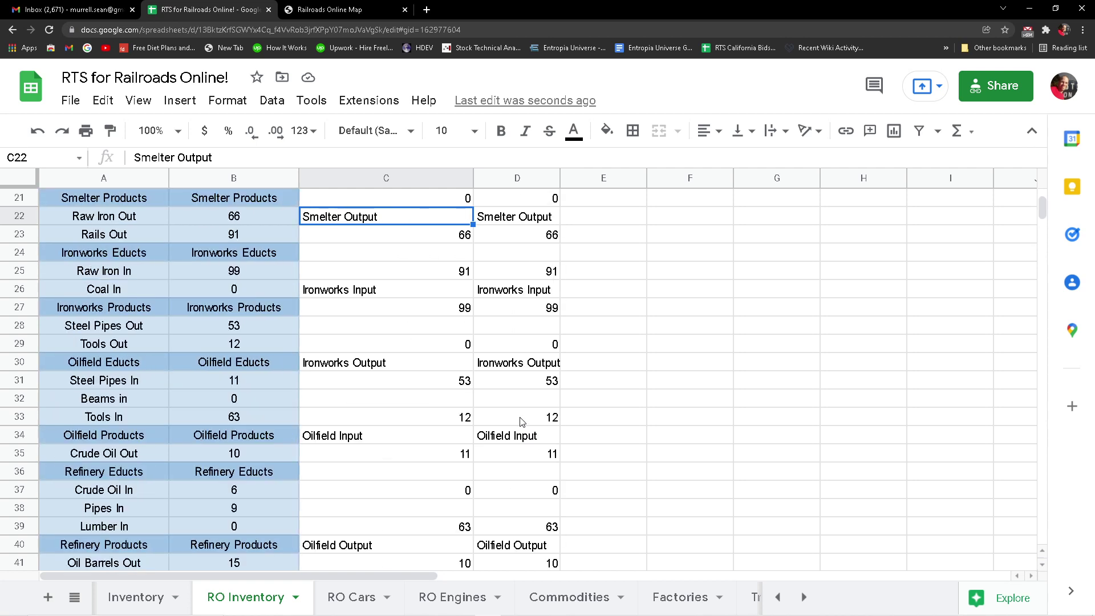
Paste the copied Industries table over the old inventory data, starting at the Industry header in cell C2.
key("Right")
key("Left")
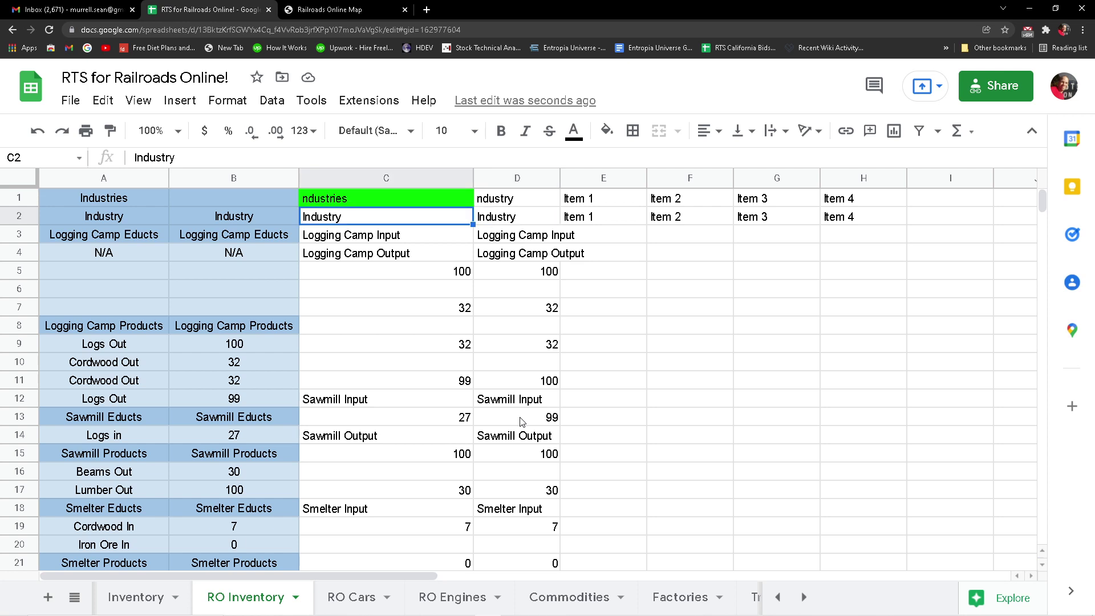
key("ctrl+v")
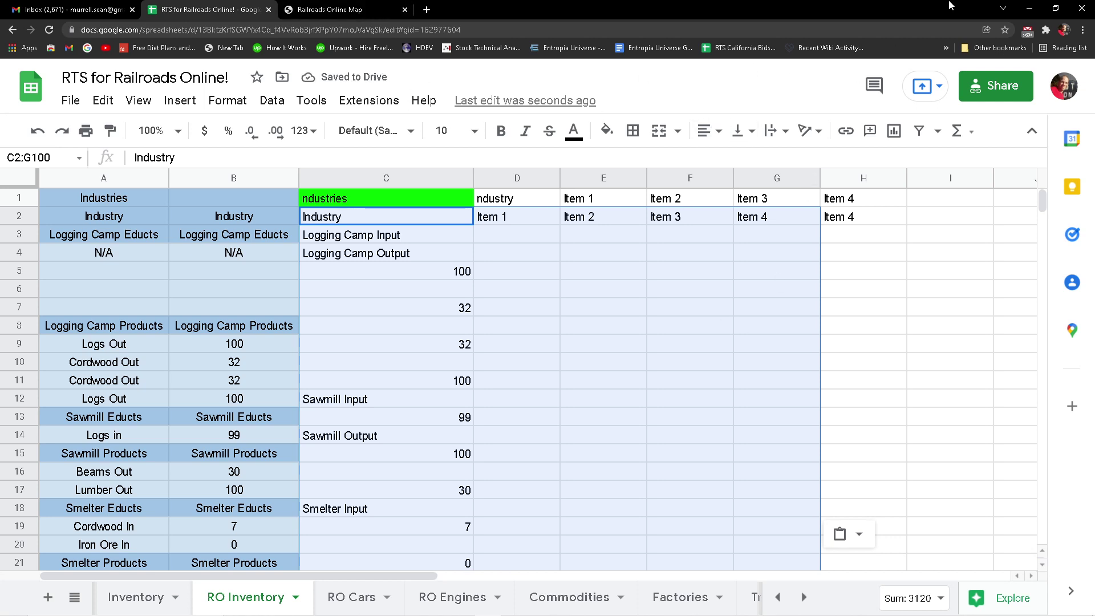
Open the RUN TRAINS! sheet and review the freight movements sorted by origin, from block 100 to 900.
left_click(803, 598)
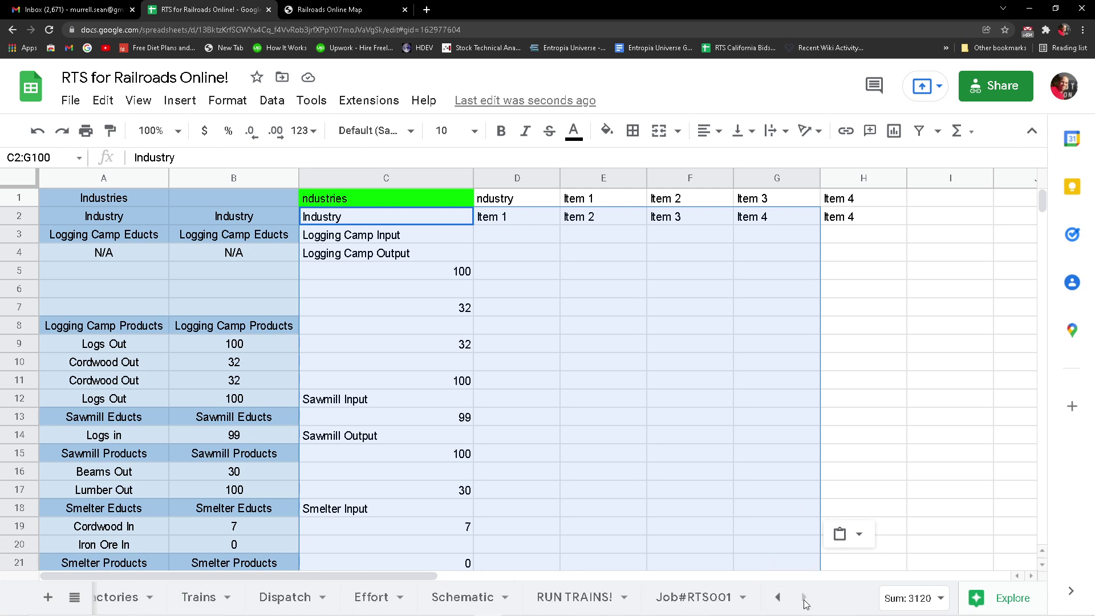
left_click(572, 598)
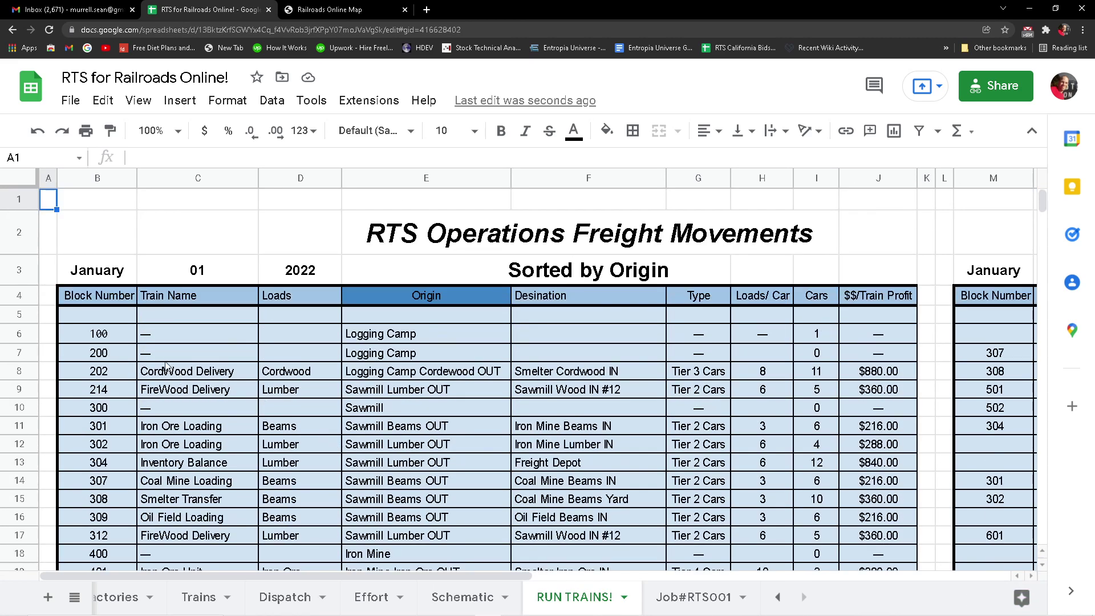
scroll(329, 383, "down", 5)
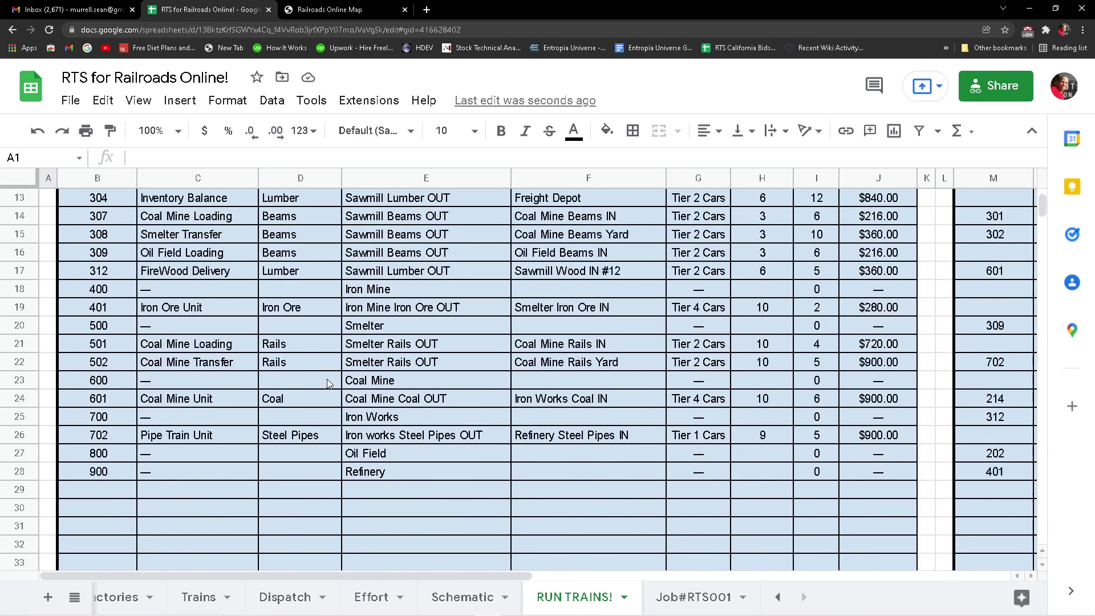
scroll(329, 384, "up", 2)
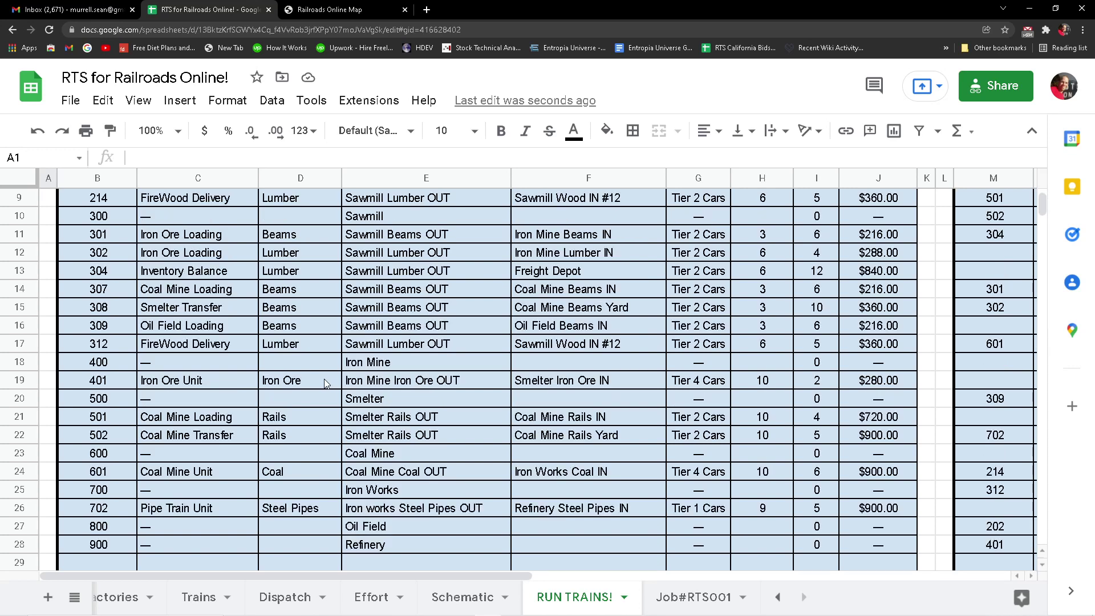
scroll(326, 383, "up", 3)
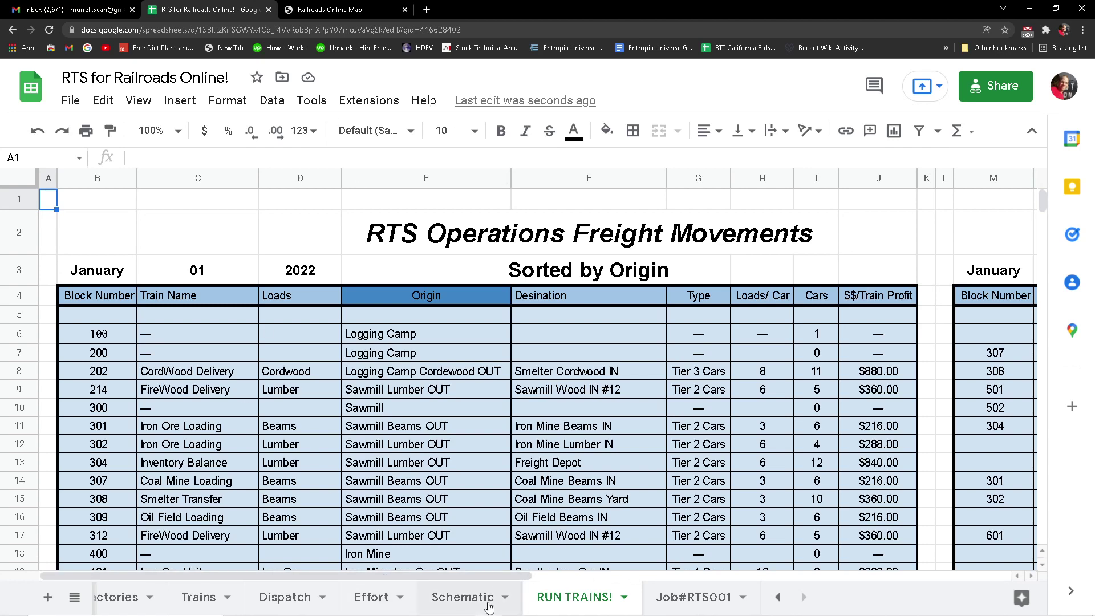
Open the Schematic sheet and review the inventory blocks from the Logging Camp and Sawmill down to the Oil Field and Iron Works.
left_click(469, 606)
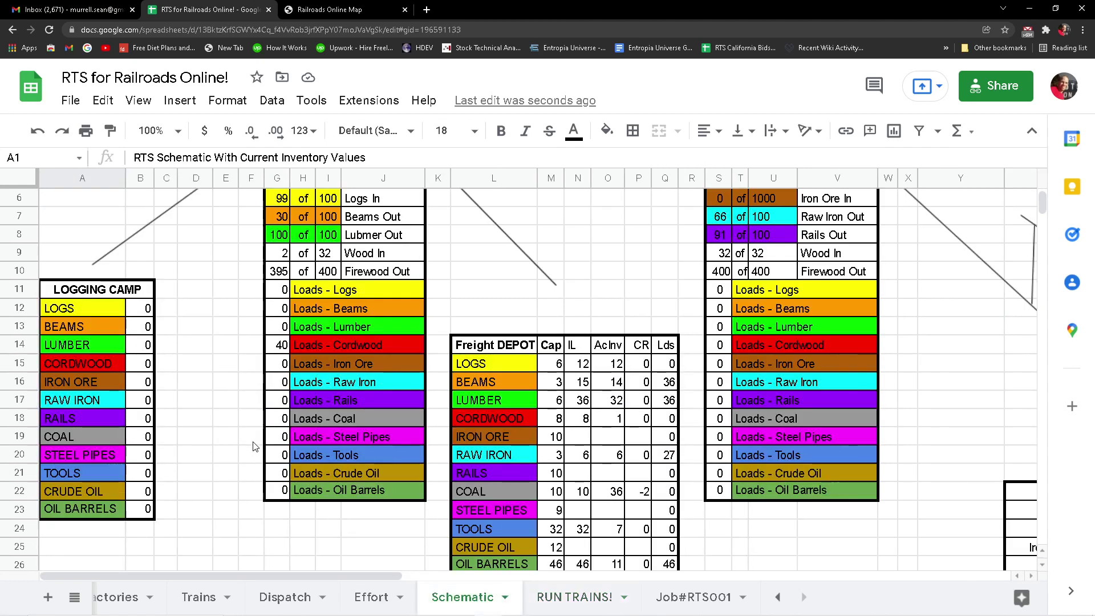
scroll(228, 429, "up", 2)
scroll(231, 428, "down", 1)
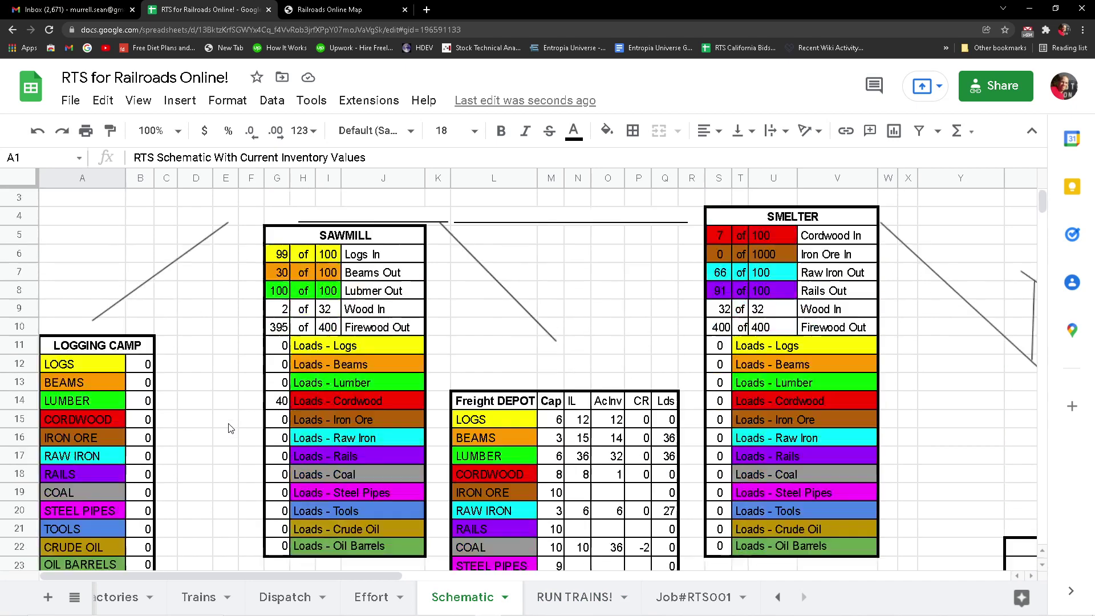
scroll(231, 428, "down", 4)
scroll(230, 429, "down", 3)
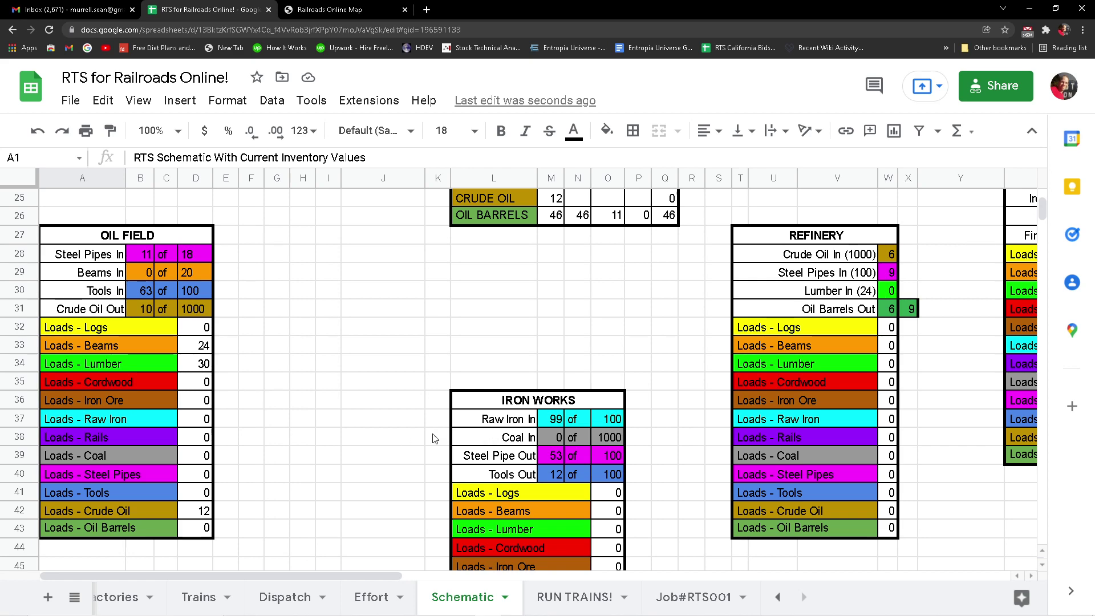
scroll(435, 438, "up", 2)
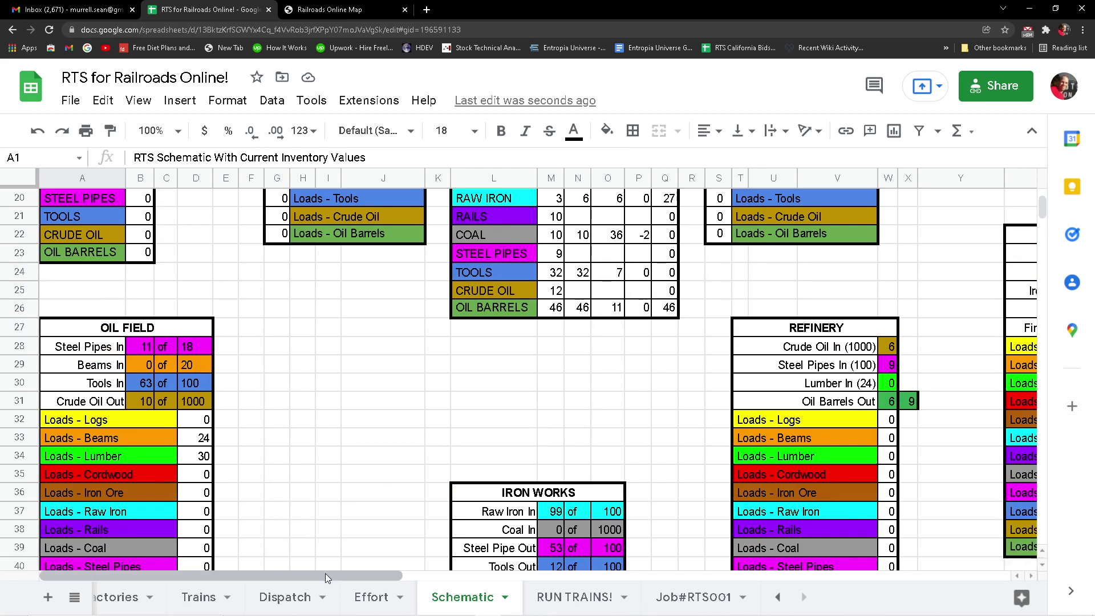
Review the Refinery, Iron Mine and Coal Mine inventory blocks on the eastern side of the schematic, ending at the Smelter.
left_click_drag(325, 573, 563, 576)
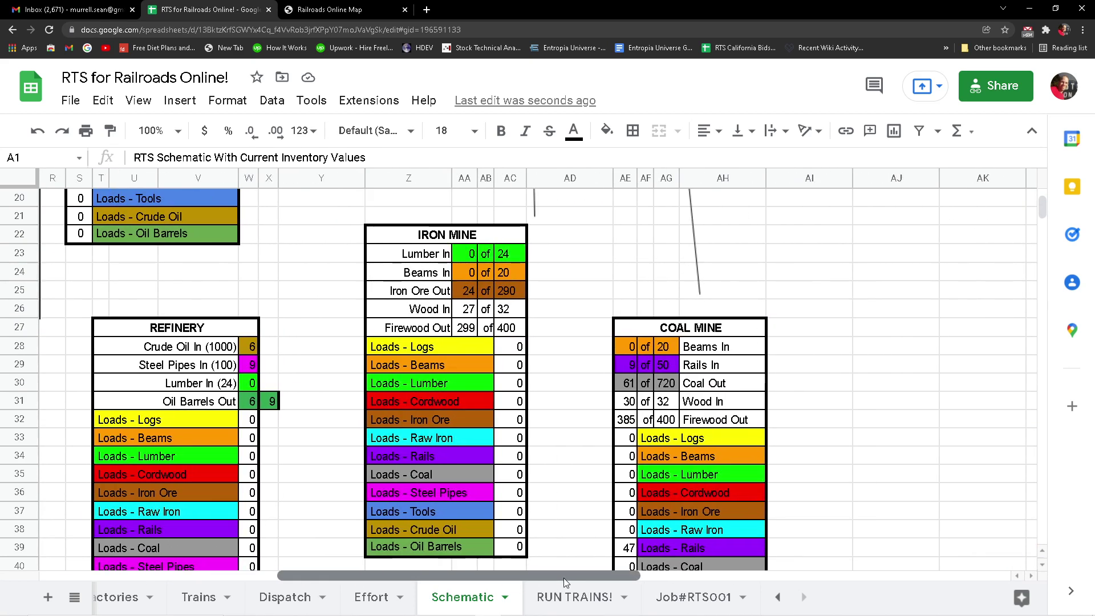
scroll(553, 465, "down", 4)
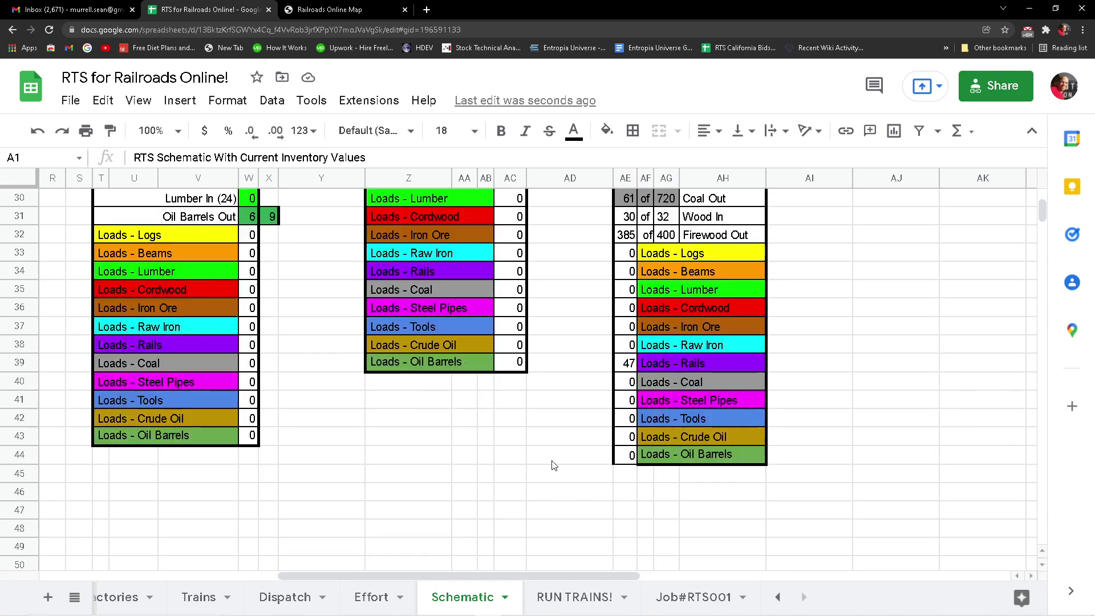
scroll(553, 464, "up", 2)
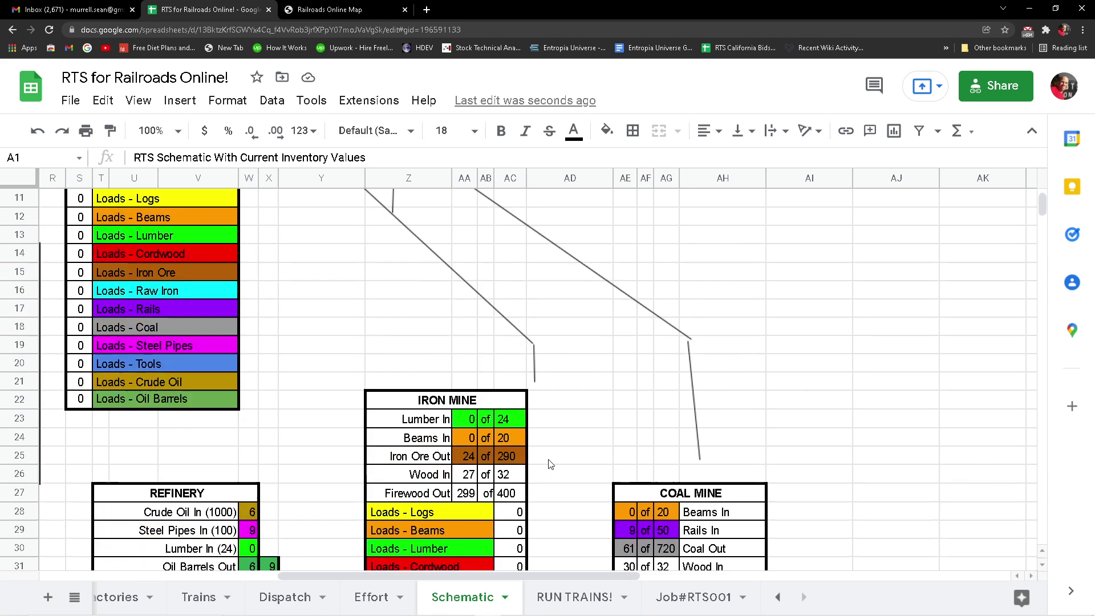
scroll(552, 464, "up", 5)
scroll(550, 464, "up", 4)
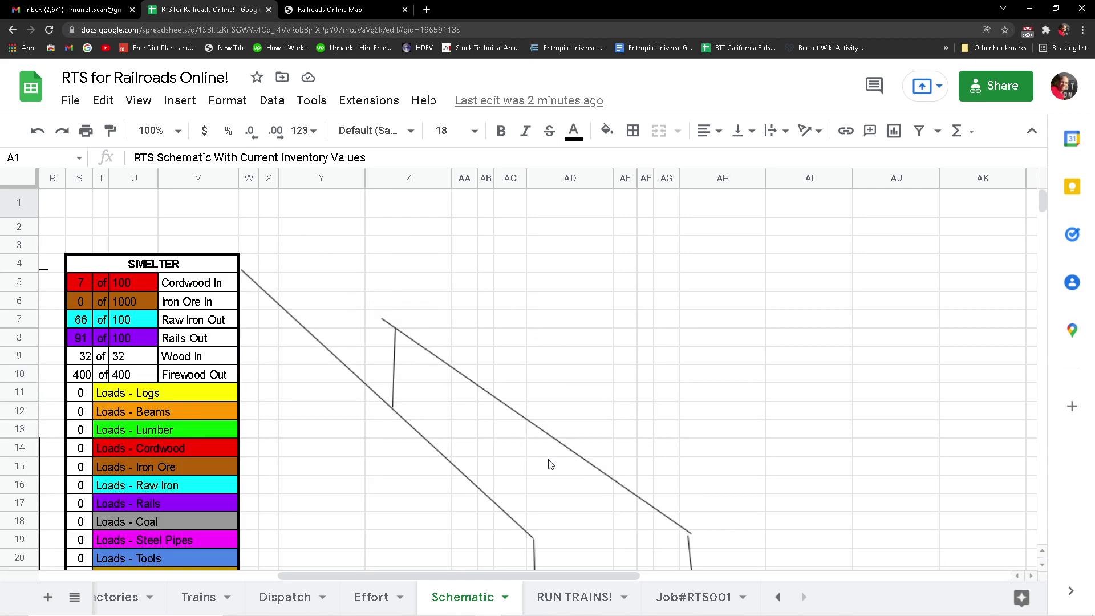
Go back to the start of the schematic and examine the Logging Camp, Sawmill and Freight Depot loads.
left_click_drag(410, 575, 126, 583)
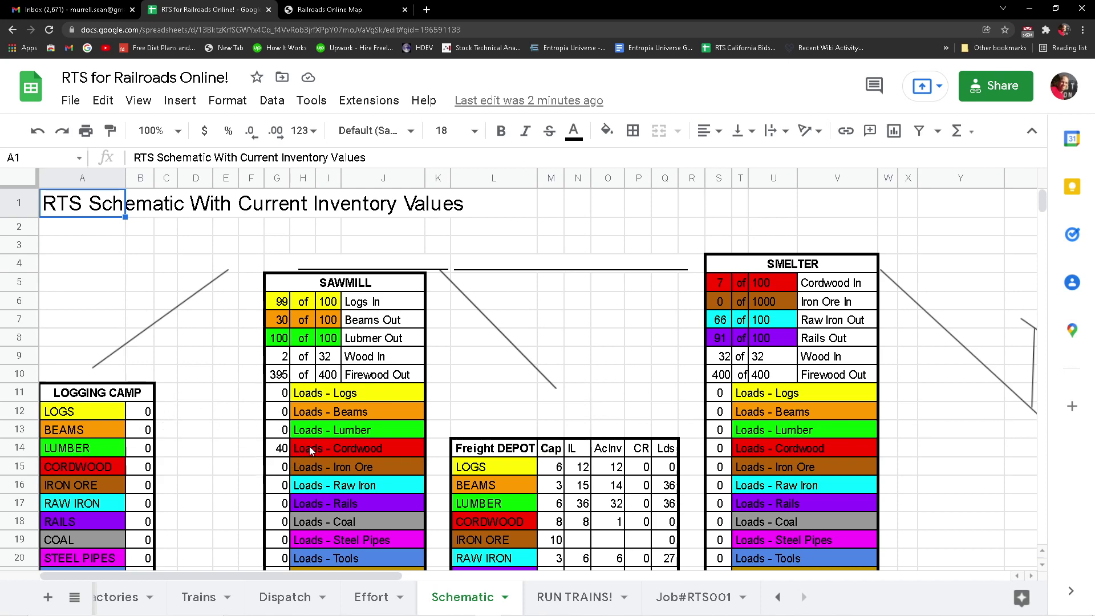
scroll(223, 449, "down", 2)
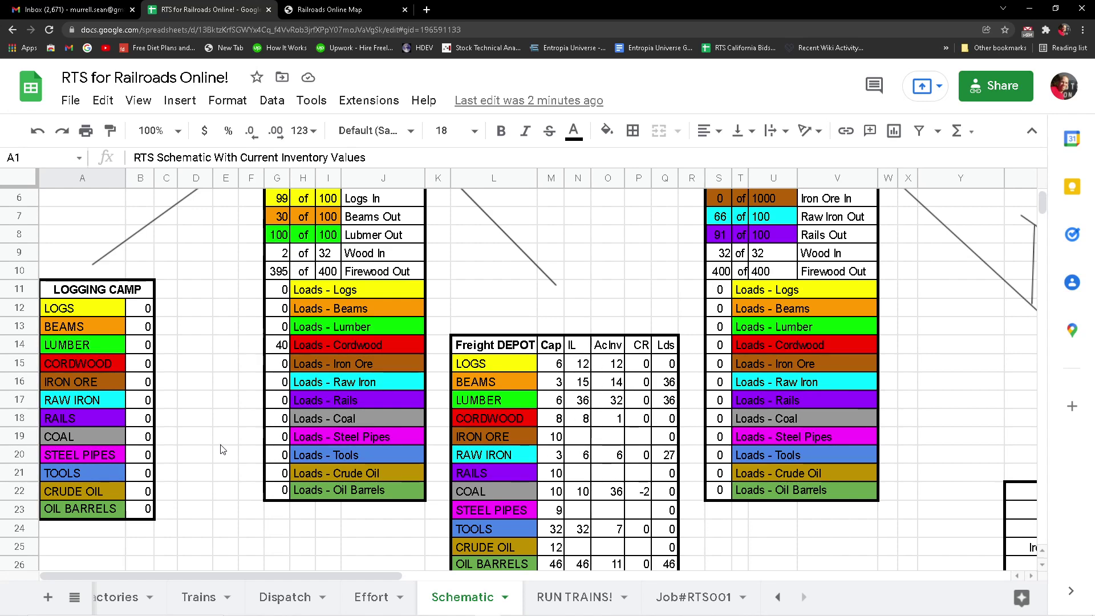
scroll(223, 449, "up", 1)
scroll(222, 449, "down", 1)
scroll(684, 417, "down", 2)
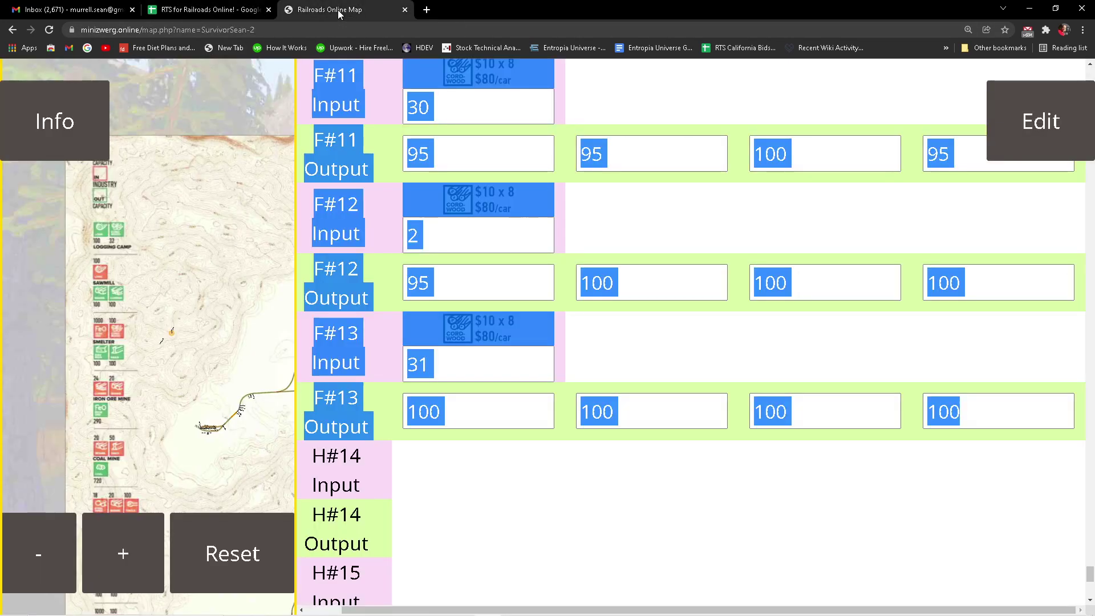
Switch to the Railroads Online Map, close the industry data pane and examine the freight cars parked in the yard beside H#16.
left_click(342, 10)
left_click(1043, 126)
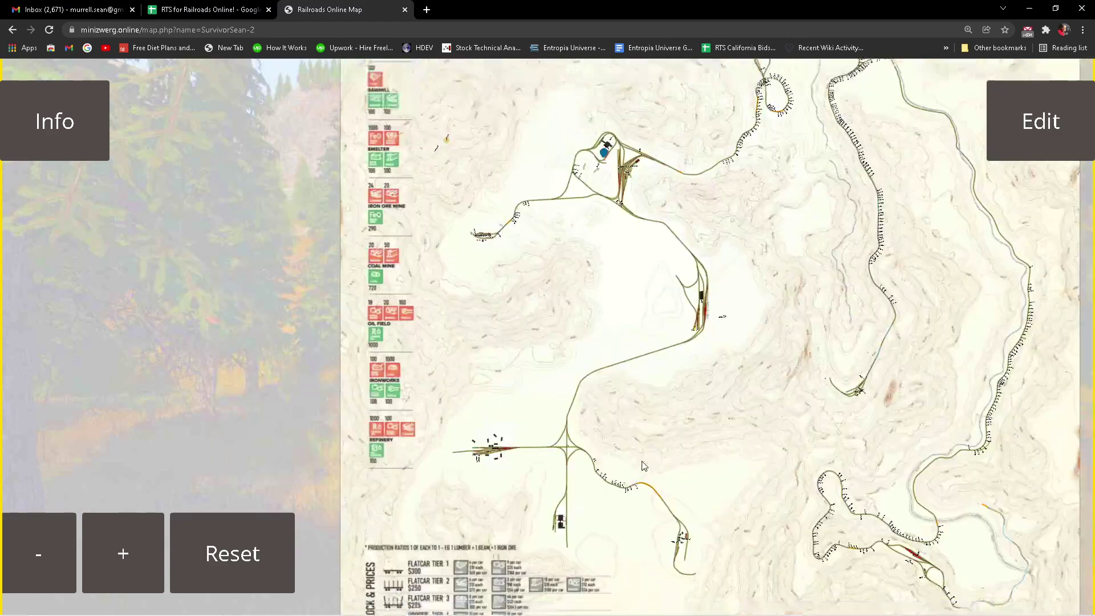
scroll(640, 357, "up", 3)
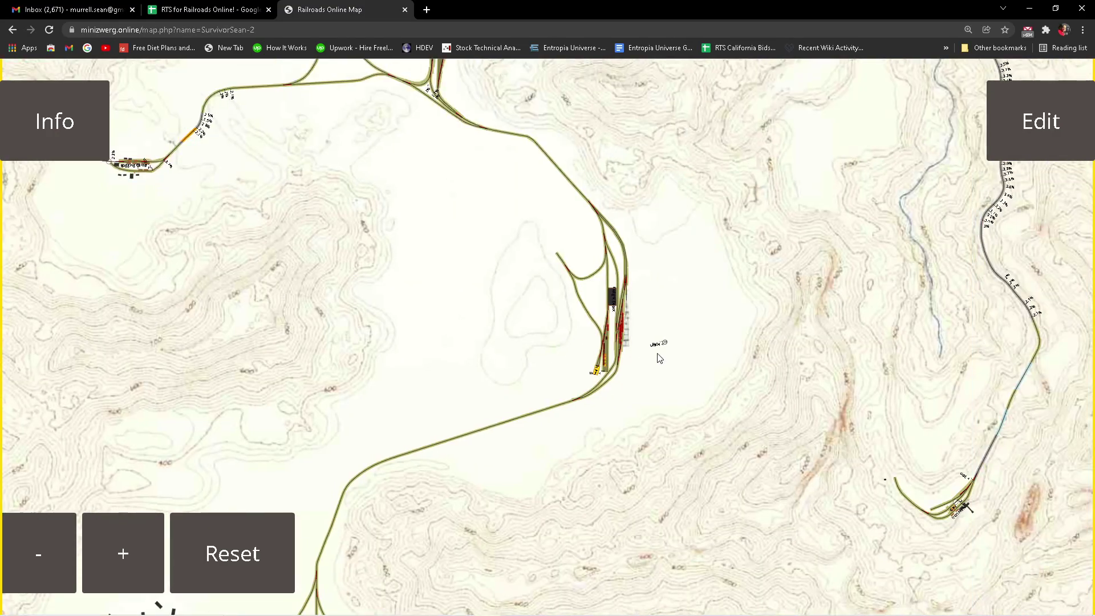
scroll(616, 381, "up", 2)
scroll(574, 386, "up", 2)
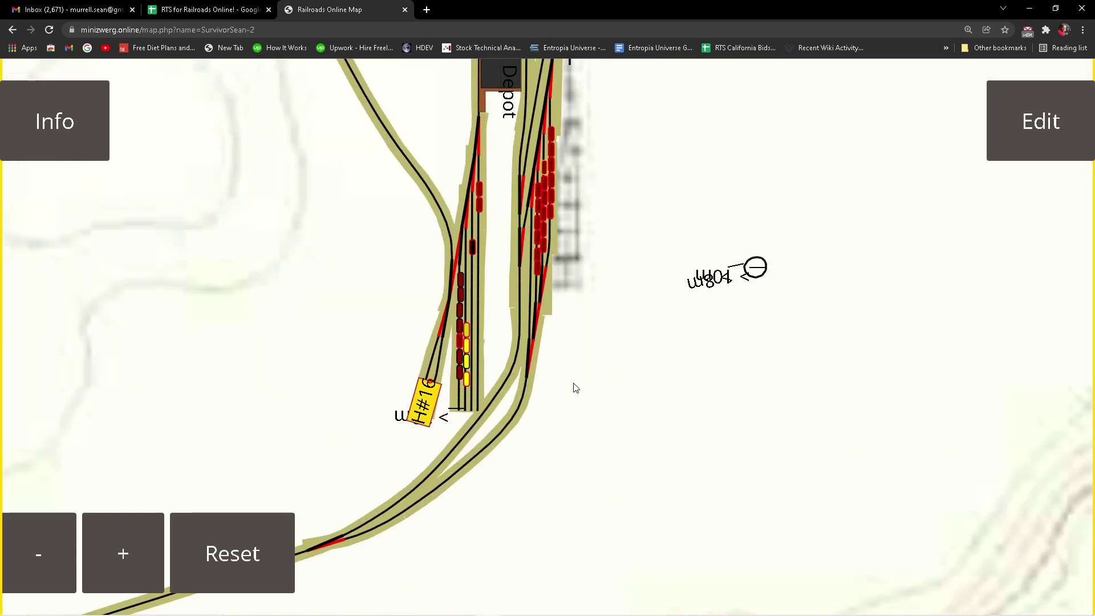
scroll(576, 388, "up", 1)
left_click_drag(559, 396, 743, 371)
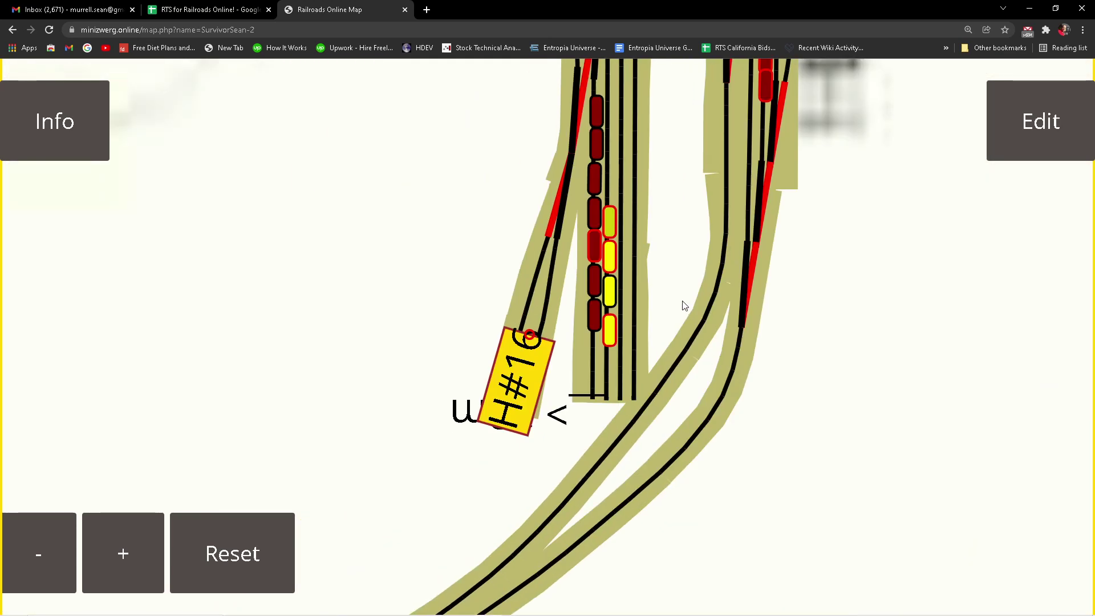
scroll(684, 305, "up", 1)
left_click_drag(684, 305, 634, 428)
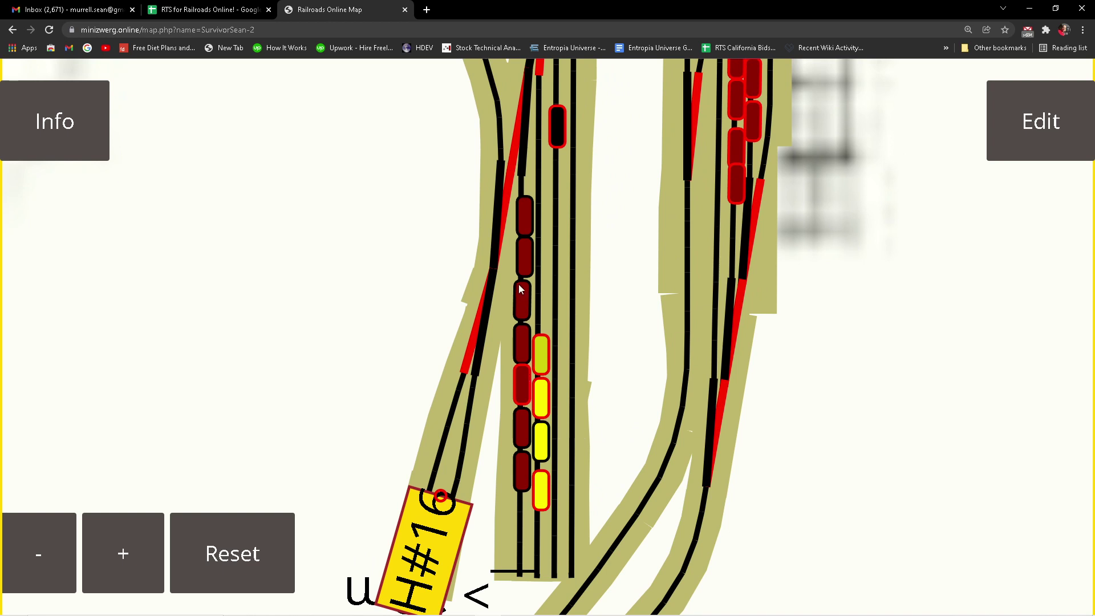
mouse_move(529, 218)
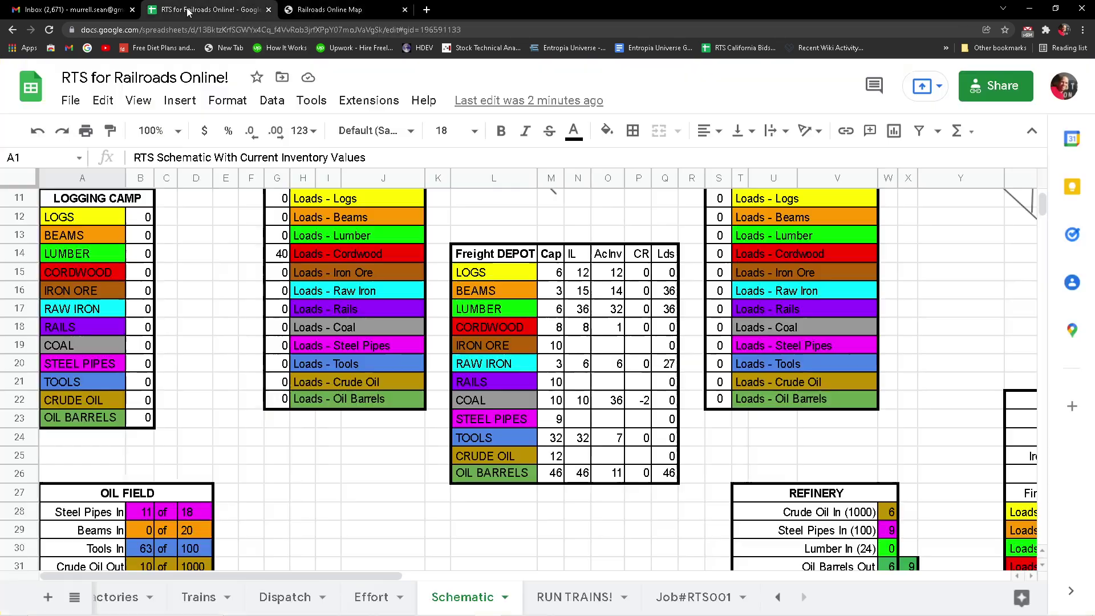
Compare the Freight Depot loads in the Schematic sheet with the cars standing on the depot yard tracks on the map.
left_click(188, 10)
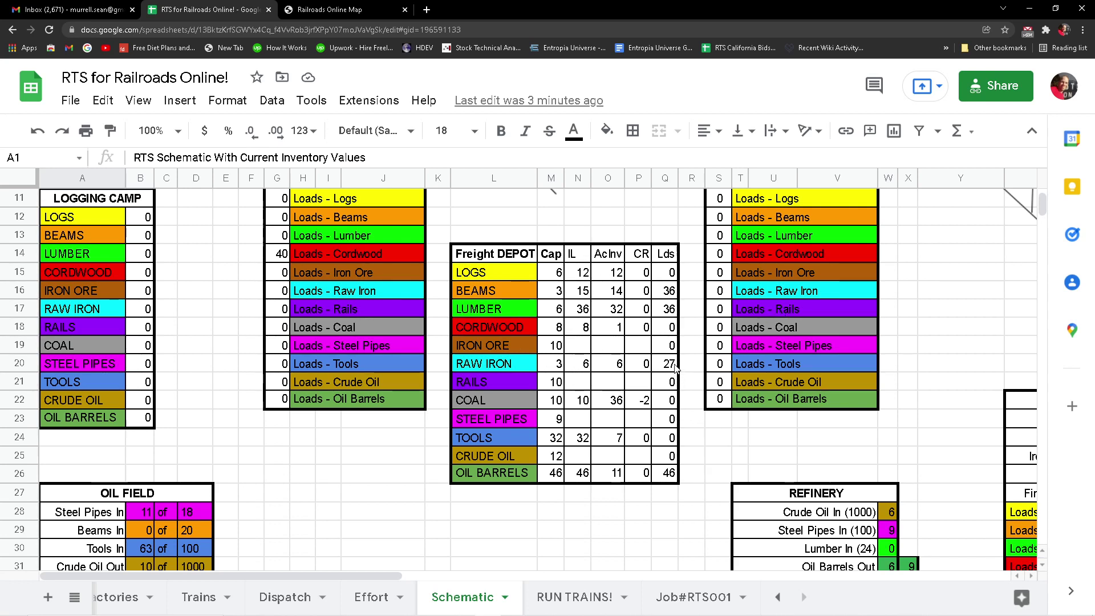
left_click(347, 10)
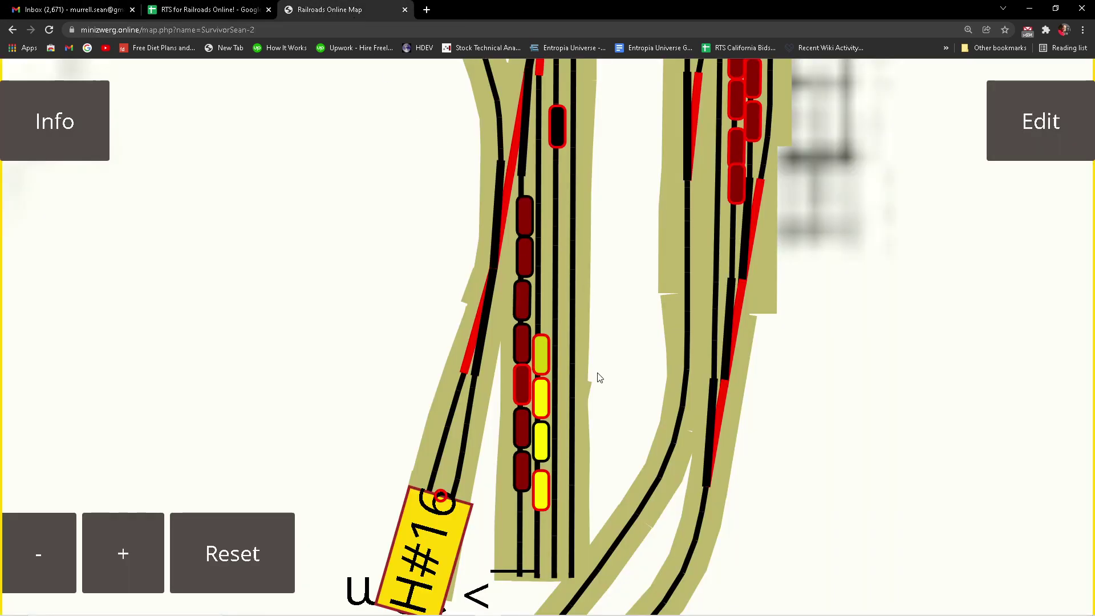
left_click_drag(599, 378, 542, 472)
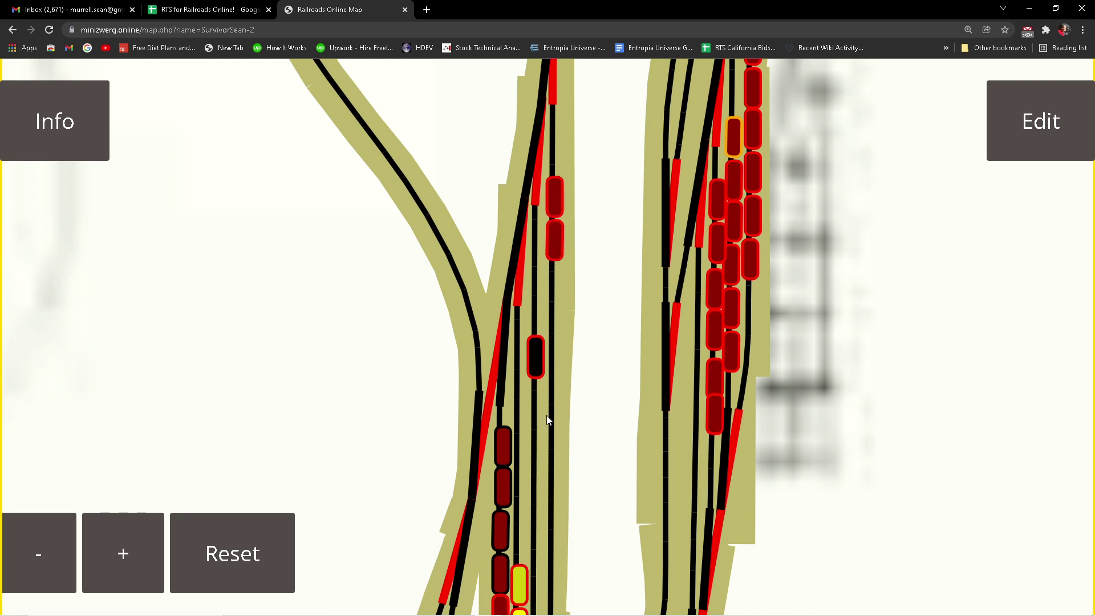
left_click_drag(547, 416, 565, 237)
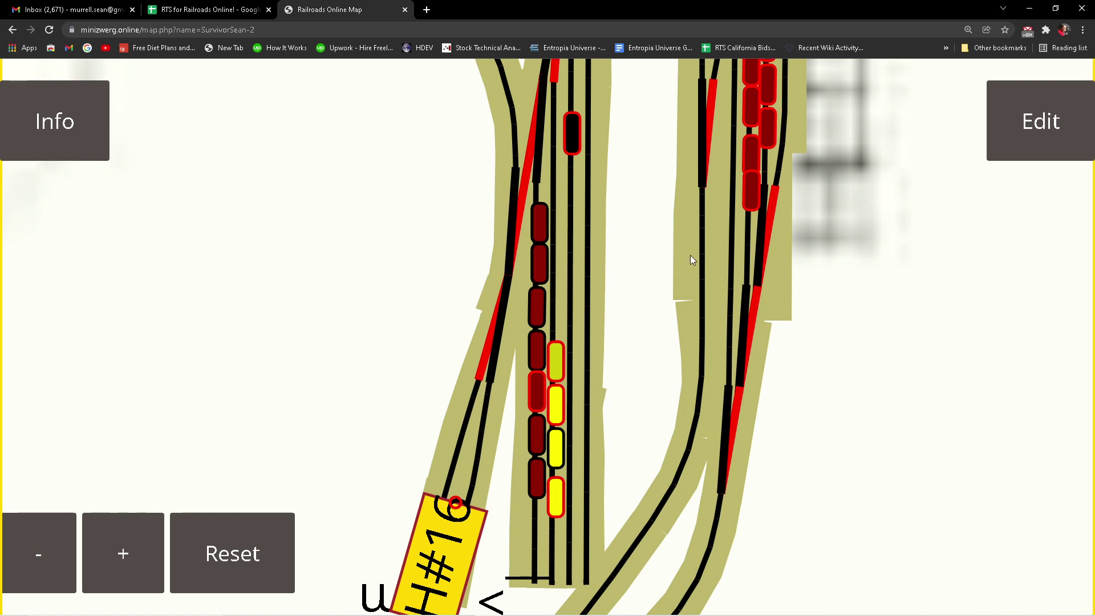
left_click_drag(692, 257, 611, 483)
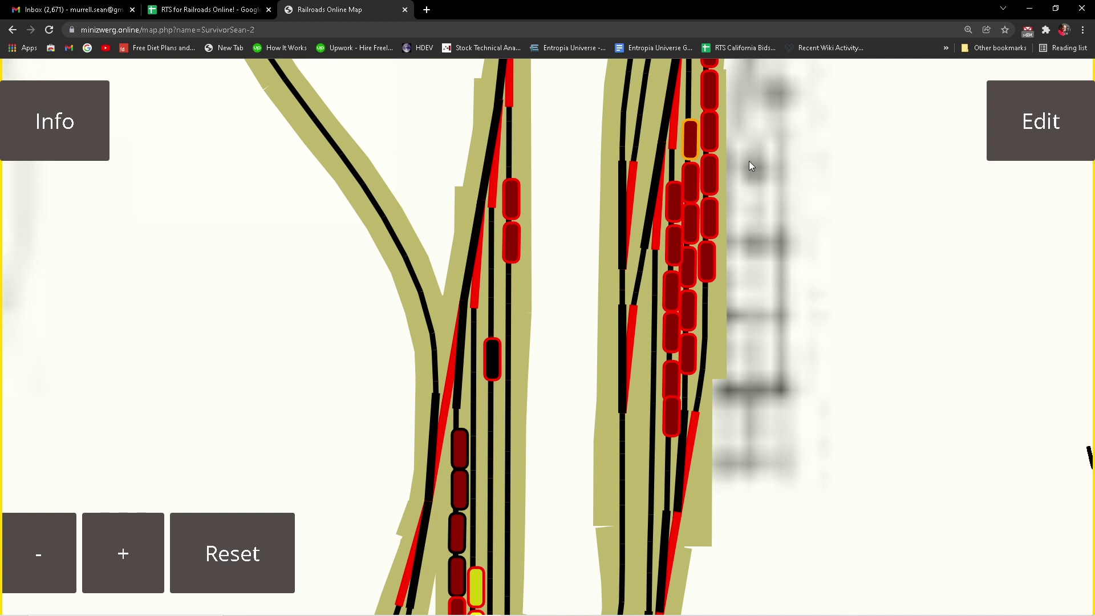
Look along the track southwest of the H#16 yard and return to the cars parked below the Freight Depot.
scroll(705, 361, "down", 10)
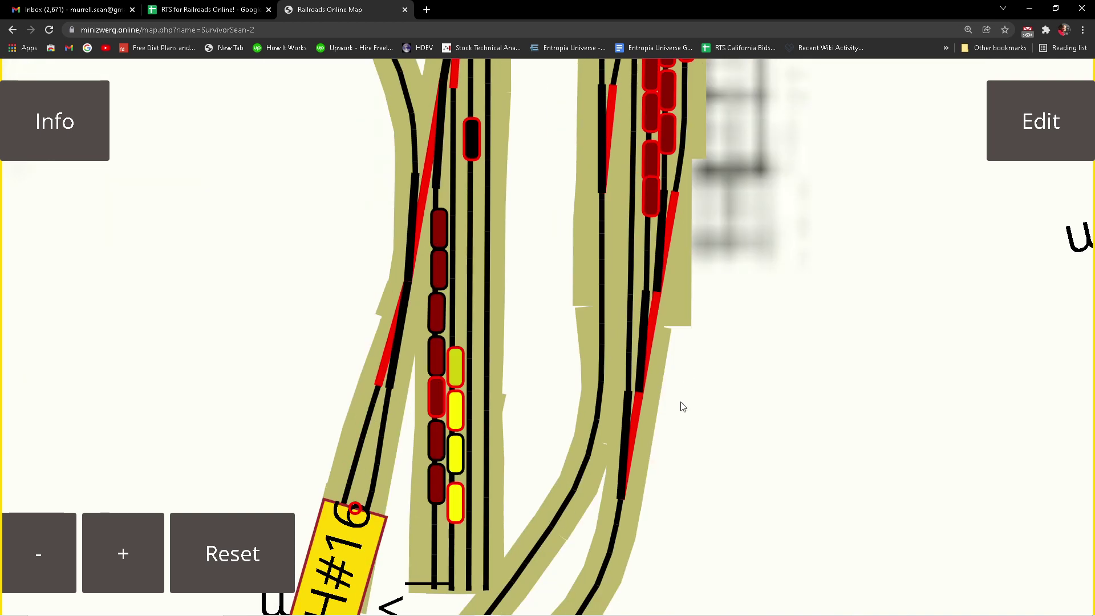
scroll(672, 335, "left", 4)
scroll(720, 281, "down", 10)
scroll(720, 281, "left", 8)
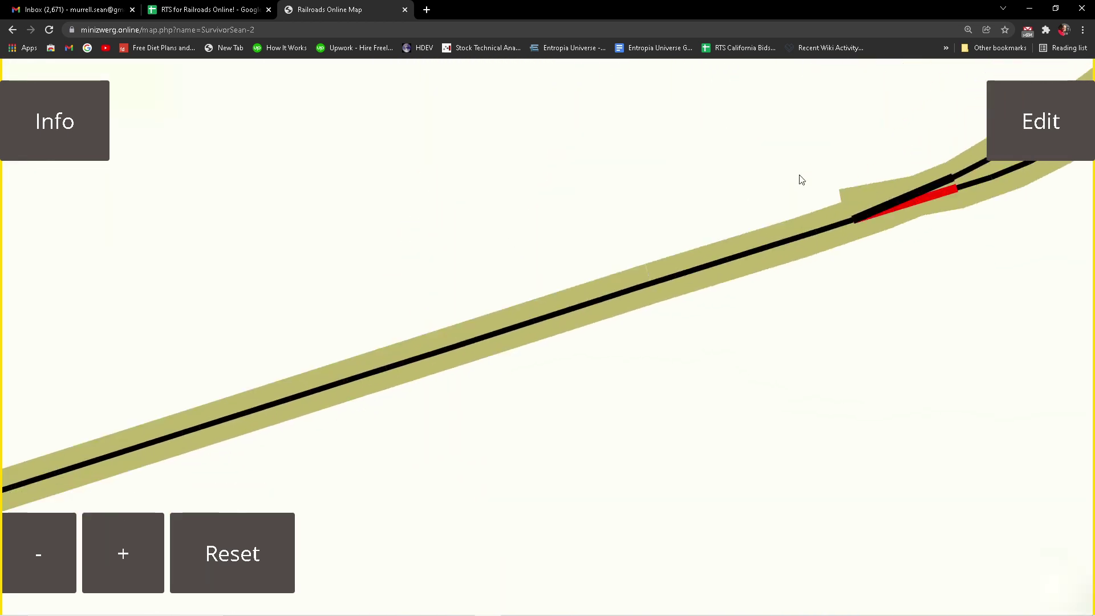
scroll(268, 445, "up", 10)
scroll(340, 416, "right", 6)
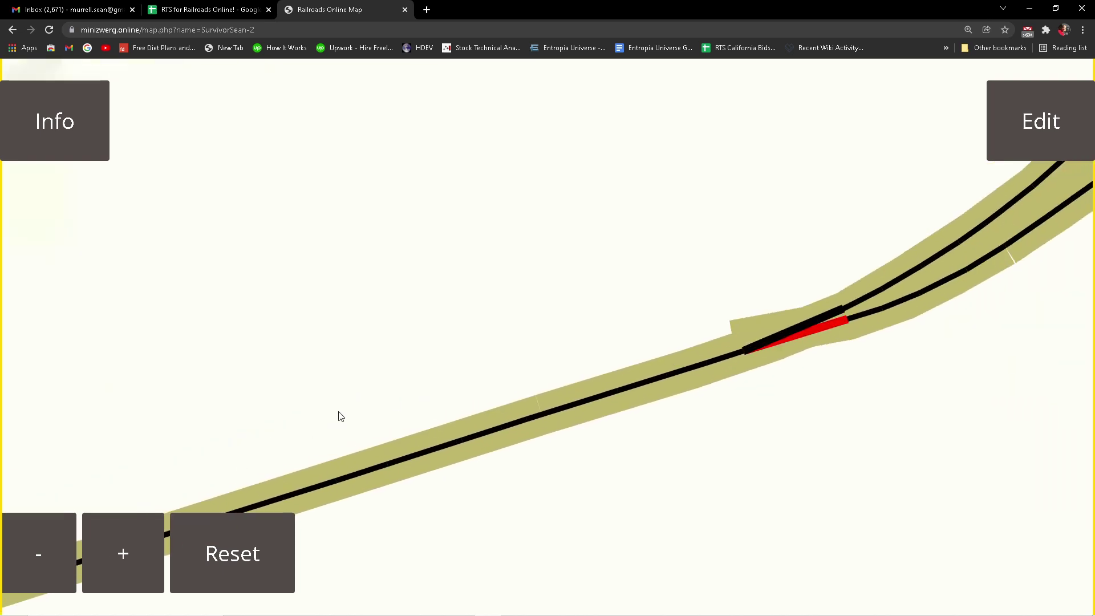
scroll(377, 476, "up", 10)
scroll(377, 477, "right", 2)
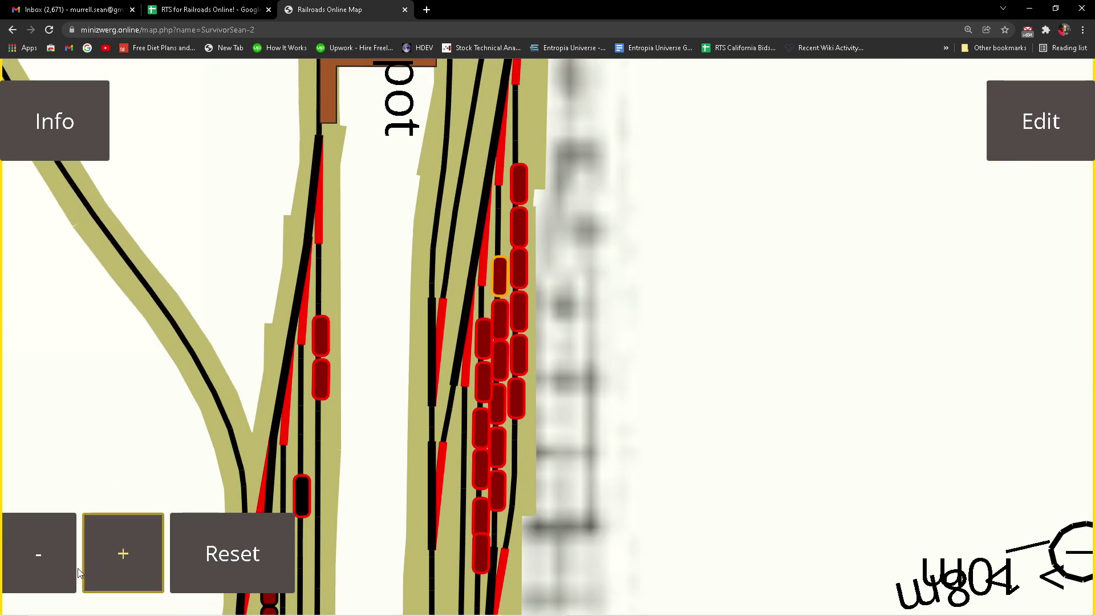
Zoom the map out until the whole Freight Depot and its approach tracks are in view.
left_click(24, 566)
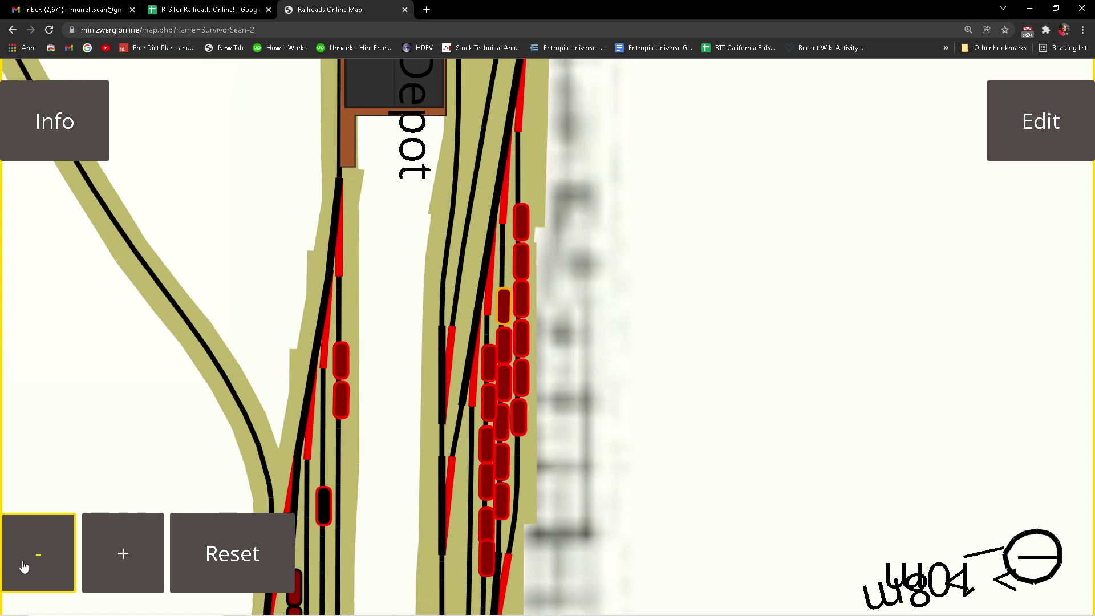
left_click(24, 565)
left_click(24, 566)
left_click(24, 565)
left_click(24, 565)
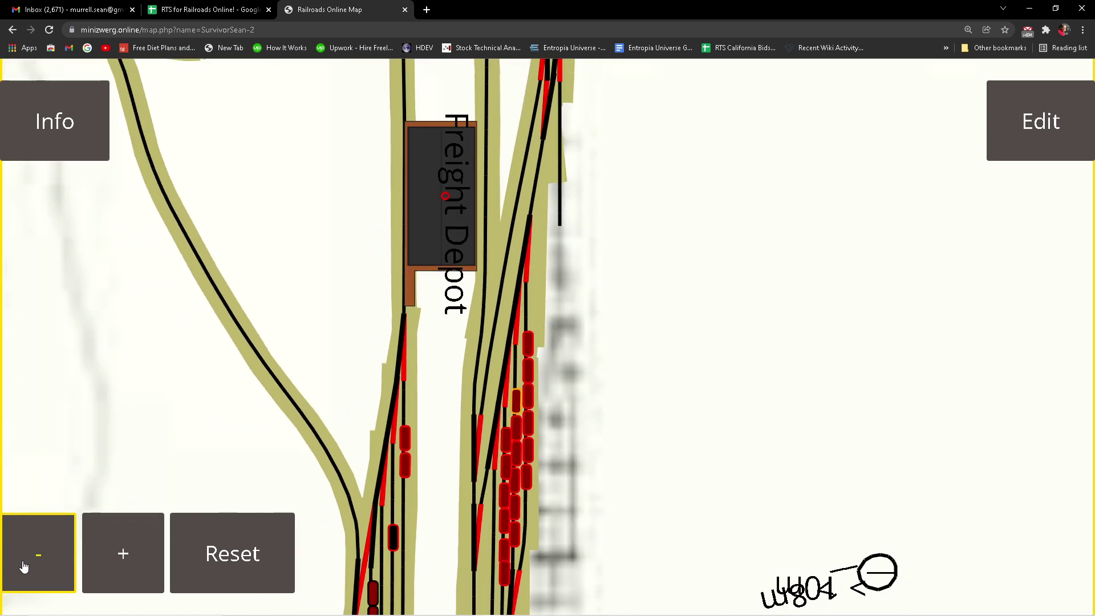
left_click(24, 566)
left_click(24, 565)
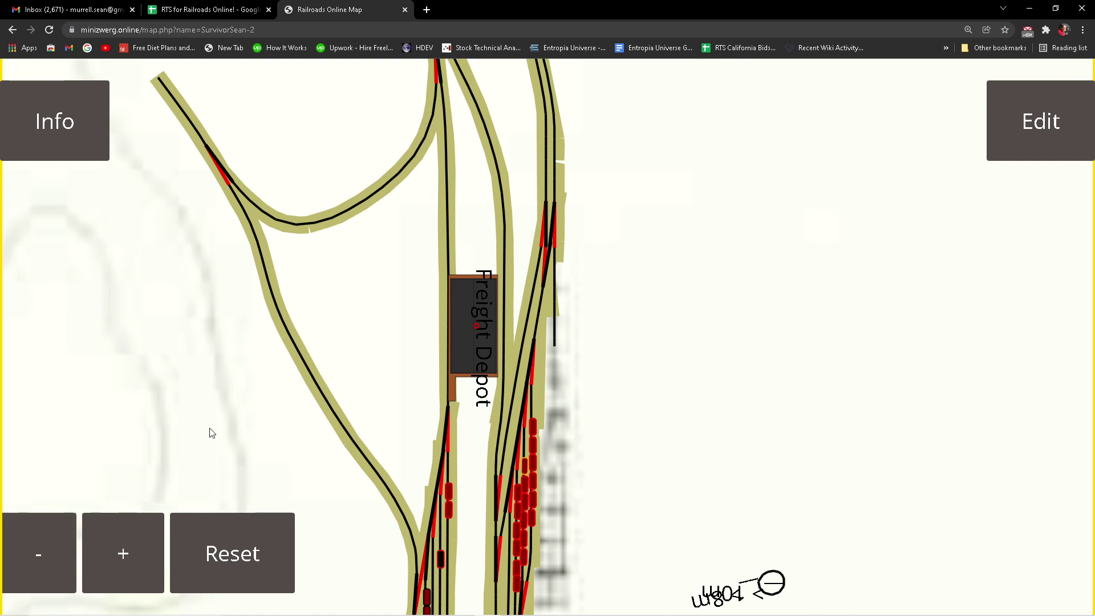
Trace the main line southwest from the Freight Depot to its southward curve and return to the depot yard.
left_click_drag(209, 435, 384, 239)
left_click_drag(351, 394, 498, 219)
left_click_drag(398, 353, 652, 159)
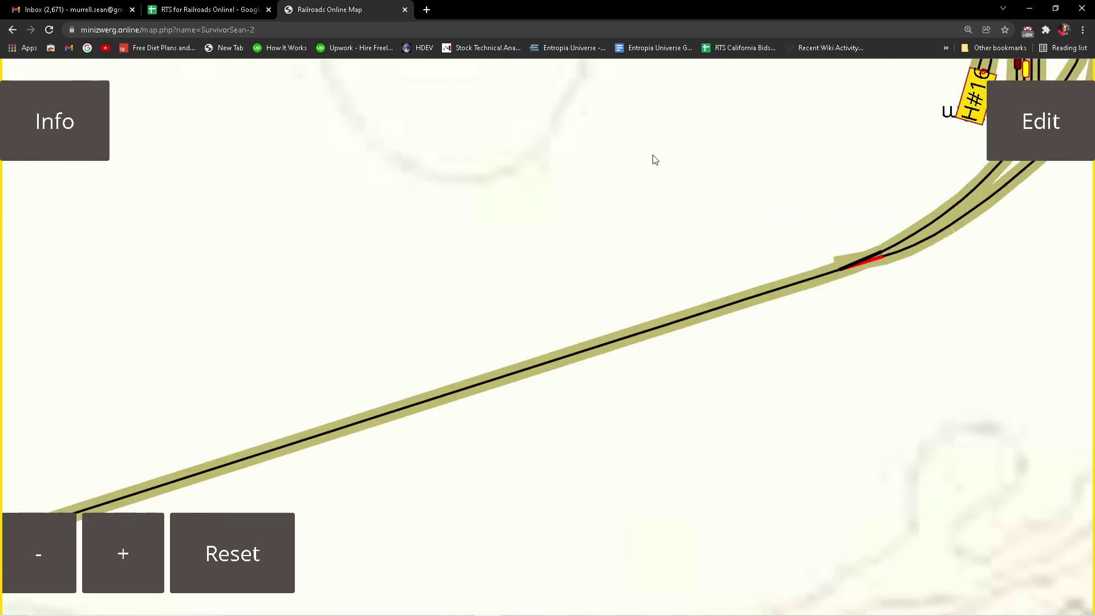
left_click_drag(376, 254, 633, 147)
left_click_drag(524, 256, 757, 176)
left_click_drag(564, 235, 536, 167)
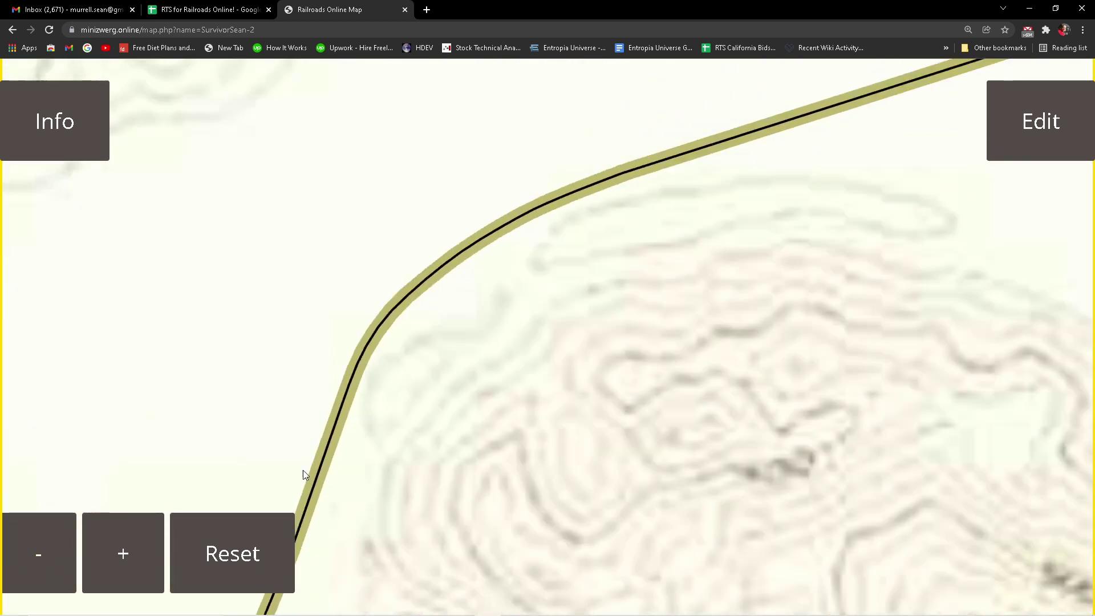
left_click_drag(610, 166, 335, 398)
left_click_drag(590, 243, 317, 342)
left_click_drag(570, 218, 268, 481)
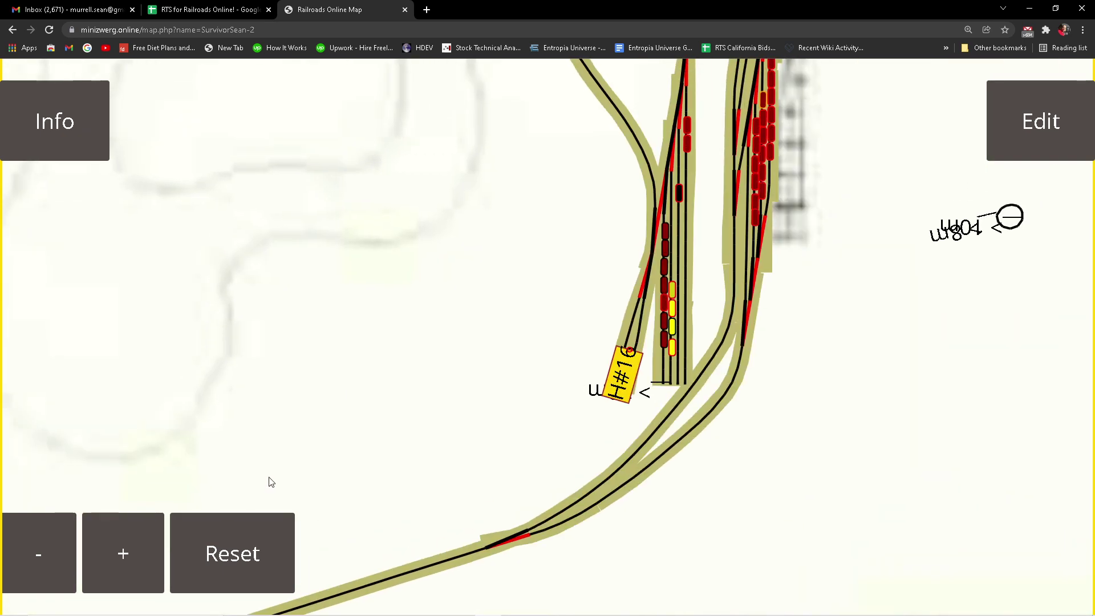
left_click_drag(499, 242, 365, 420)
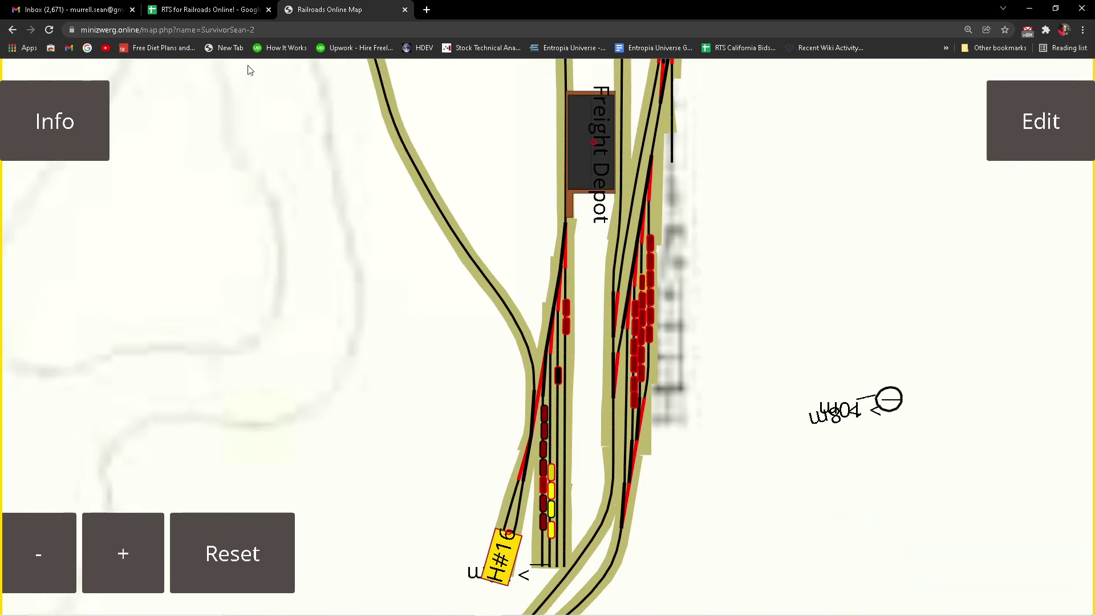
Switch to the RTS for Railroads Online! spreadsheet and open the RO Cars sheet.
left_click(197, 10)
scroll(419, 498, "up", 4)
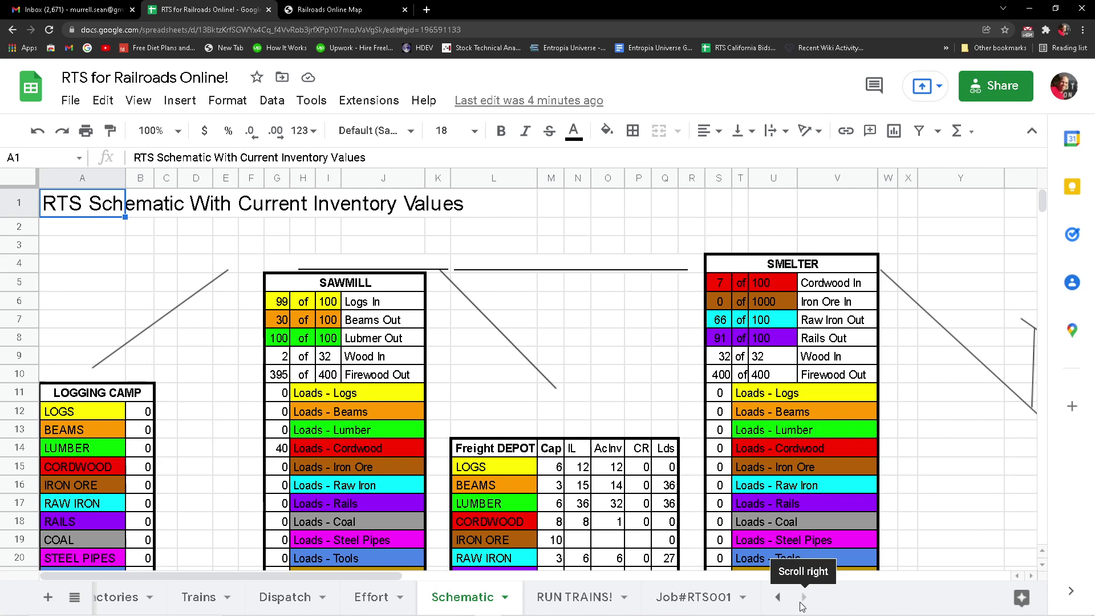
left_click(777, 597)
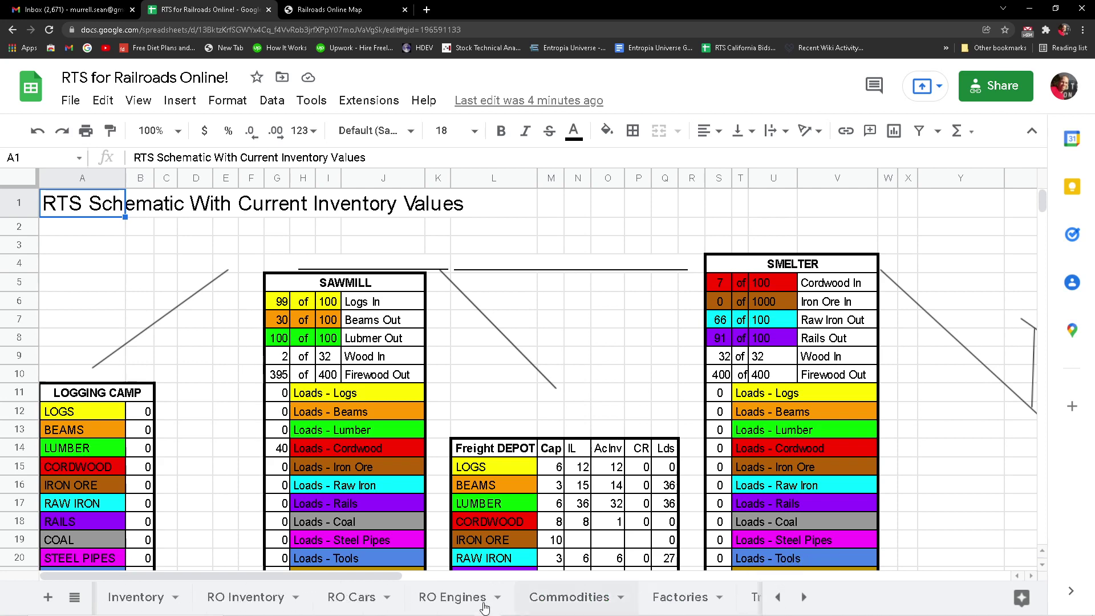
left_click(373, 608)
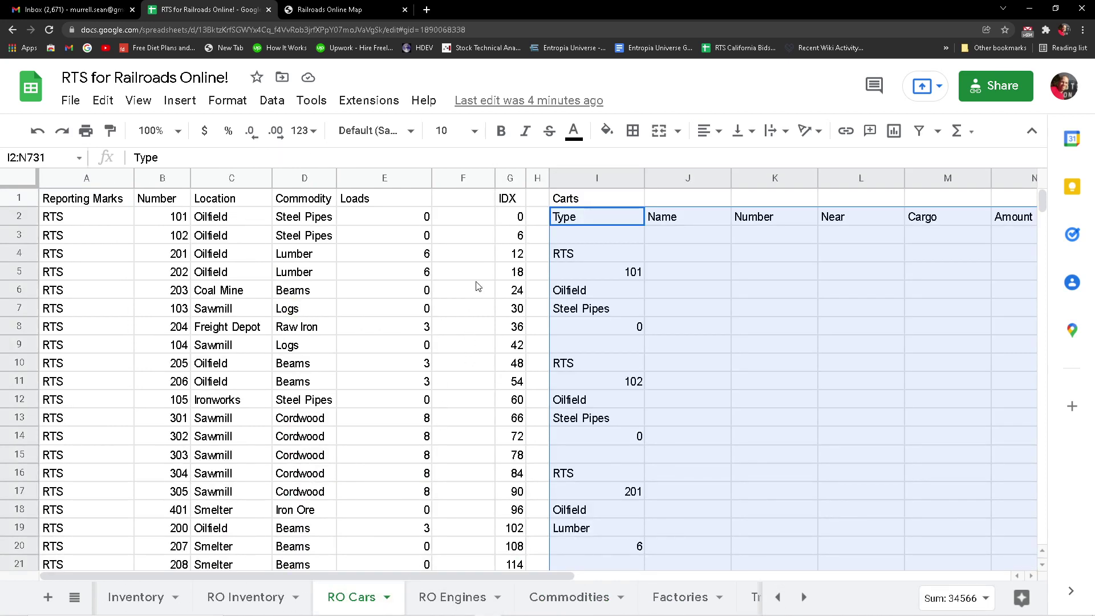
Go along row 3 of the RO Cars sheet to the Logs entry in the LEGEND table.
left_click(481, 244)
key("Right")
key("Right")
key("Right")
key("Right")
key("Right")
key("Right")
key("Right")
key("Right")
key("Right")
key("Right")
key("Right")
key("Right")
key("Right")
key("Right")
key("Right")
key("Right")
key("Right")
key("Right")
key("Right")
key("Right")
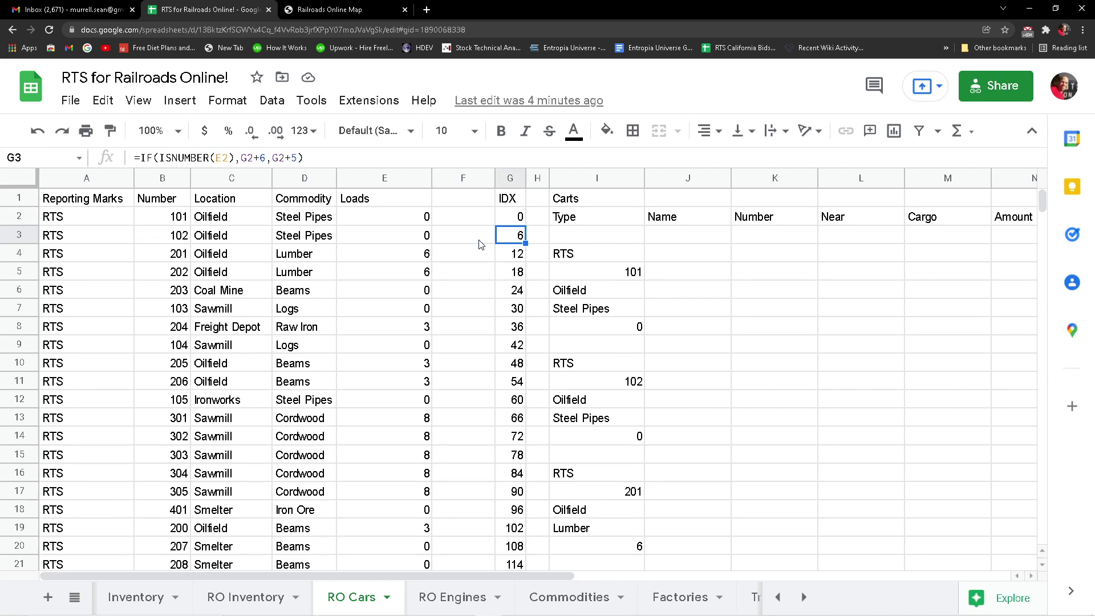
key("Right")
key("Right")
key("Right")
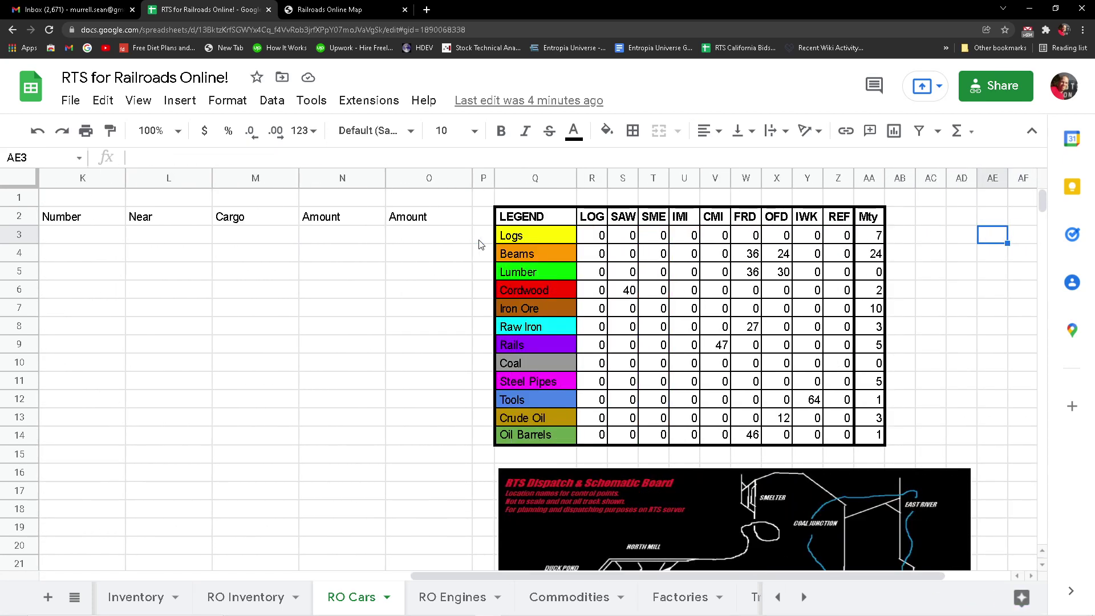
key("Left")
key("Left")
key("Left")
key("Left")
key("Left")
key("Left")
key("Left")
key("Left")
key("Left")
key("Left")
key("Left")
key("Left")
key("Left")
key("Left")
key("Left")
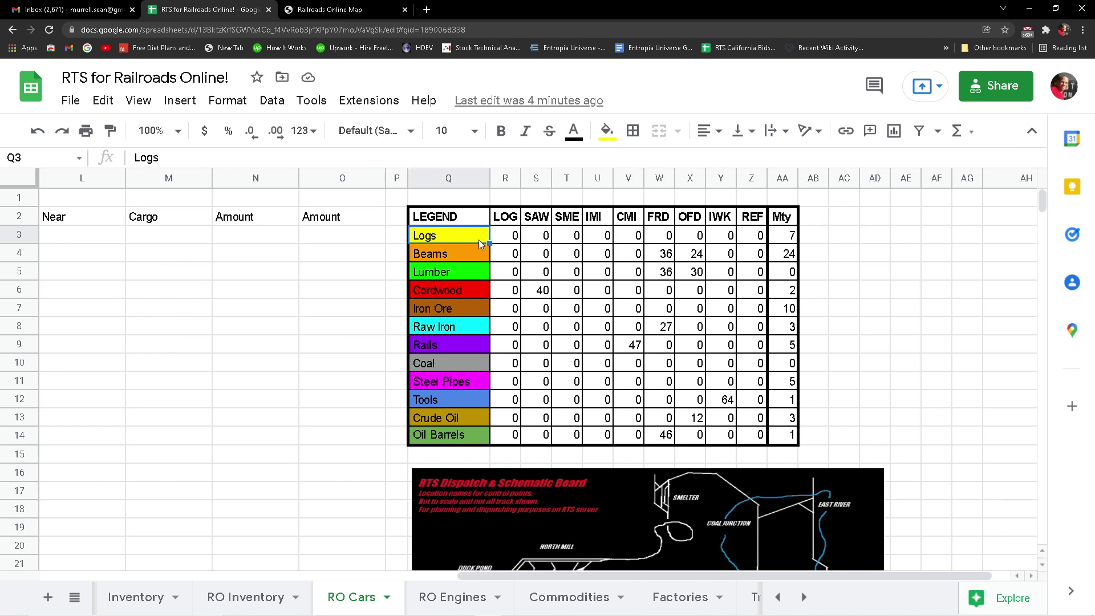
Examine the per-location load totals in the LEGEND table, including the Raw Iron row from Coal Mine to Ironworks.
key("Right")
key("Right")
key("Right")
key("Right")
key("Right")
key("Right")
key("Right")
key("Right")
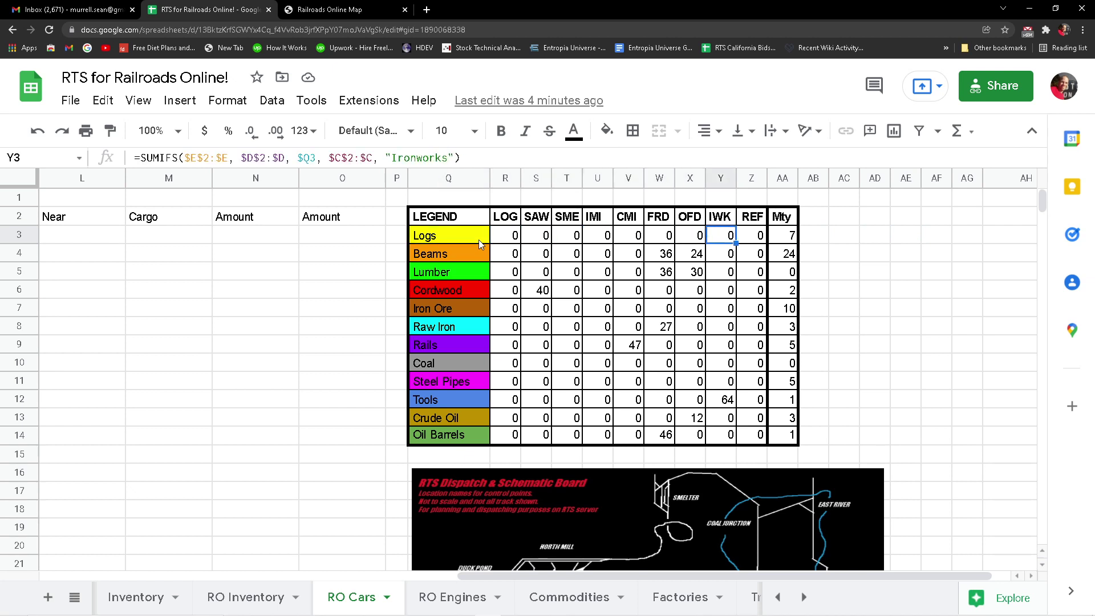
key("Down")
key("Down")
key("Down")
key("Down")
key("Down")
key("Left")
key("Left")
key("Left")
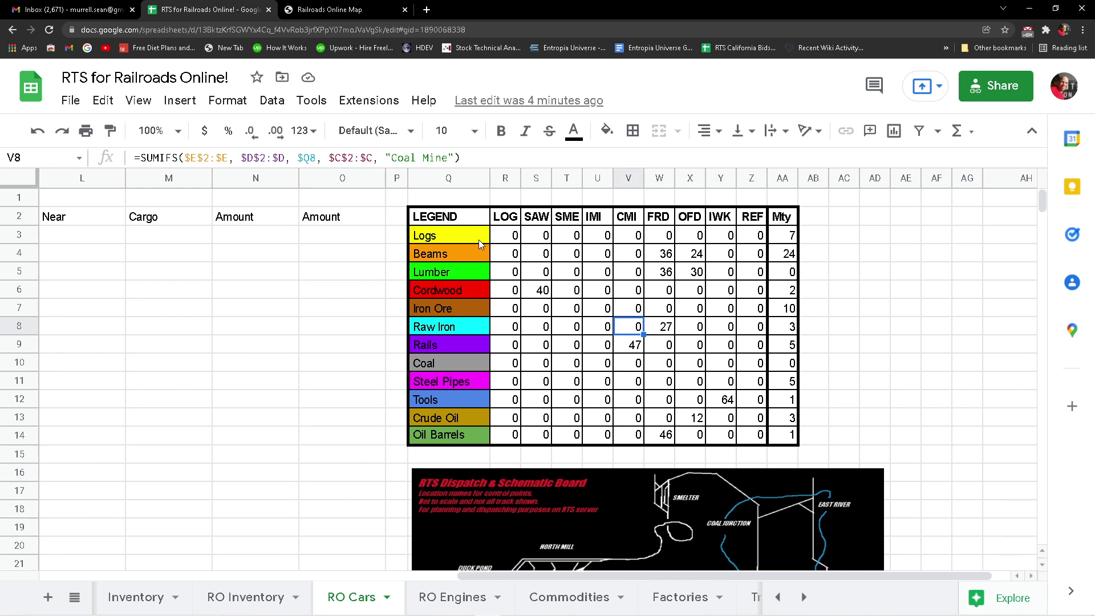
key("Right")
key("Right")
key("Right")
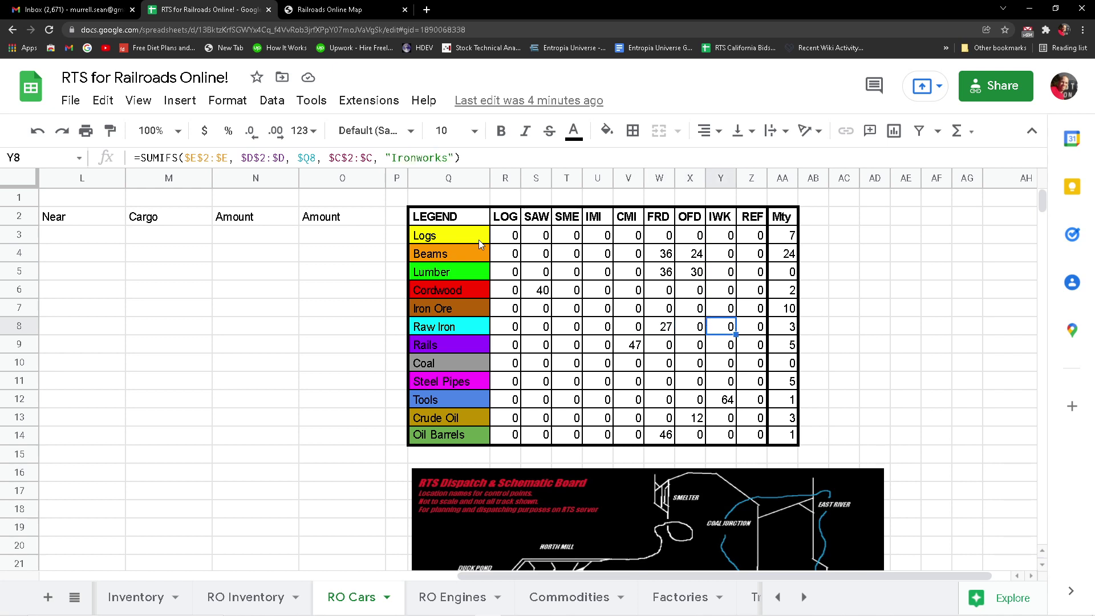
Look through the Mty column of the LEGEND table down to the Oil Barrels row.
key("Right")
key("Right")
key("Down")
key("Down")
key("Down")
key("Down")
key("Down")
key("Down")
key("Down")
key("Down")
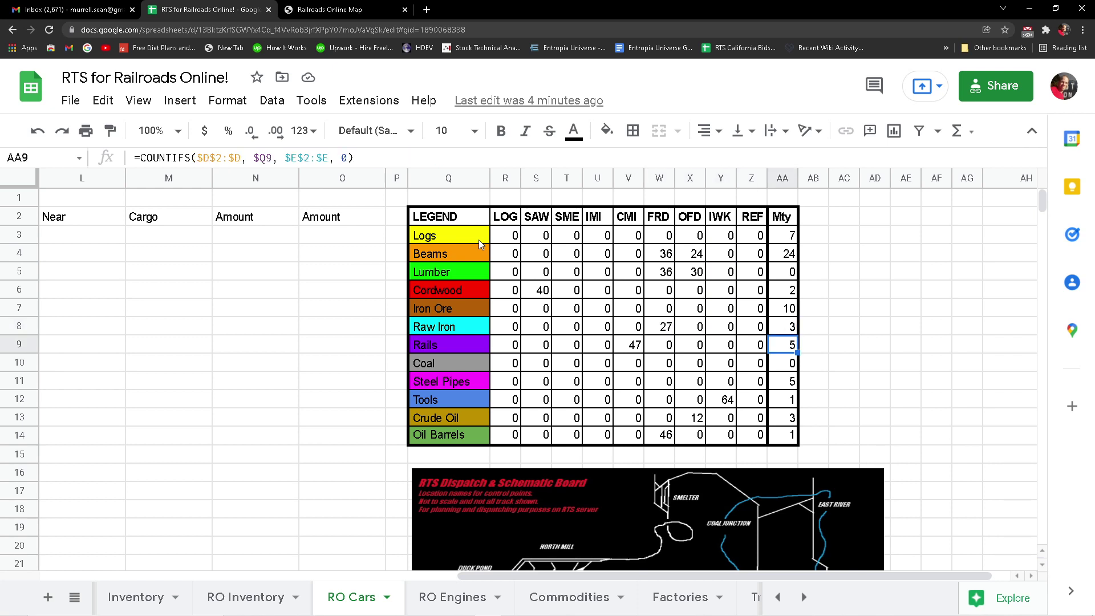
key("Up")
key("Up")
key("Up")
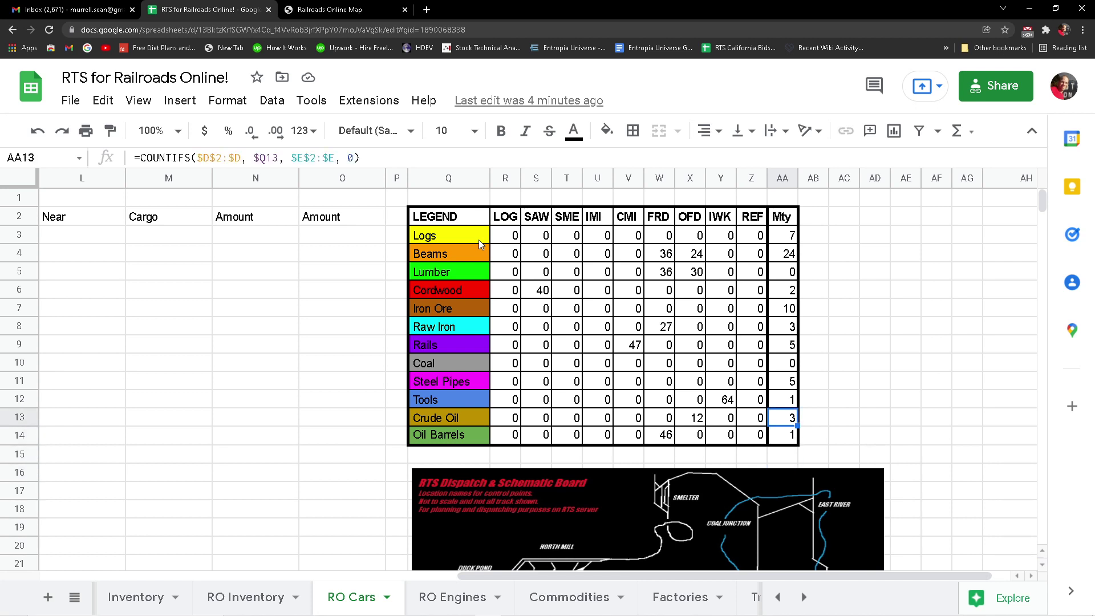
key("Down")
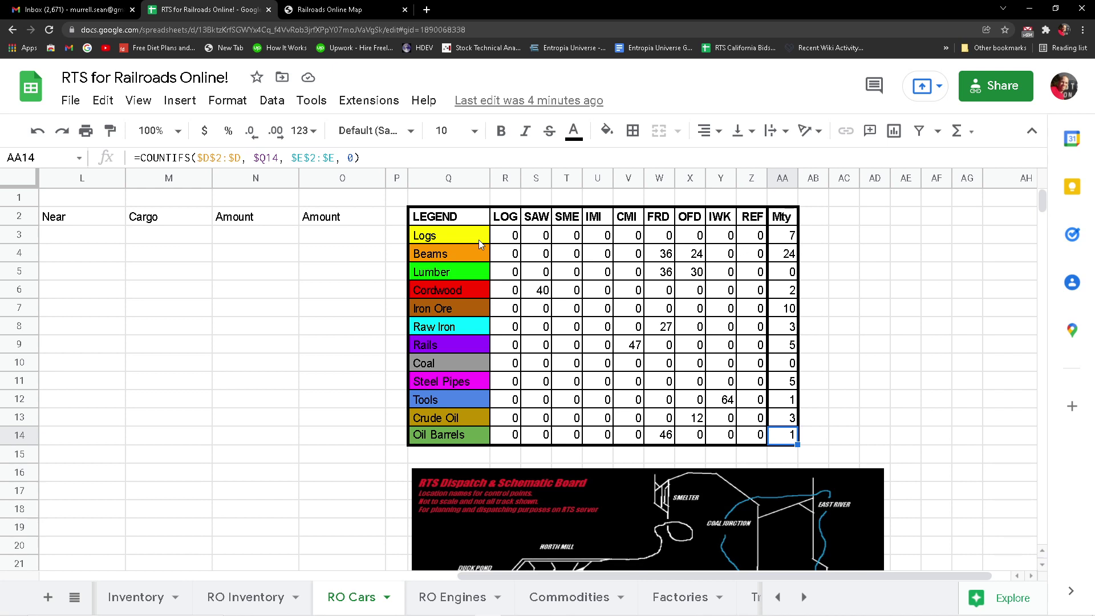
Compare the empty-car counts for Logs, Beams and Lumber in the Mty column.
key("Up")
key("Up")
key("Up")
key("Up")
key("Up")
key("Up")
key("Up")
key("Up")
key("Up")
key("Up")
key("Up")
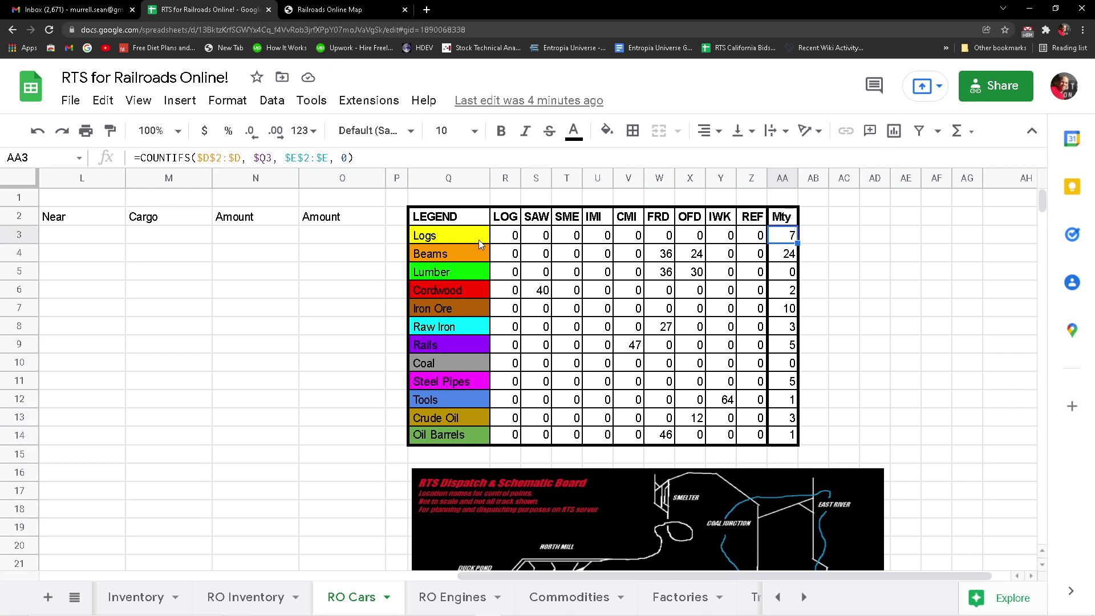
key("Down")
key("Down")
key("Down")
key("Up")
key("Up")
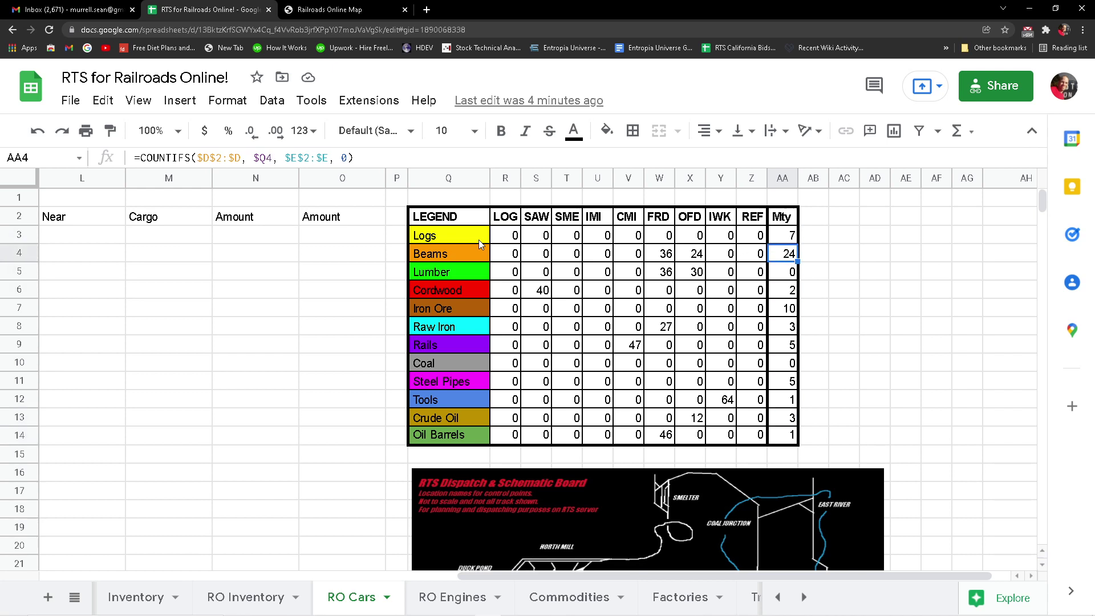
key("Down")
key("Up")
key("Down")
key("Up")
key("Down")
key("Up")
key("Down")
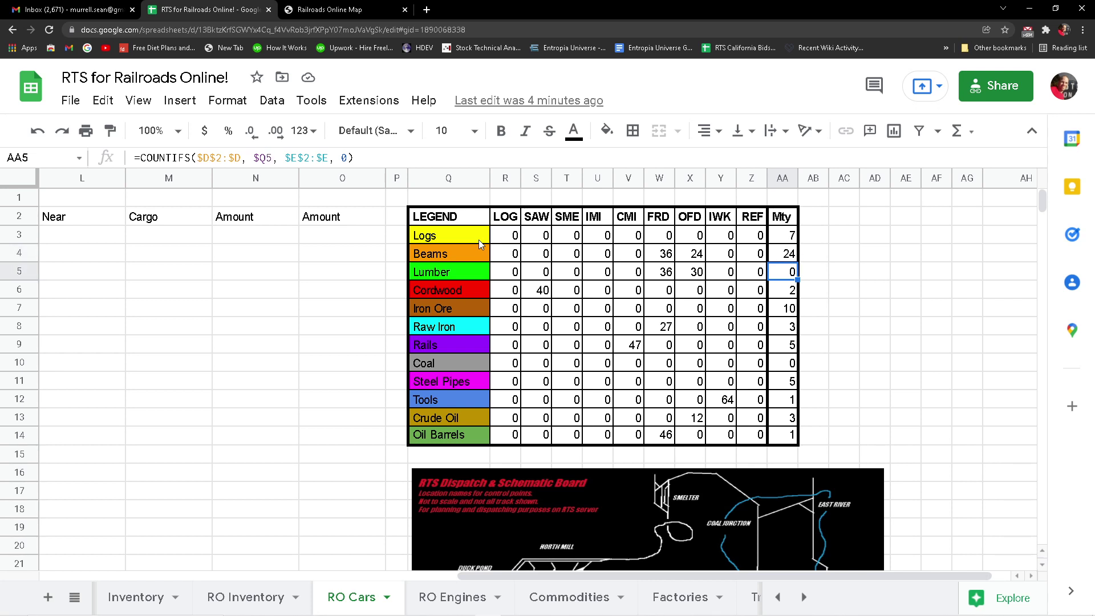
Check the Mty counts for the commodities from Iron Ore through Crude Oil.
key("Down")
key("Down")
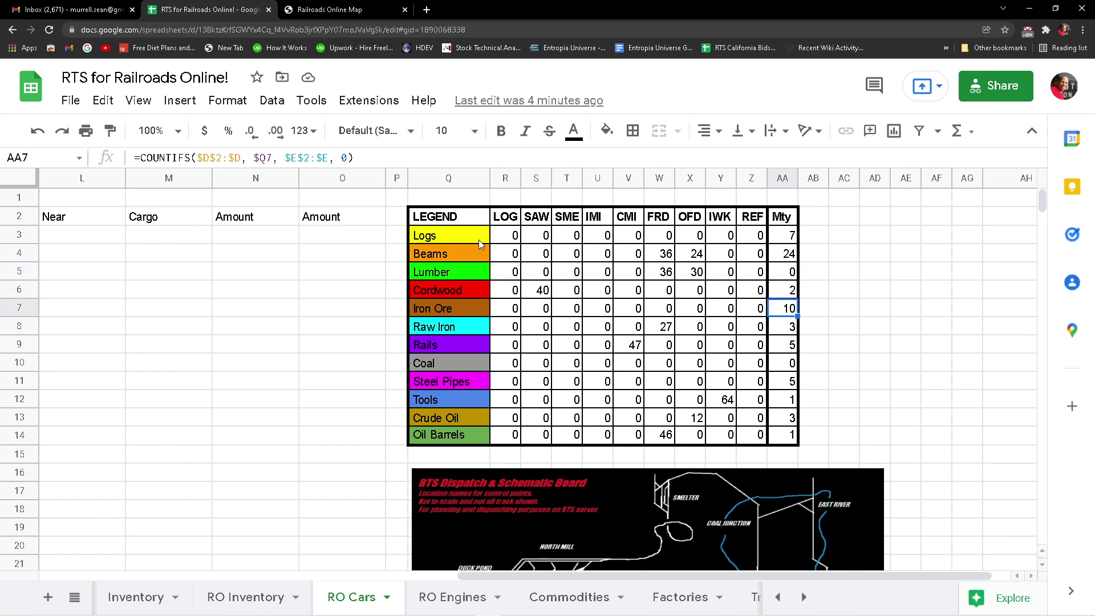
key("Down")
key("Down")
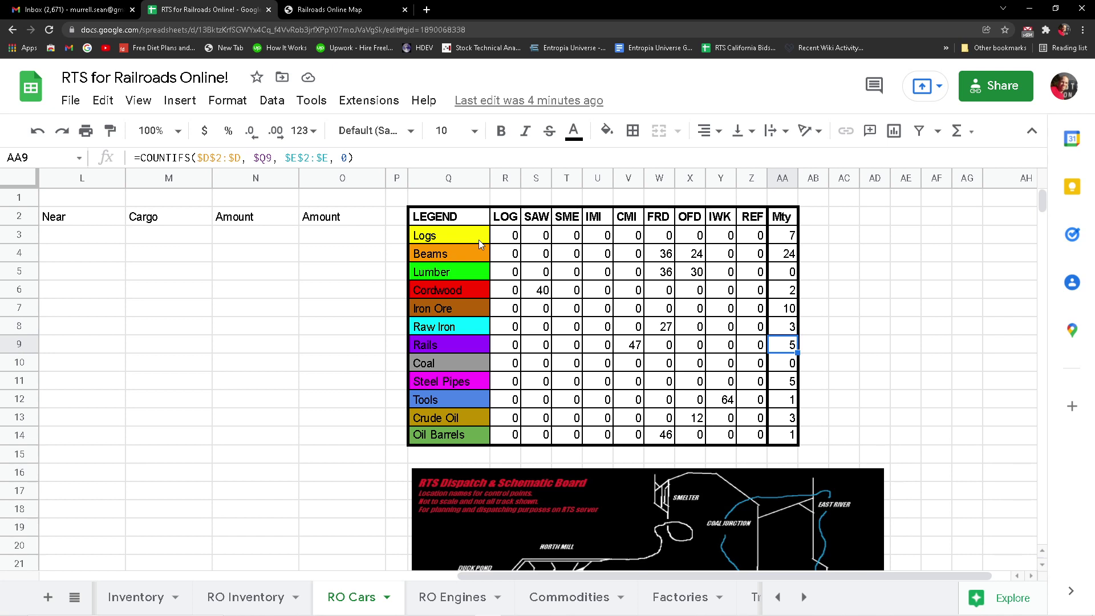
key("Down")
key("Down")
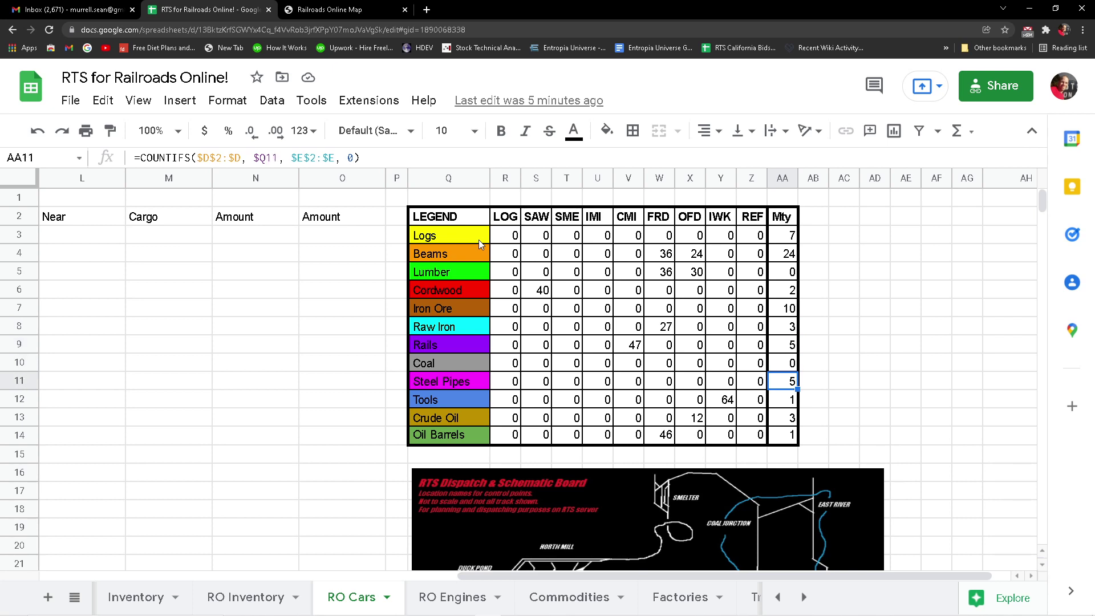
key("Down")
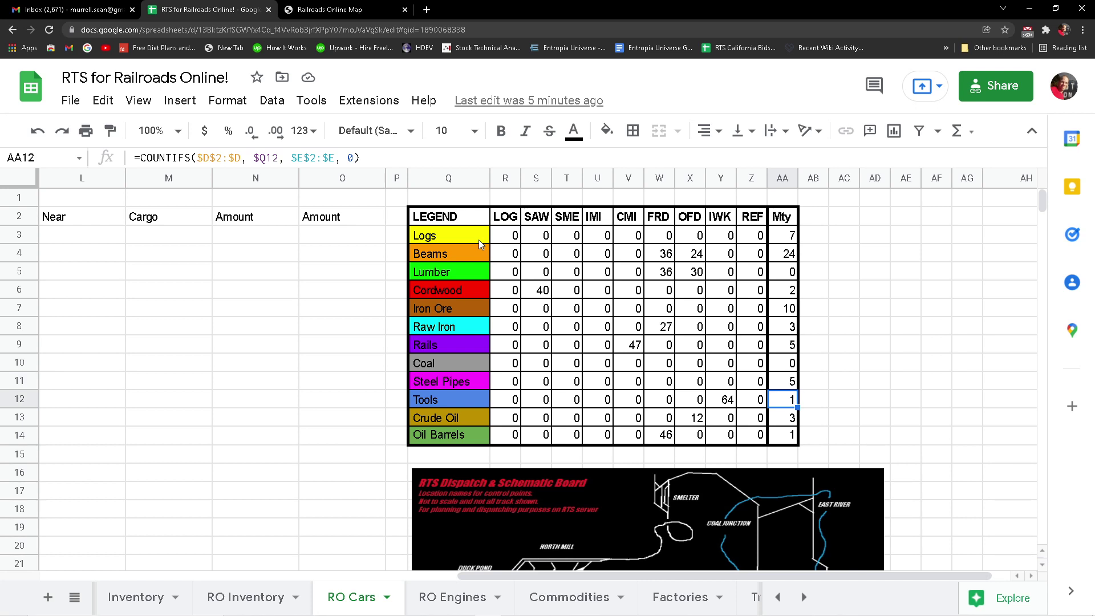
key("Down")
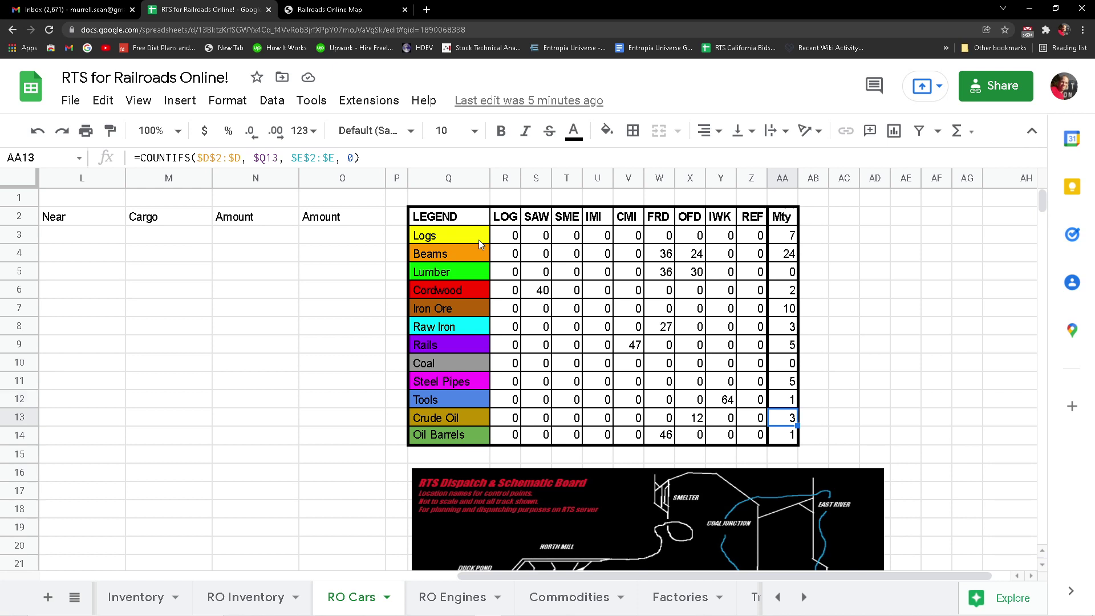
key("Up")
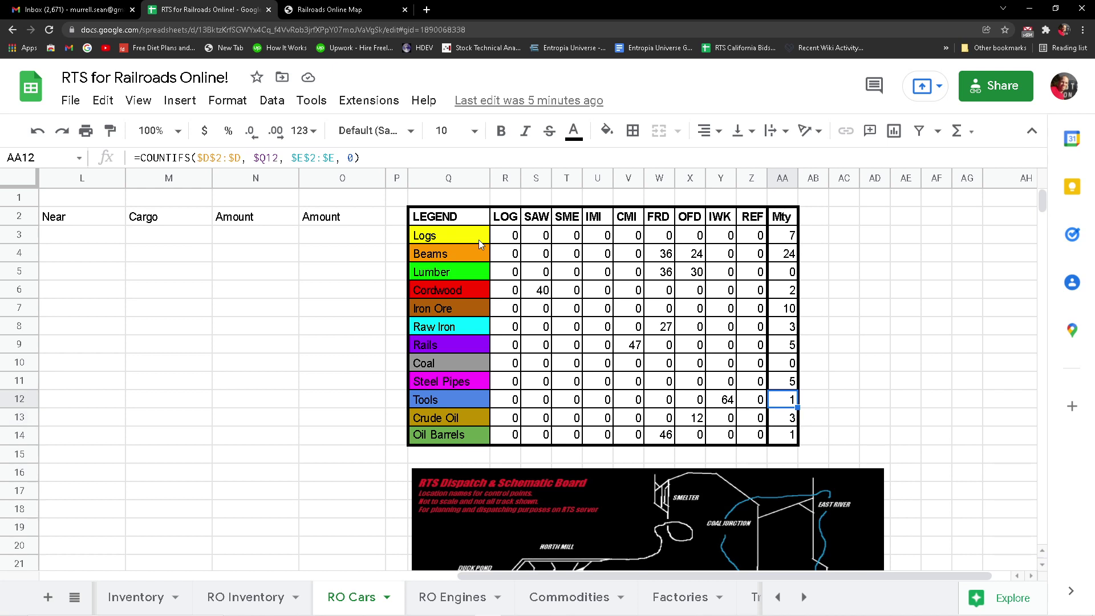
Return from the LEGEND table to cell A1 of the RO Cars sheet.
key("Up")
key("Up")
key("Up")
key("Up")
key("Up")
key("Up")
key("Up")
key("Up")
key("Up")
key("Up")
key("Up")
key("Left")
key("Left")
key("Left")
key("Left")
key("Left")
key("Left")
key("Left")
key("Left")
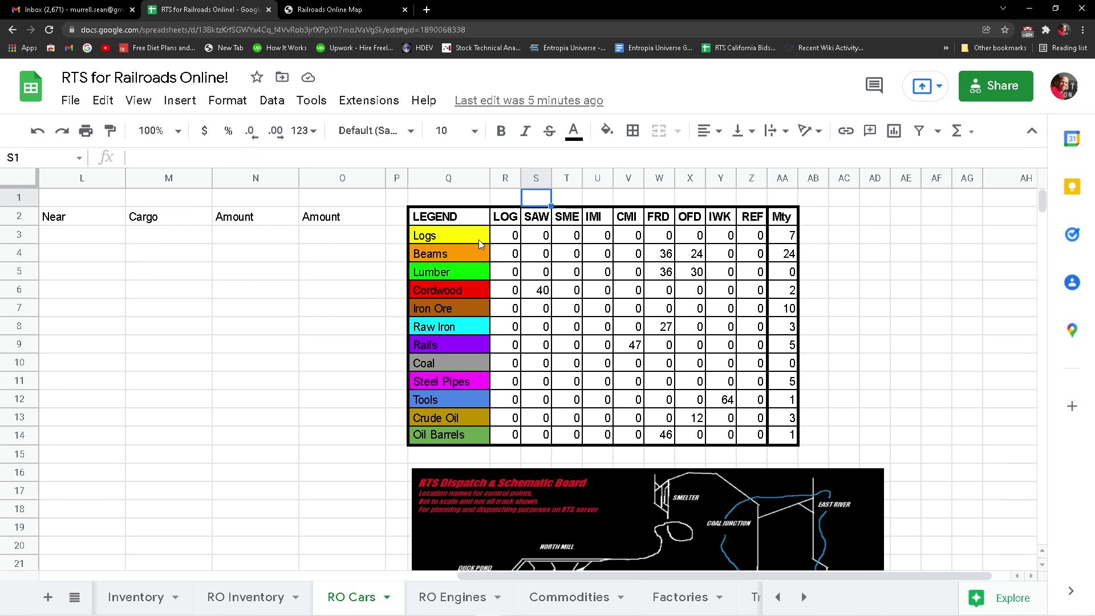
key("Left")
key("Left")
key("Left")
key("Left")
key("Left")
key("Left")
key("Left")
key("Left")
key("Left")
key("Left")
key("Left")
key("Left")
key("Left")
key("Left")
key("Left")
key("Left")
key("Left")
key("Left")
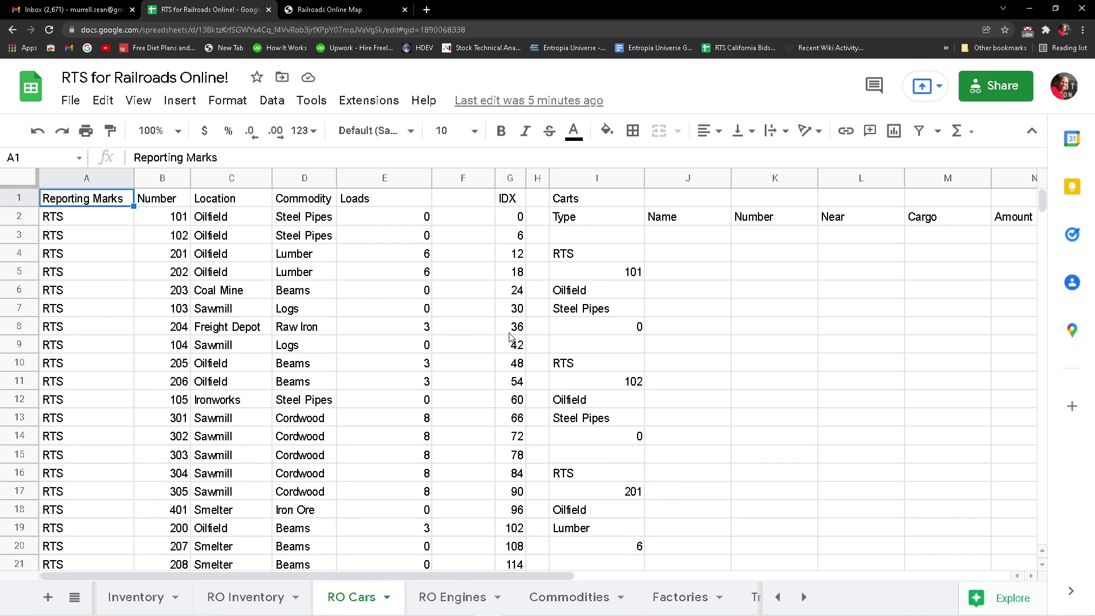
Minimize the browser and bring up the OBS window.
left_click(1032, 12)
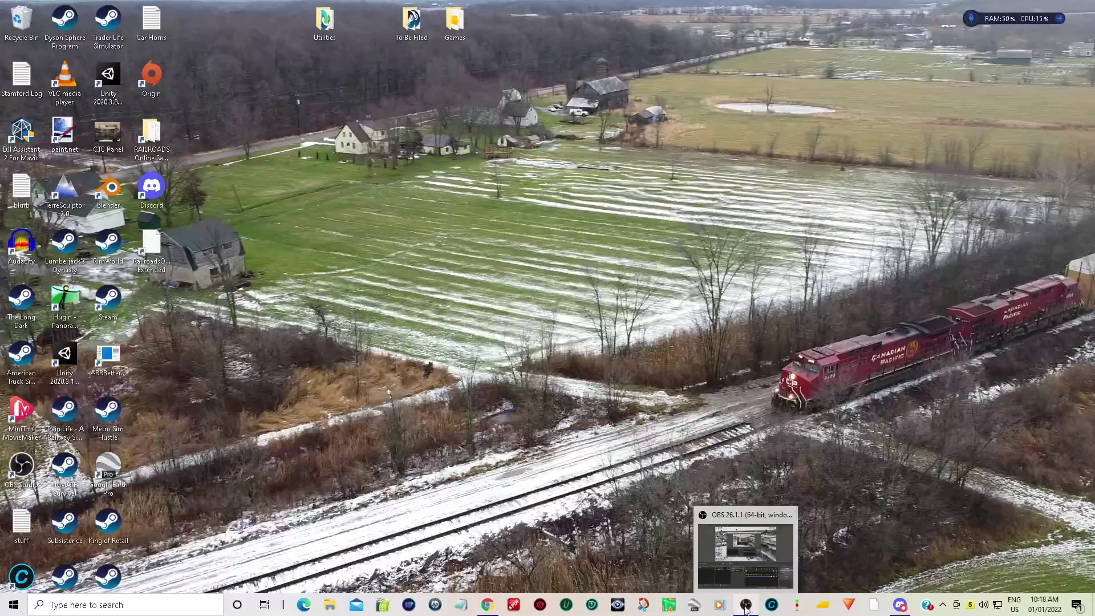
left_click(745, 607)
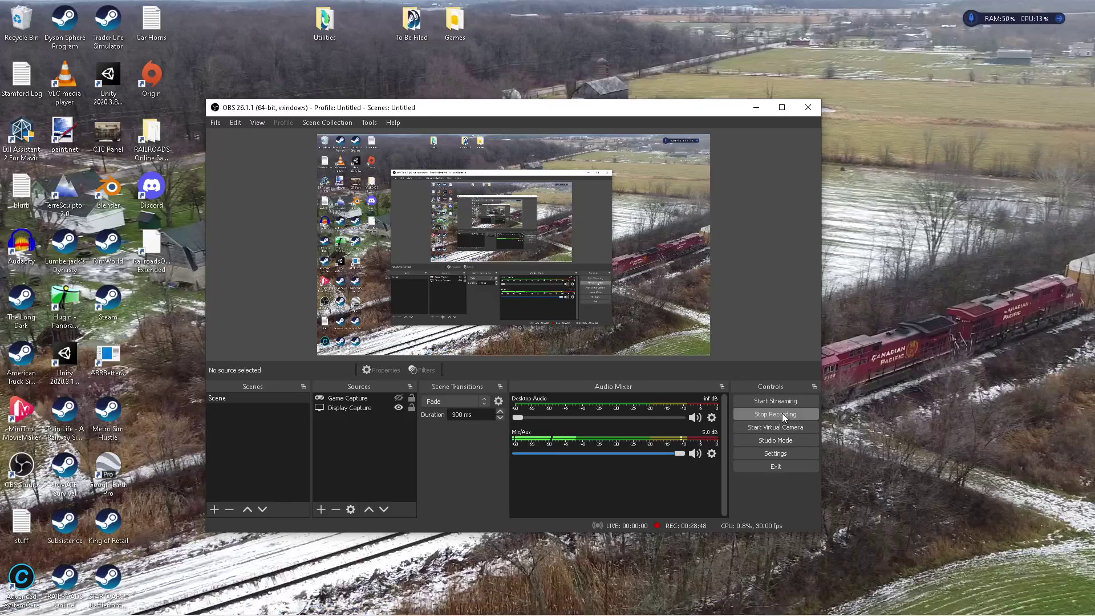